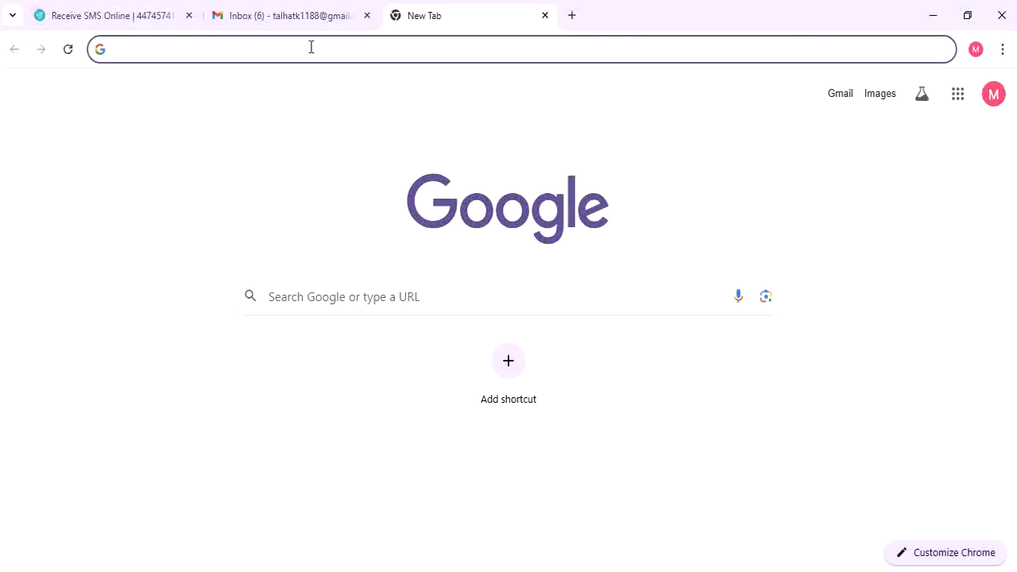
# Search Google for 'uk ltd registration' and scroll through the results
pyautogui.write('uk')
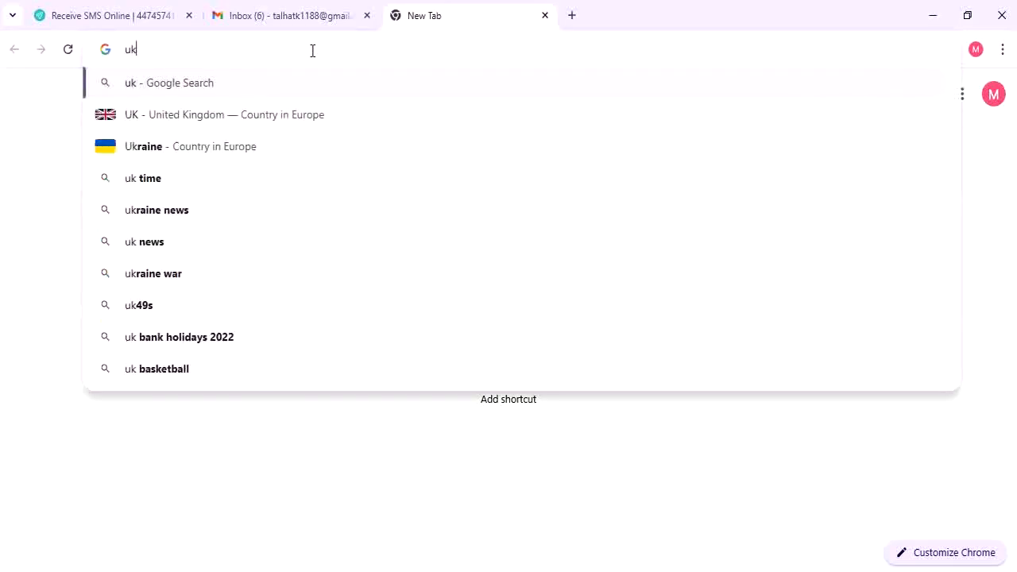
pyautogui.write(' ltd reg')
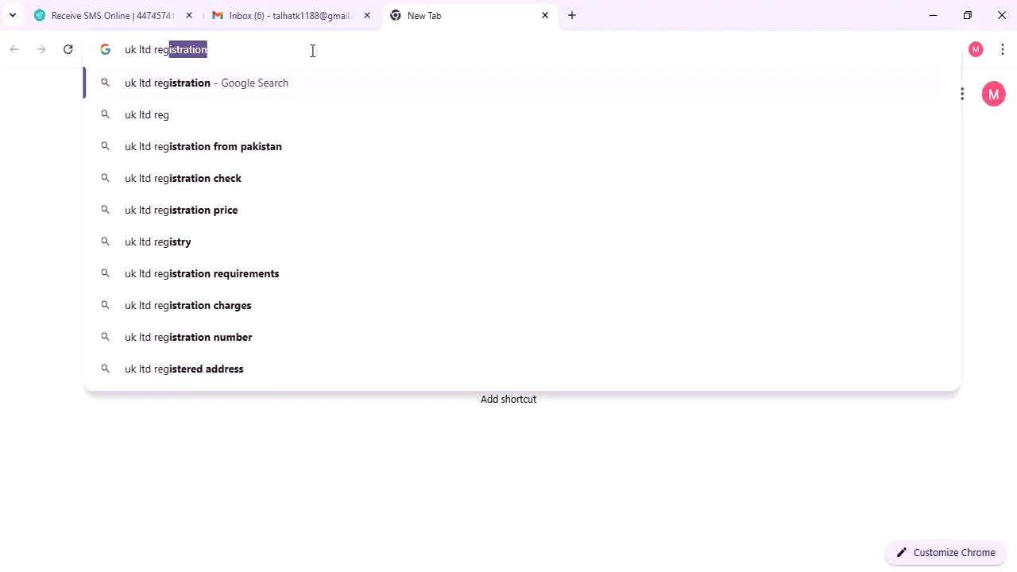
pyautogui.press('Right')
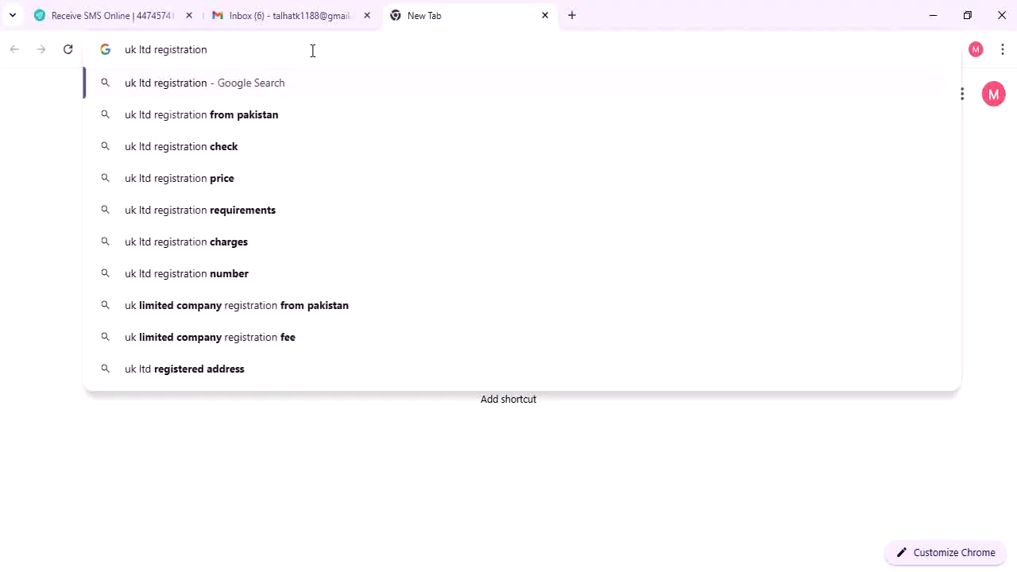
pyautogui.press('Return')
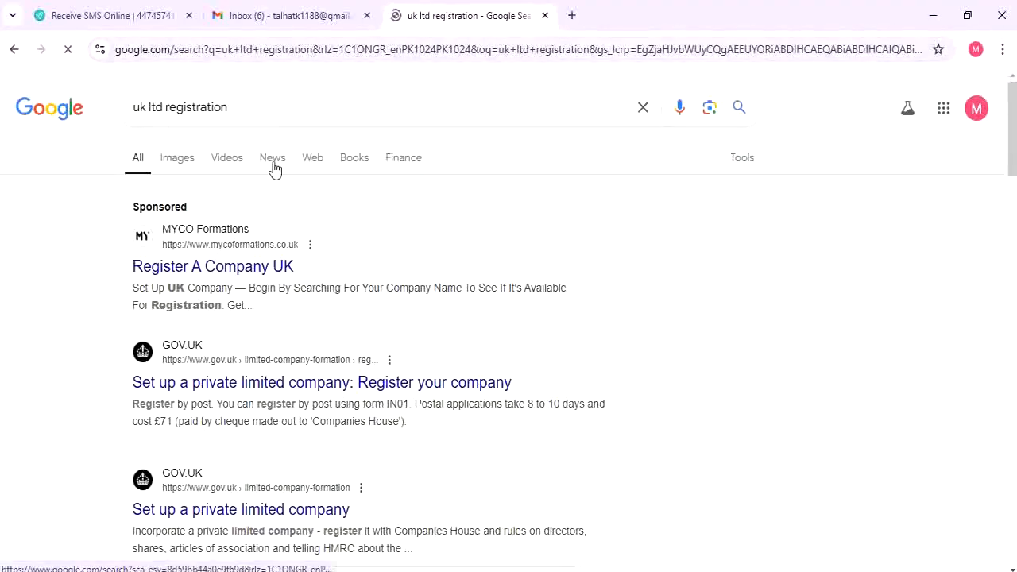
pyautogui.scroll(-1, 298, 318)
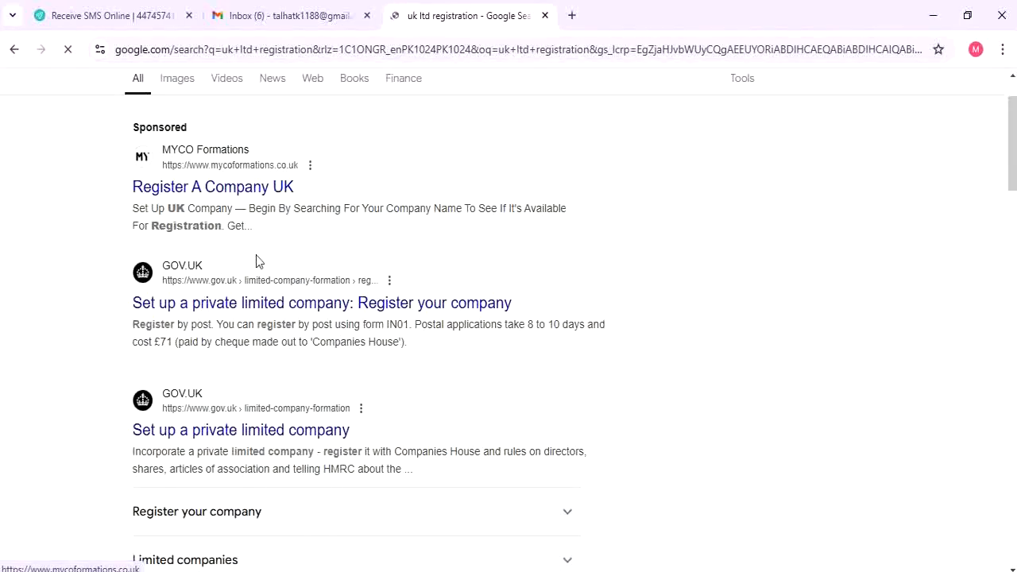
pyautogui.scroll(-5, 257, 259)
pyautogui.scroll(5, 256, 256)
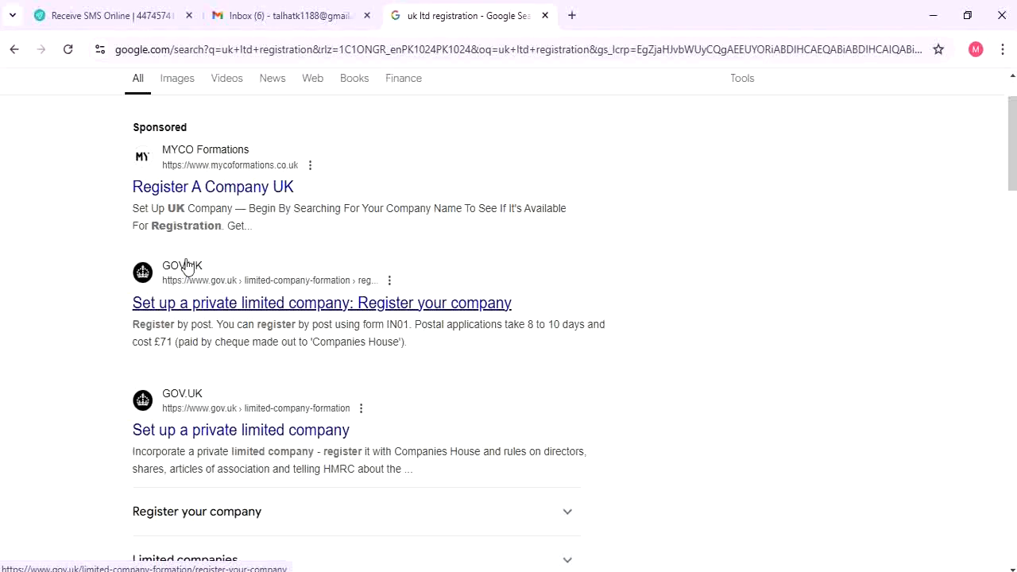
# Open GOV.UK's 'Set up a private limited company: Register your company' page and accept additional cookies
pyautogui.click(332, 309)
pyautogui.scroll(-2, 413, 282)
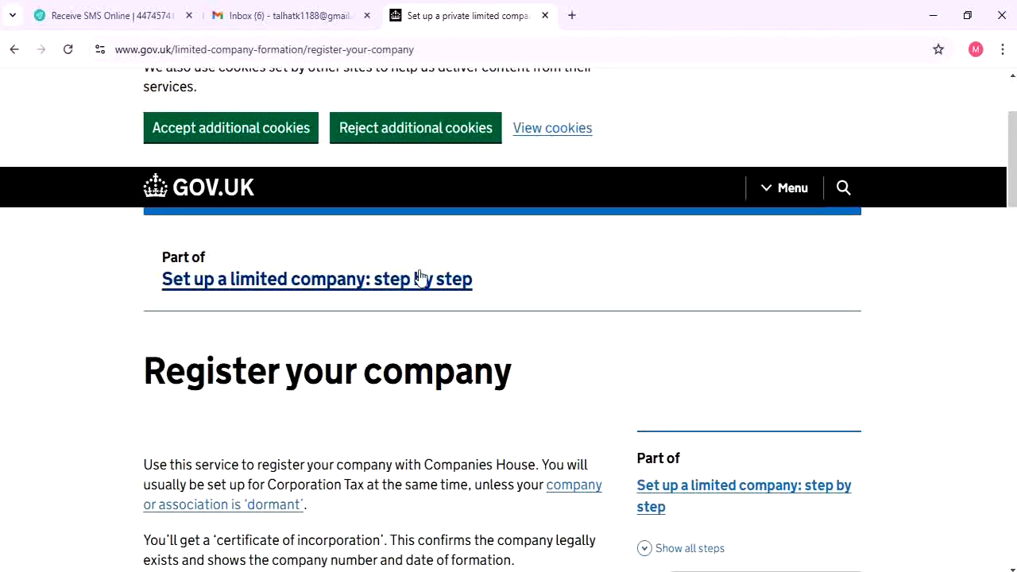
pyautogui.scroll(2, 421, 278)
pyautogui.click(268, 306)
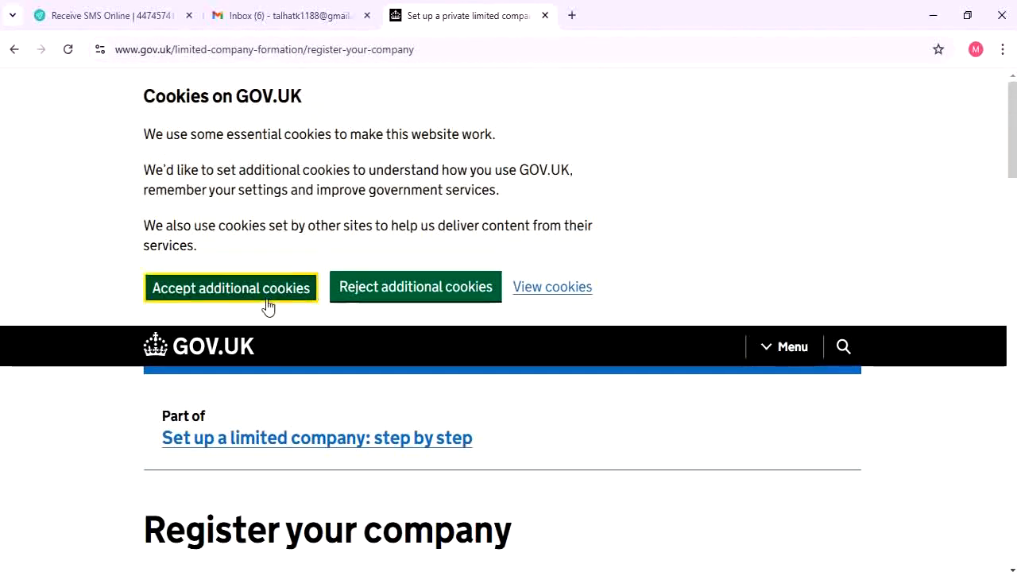
# Read the registration requirements, highlighting the sentence about required personal information
pyautogui.scroll(-5, 295, 306)
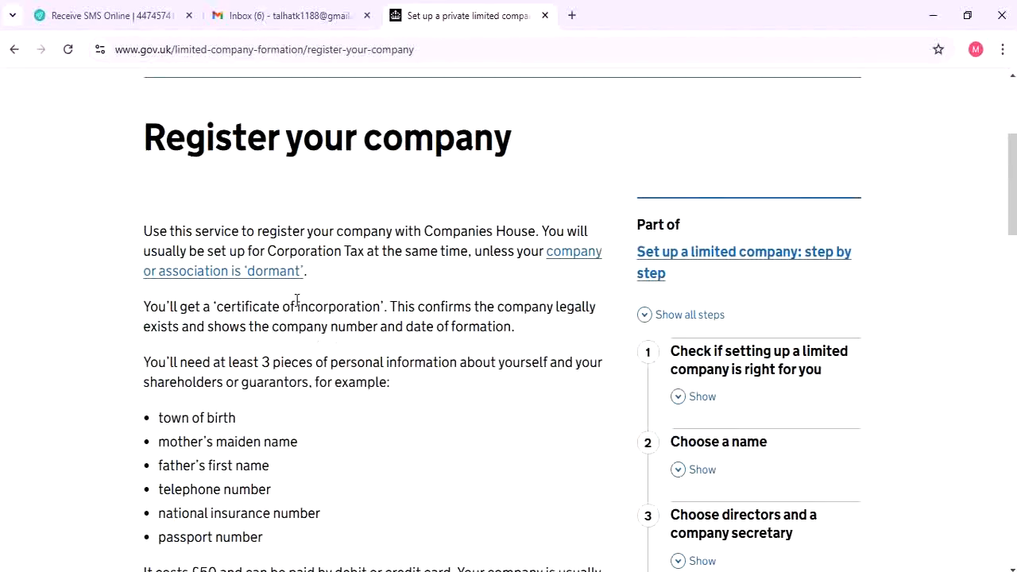
pyautogui.scroll(1, 296, 301)
pyautogui.scroll(-2, 122, 282)
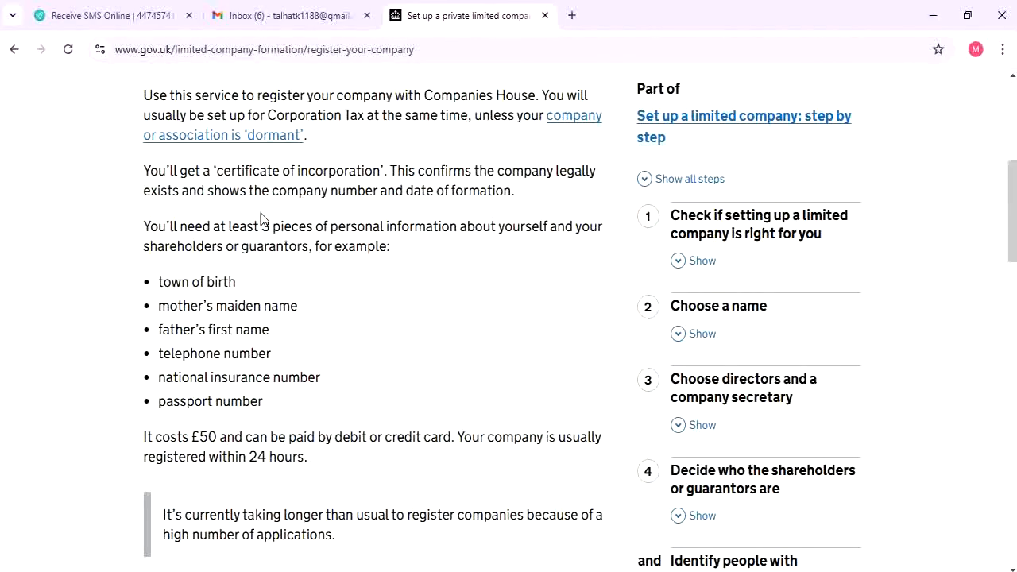
pyautogui.scroll(-2, 261, 219)
pyautogui.scroll(2, 260, 218)
pyautogui.moveTo(145, 224); pyautogui.dragTo(358, 225)
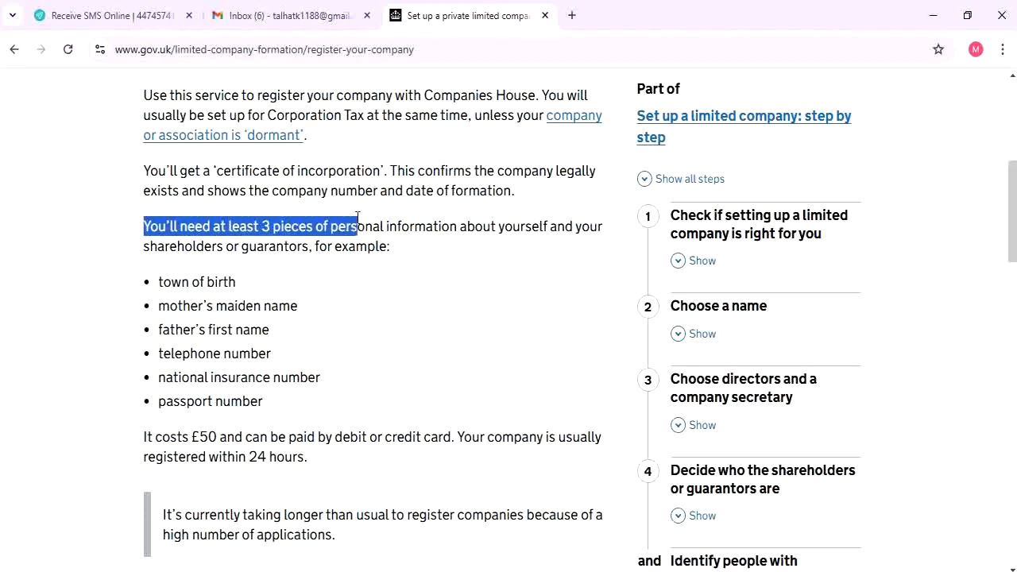
pyautogui.click(436, 317)
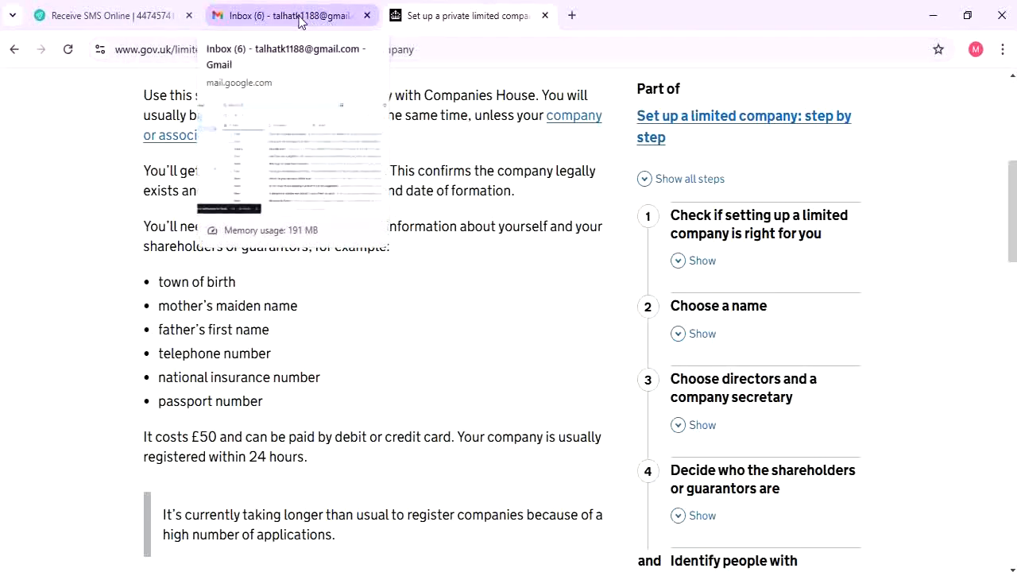
# In a new tab, search Google for 'vyke' and open the Vyke homepage
pyautogui.click(572, 16)
pyautogui.write('vyke')
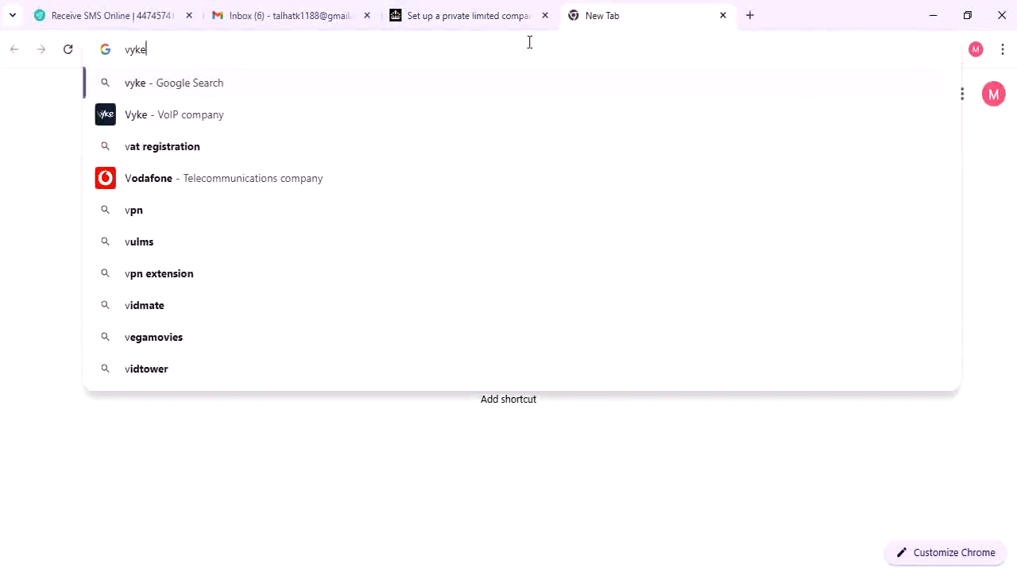
pyautogui.press('Return')
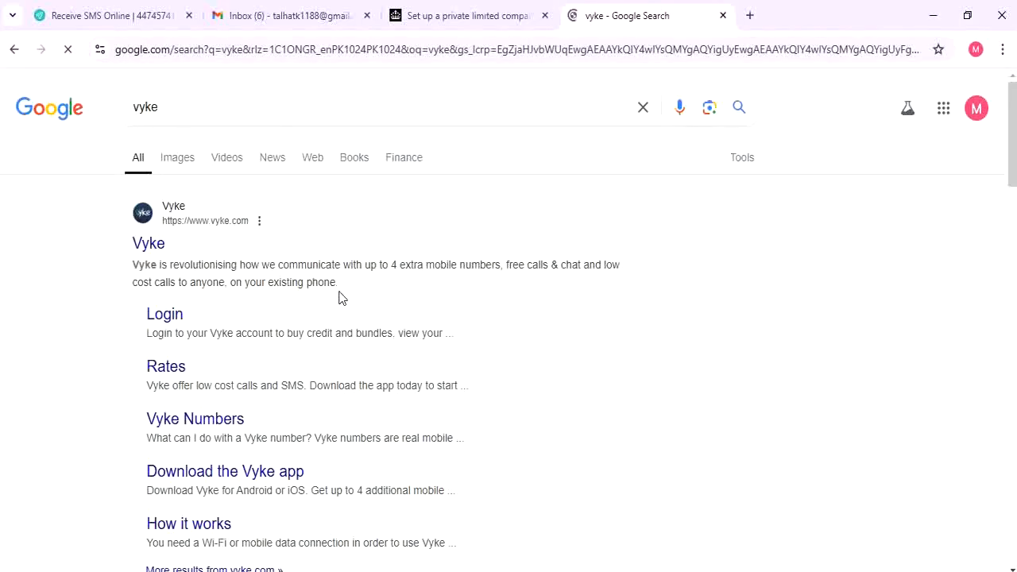
pyautogui.click(141, 253)
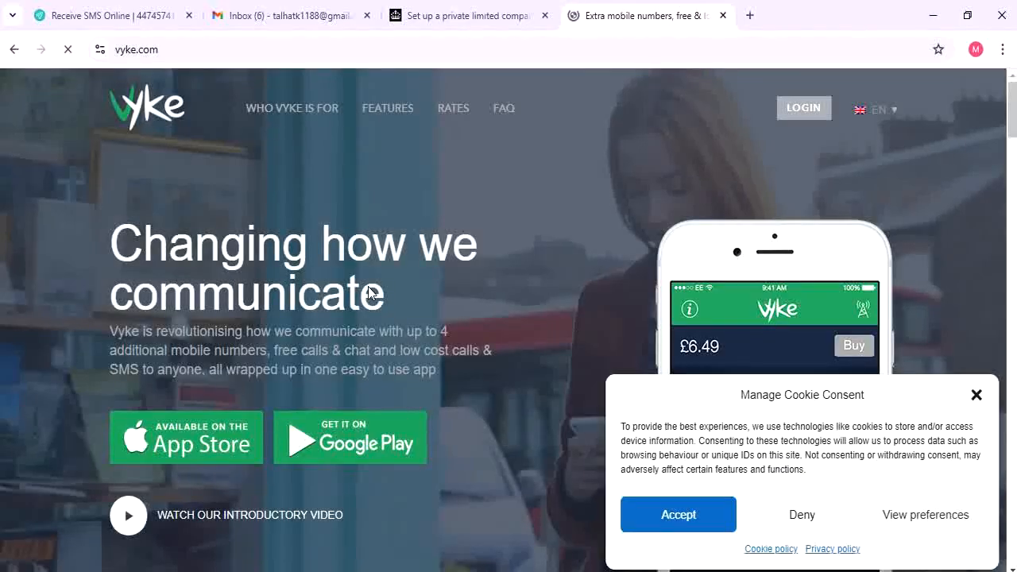
# Dismiss Vyke's cookie notice and browse the homepage features
pyautogui.scroll(-6, 370, 291)
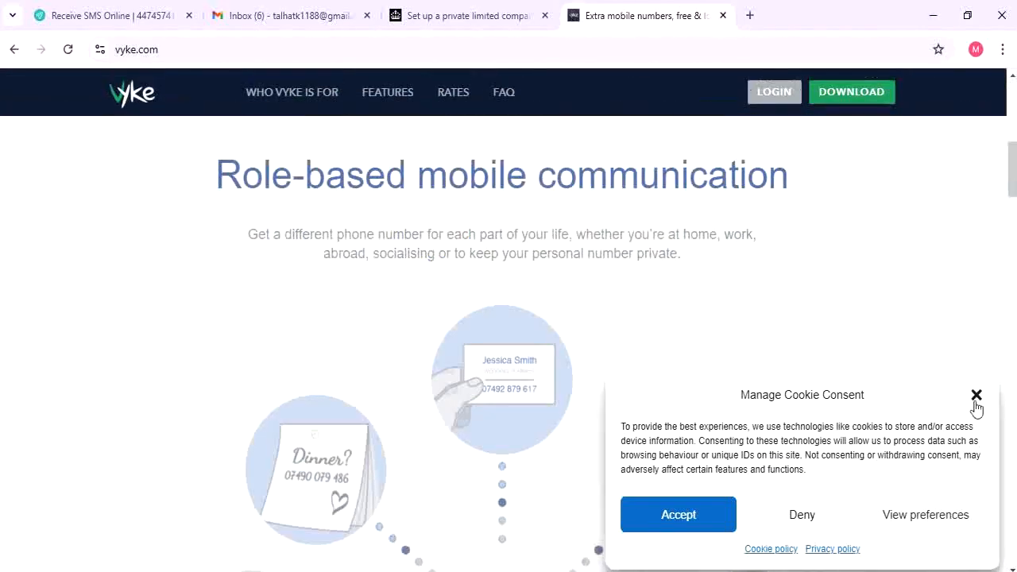
pyautogui.click(977, 395)
pyautogui.scroll(-3, 761, 352)
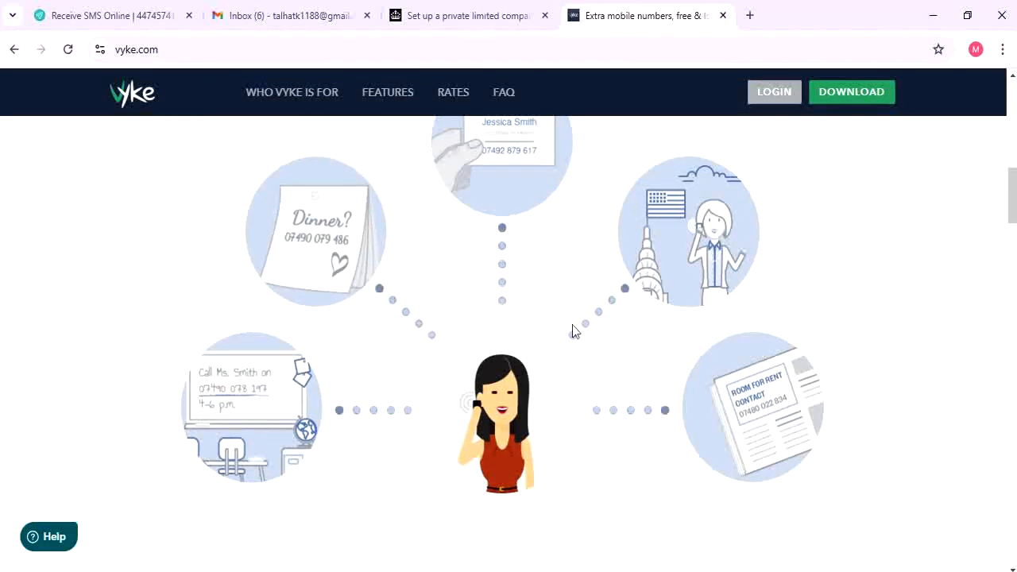
pyautogui.scroll(-2, 465, 344)
pyautogui.scroll(-1, 473, 343)
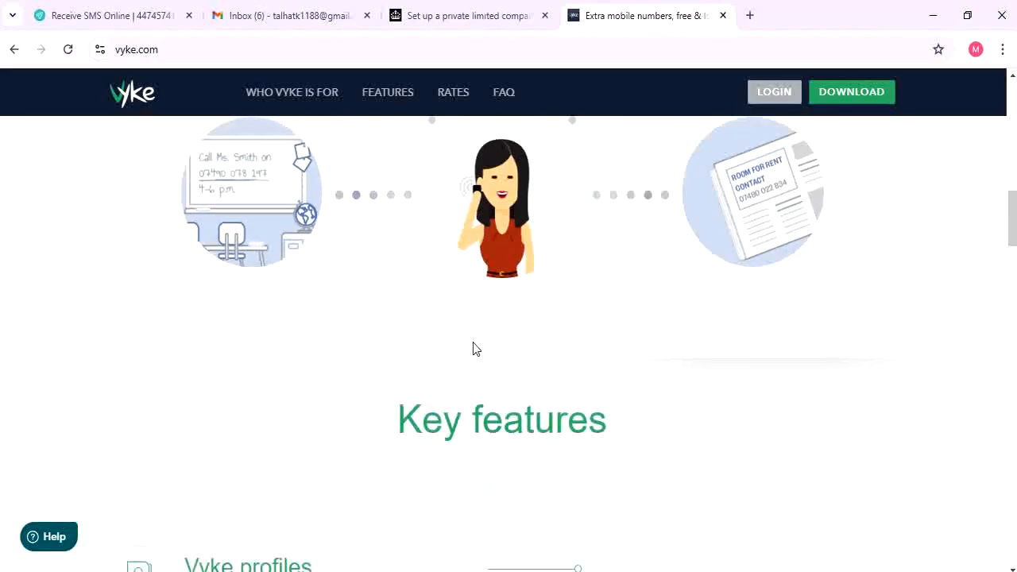
pyautogui.scroll(1, 472, 344)
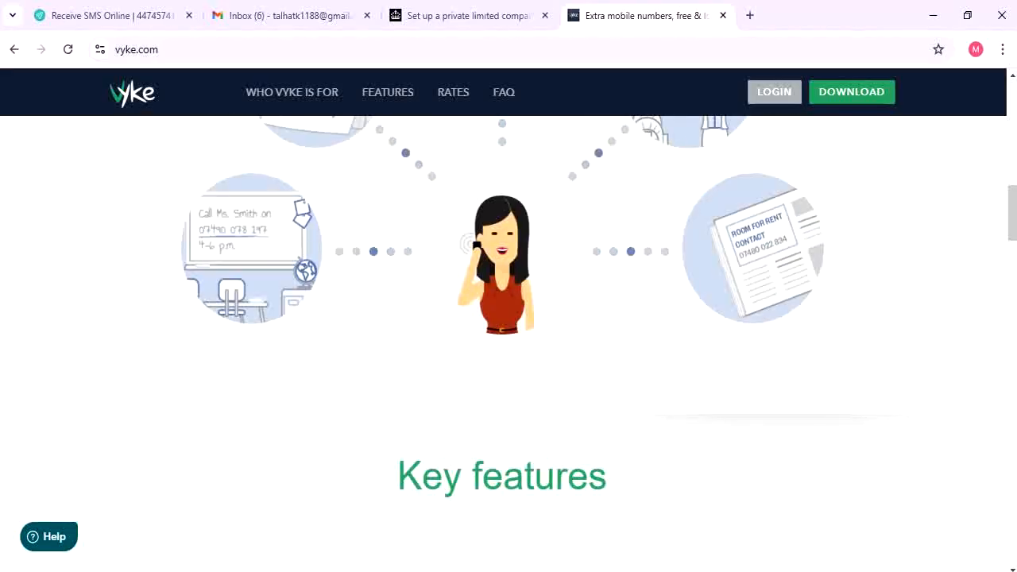
pyautogui.click(818, 569)
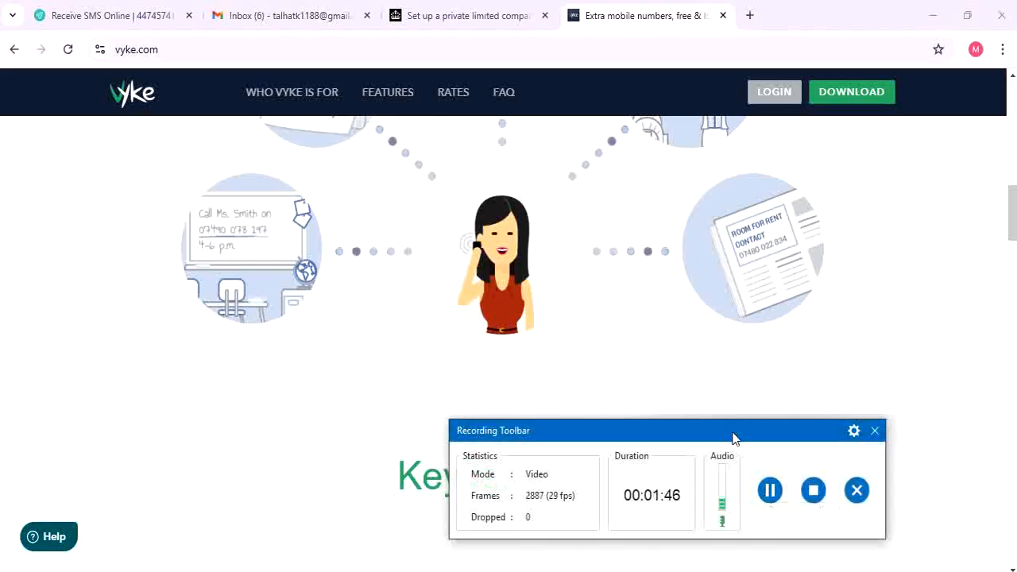
pyautogui.scroll(-2, 790, 299)
pyautogui.scroll(-4, 355, 255)
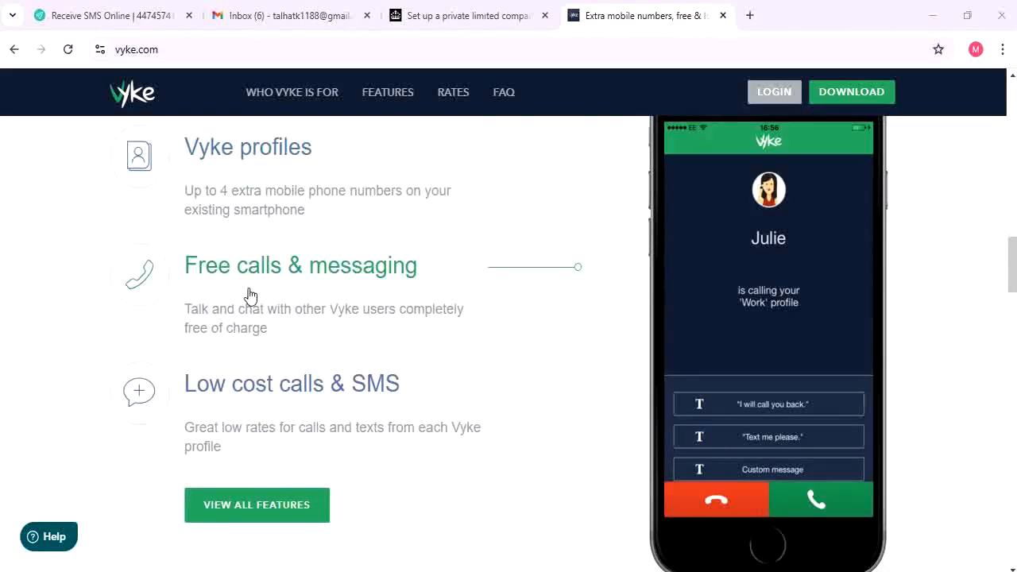
pyautogui.scroll(3, 250, 295)
# Review Vyke's call and SMS rates page
pyautogui.click(445, 95)
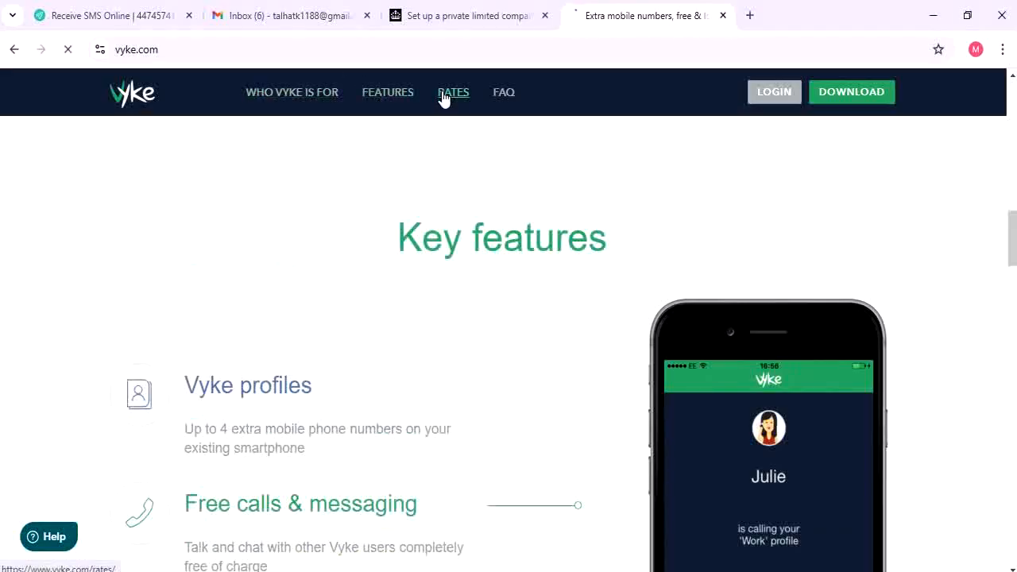
pyautogui.scroll(-8, 447, 207)
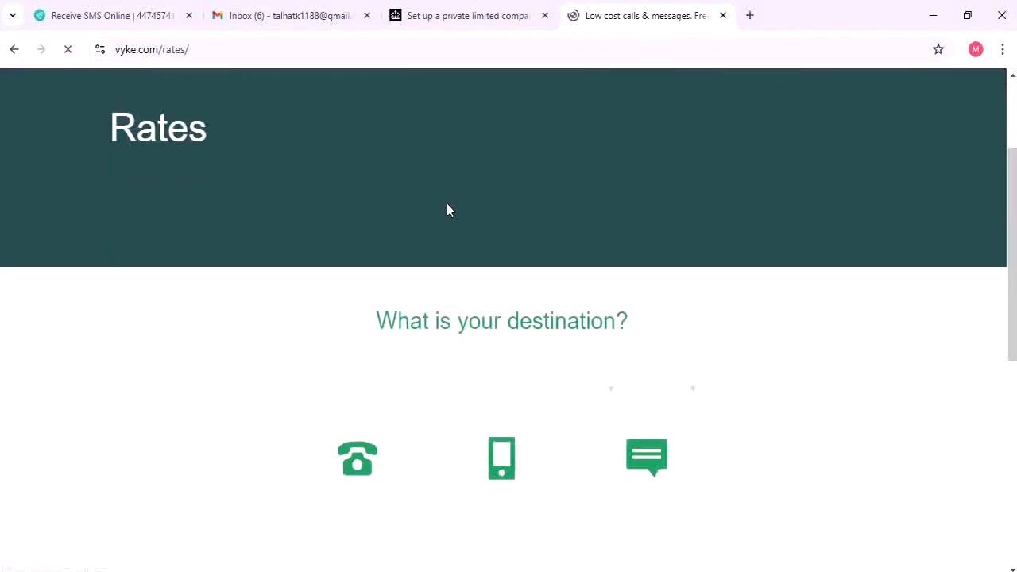
pyautogui.scroll(-1, 445, 211)
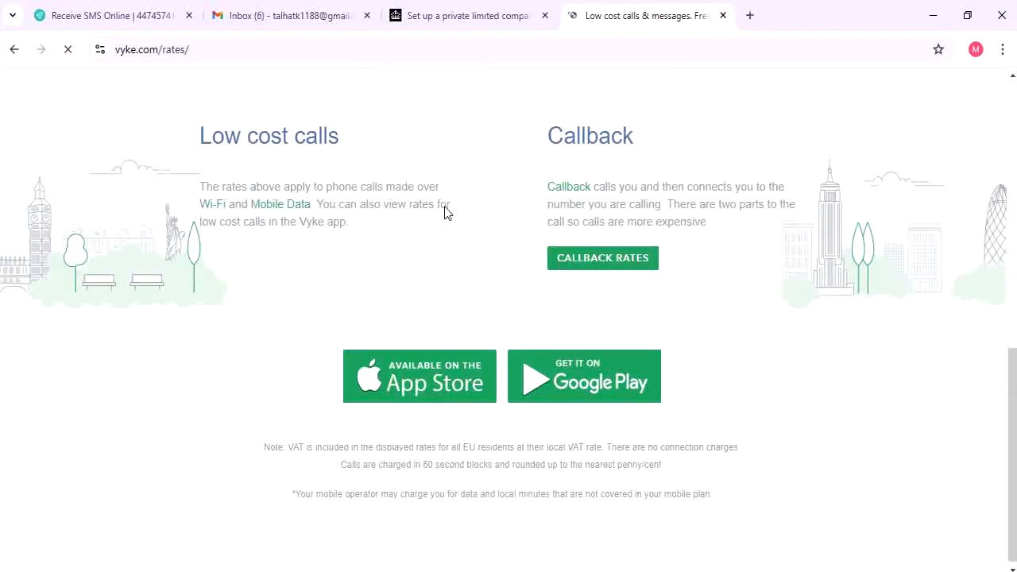
pyautogui.scroll(8, 445, 209)
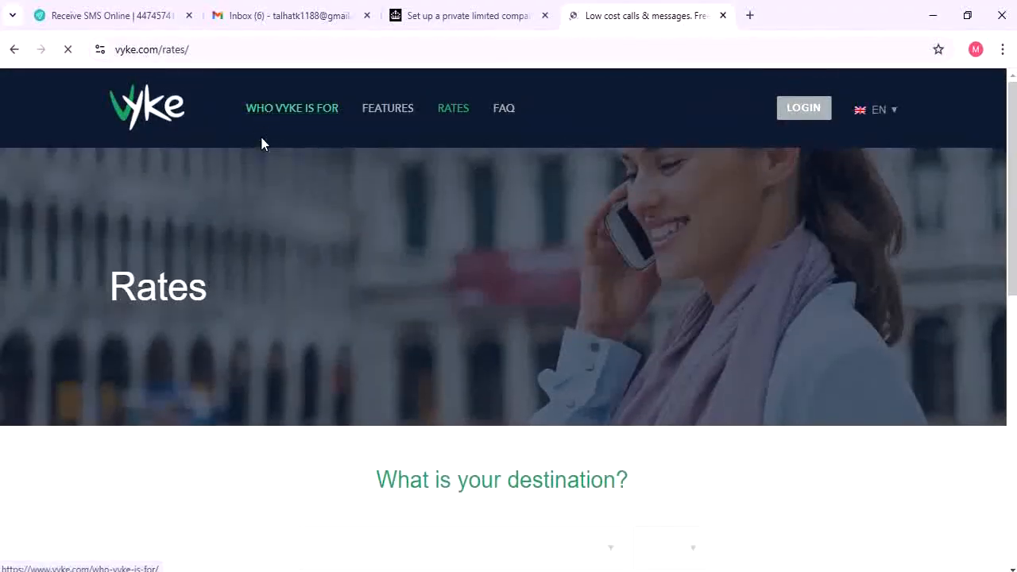
# Go to the Who Vyke is for page and select the address bar
pyautogui.click(314, 119)
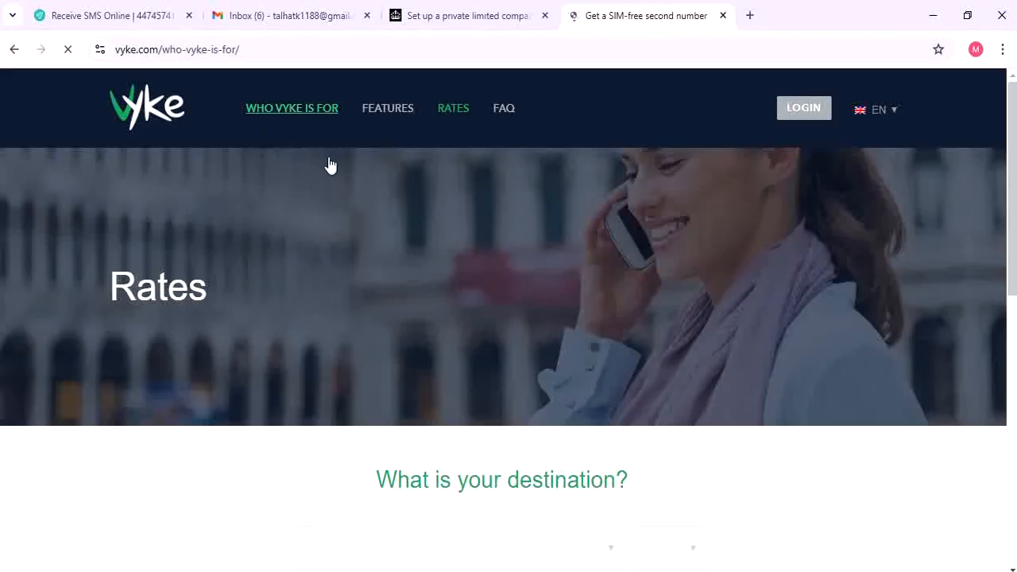
pyautogui.scroll(-1, 443, 227)
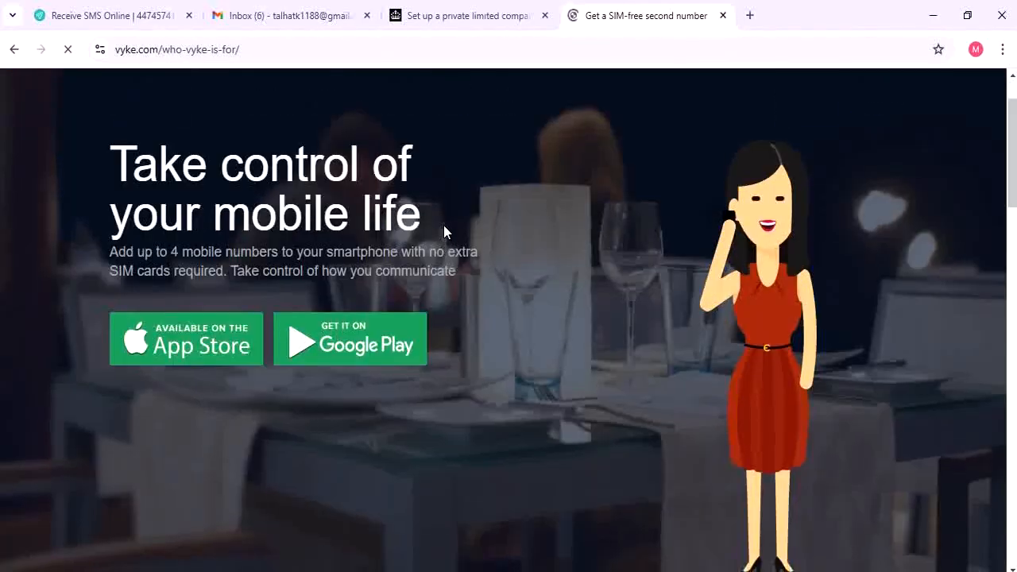
pyautogui.scroll(1, 444, 225)
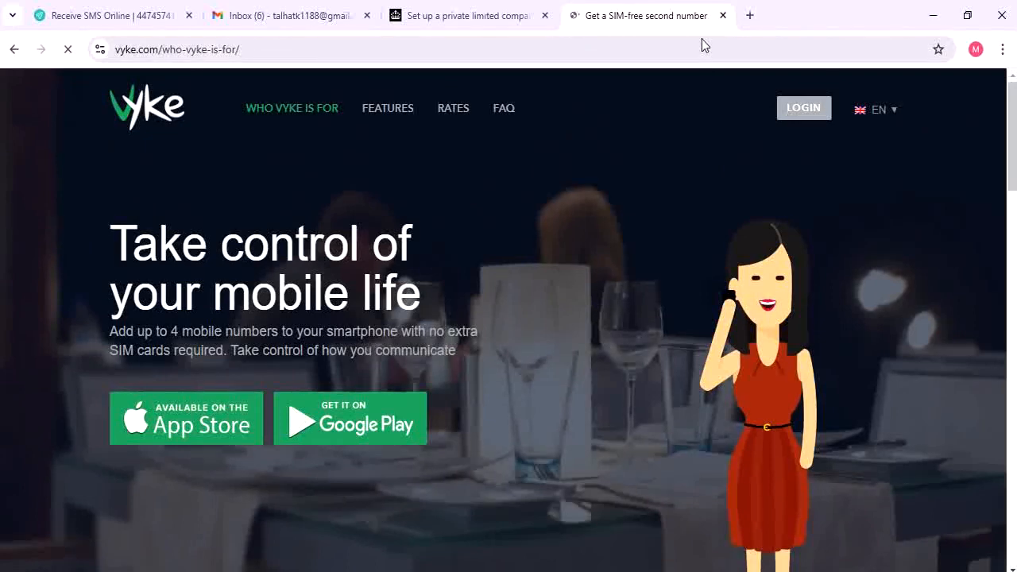
pyautogui.click(706, 48)
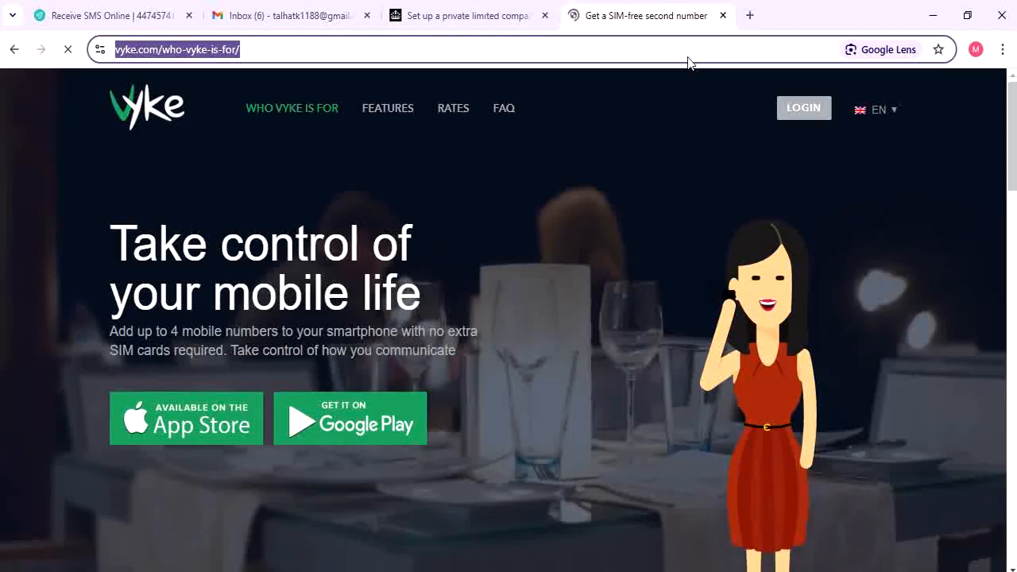
# Search Google for 'uk registered companies'
pyautogui.write('uk regist')
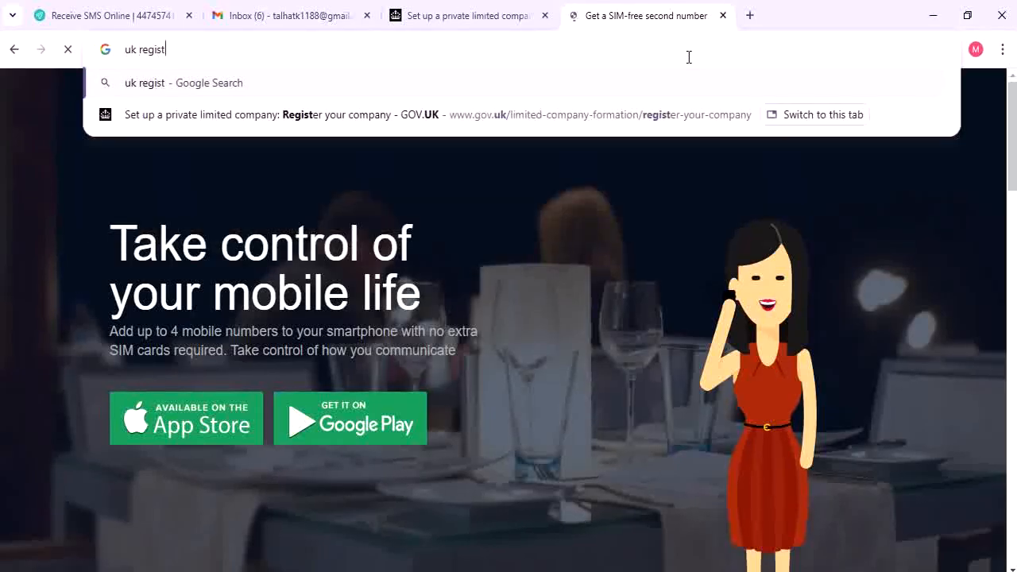
pyautogui.write('ered companies')
pyautogui.press('Right')
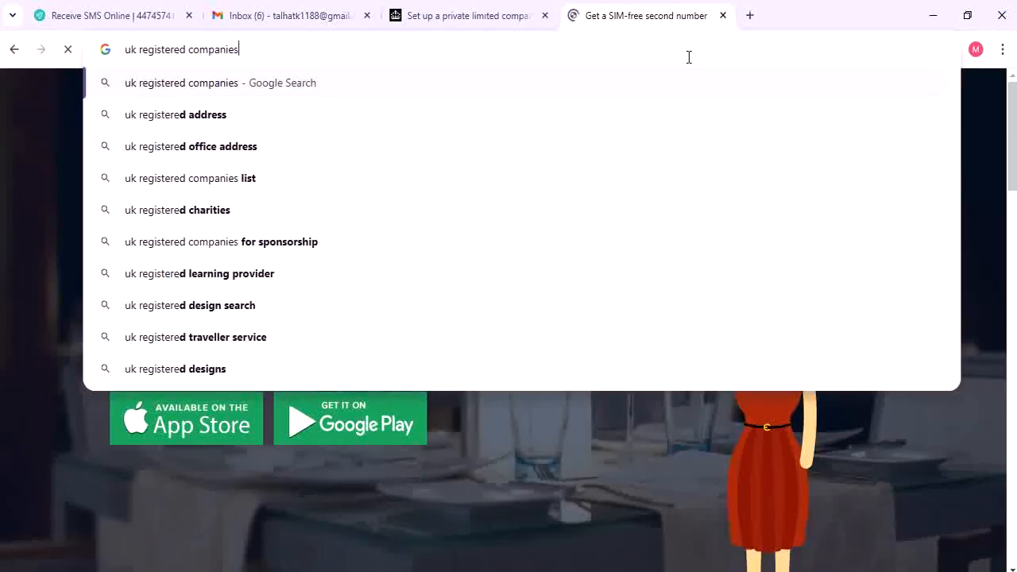
pyautogui.press('Return')
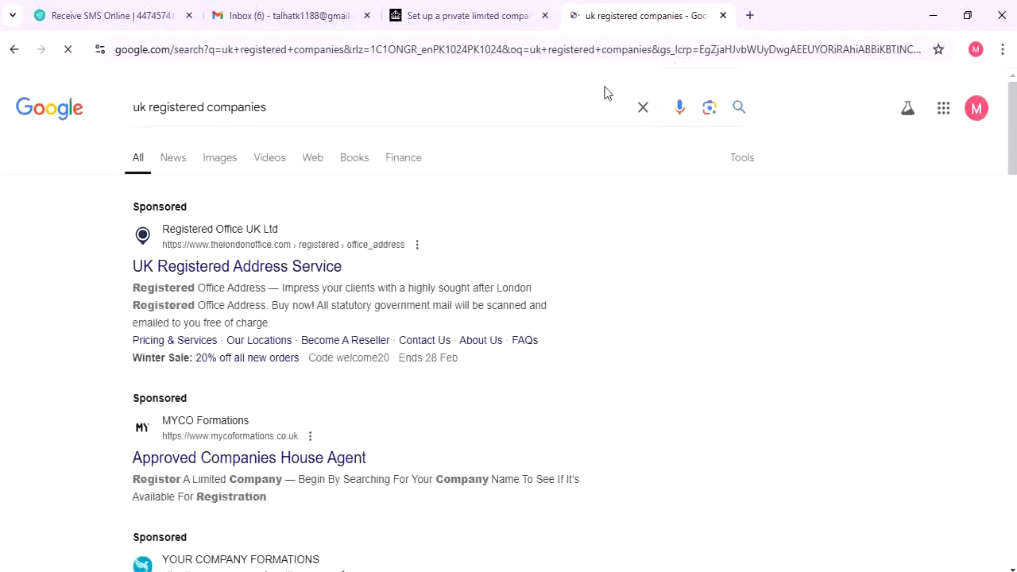
# Change the query to 'uk registered address' and open the Registered Address provider's site
pyautogui.click(308, 106)
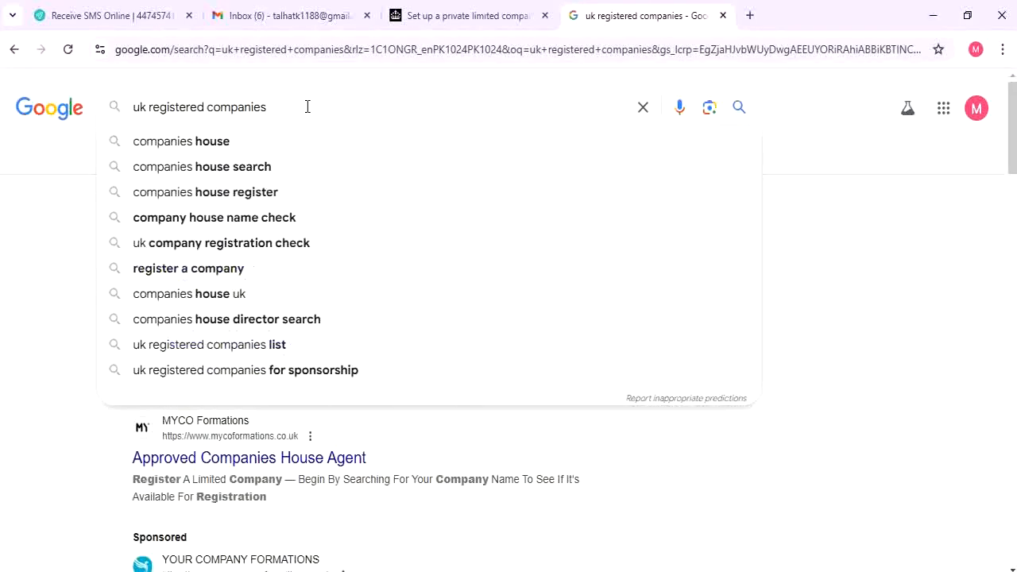
pyautogui.press('BackSpace')
pyautogui.press('BackSpace')
pyautogui.press('BackSpace')
pyautogui.press('BackSpace')
pyautogui.press('BackSpace')
pyautogui.press('BackSpace')
pyautogui.press('BackSpace')
pyautogui.press('BackSpace')
pyautogui.press('BackSpace')
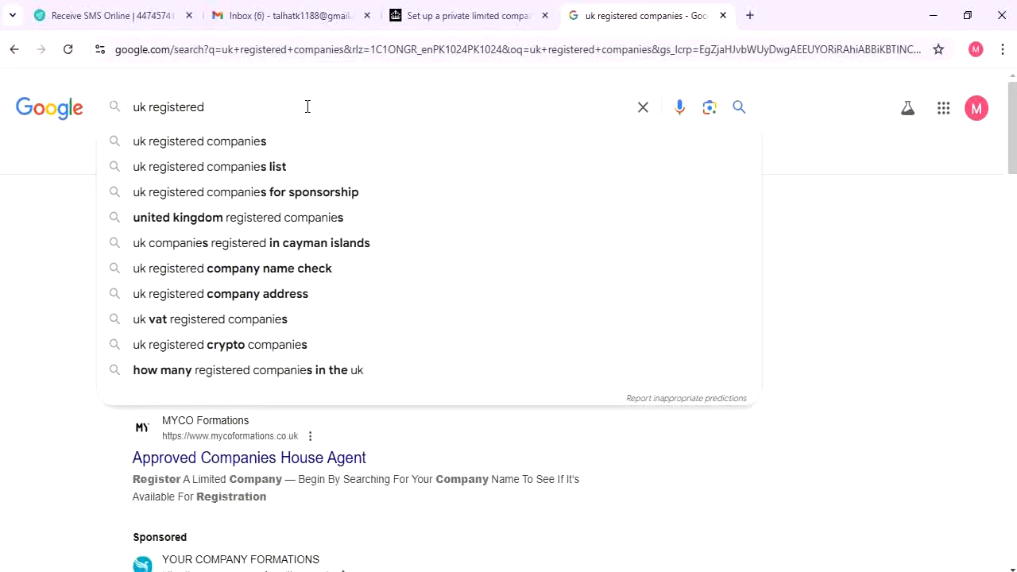
pyautogui.write('address')
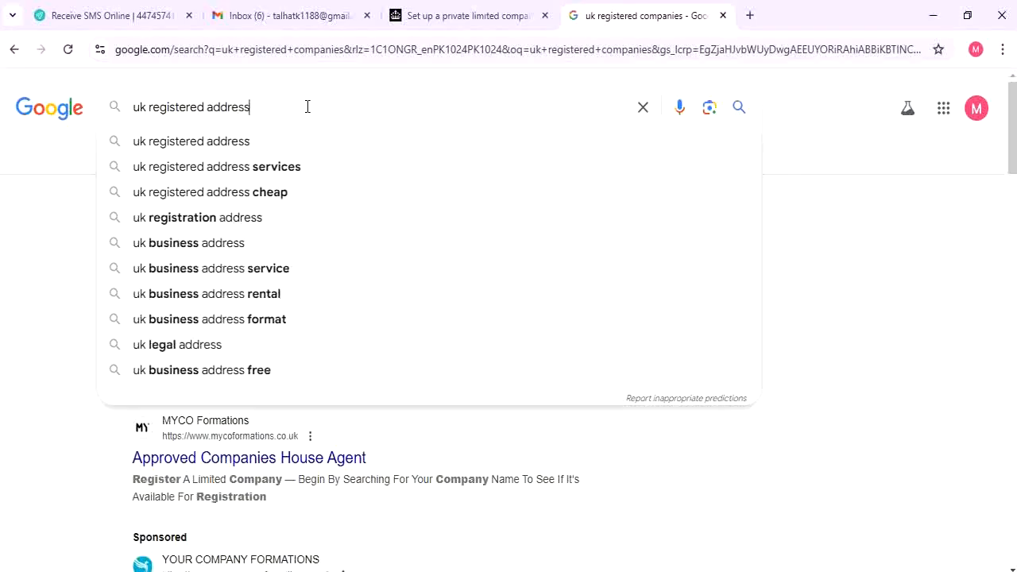
pyautogui.press('Return')
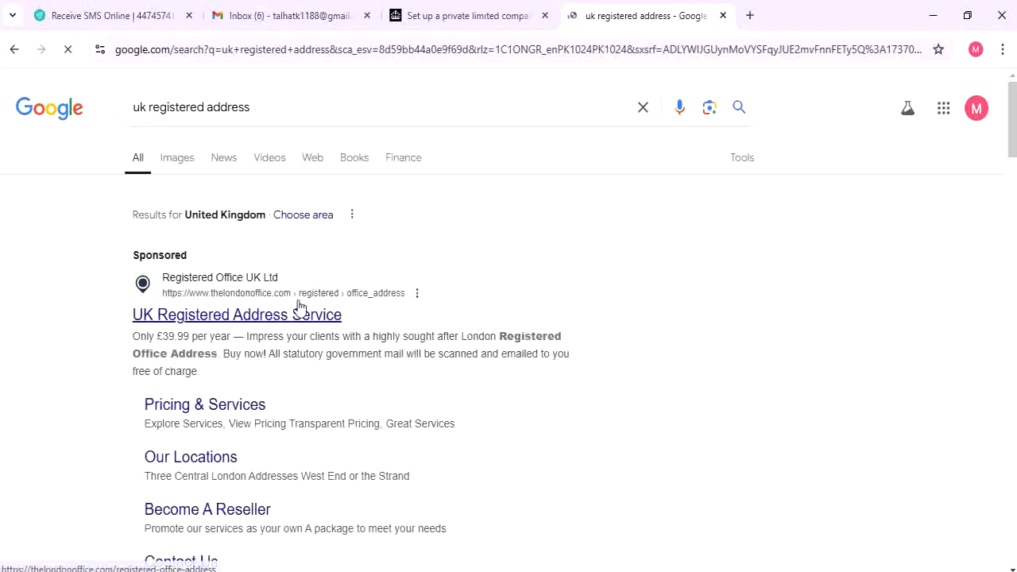
pyautogui.scroll(-2, 286, 295)
pyautogui.scroll(-6, 284, 290)
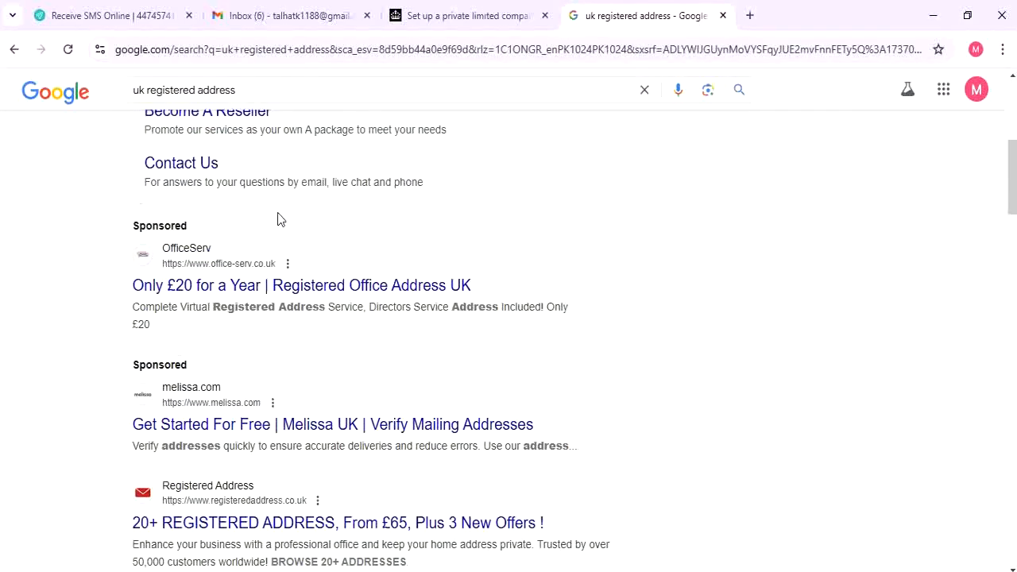
pyautogui.scroll(-1, 278, 219)
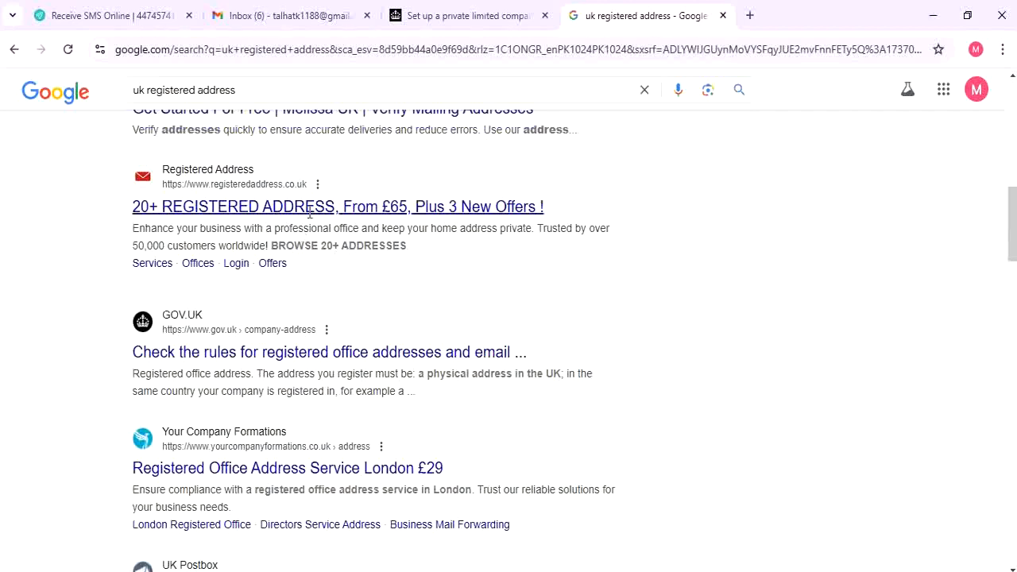
pyautogui.click(366, 216)
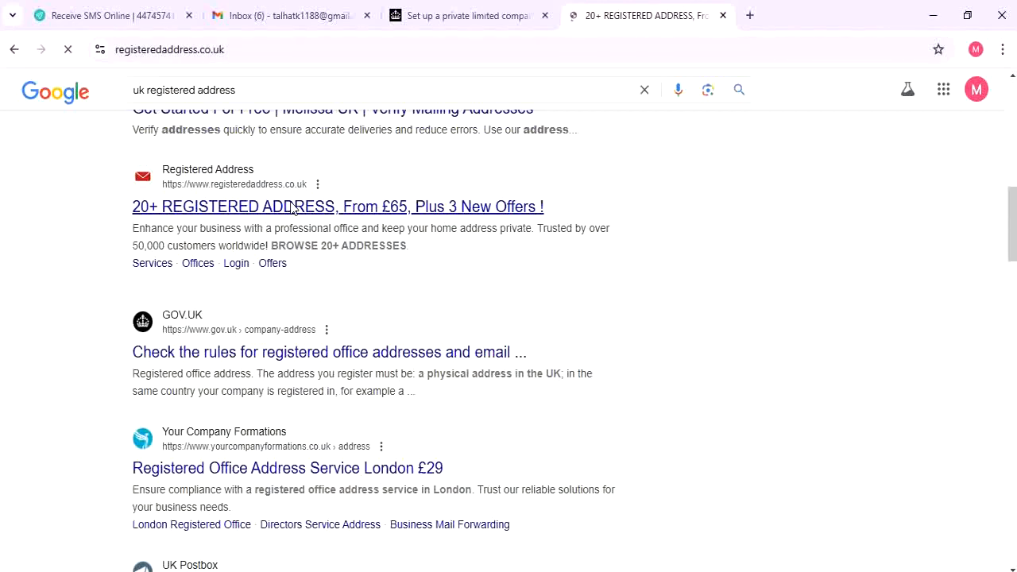
# Scroll the registeredaddress.co.uk homepage and view its Services page with registered office options
pyautogui.scroll(-1, 334, 223)
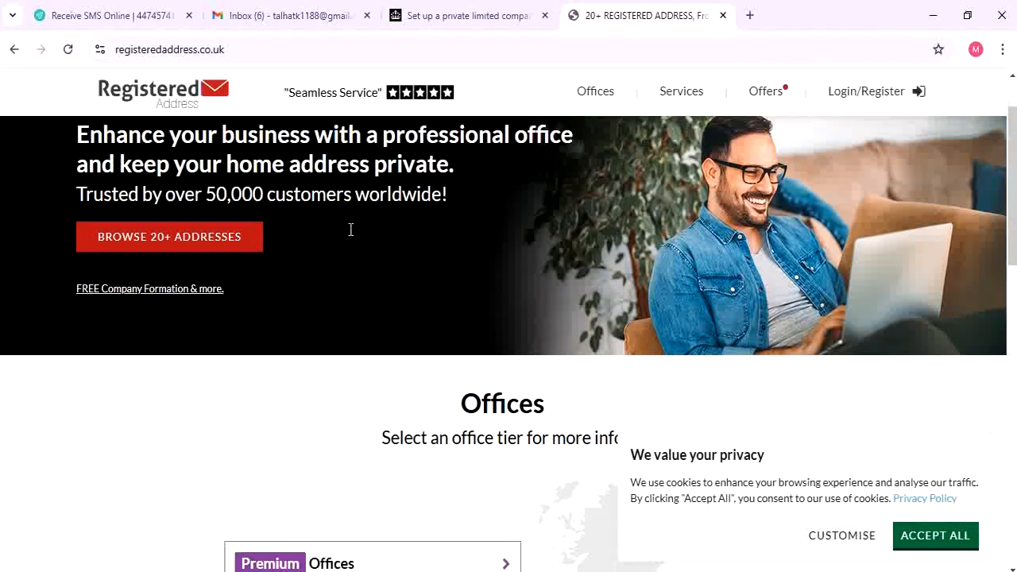
pyautogui.scroll(-4, 351, 229)
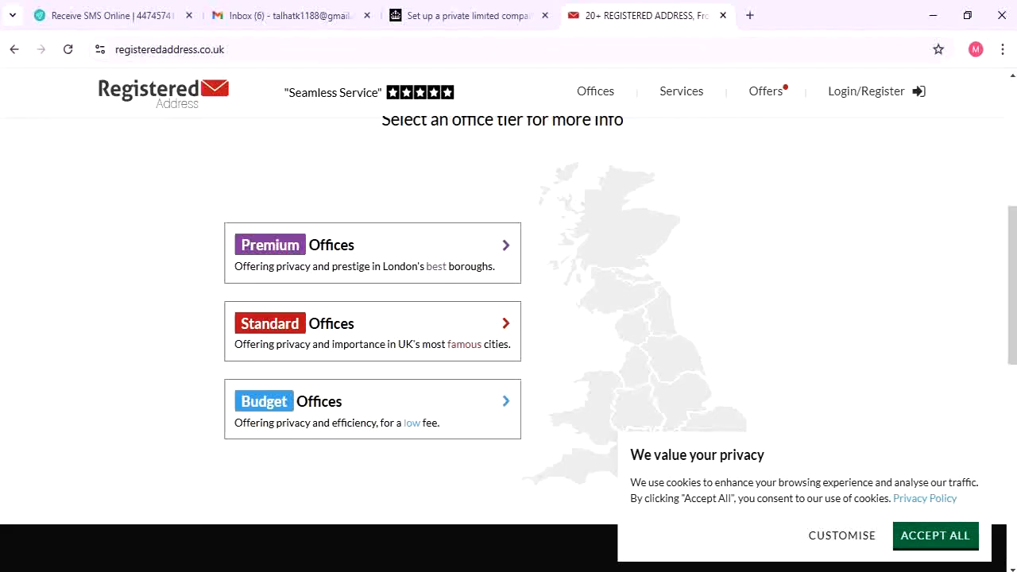
pyautogui.scroll(4, 597, 230)
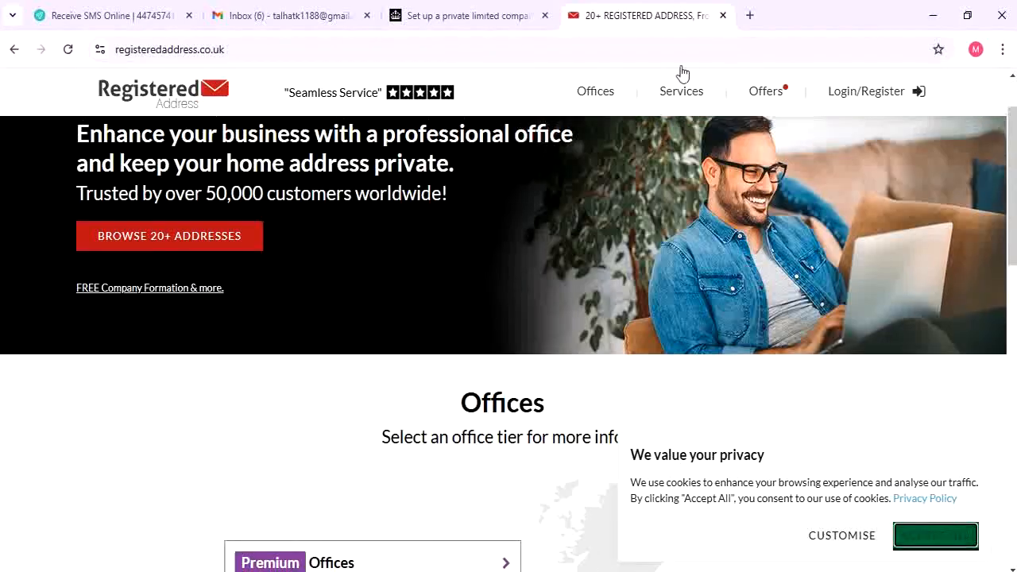
pyautogui.click(668, 102)
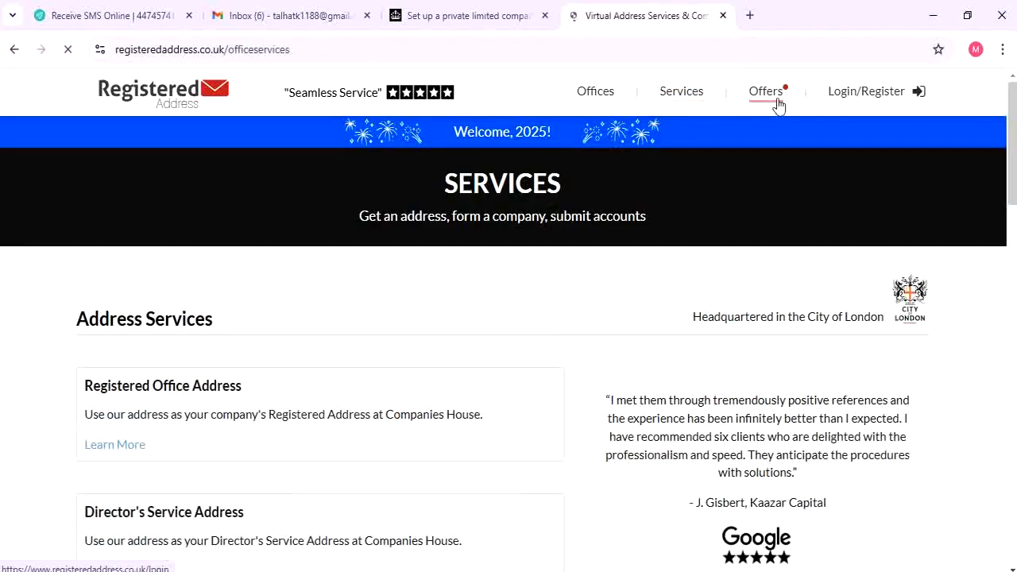
pyautogui.scroll(-6, 142, 393)
pyautogui.scroll(5, 141, 397)
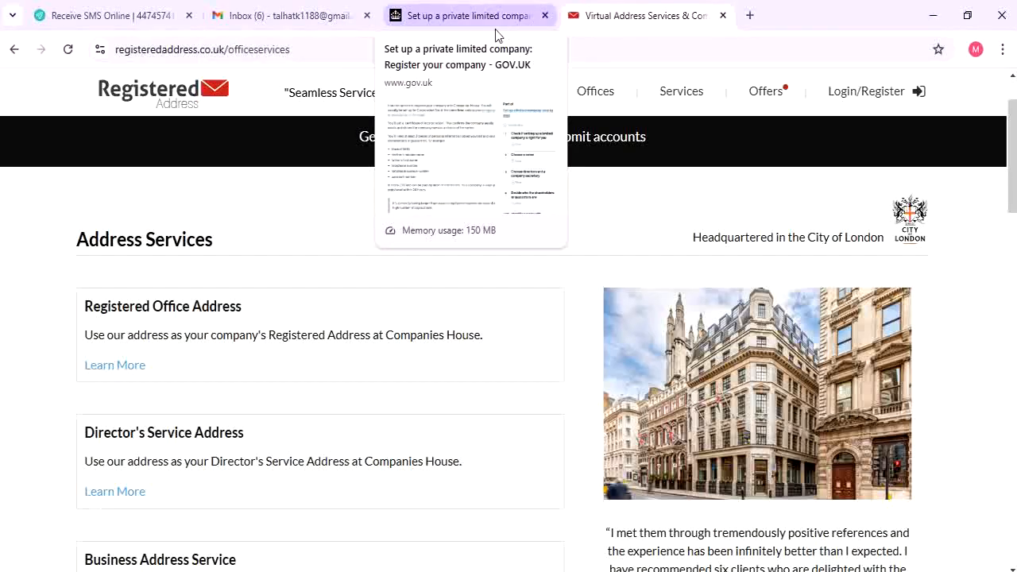
# Return to the GOV.UK guide, recheck the £50 fee, and start with Register now
pyautogui.click(442, 13)
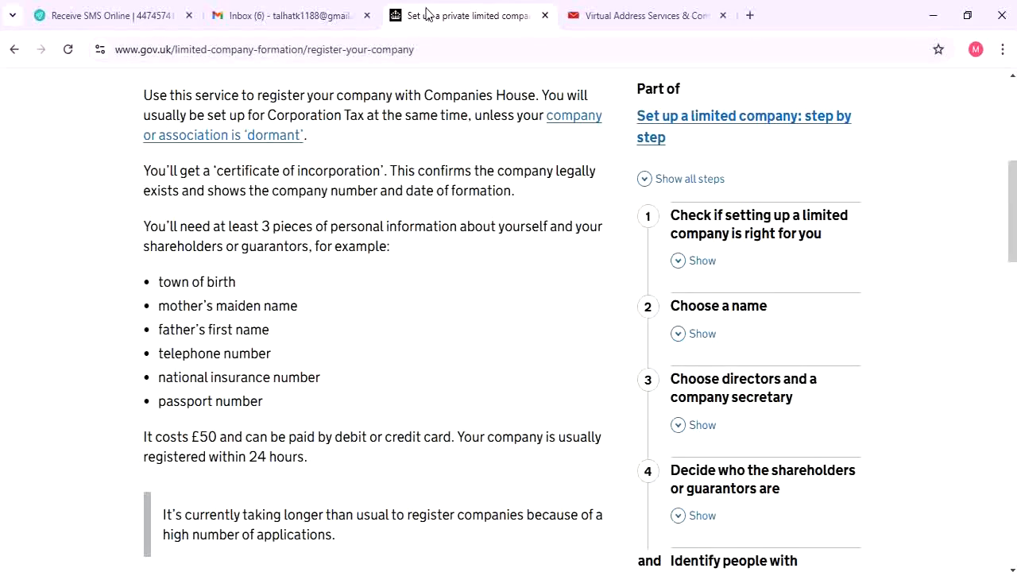
pyautogui.scroll(-7, 458, 217)
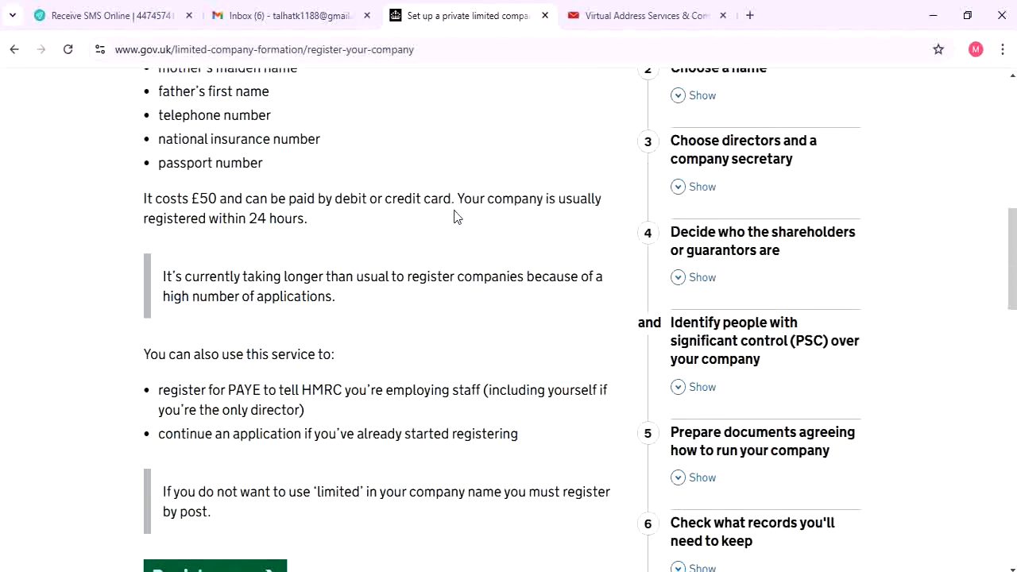
pyautogui.scroll(5, 397, 236)
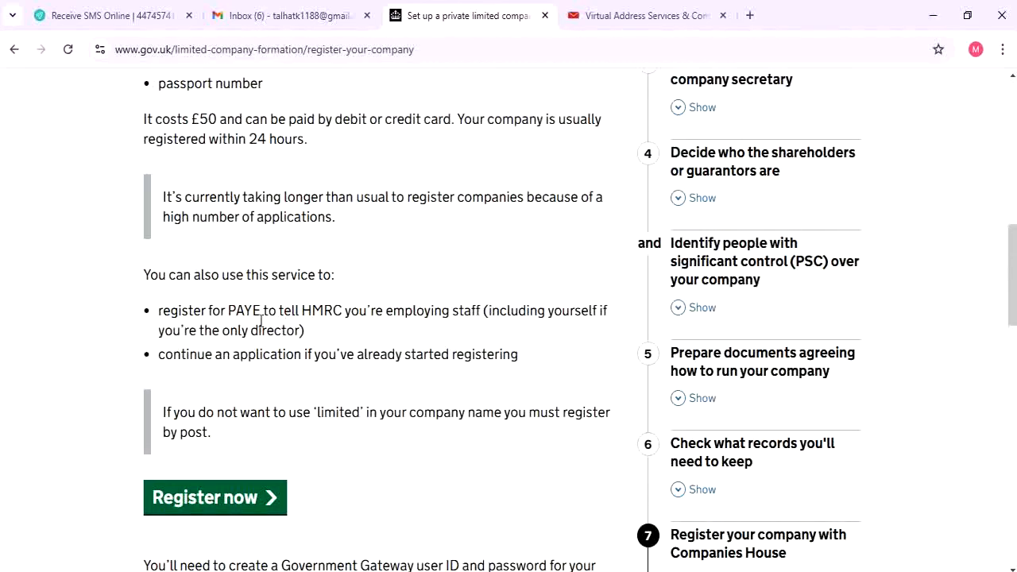
pyautogui.moveTo(149, 279); pyautogui.dragTo(291, 277)
pyautogui.scroll(-1, 261, 288)
pyautogui.click(291, 277)
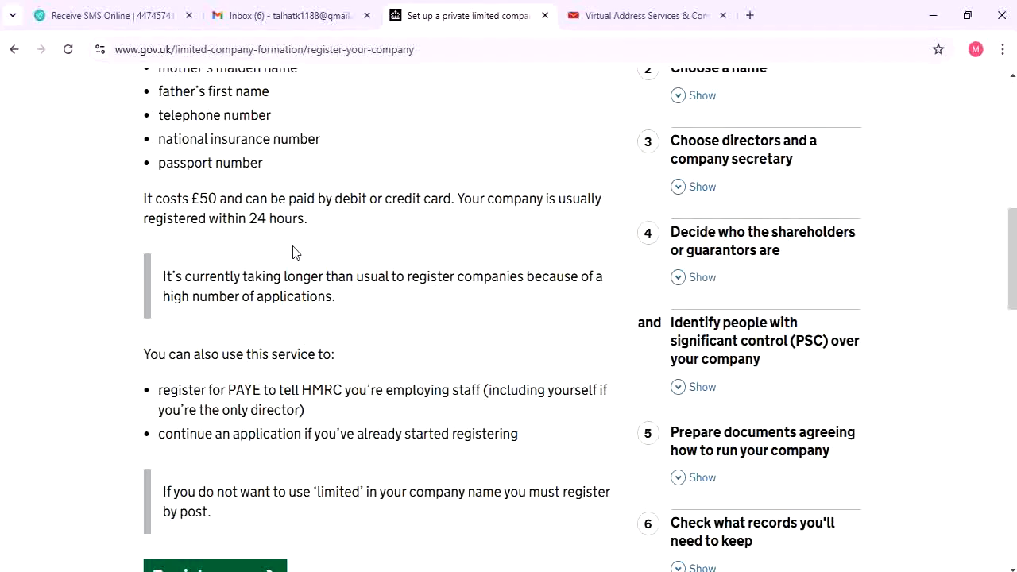
pyautogui.scroll(-3, 293, 253)
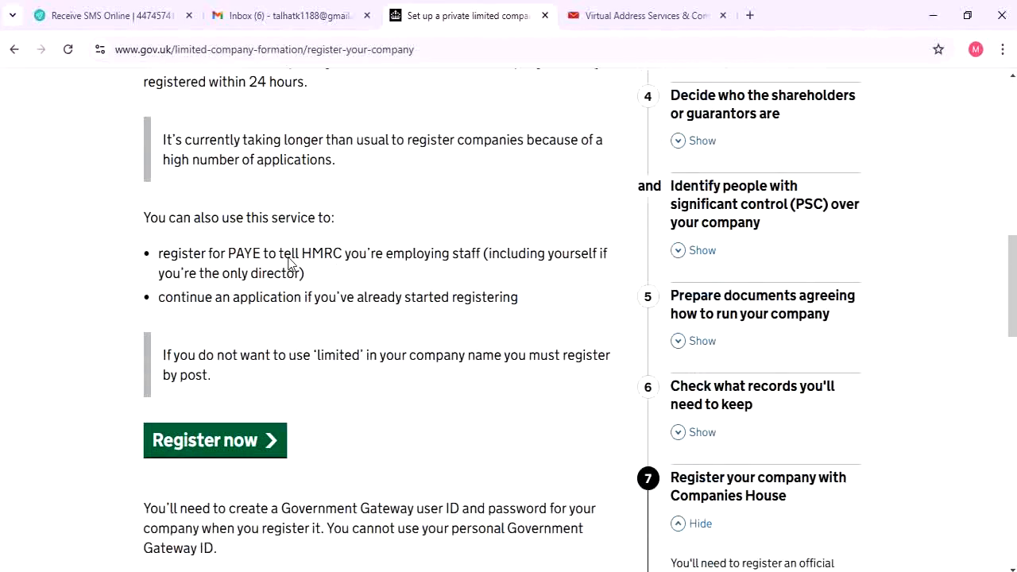
pyautogui.scroll(3, 271, 268)
pyautogui.scroll(-3, 271, 295)
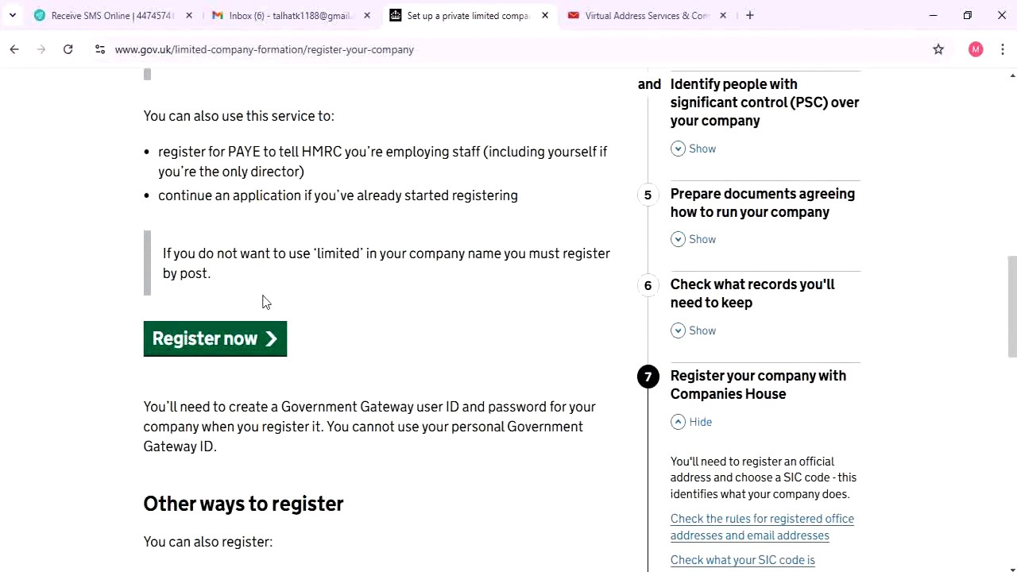
pyautogui.click(242, 352)
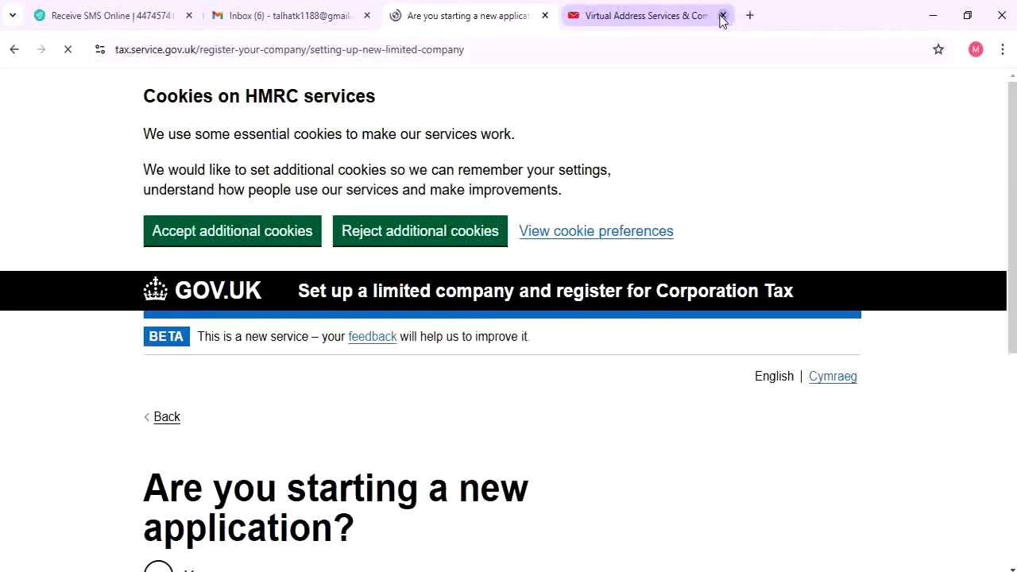
# Answer Yes to starting a new application and continue to the eligibility questions
pyautogui.scroll(-4, 439, 238)
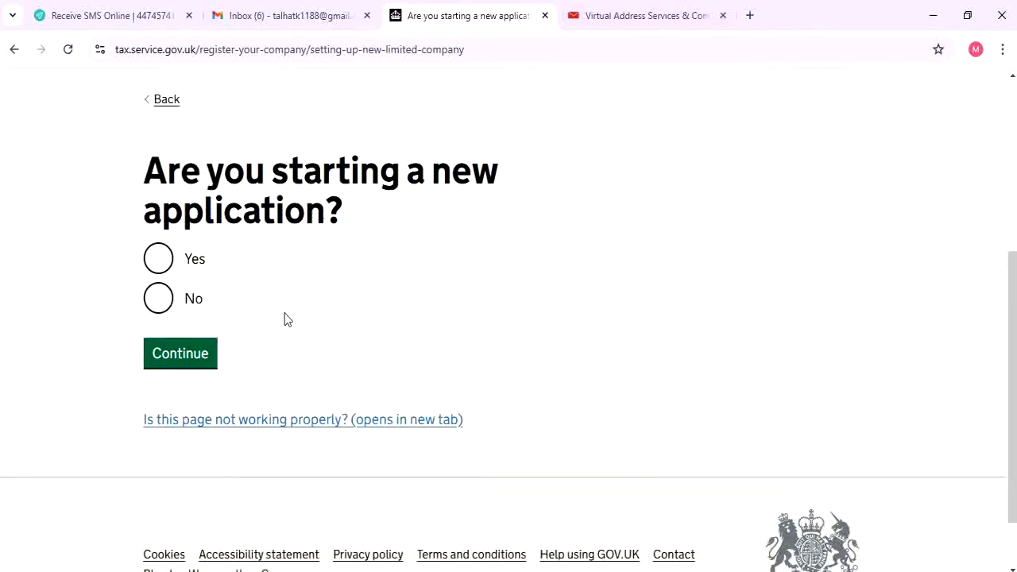
pyautogui.scroll(1, 285, 313)
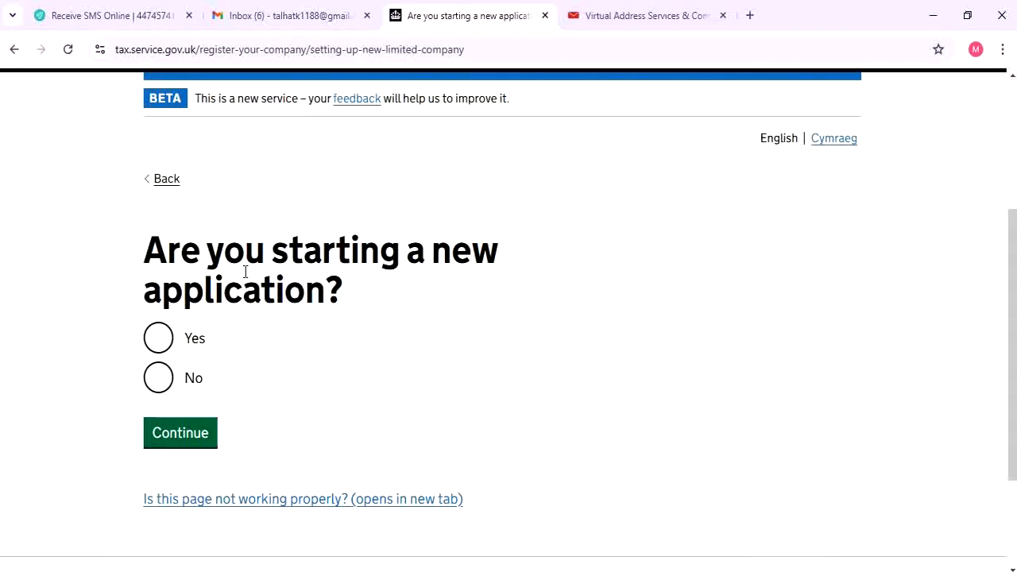
pyautogui.click(186, 340)
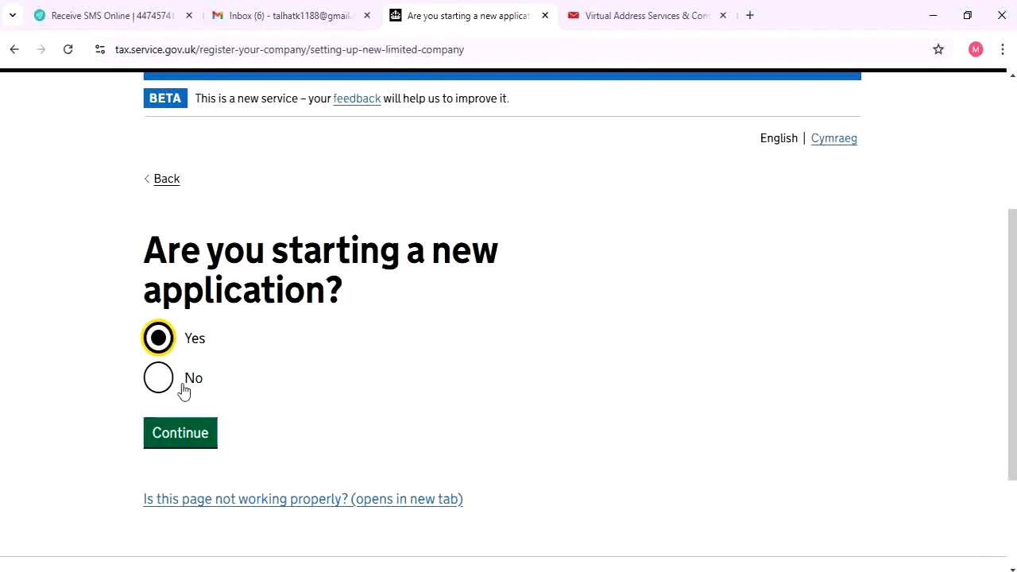
pyautogui.click(182, 438)
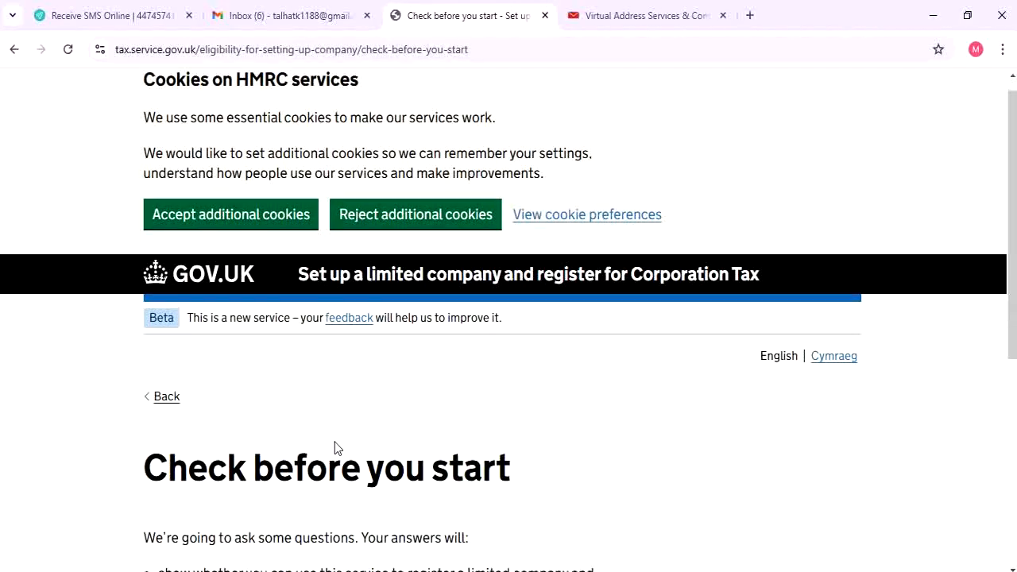
pyautogui.scroll(-1, 335, 442)
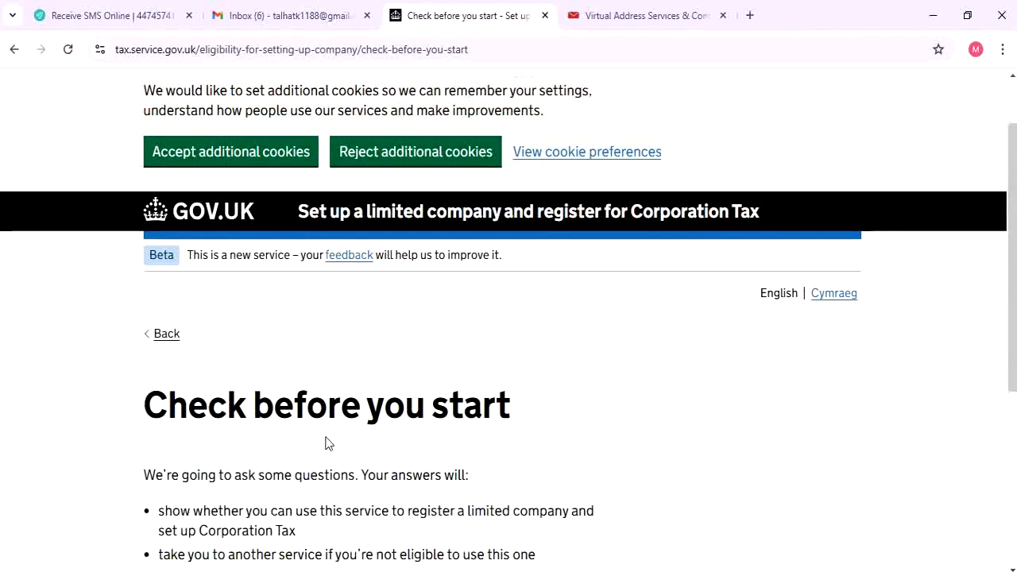
pyautogui.scroll(-2, 326, 438)
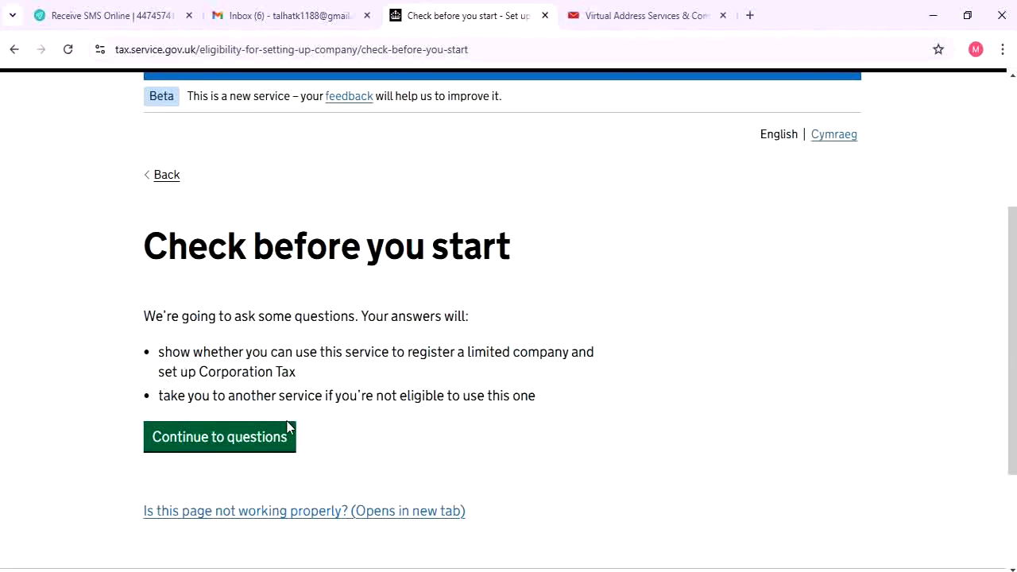
pyautogui.click(247, 439)
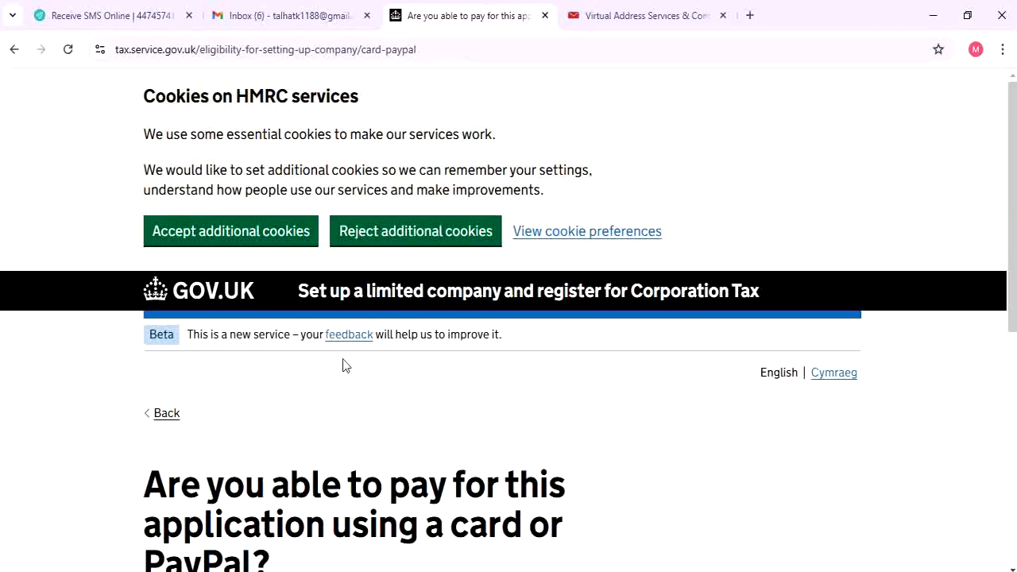
# Confirm that payment by card or PayPal is possible
pyautogui.scroll(-4, 343, 363)
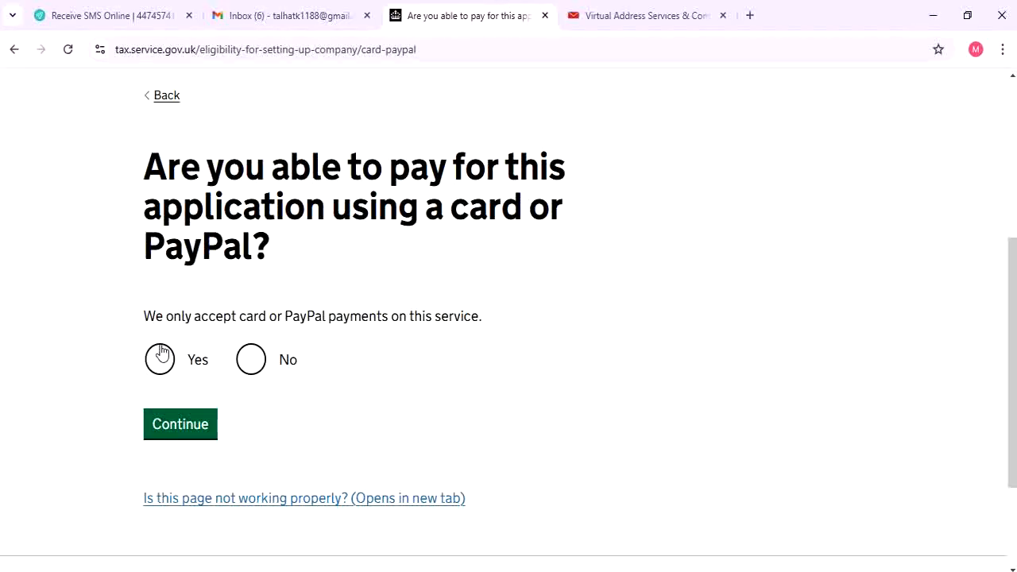
pyautogui.click(150, 366)
pyautogui.click(200, 427)
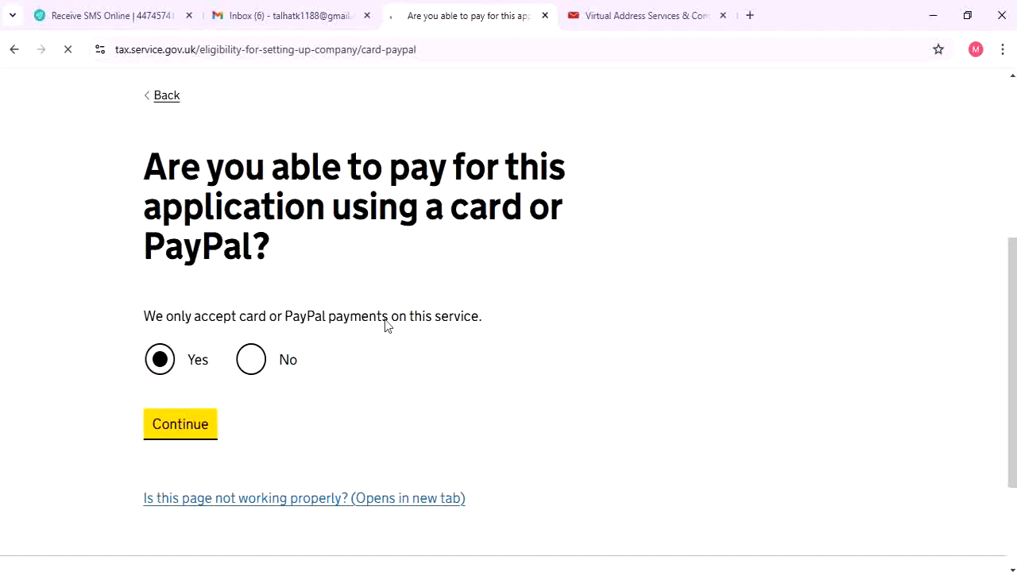
# Answer No to directors being on the secure register and continue
pyautogui.scroll(-4, 392, 305)
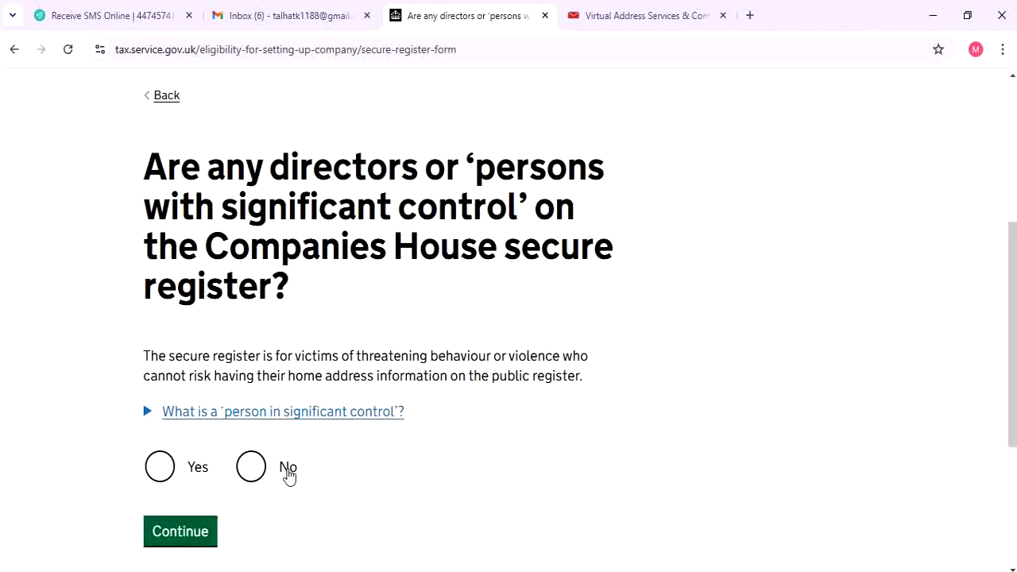
pyautogui.click(278, 474)
pyautogui.click(193, 537)
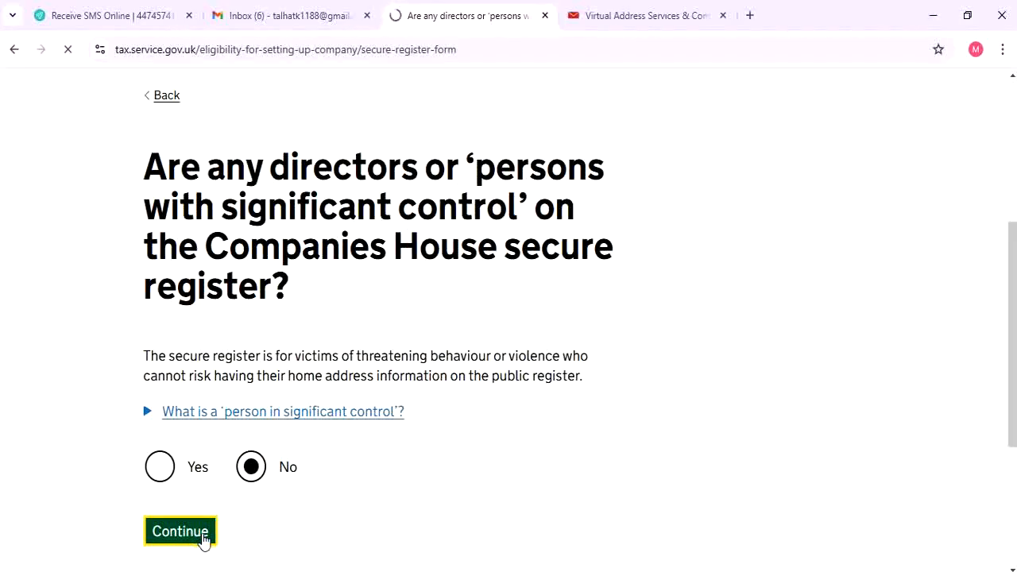
pyautogui.scroll(-5, 313, 463)
pyautogui.scroll(2, 316, 383)
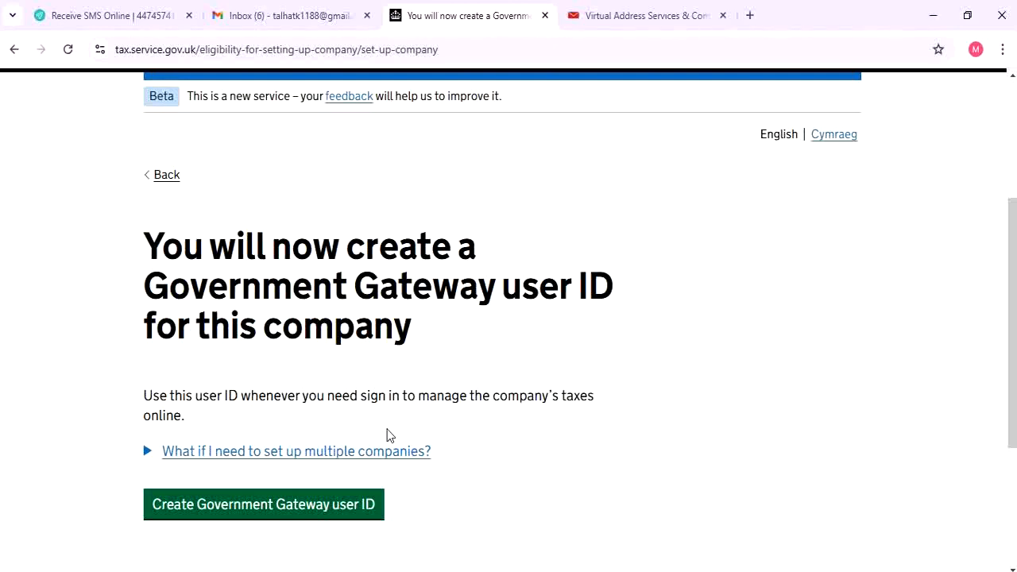
# Begin creating a Government Gateway user ID and submit the email address, adding the missing @
pyautogui.click(318, 507)
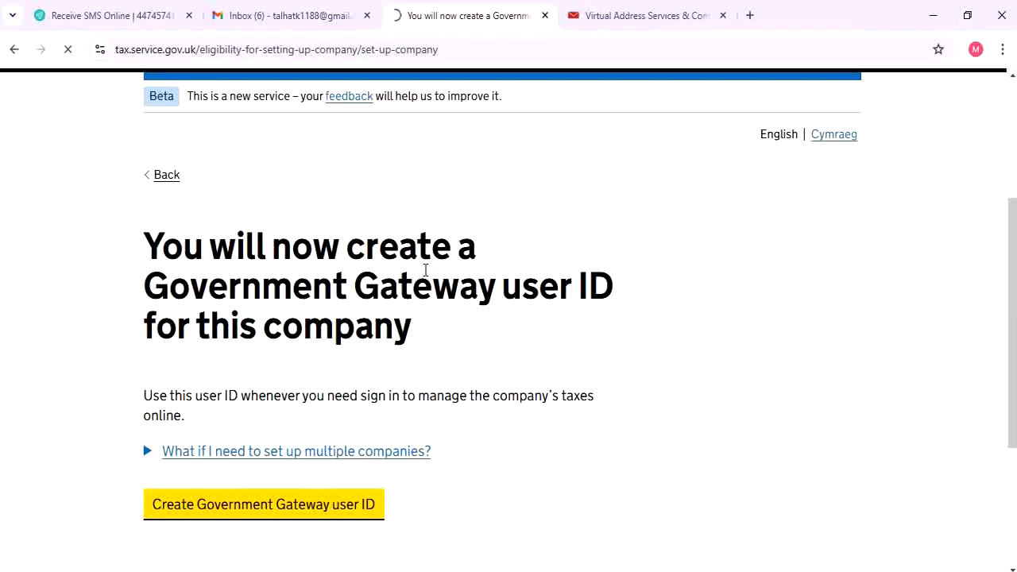
pyautogui.scroll(-2, 426, 274)
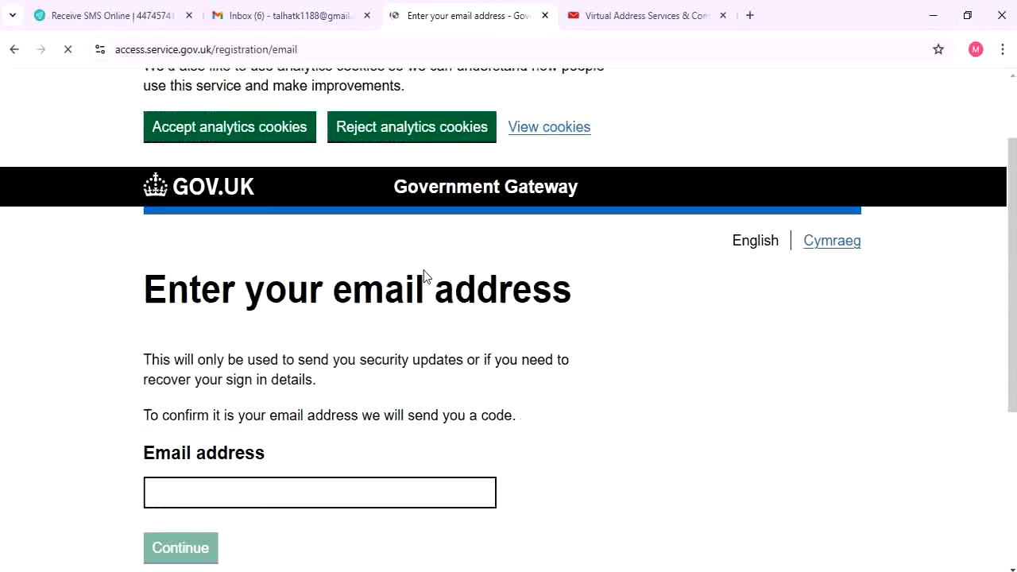
pyautogui.scroll(-2, 424, 276)
pyautogui.click(270, 350)
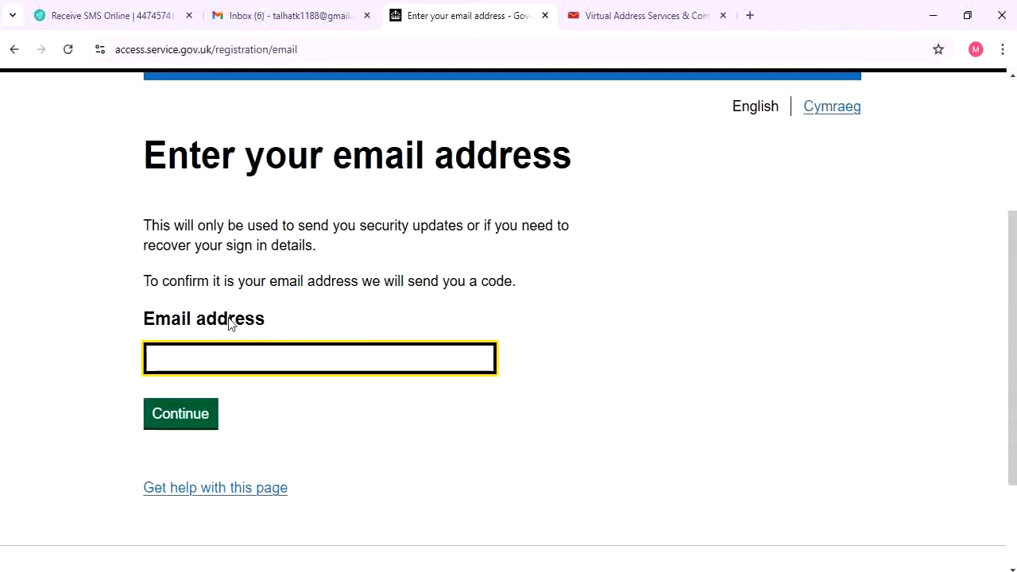
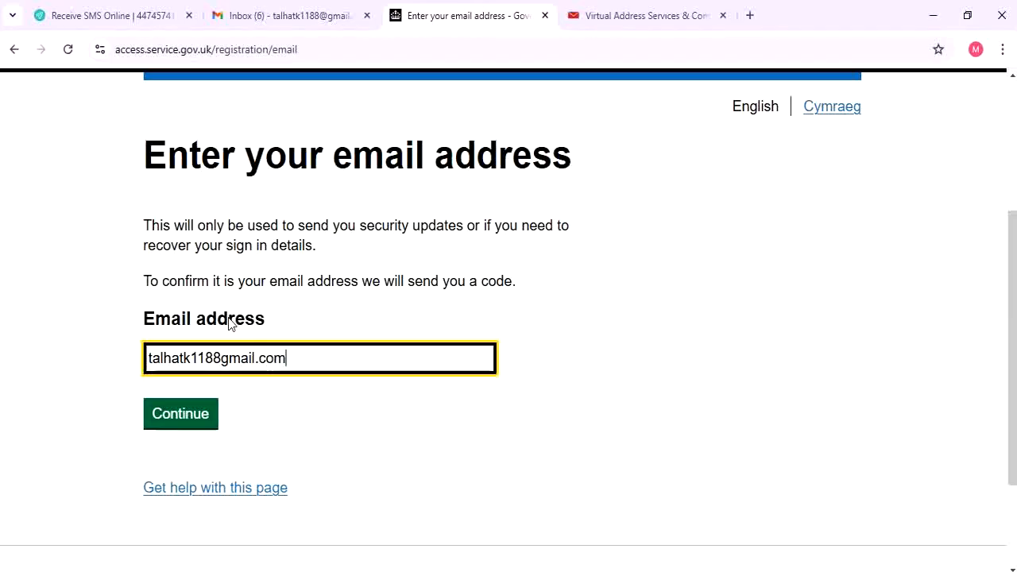
pyautogui.click(224, 359)
pyautogui.write('@')
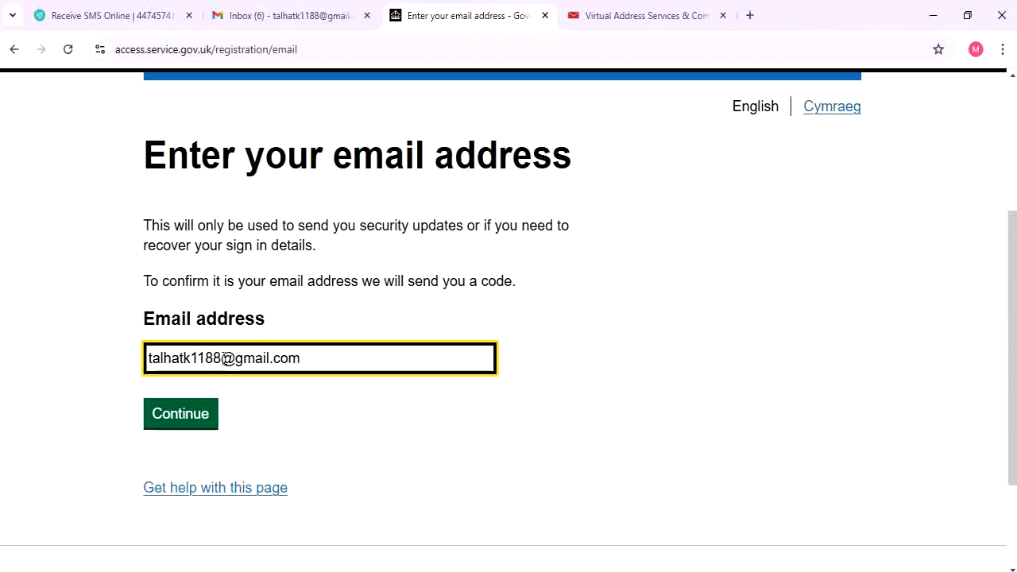
pyautogui.click(182, 414)
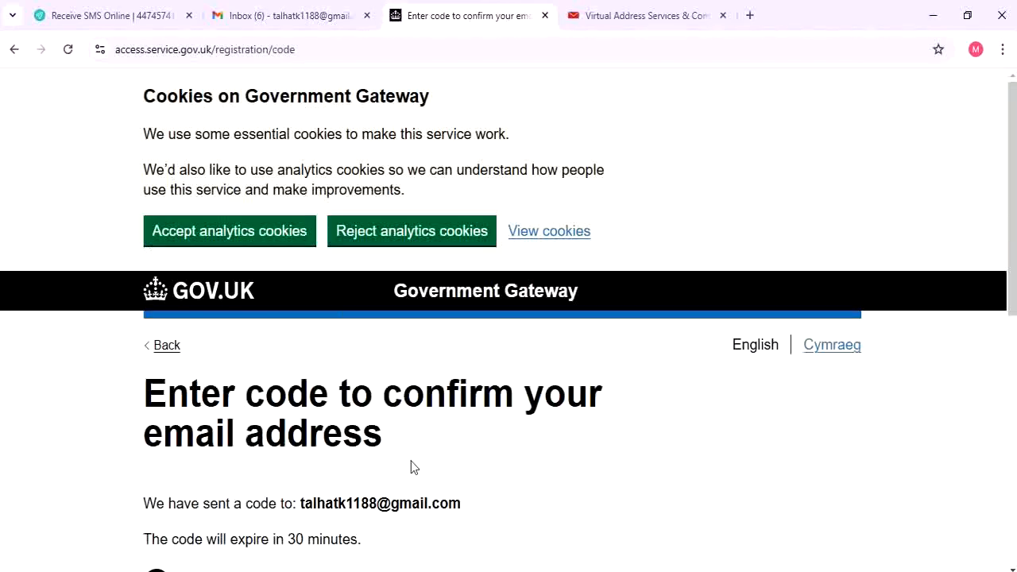
# Copy the confirmation code from the Gmail message
pyautogui.scroll(-3, 410, 465)
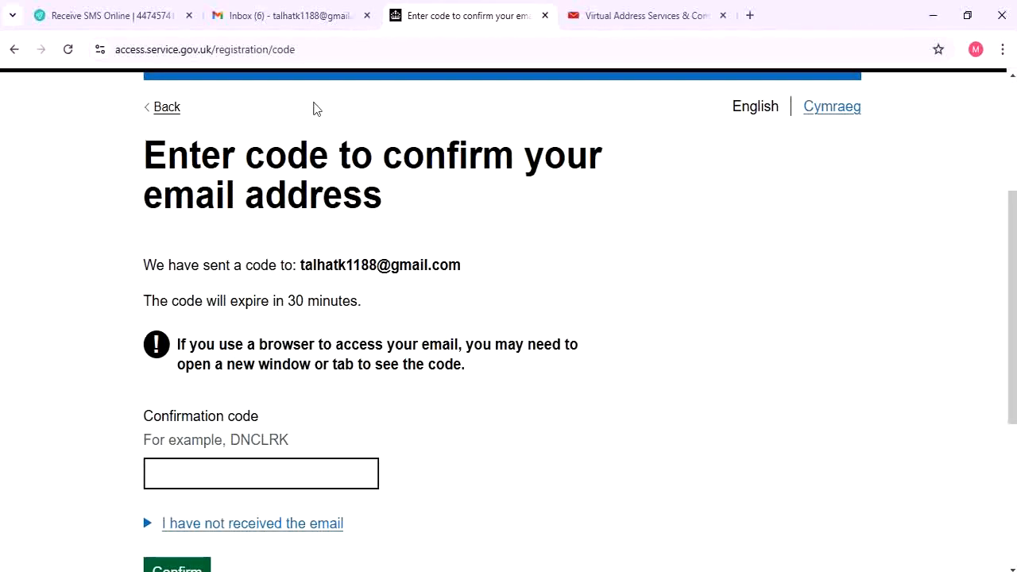
pyautogui.click(283, 16)
pyautogui.moveTo(504, 300); pyautogui.dragTo(389, 313)
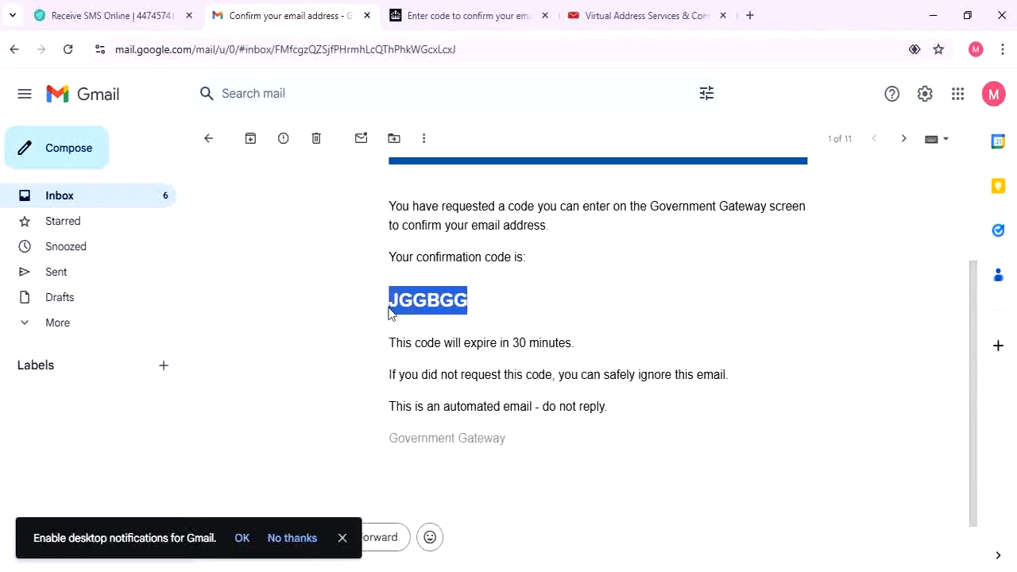
pyautogui.rightClick(397, 307)
pyautogui.click(424, 317)
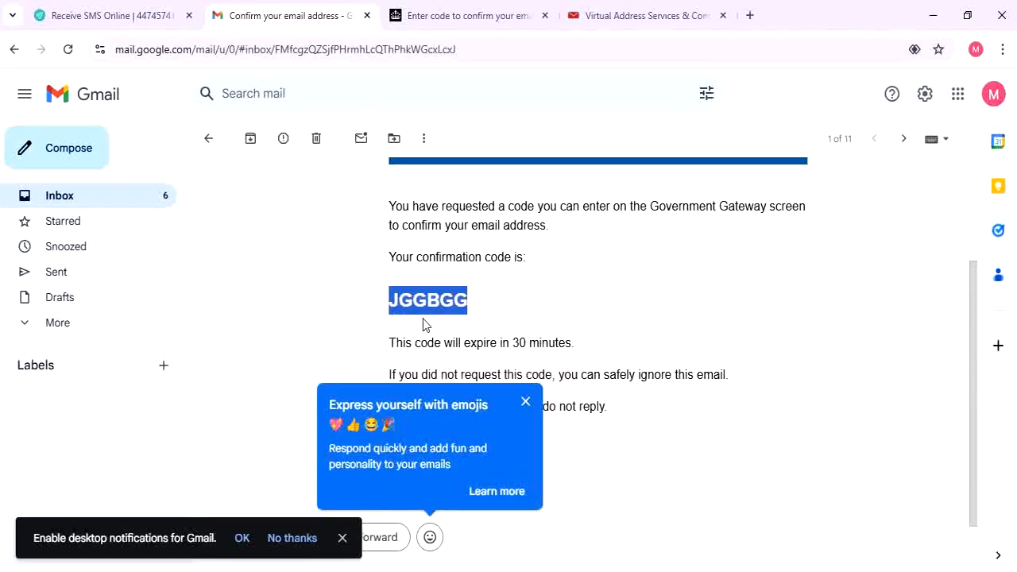
# Paste the code into the Gateway Confirmation code field and confirm the email address
pyautogui.click(433, 10)
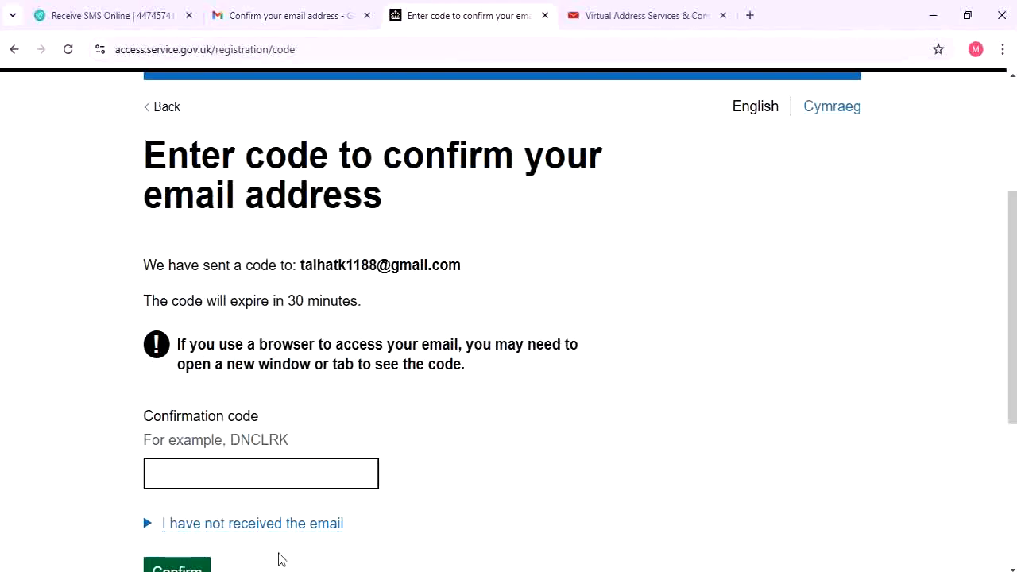
pyautogui.rightClick(264, 470)
pyautogui.click(291, 299)
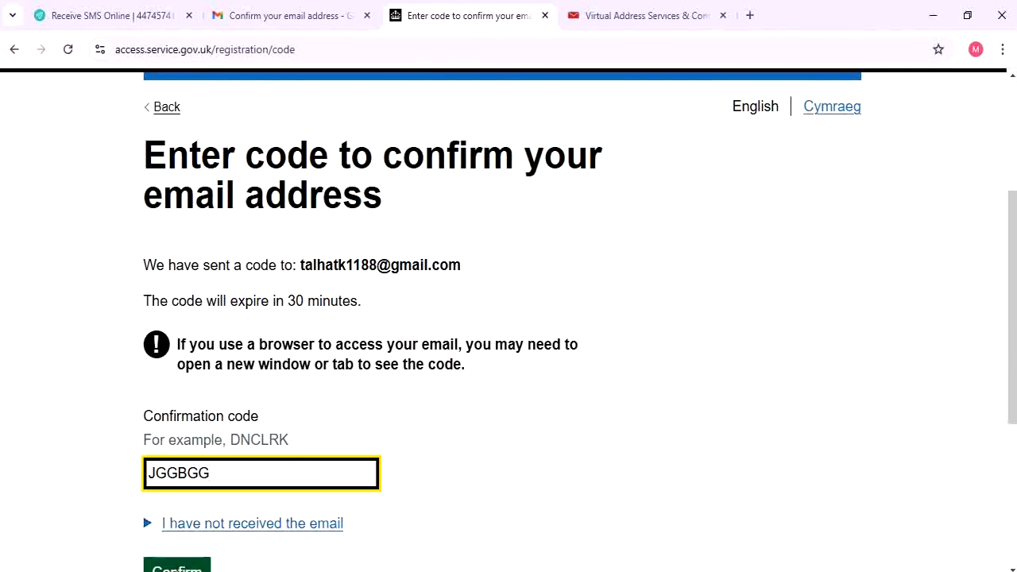
pyautogui.click(176, 565)
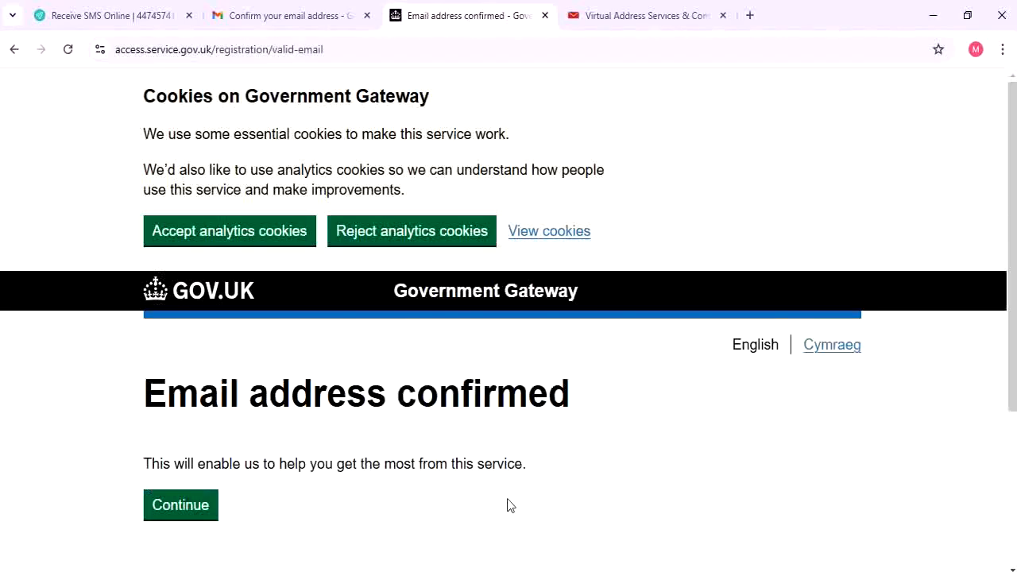
pyautogui.scroll(-3, 492, 493)
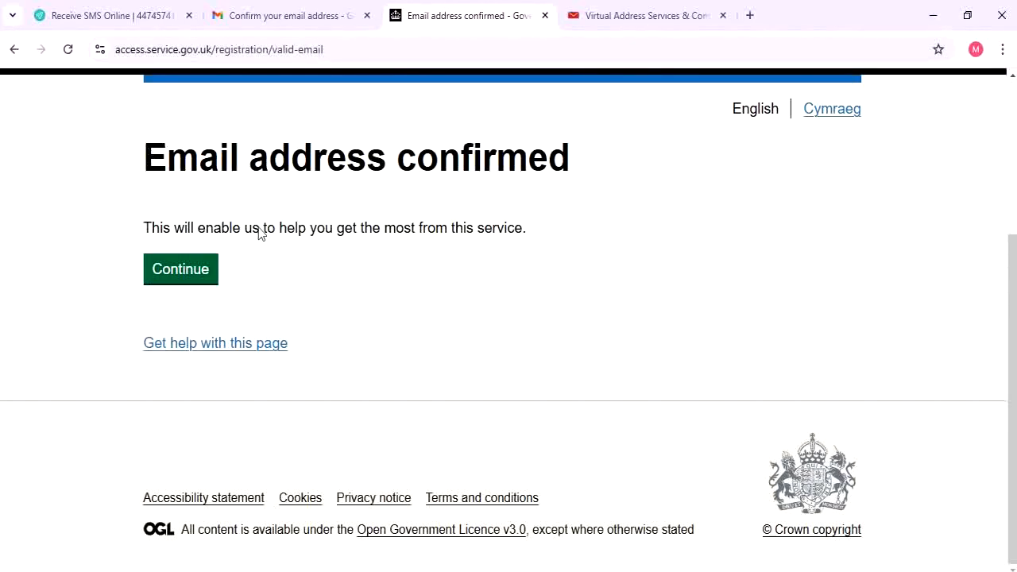
# Continue past the email confirmation and submit the account holder's full name
pyautogui.click(185, 274)
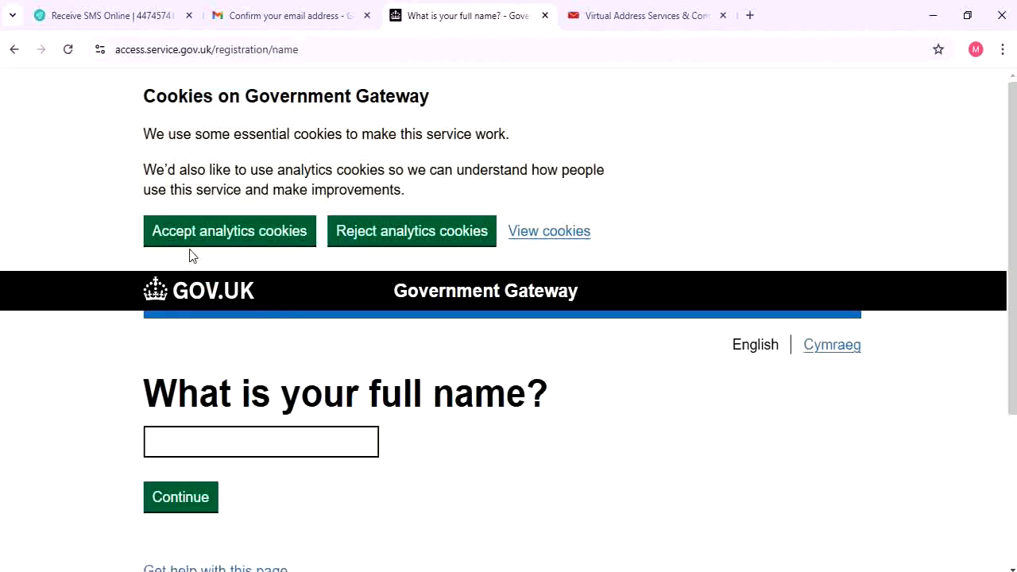
pyautogui.click(272, 447)
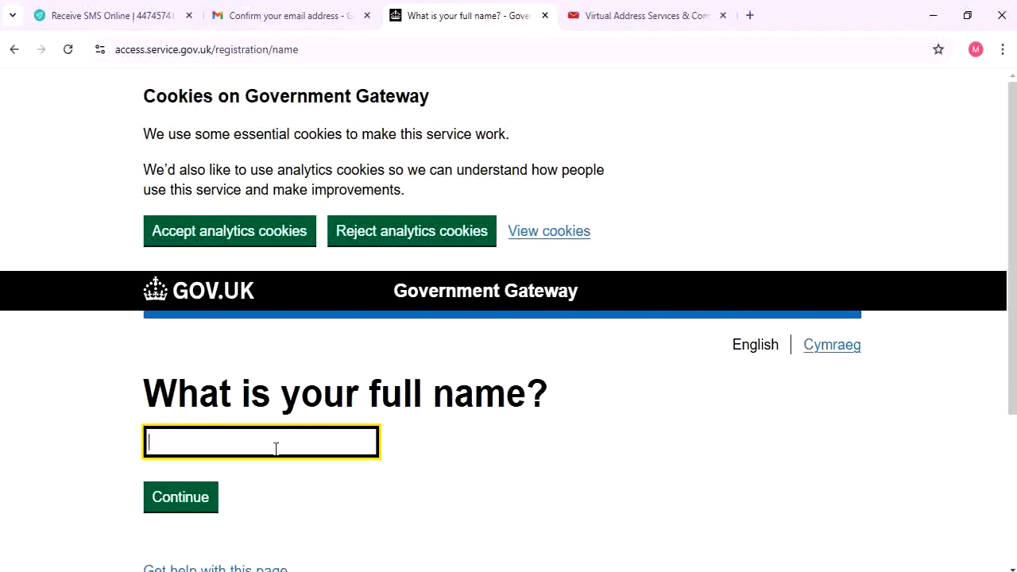
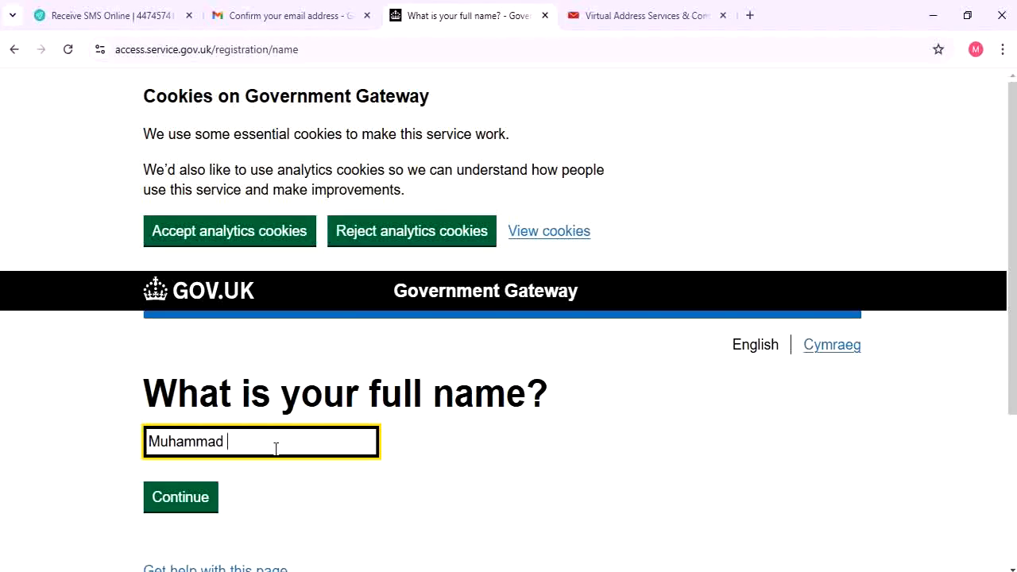
pyautogui.click(178, 506)
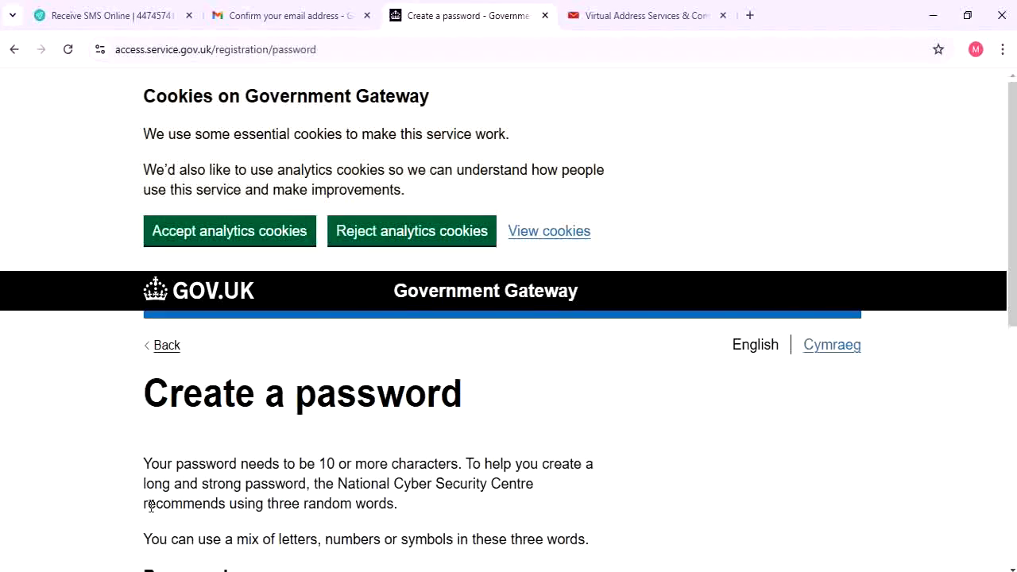
pyautogui.scroll(-4, 302, 488)
# Enter a new account password, repeat it in the confirmation field, and submit
pyautogui.click(235, 297)
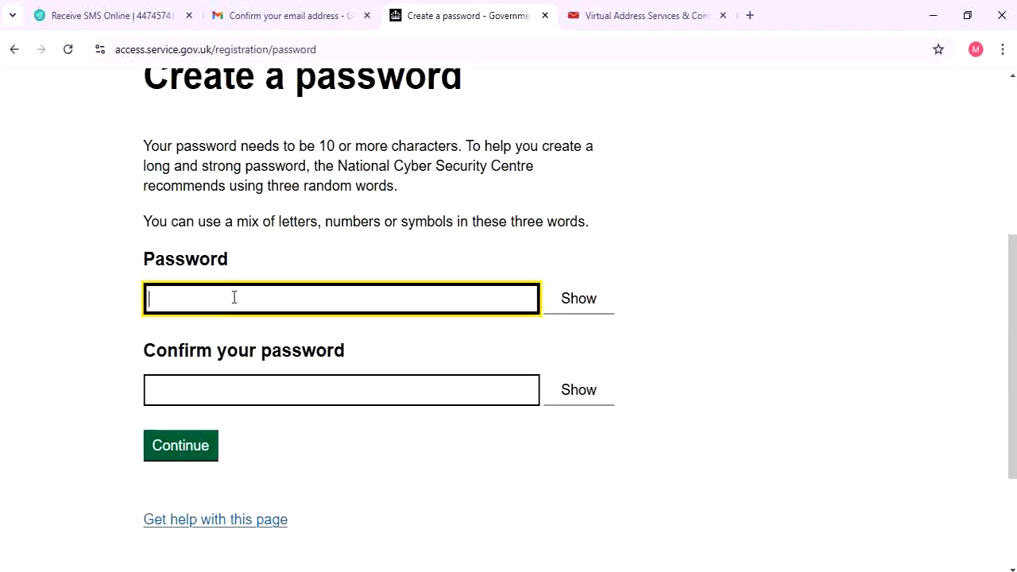
pyautogui.write('••••••••')
pyautogui.press('Tab')
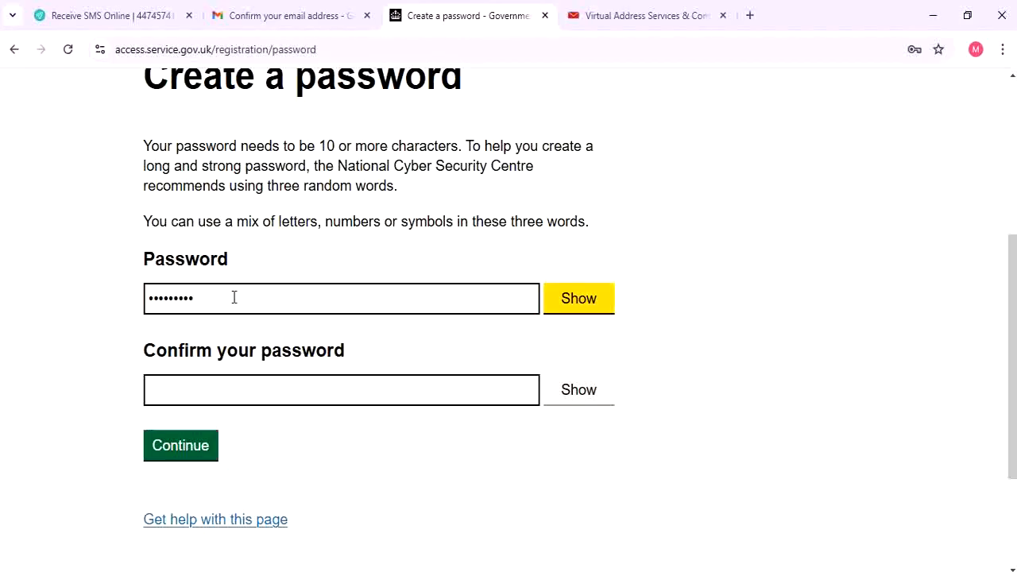
pyautogui.click(281, 390)
pyautogui.write('•')
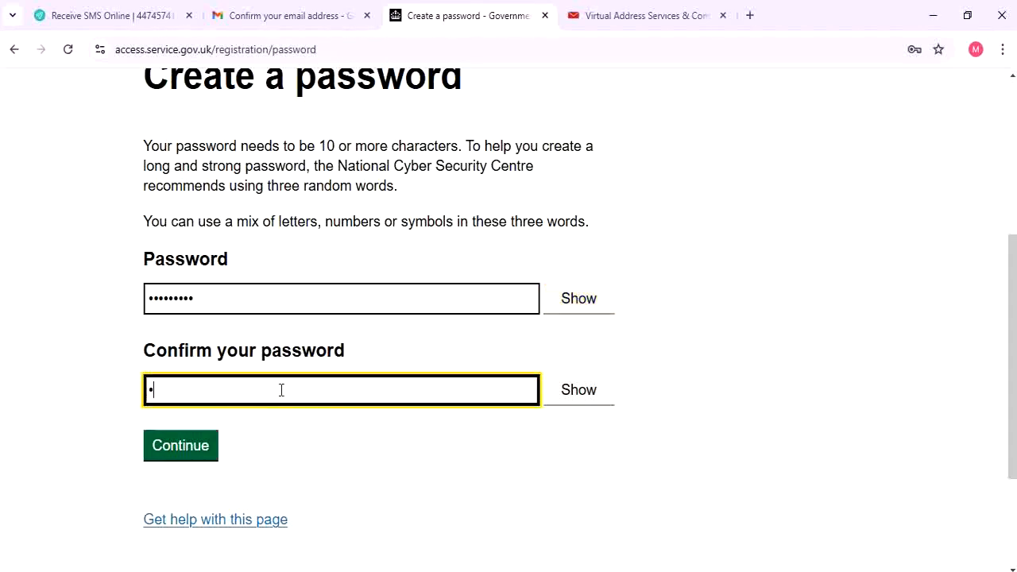
pyautogui.write('••••••••')
pyautogui.click(204, 443)
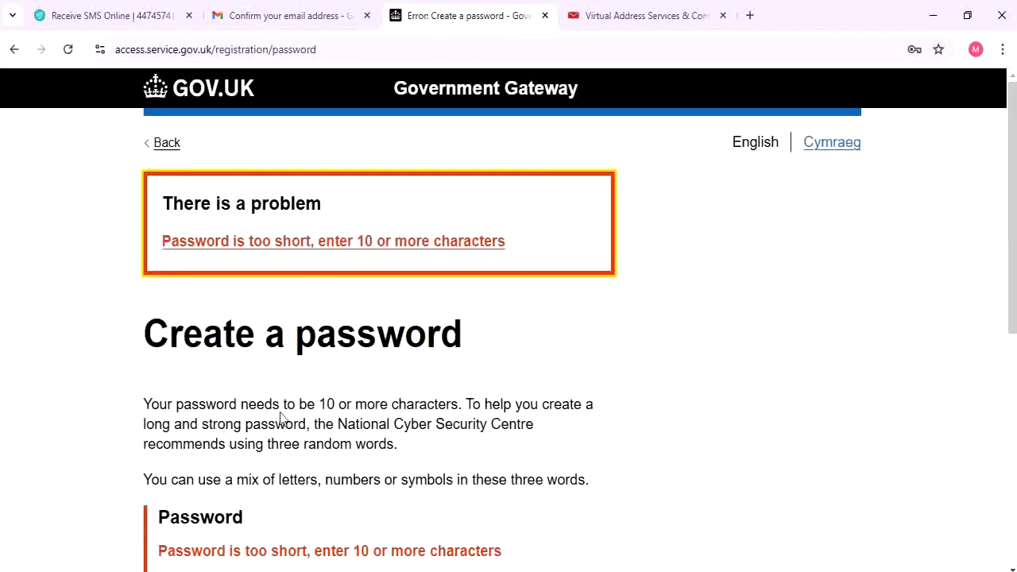
pyautogui.scroll(-2, 278, 397)
# Re-enter a longer password in both password fields and submit it to create the user ID
pyautogui.click(224, 438)
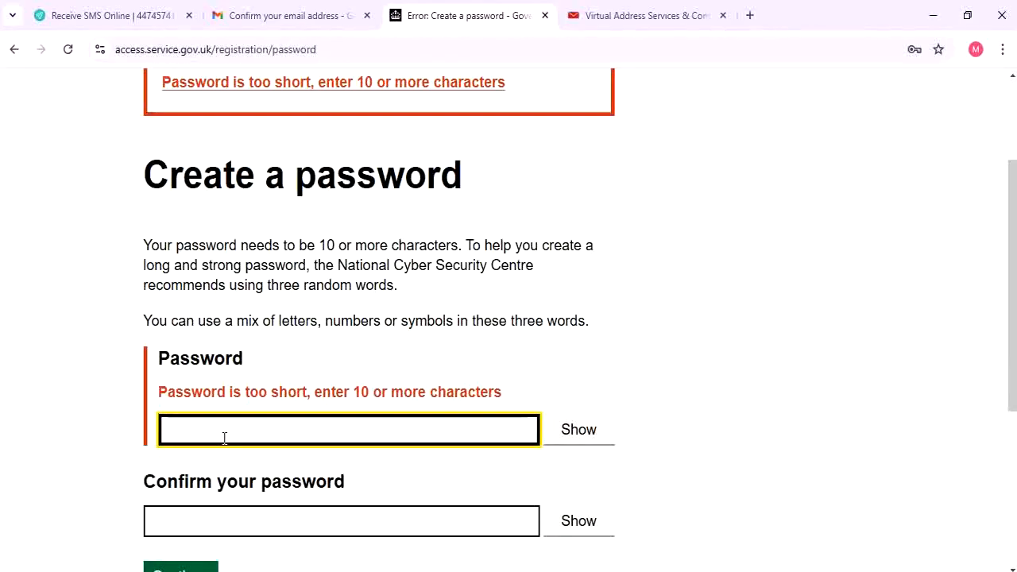
pyautogui.press('Return')
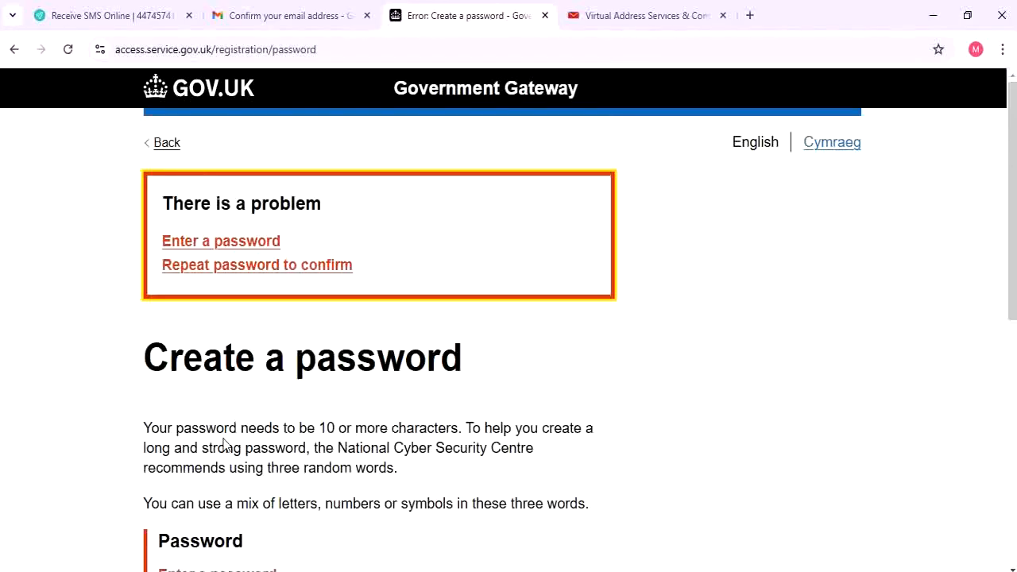
pyautogui.scroll(-3, 225, 447)
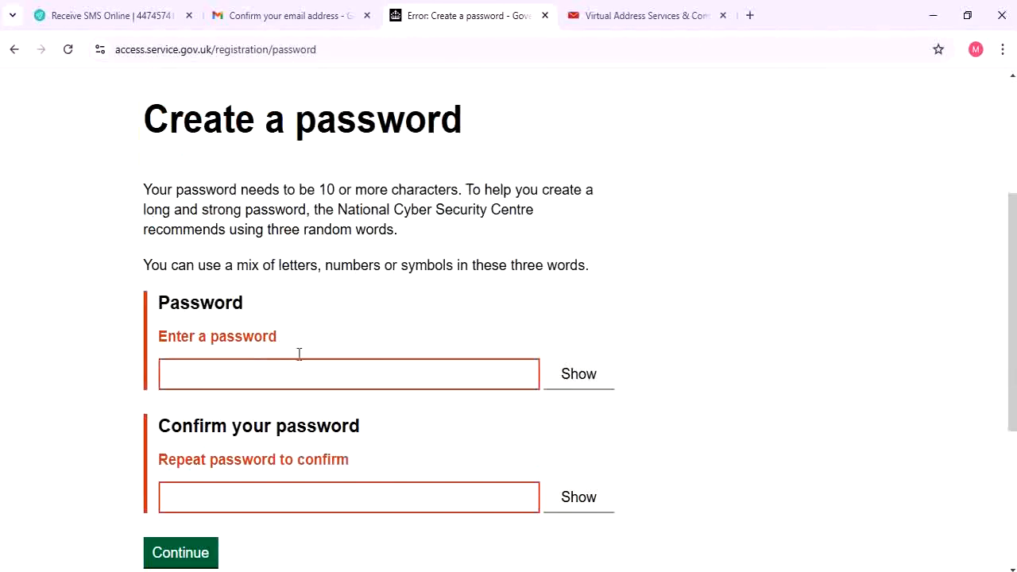
pyautogui.click(346, 375)
pyautogui.write('••')
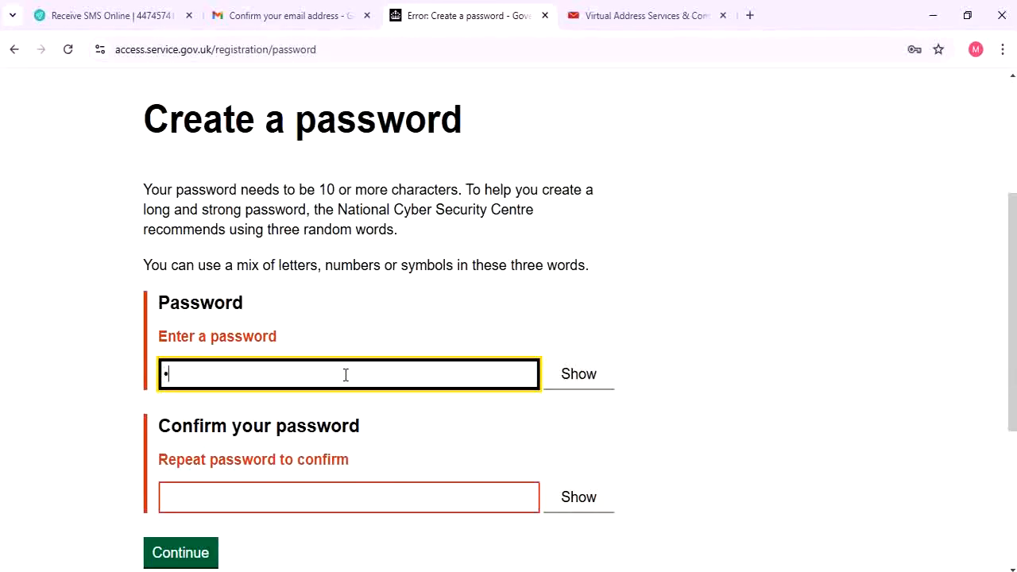
pyautogui.write('••••••••')
pyautogui.press('Tab')
pyautogui.write('••')
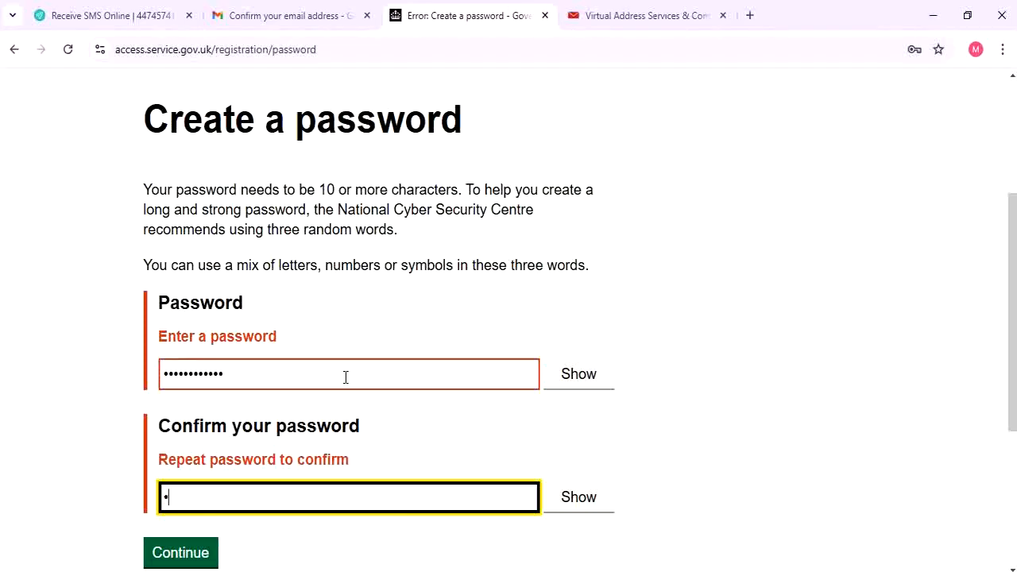
pyautogui.write('••••••••••')
pyautogui.scroll(-2, 627, 490)
pyautogui.click(163, 401)
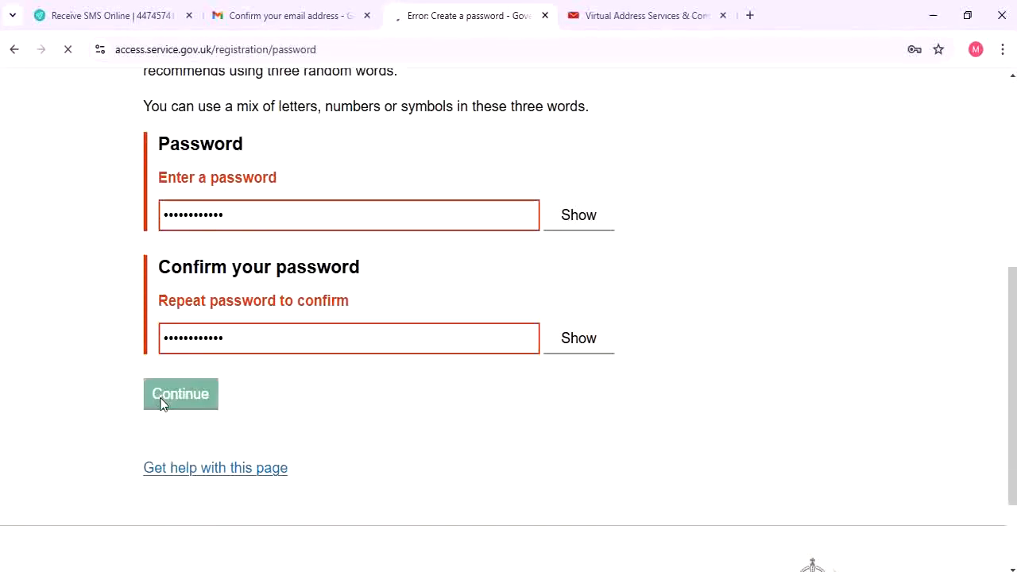
pyautogui.scroll(-1, 197, 389)
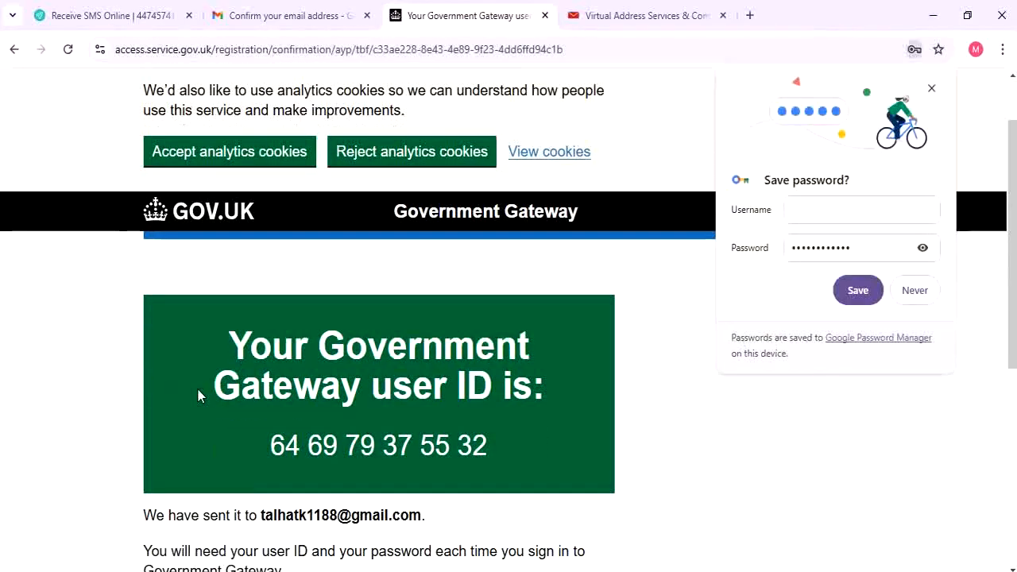
# Save the password in Chrome and continue past the new user ID page
pyautogui.click(849, 291)
pyautogui.scroll(1, 557, 352)
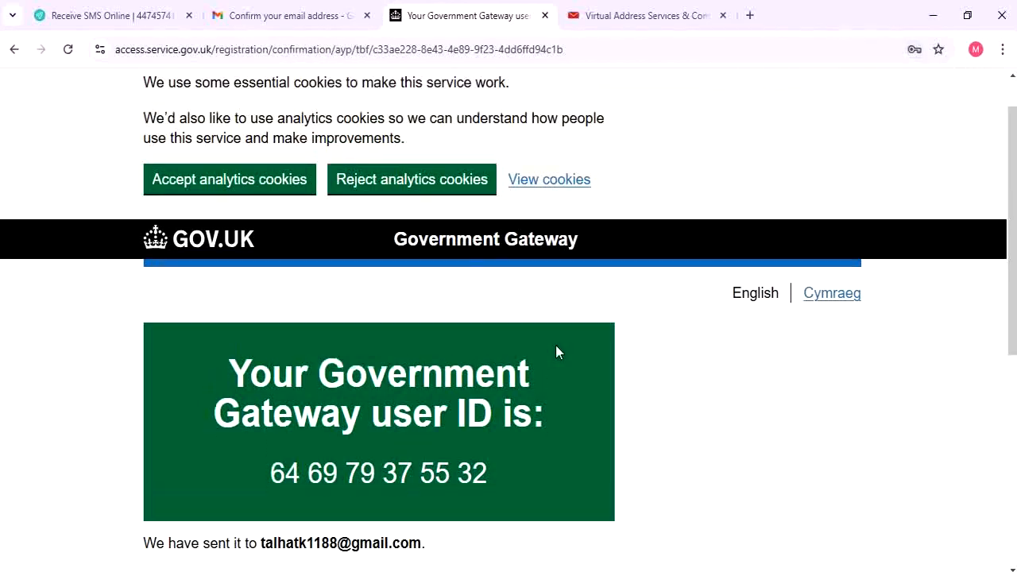
pyautogui.scroll(-5, 557, 352)
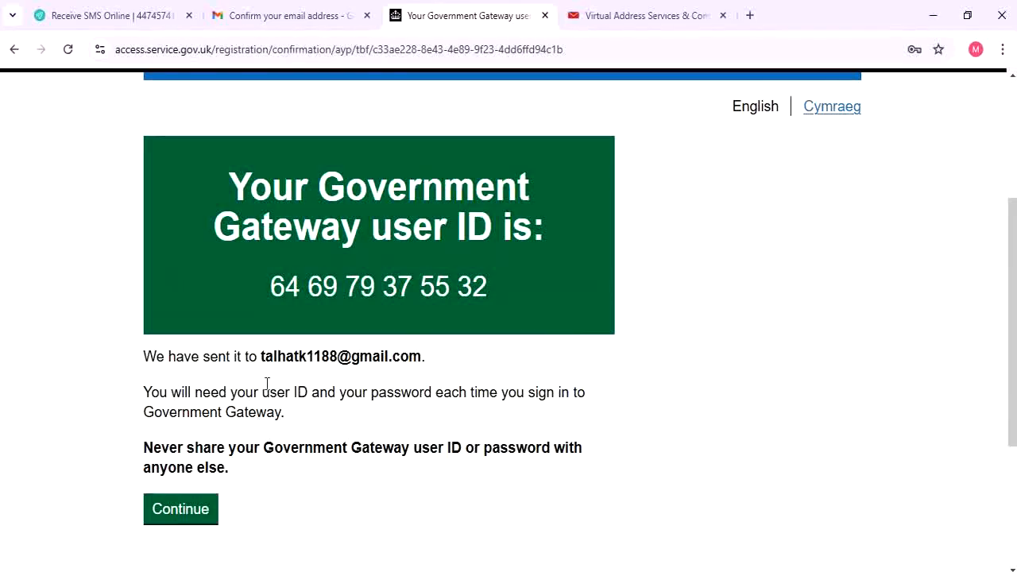
pyautogui.moveTo(266, 356); pyautogui.dragTo(475, 356)
pyautogui.click(475, 355)
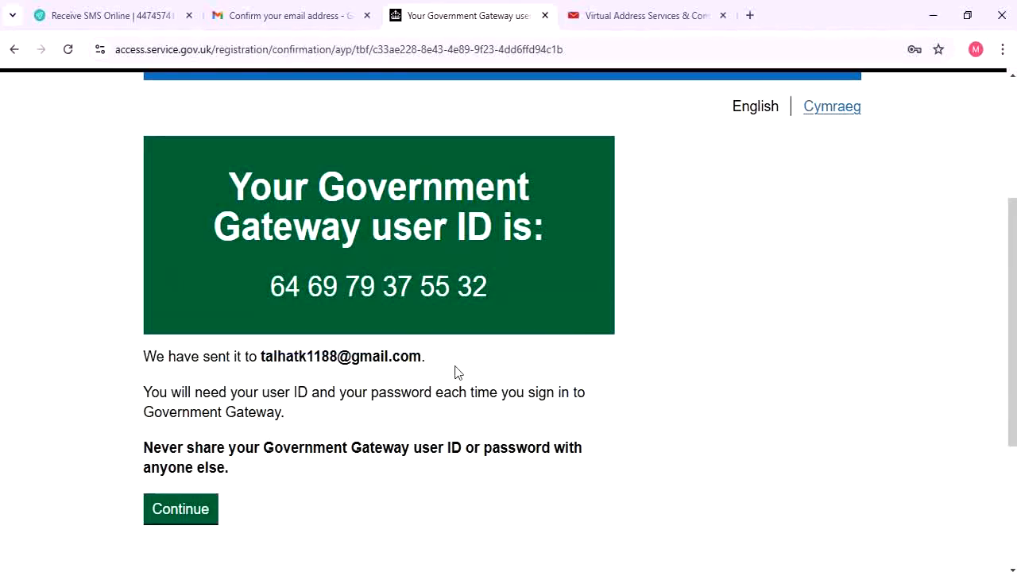
pyautogui.click(191, 514)
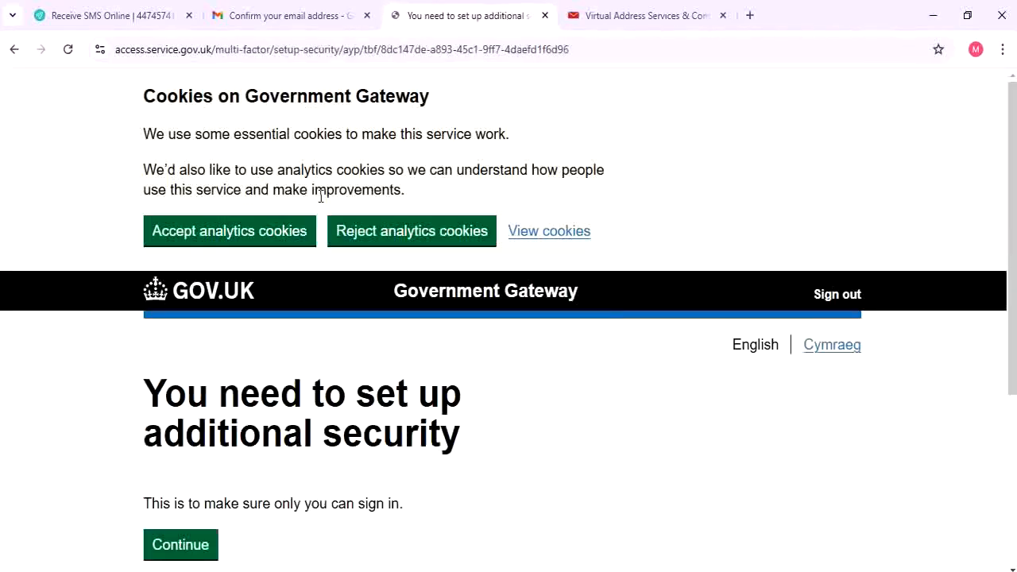
# Choose text message for access codes and answer Yes to using a UK mobile number
pyautogui.scroll(-2, 319, 195)
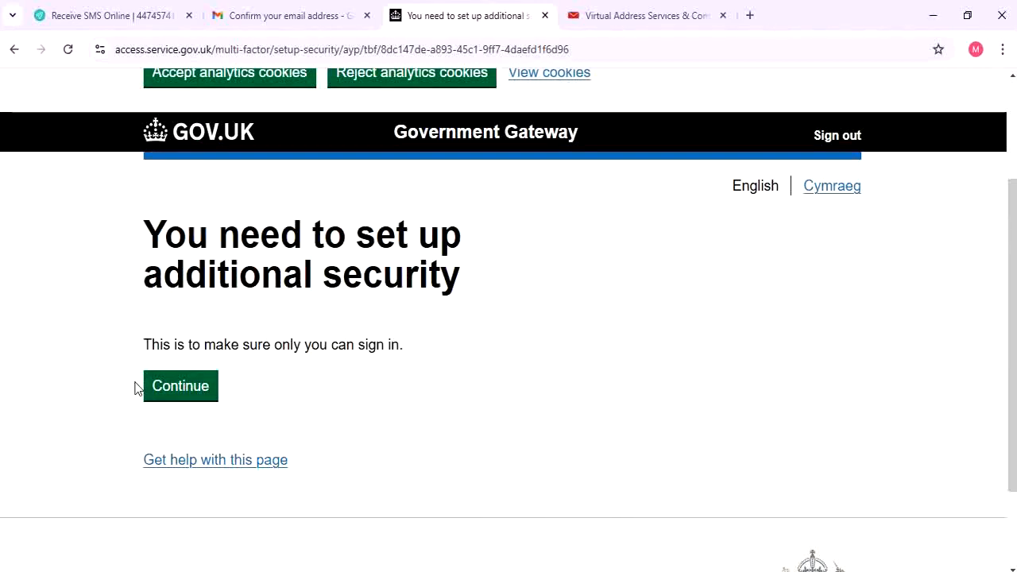
pyautogui.click(179, 398)
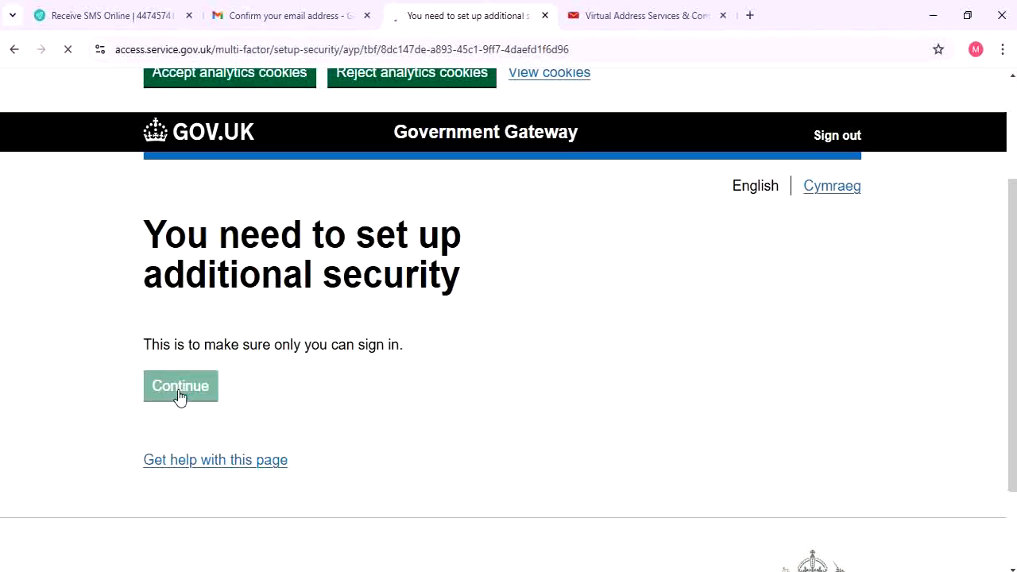
pyautogui.scroll(-2, 177, 393)
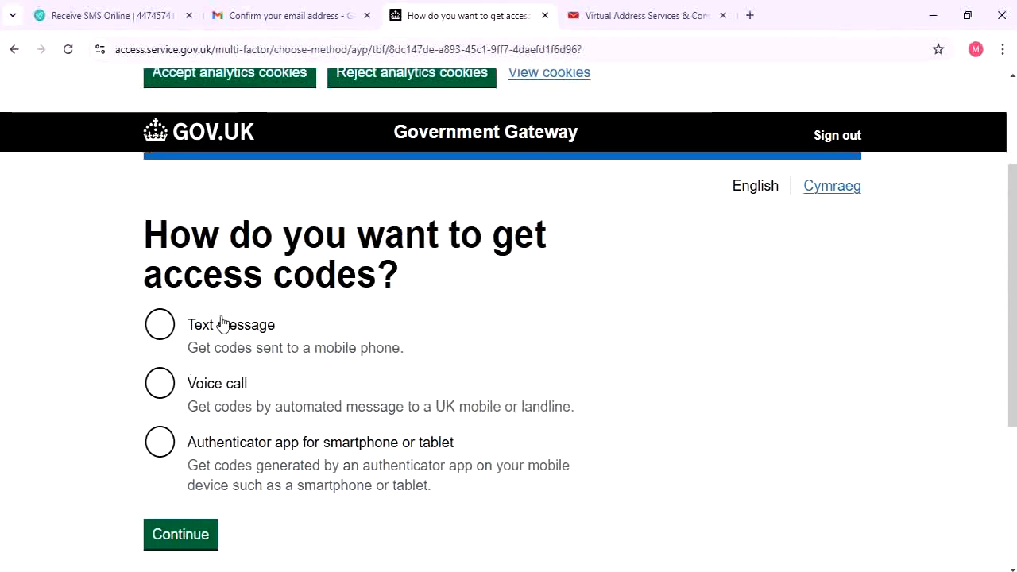
pyautogui.click(176, 332)
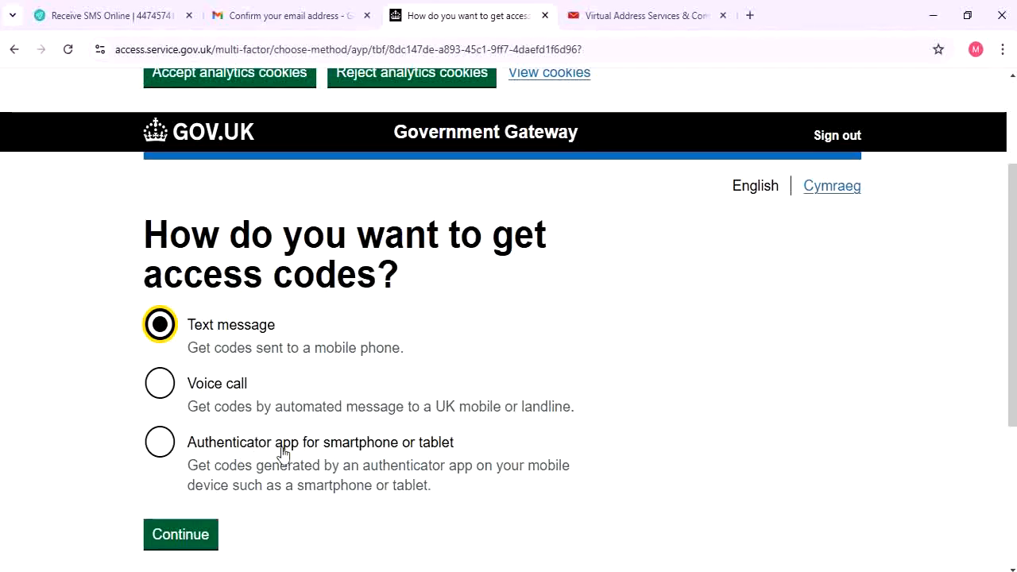
pyautogui.click(196, 543)
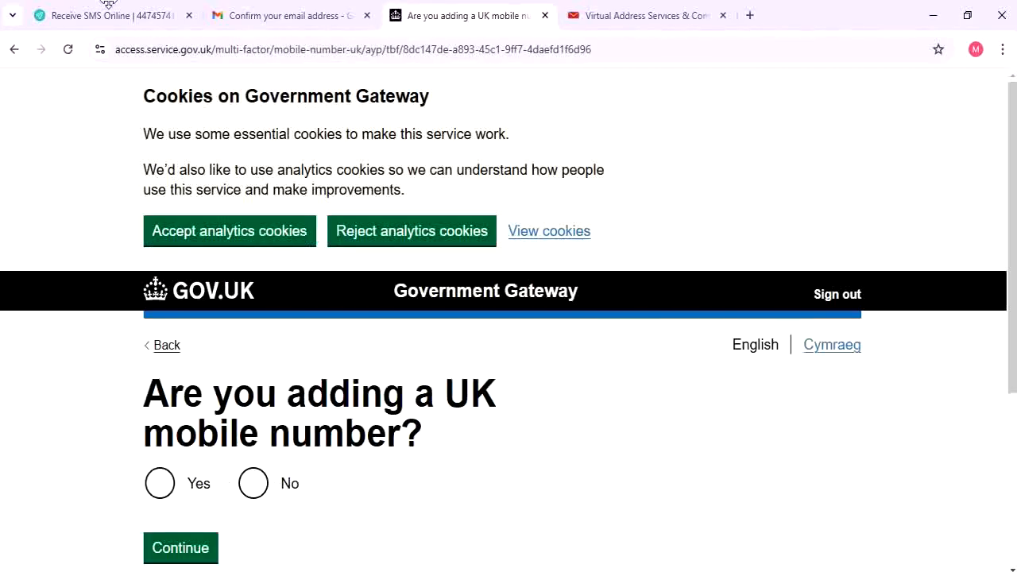
pyautogui.click(194, 484)
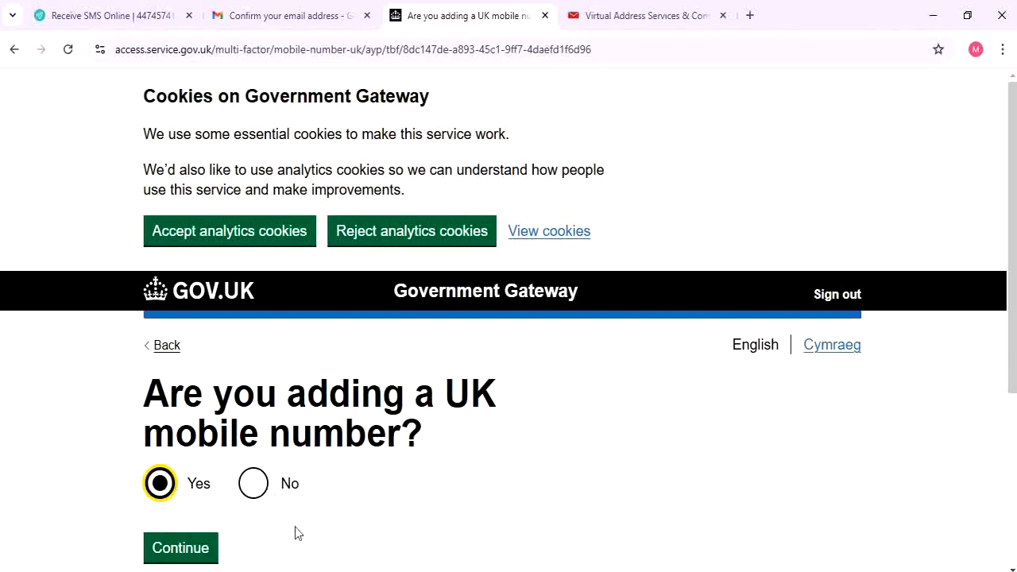
pyautogui.click(174, 547)
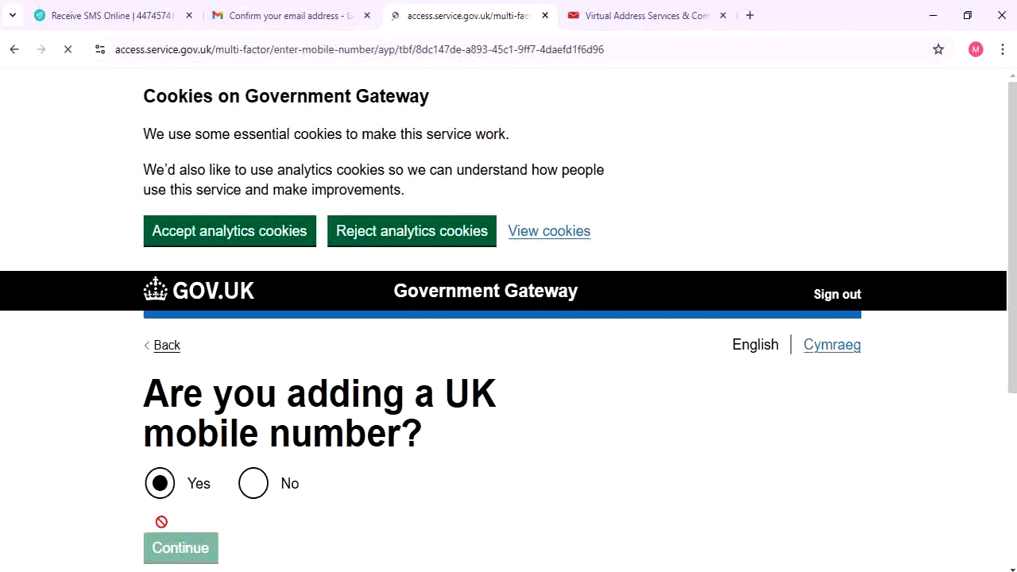
pyautogui.scroll(-2, 294, 366)
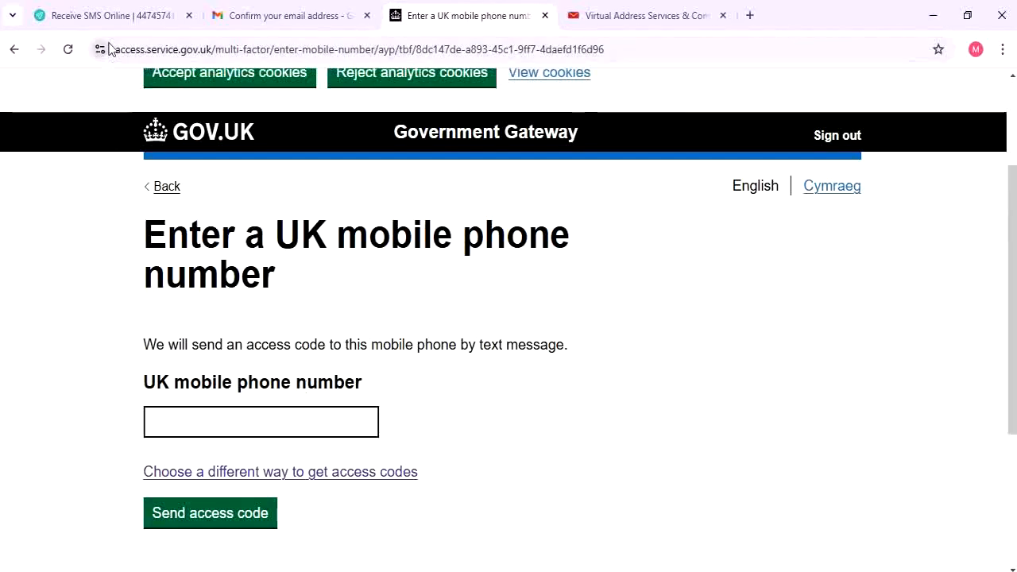
# Paste the UK number from smstome into the mobile phone field and request an access code
pyautogui.click(94, 11)
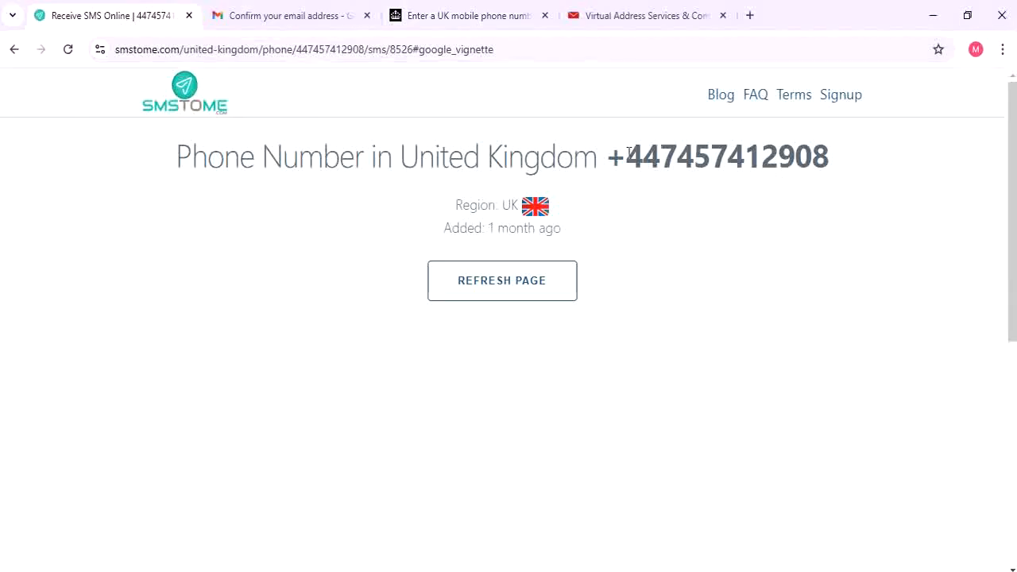
pyautogui.moveTo(609, 157); pyautogui.dragTo(840, 157)
pyautogui.hotkey('ctrl', 'c')
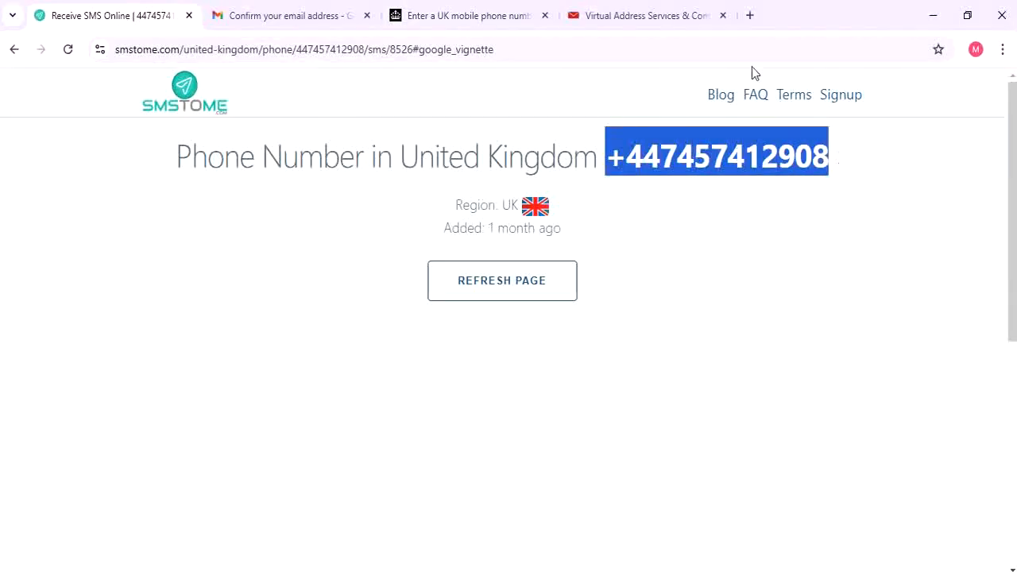
pyautogui.click(386, 6)
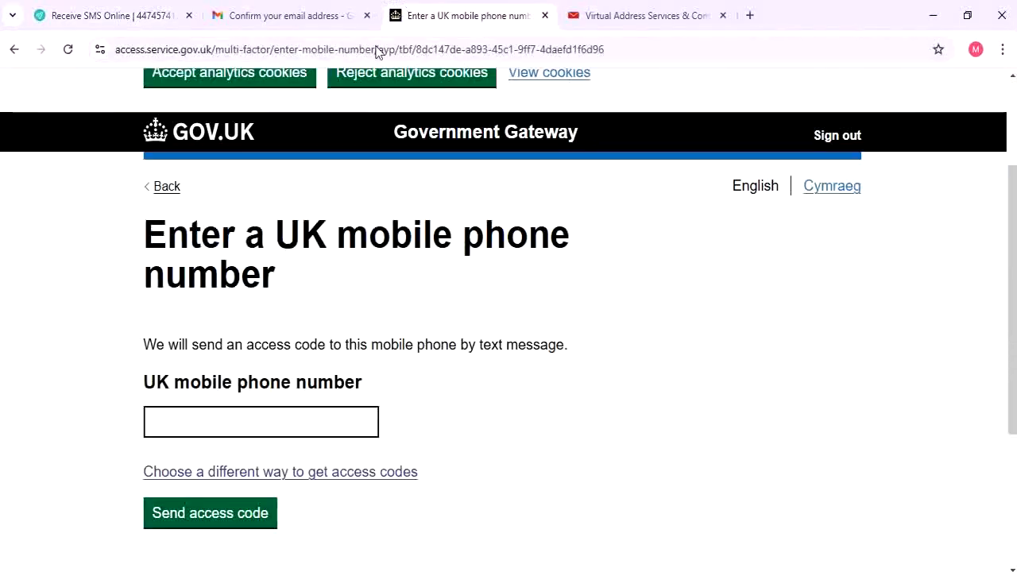
pyautogui.click(326, 427)
pyautogui.hotkey('ctrl', 'v')
pyautogui.scroll(-2, 325, 425)
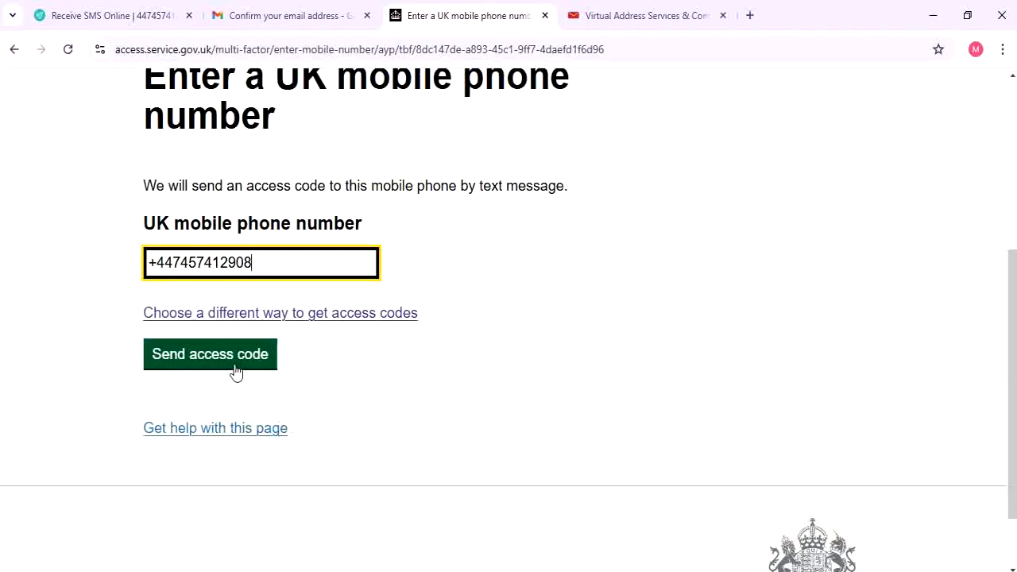
pyautogui.click(236, 368)
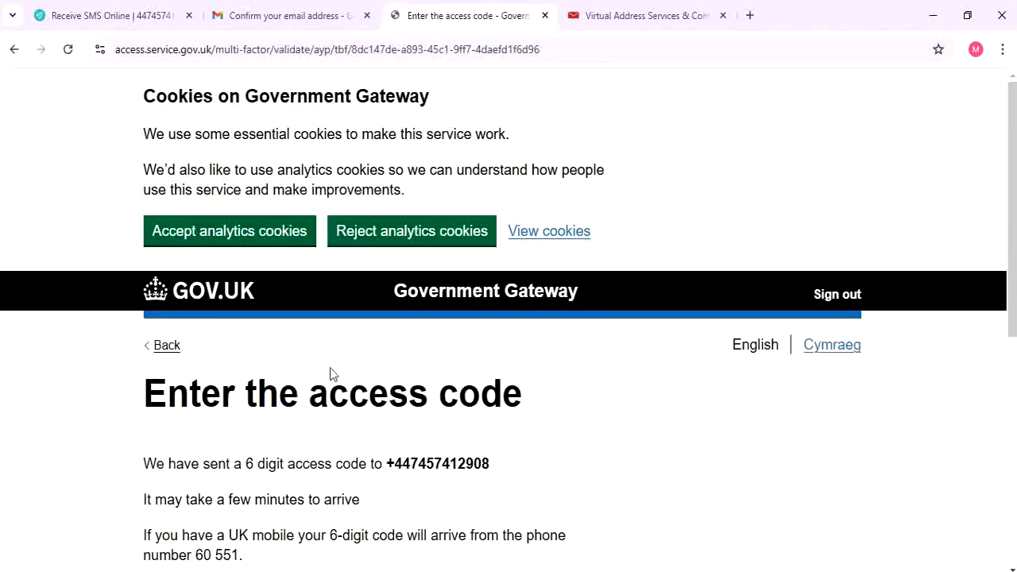
pyautogui.scroll(-2, 330, 373)
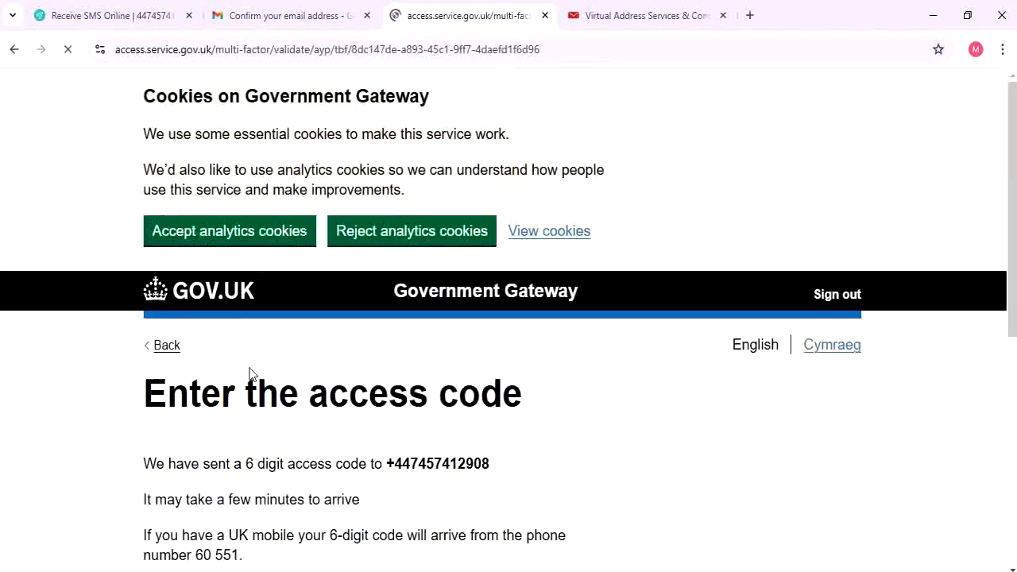
pyautogui.scroll(-2, 100, 209)
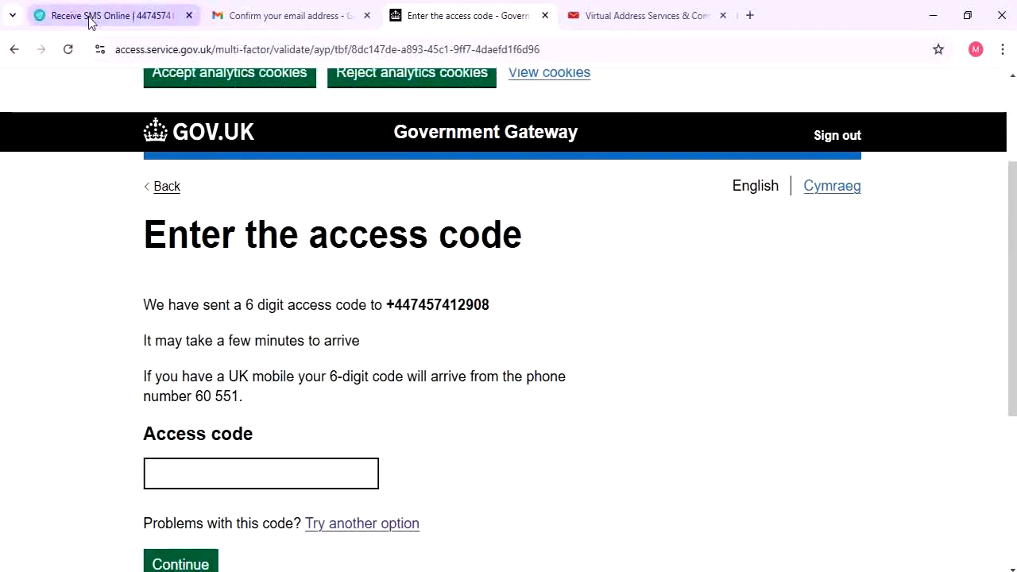
# Close the smstome advert, refresh the inbox, and select the new Government Gateway access code
pyautogui.click(70, 19)
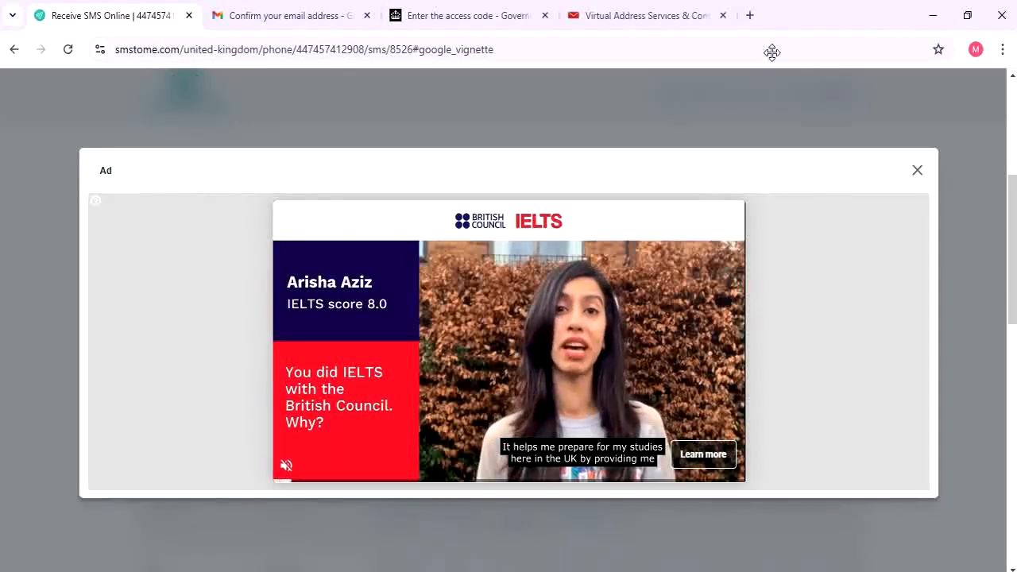
pyautogui.click(917, 173)
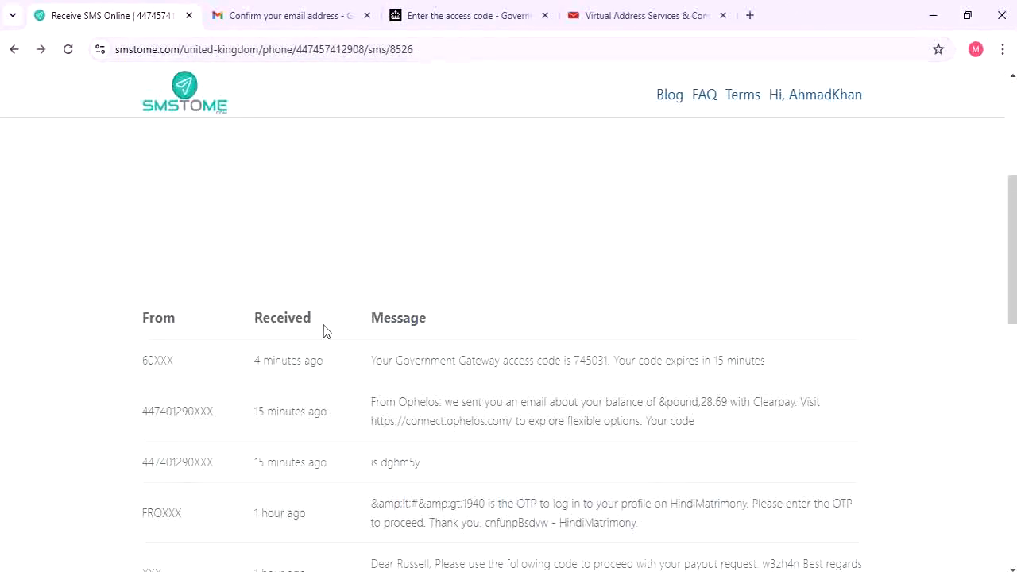
pyautogui.scroll(-1, 334, 330)
pyautogui.scroll(4, 352, 329)
pyautogui.scroll(2, 621, 324)
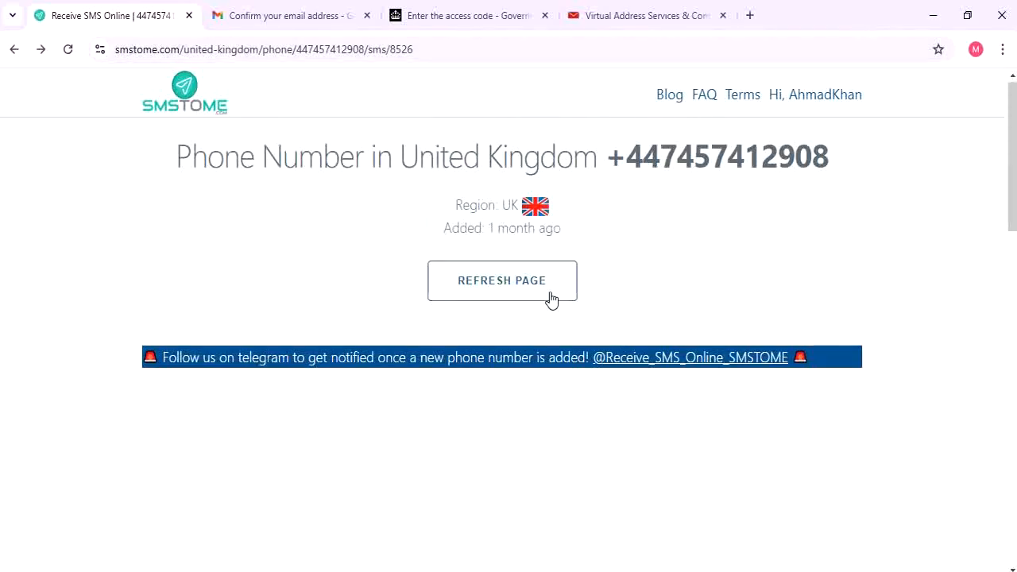
pyautogui.click(551, 298)
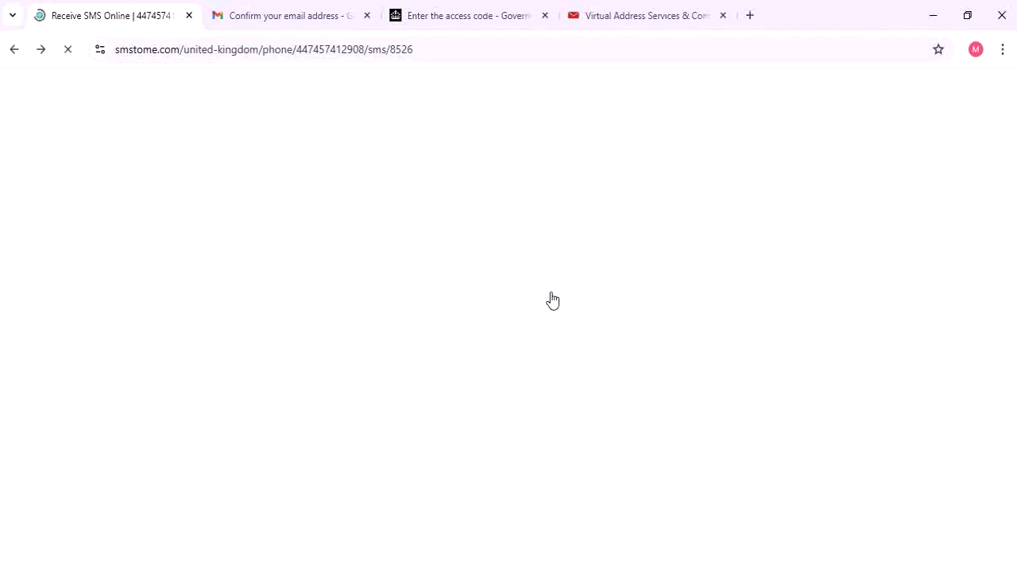
pyautogui.scroll(-4, 547, 297)
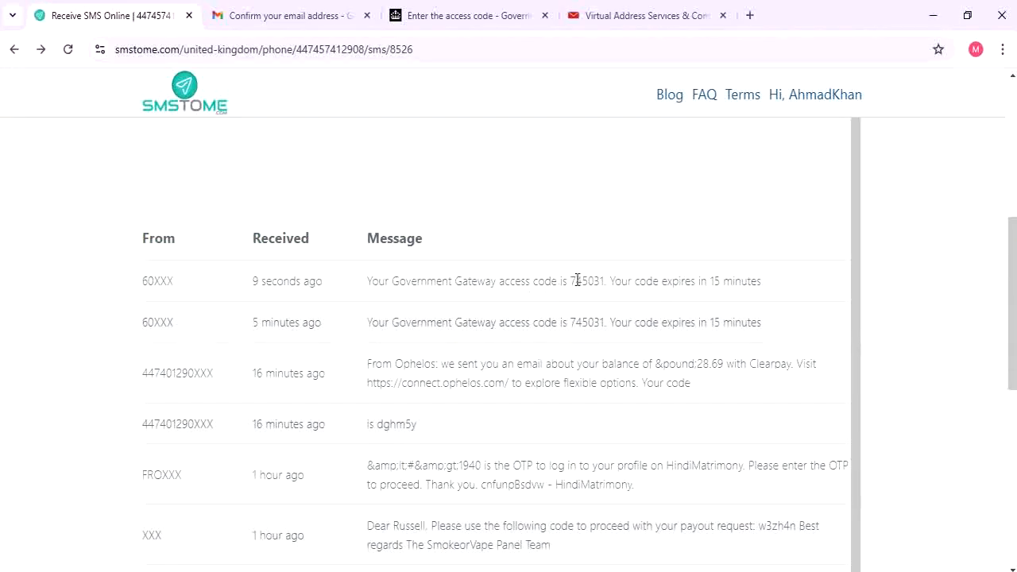
pyautogui.moveTo(570, 281); pyautogui.dragTo(605, 282)
pyautogui.hotkey('ctrl', 'c')
pyautogui.click(433, 15)
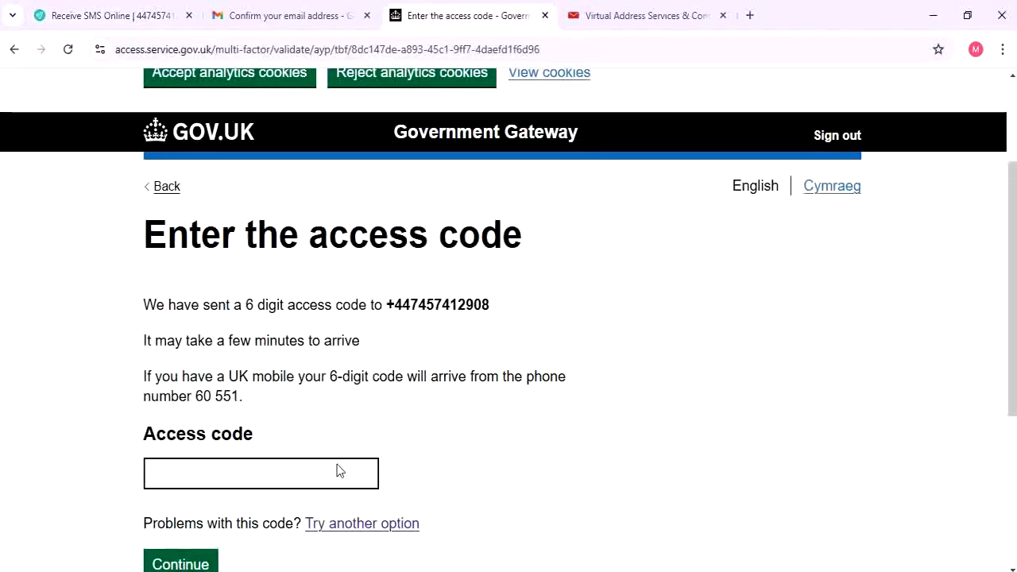
# Paste and submit the access code, then continue past the security setup confirmation
pyautogui.click(246, 471)
pyautogui.hotkey('ctrl', 'v')
pyautogui.scroll(-1, 239, 476)
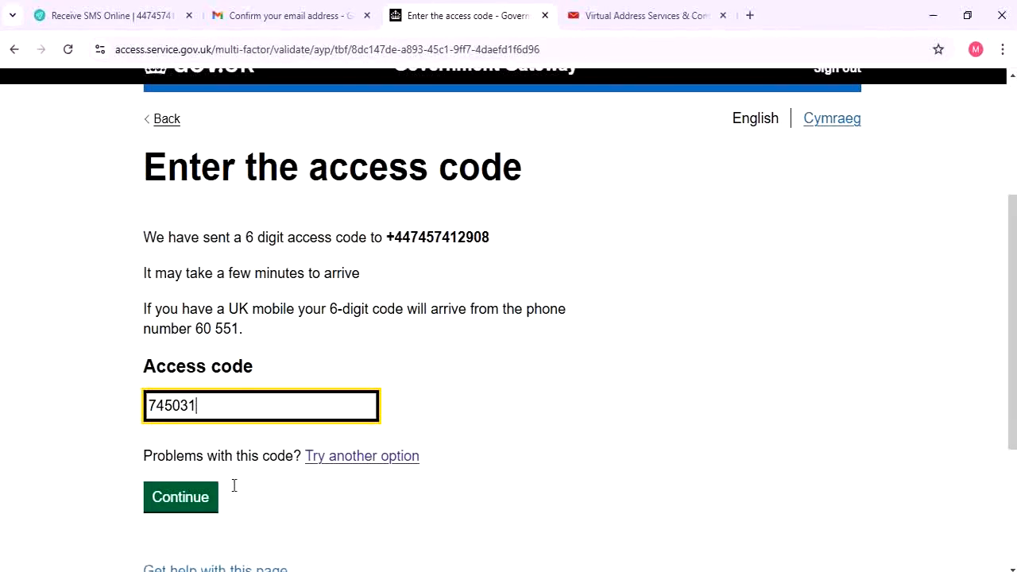
pyautogui.click(194, 503)
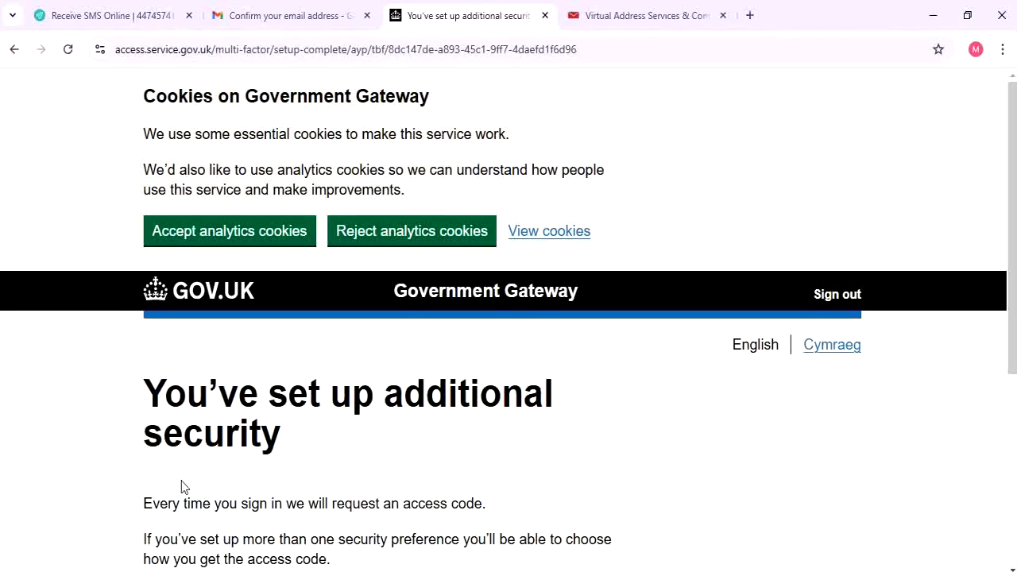
pyautogui.scroll(-1, 181, 486)
pyautogui.click(176, 521)
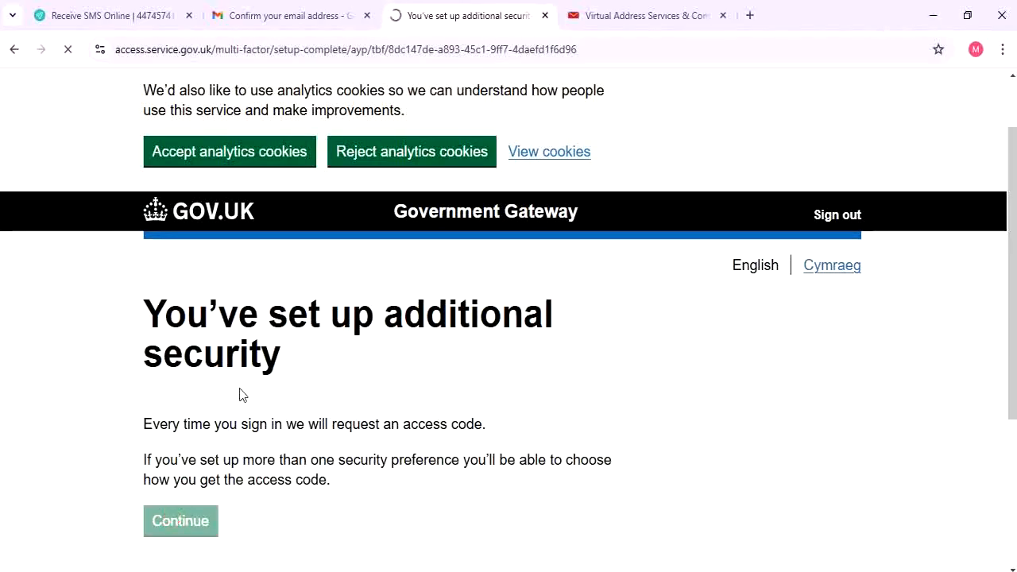
pyautogui.scroll(-2, 282, 366)
pyautogui.scroll(-2, 284, 364)
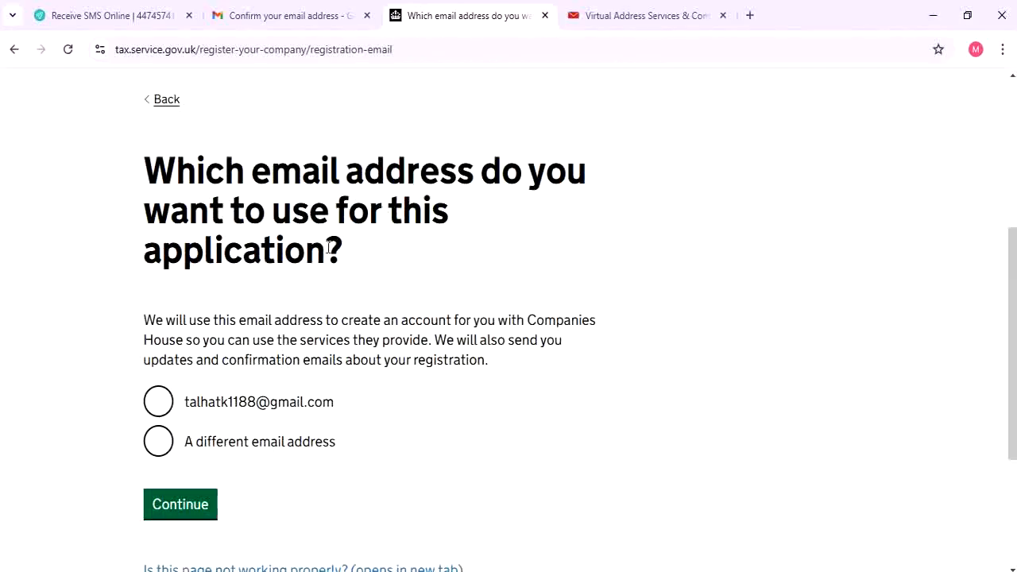
# Select the existing Gmail account address for this application
pyautogui.click(213, 398)
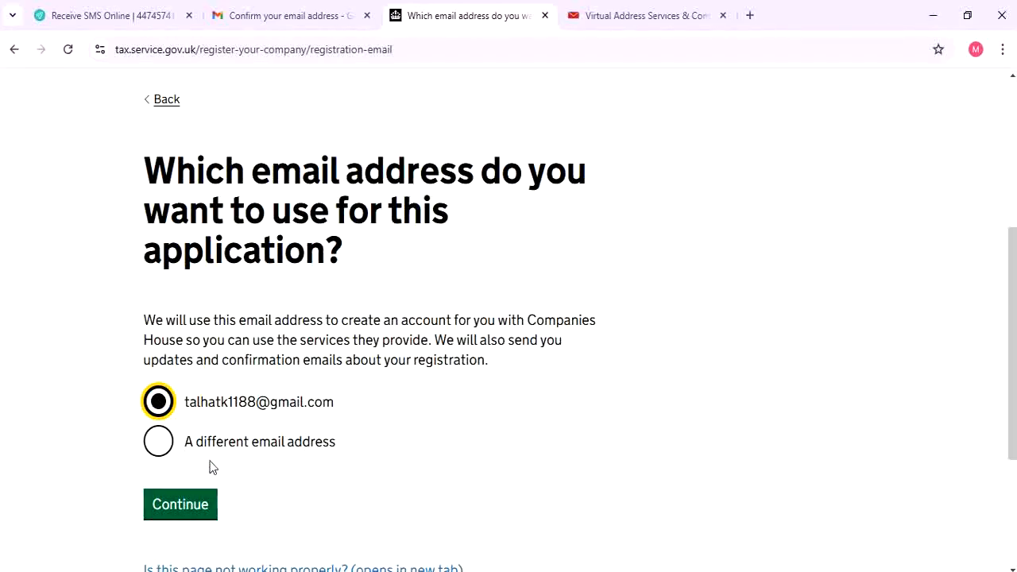
# Confirm the chosen email address and accept additional cookies
pyautogui.click(178, 515)
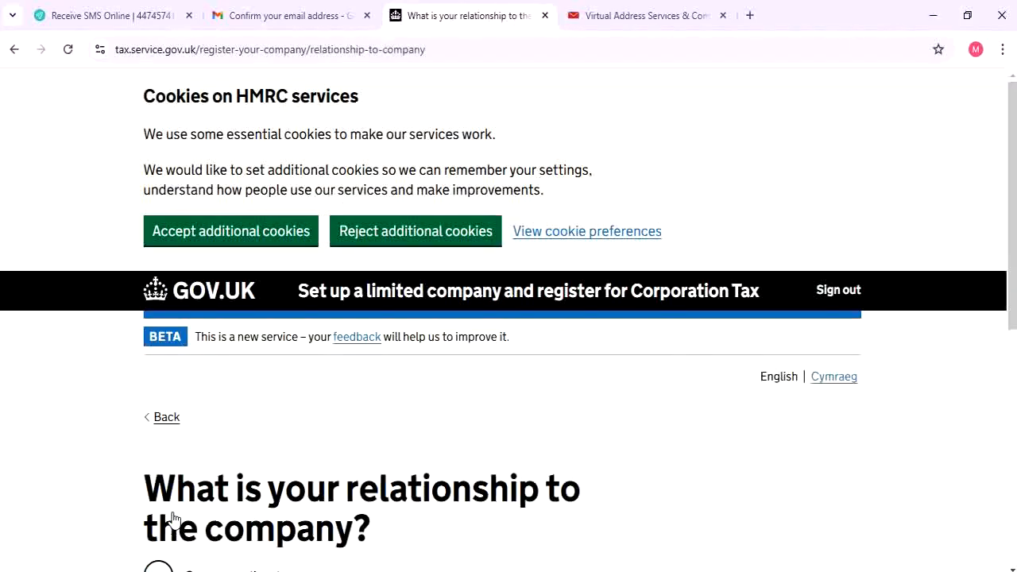
pyautogui.scroll(-3, 238, 402)
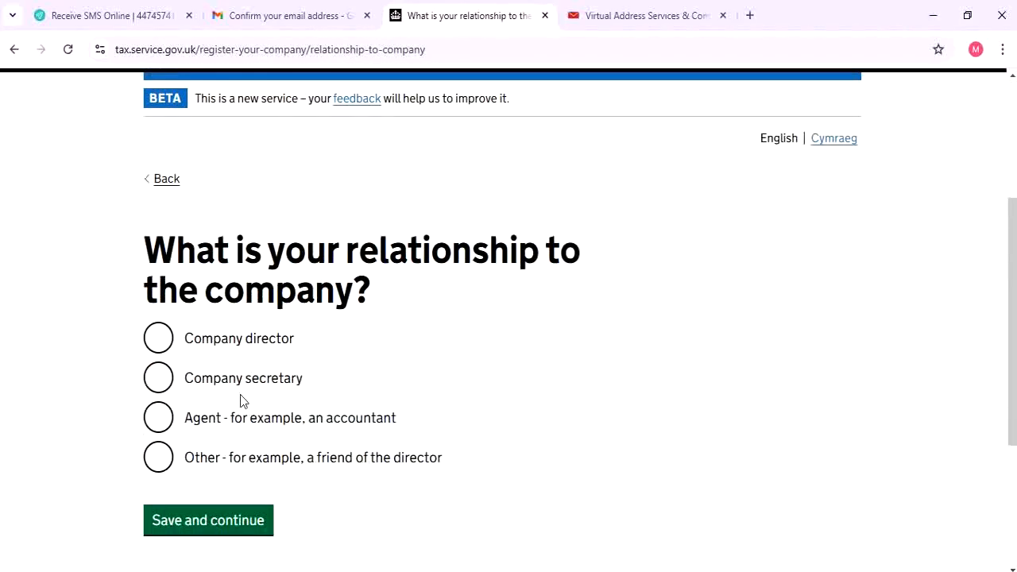
pyautogui.scroll(3, 242, 397)
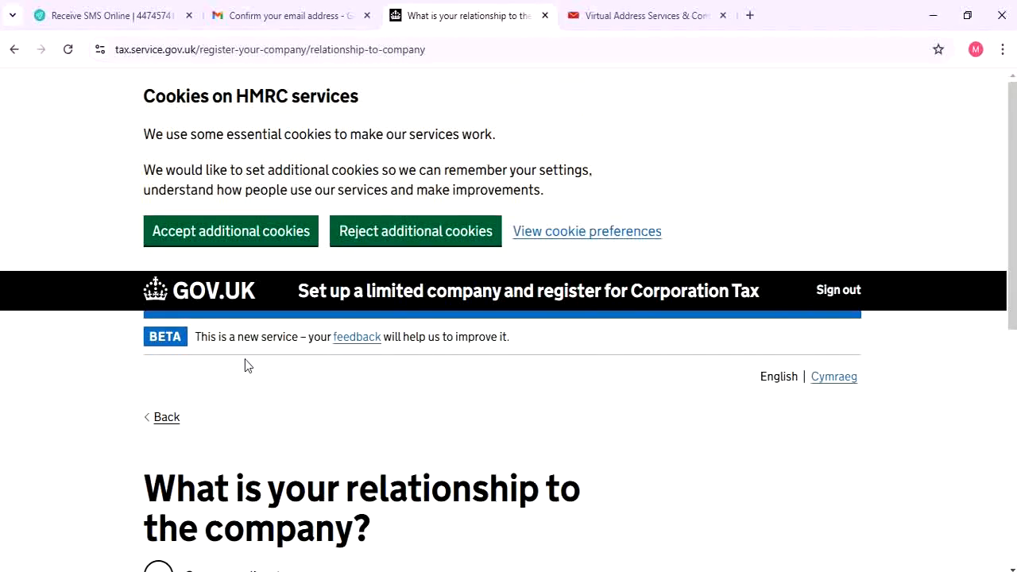
pyautogui.click(204, 232)
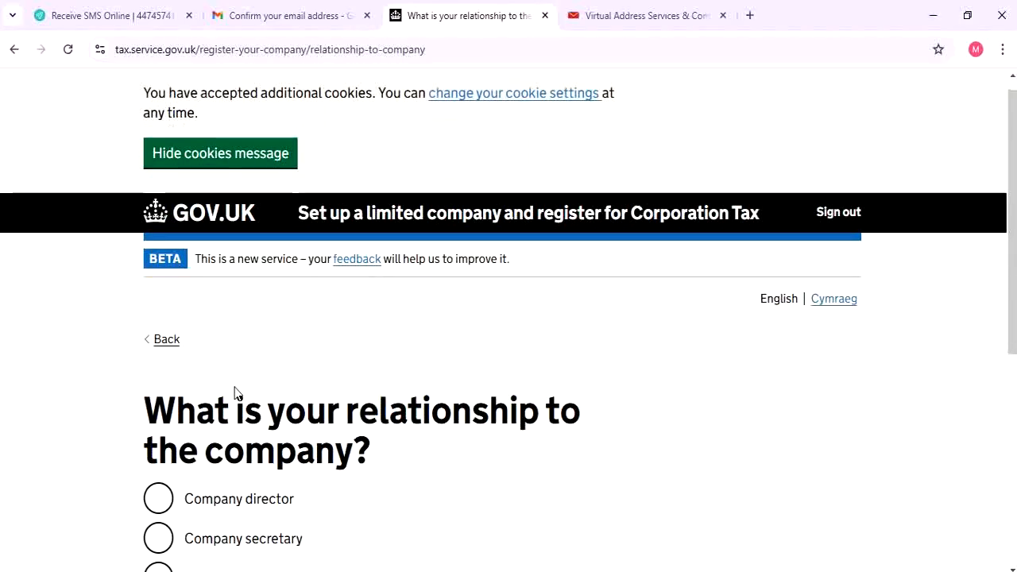
# Set the relationship to the company as Company director and save
pyautogui.scroll(-3, 235, 392)
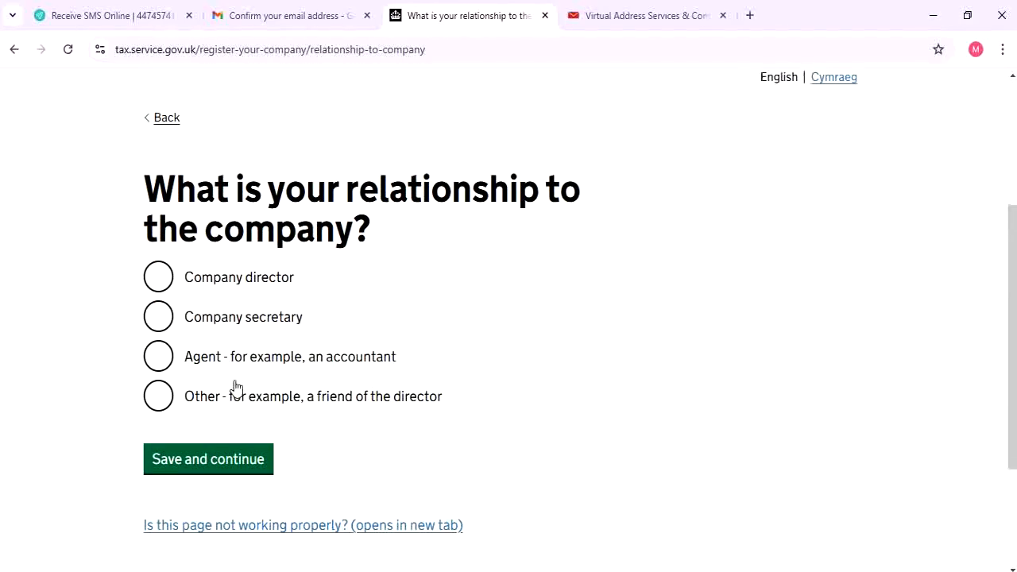
pyautogui.click(178, 287)
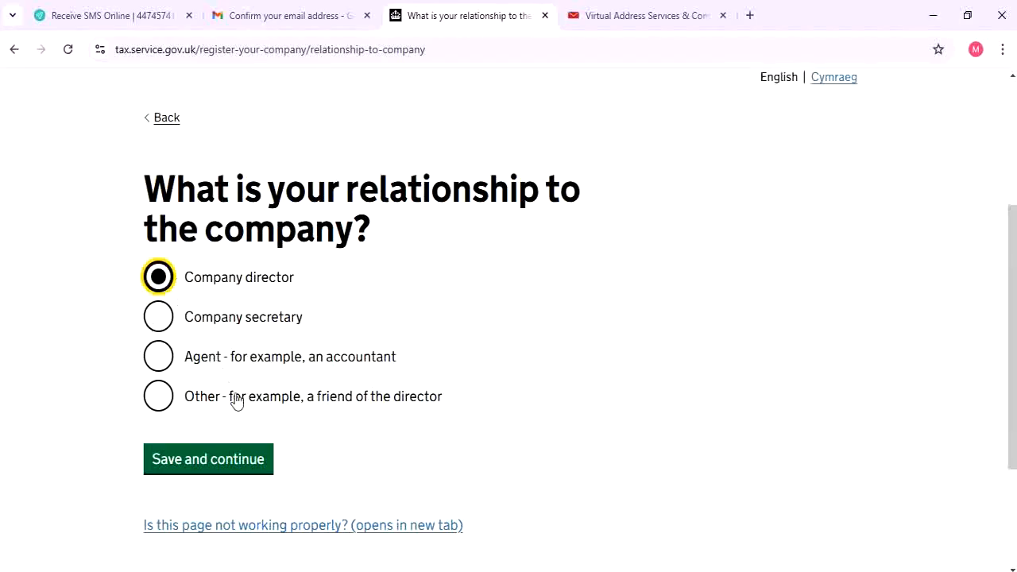
pyautogui.click(259, 466)
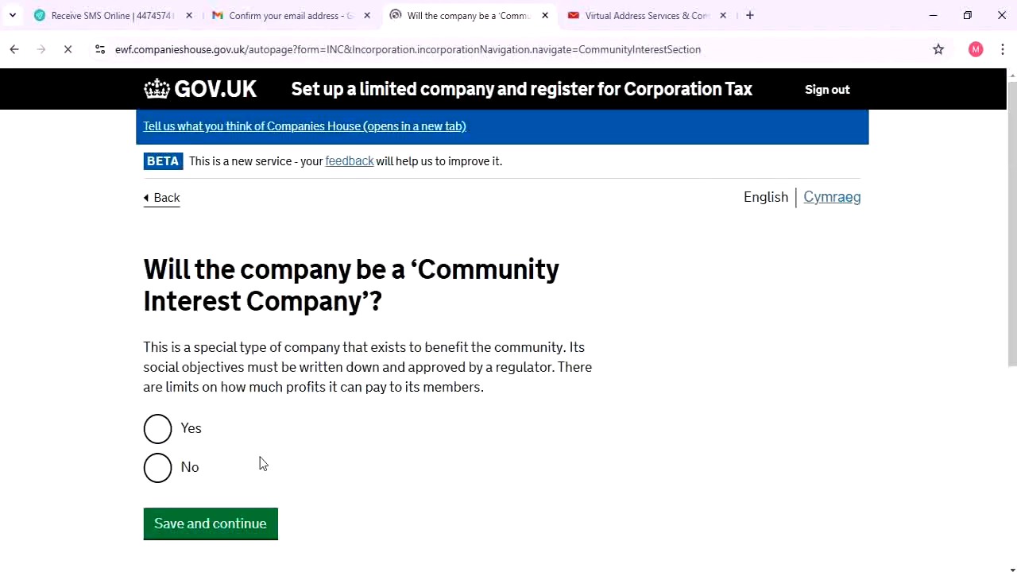
# Answer No to Community Interest Company and save the answer
pyautogui.scroll(-2, 200, 305)
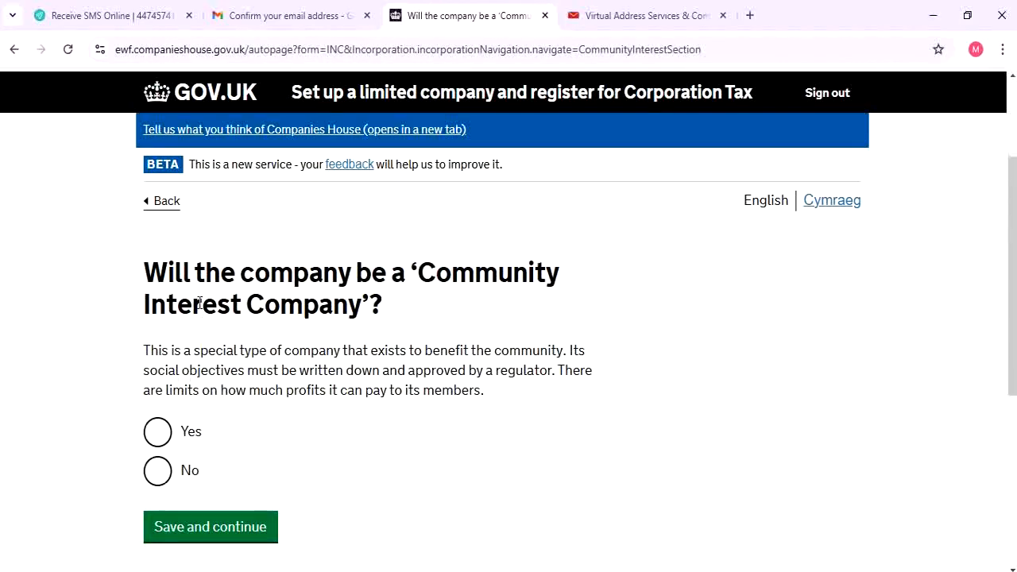
pyautogui.click(176, 475)
pyautogui.click(212, 517)
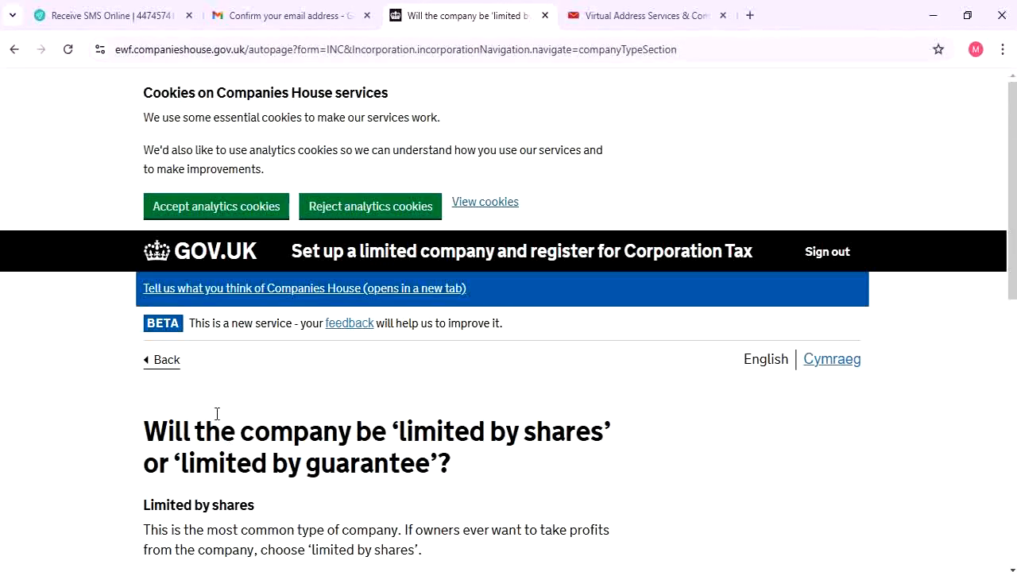
# Set the company type to Limited by shares and save
pyautogui.scroll(-4, 216, 414)
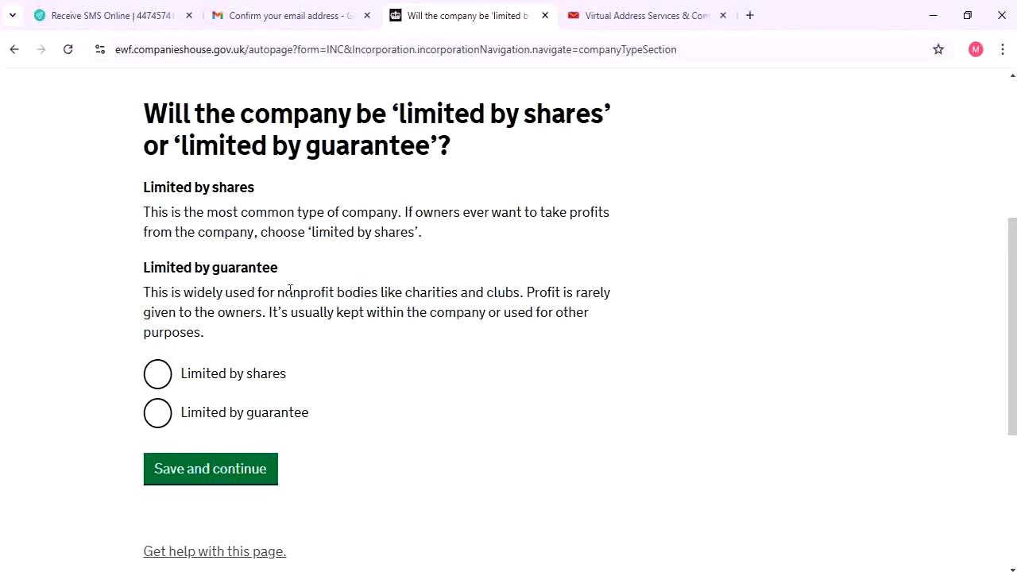
pyautogui.click(242, 380)
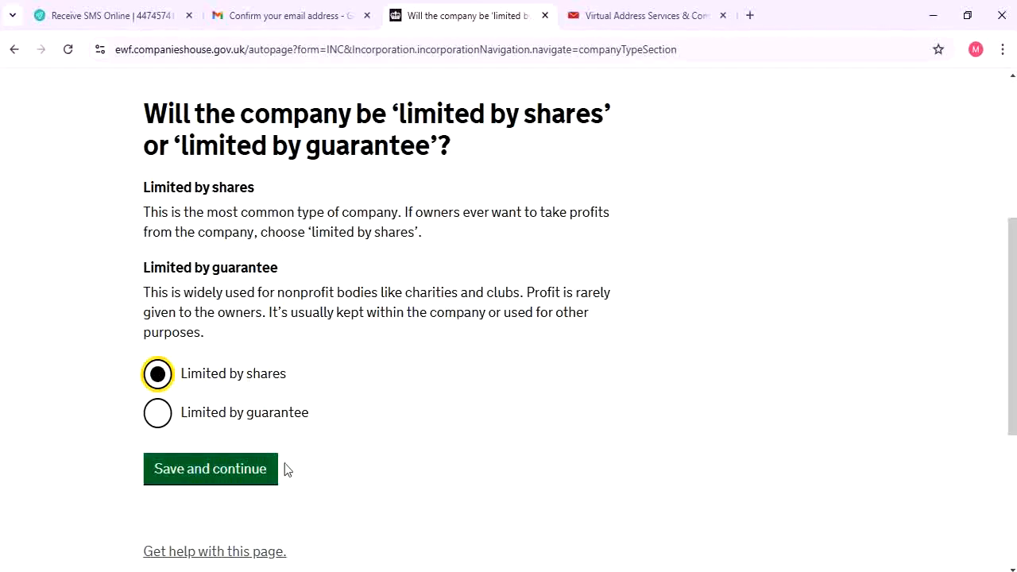
pyautogui.click(228, 475)
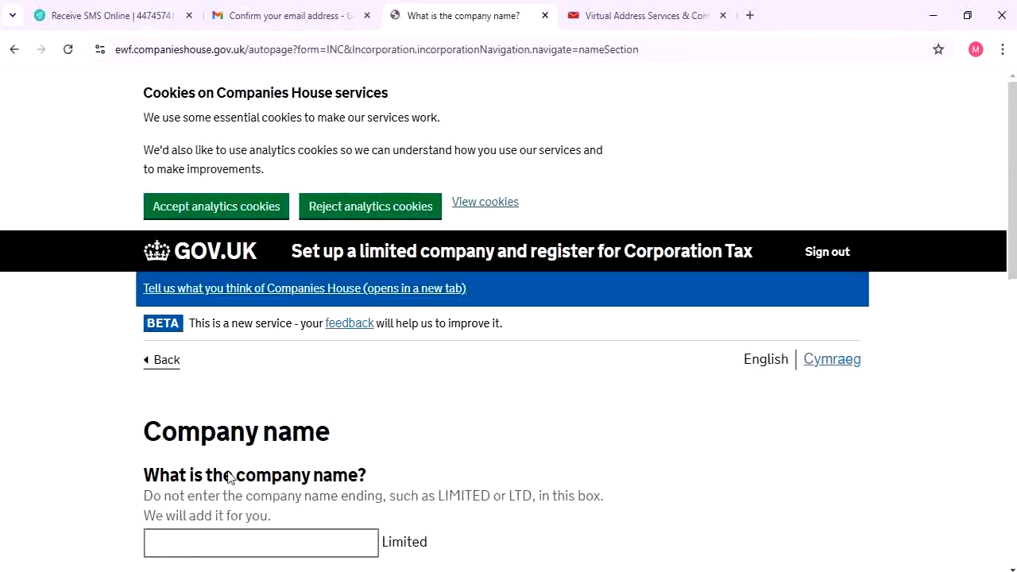
# Enter 'Ahmedk.' as the proposed company name
pyautogui.scroll(-3, 229, 370)
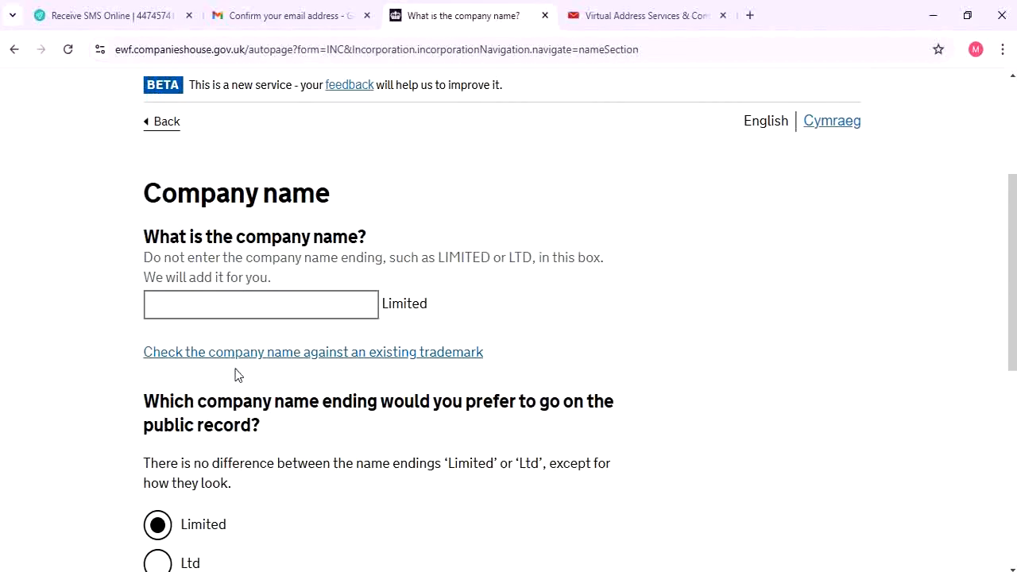
pyautogui.click(253, 307)
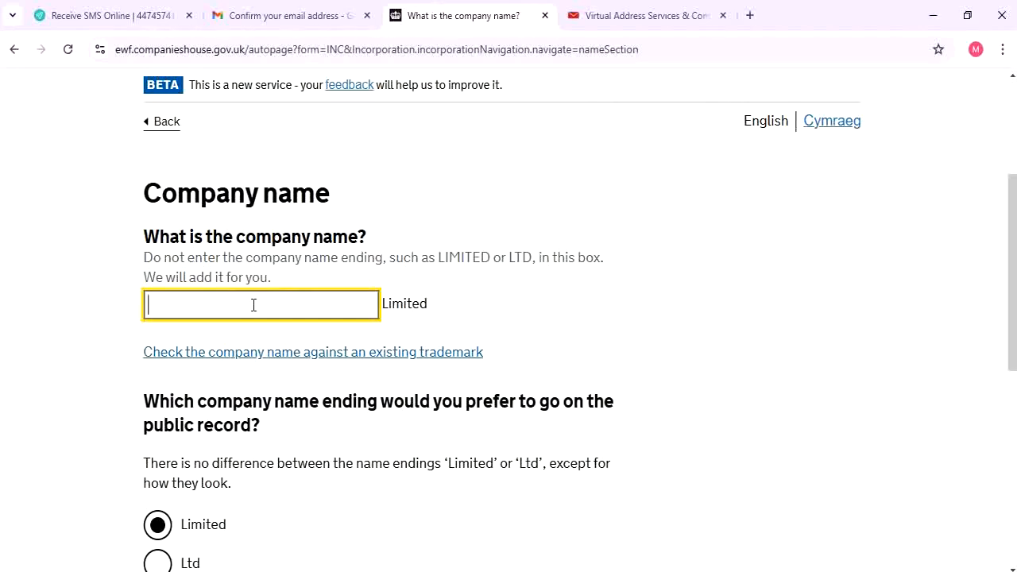
pyautogui.rightClick(263, 354)
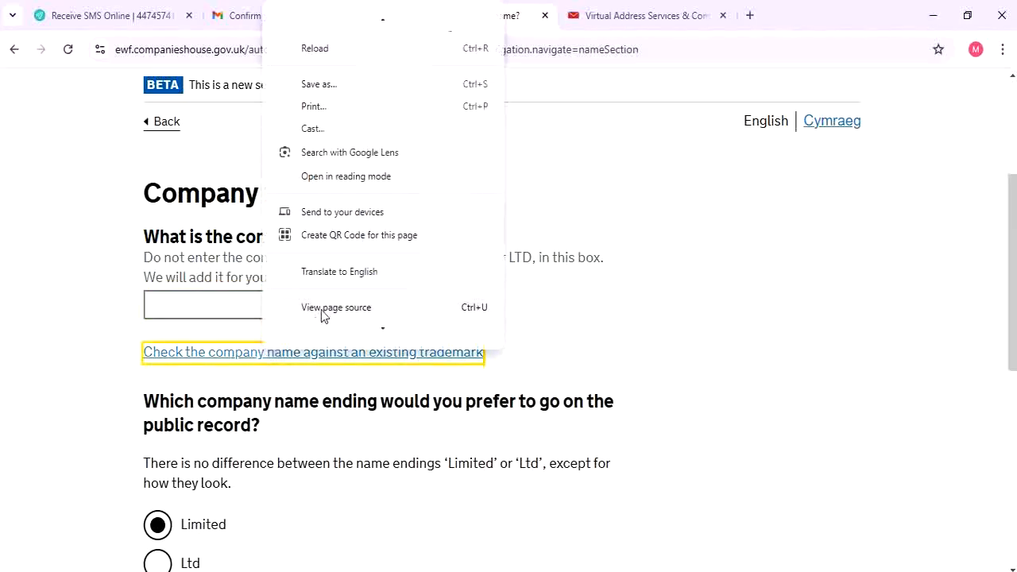
pyautogui.click(15, 320)
pyautogui.click(244, 300)
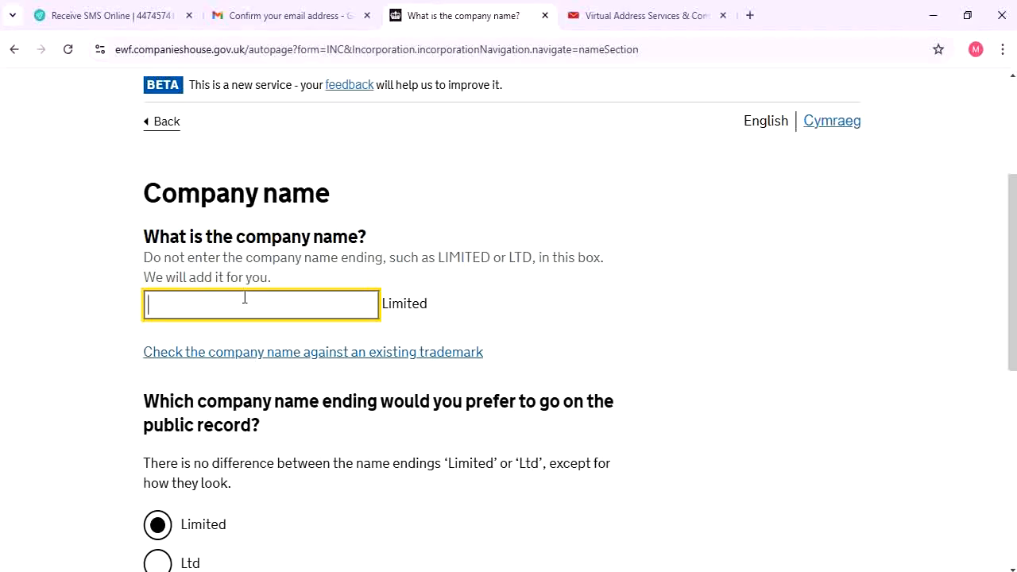
pyautogui.write('Ahmedk.')
# Compare the name endings, including Ltd., Cyfyngedig, Cyf and Cyf
pyautogui.scroll(-2, 246, 286)
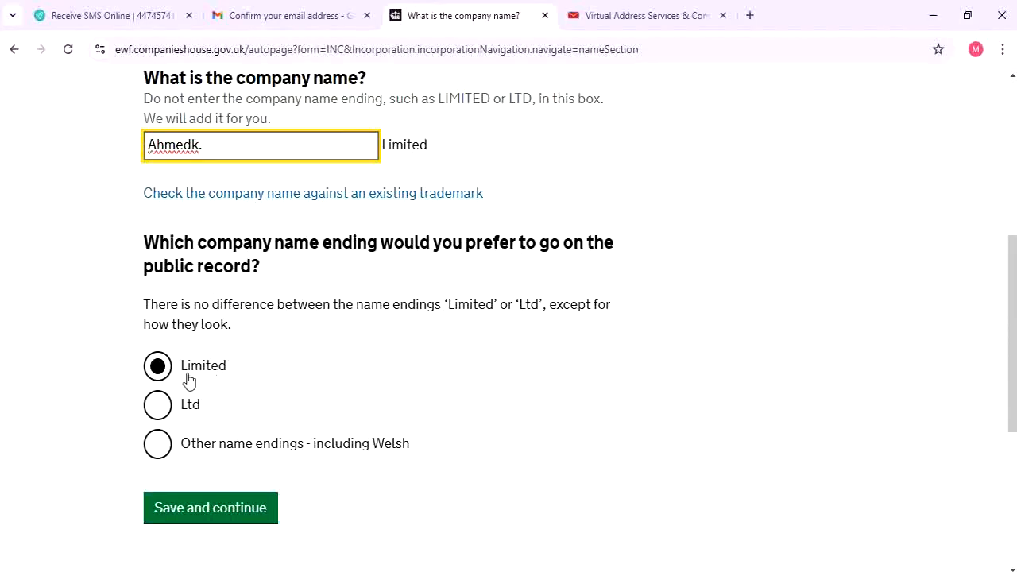
pyautogui.click(175, 405)
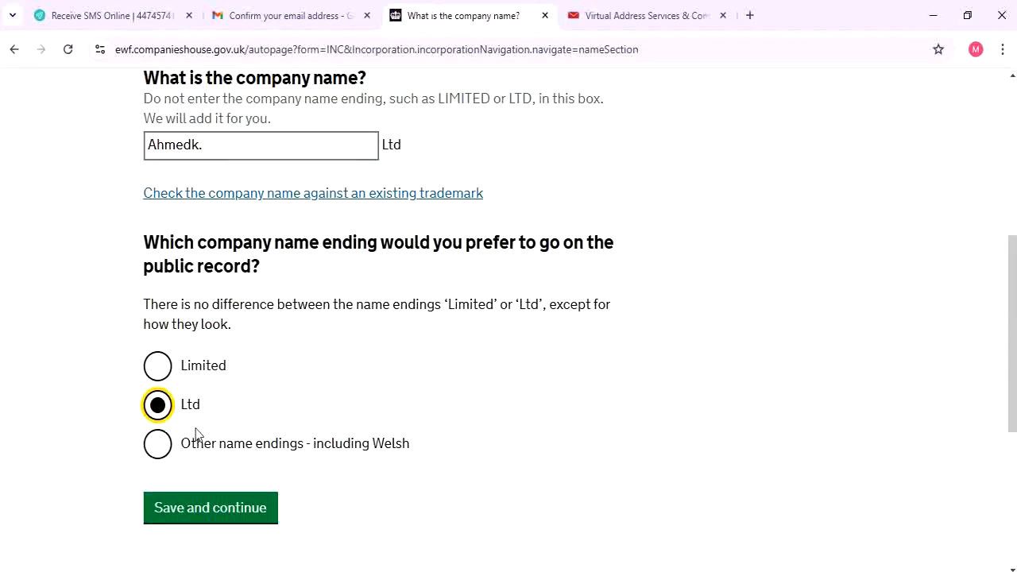
pyautogui.click(215, 447)
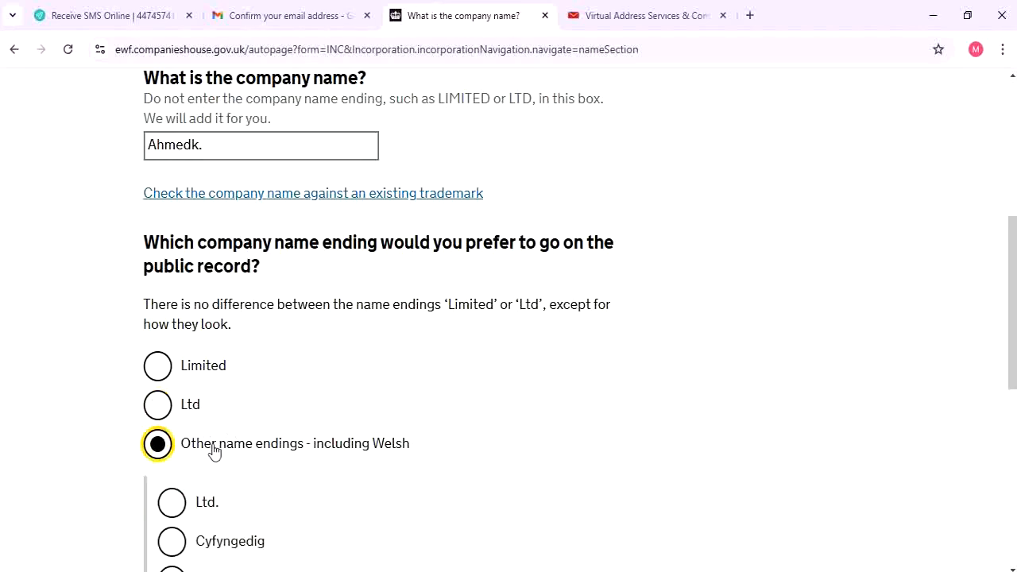
pyautogui.scroll(-2, 239, 453)
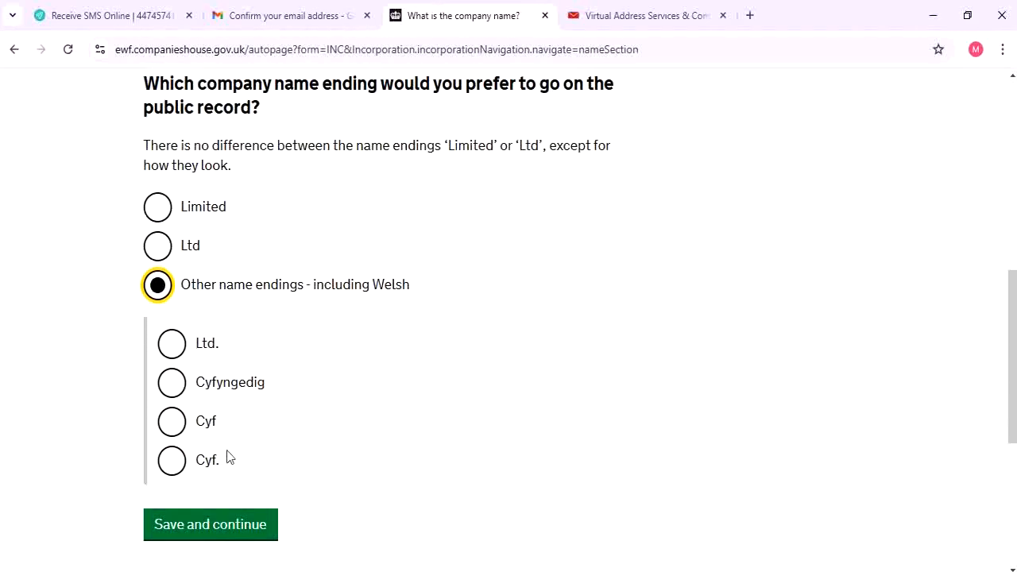
pyautogui.click(178, 352)
pyautogui.click(170, 383)
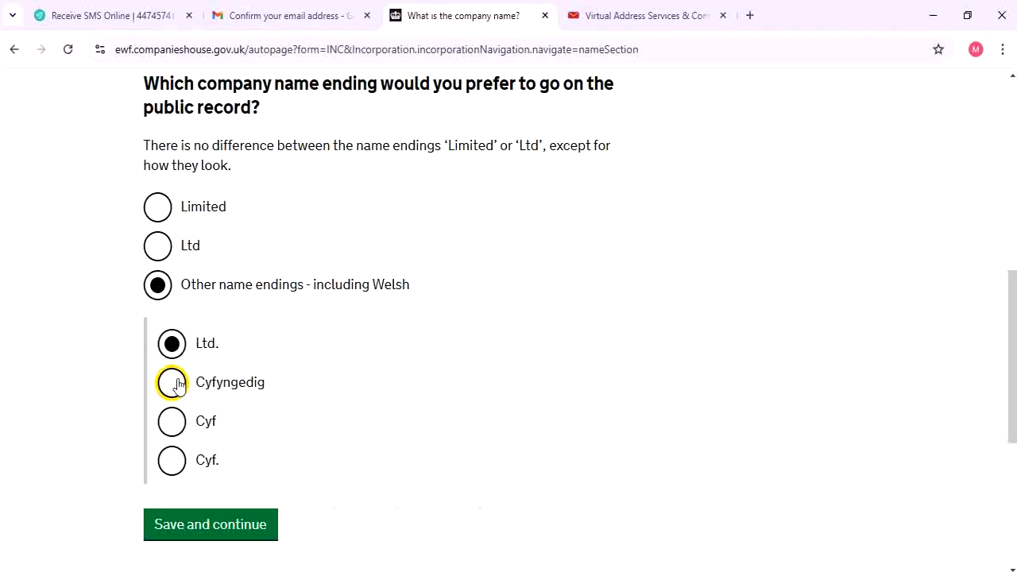
pyautogui.click(171, 421)
pyautogui.click(170, 462)
pyautogui.click(172, 348)
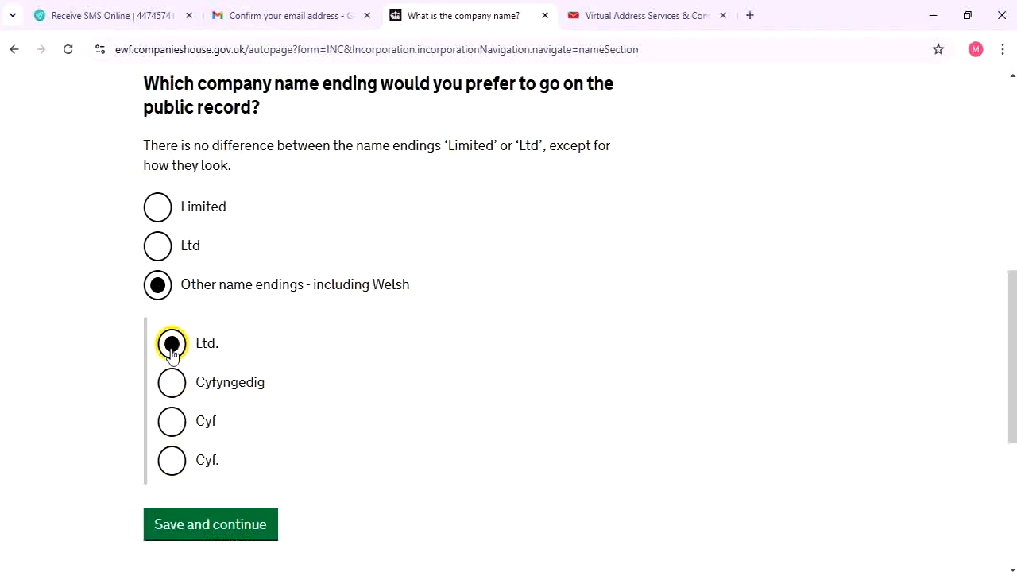
# Settle on the Ltd ending and submit the company name
pyautogui.click(156, 216)
pyautogui.click(153, 244)
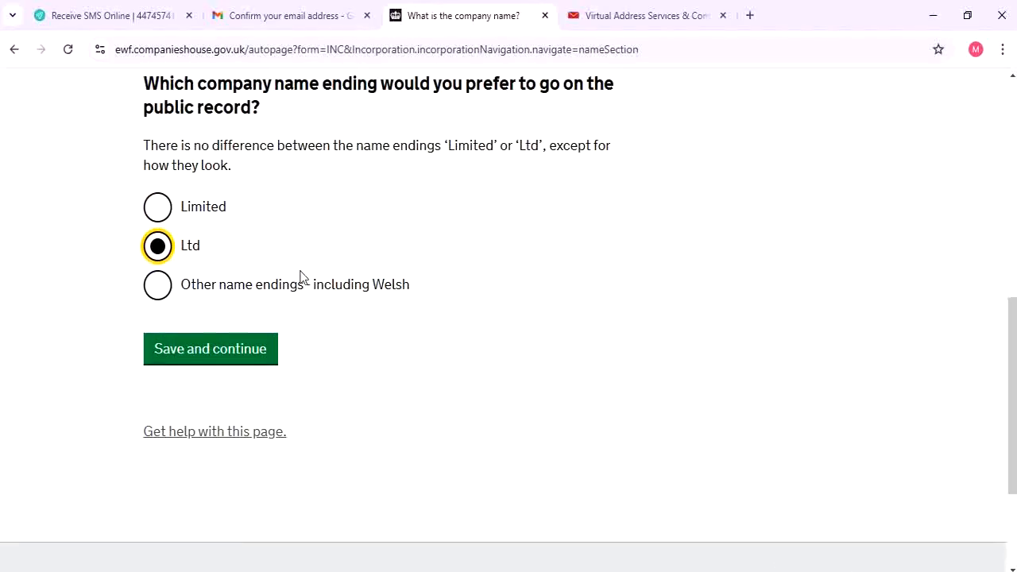
pyautogui.scroll(3, 299, 278)
pyautogui.scroll(-2, 222, 370)
pyautogui.click(222, 430)
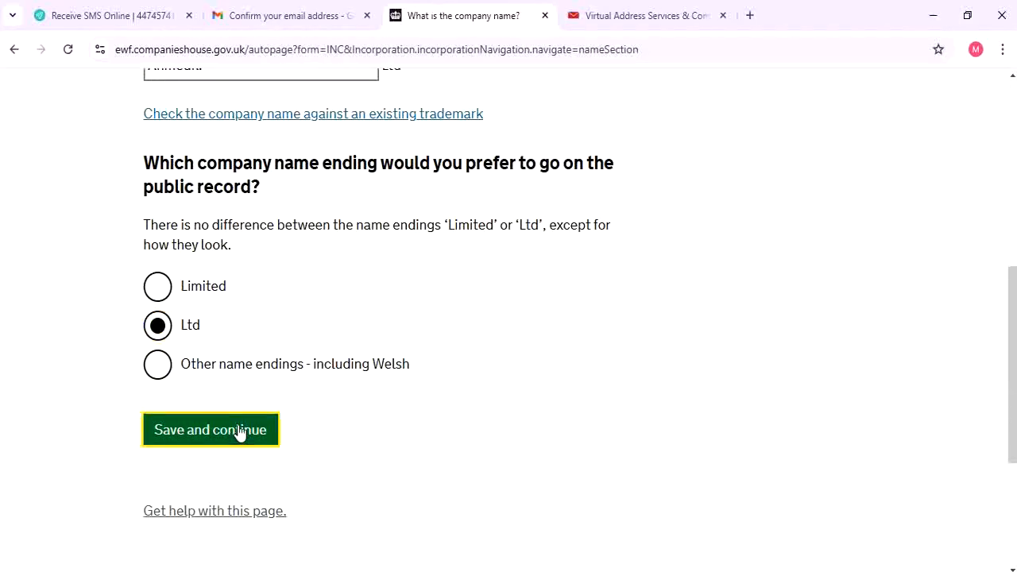
pyautogui.scroll(-2, 445, 296)
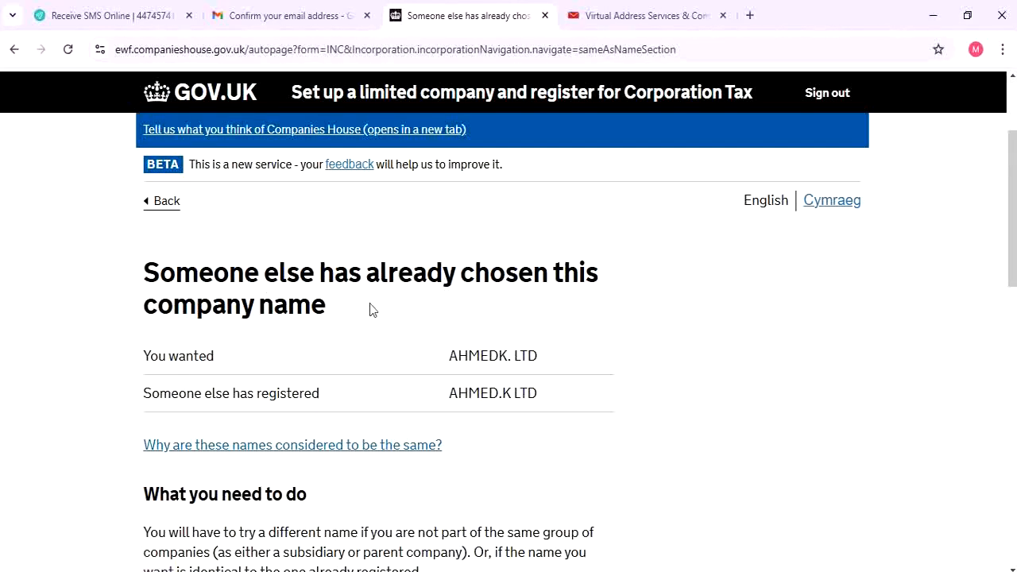
# Choose to try a different company name after the rejection
pyautogui.scroll(-1, 395, 325)
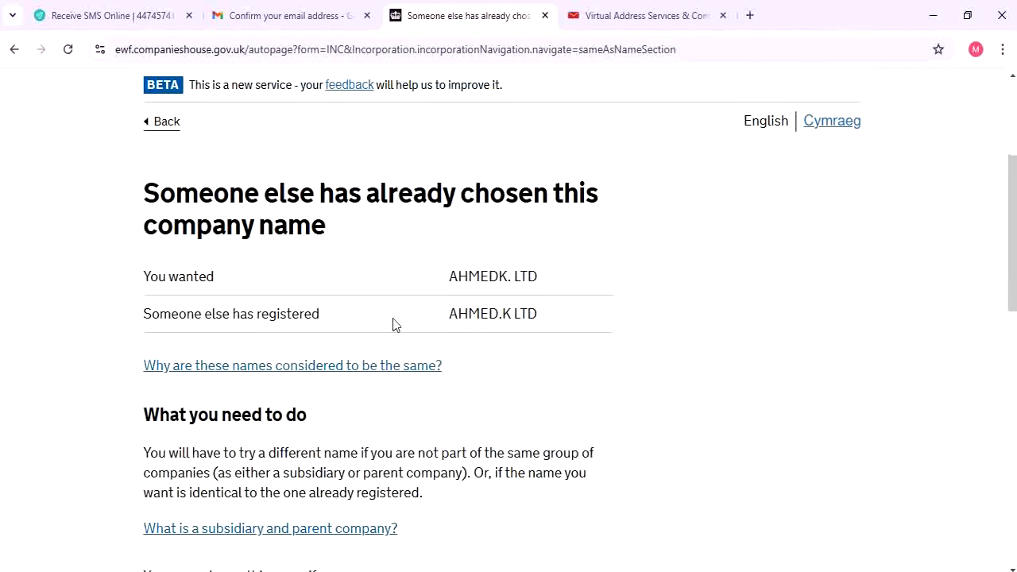
pyautogui.scroll(-1, 280, 366)
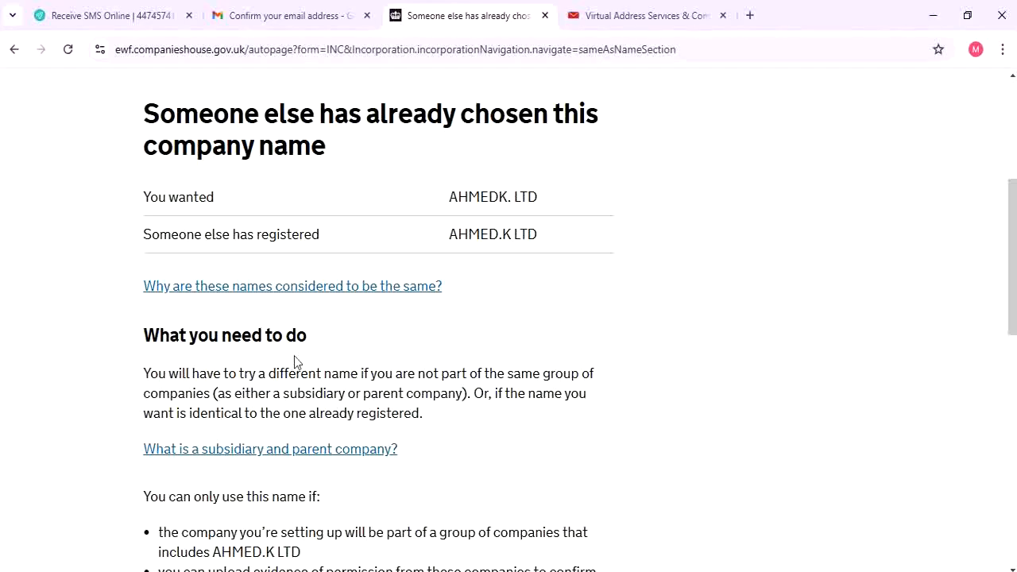
pyautogui.scroll(-6, 296, 359)
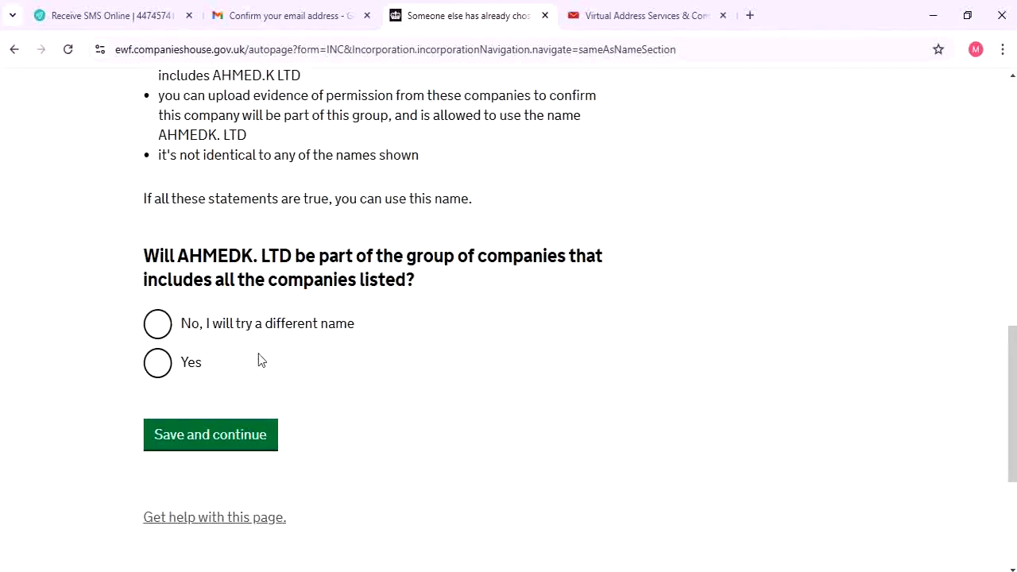
pyautogui.click(222, 332)
pyautogui.click(224, 425)
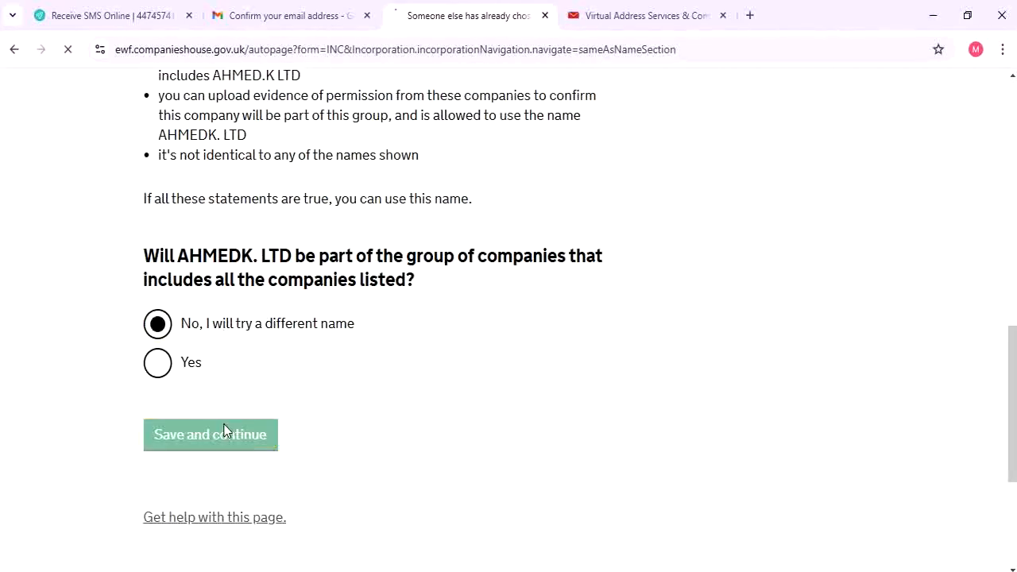
# Replace AHMEDK. with 'NasirBang.' and save it with the Ltd ending
pyautogui.scroll(-2, 309, 400)
pyautogui.click(239, 397)
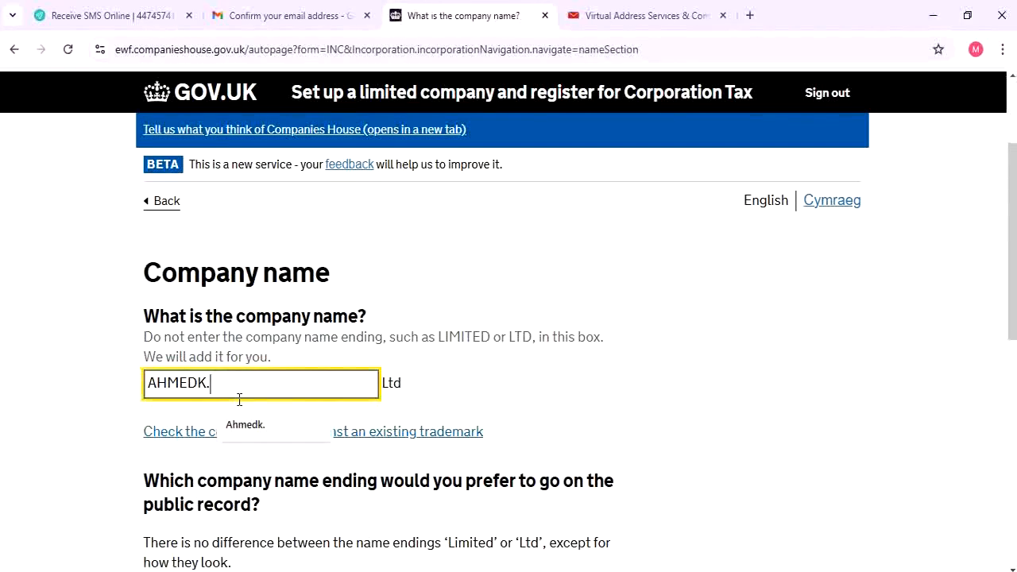
pyautogui.press('BackSpace')
pyautogui.press('BackSpace')
pyautogui.press('BackSpace')
pyautogui.press('BackSpace')
pyautogui.press('BackSpace')
pyautogui.press('BackSpace')
pyautogui.press('BackSpace')
pyautogui.write('N')
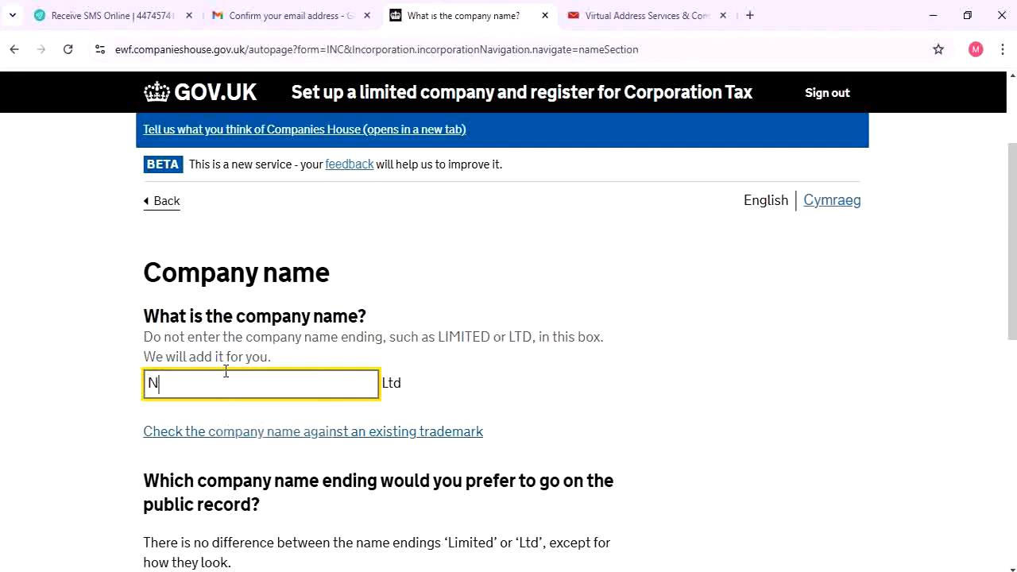
pyautogui.write('asirBang.')
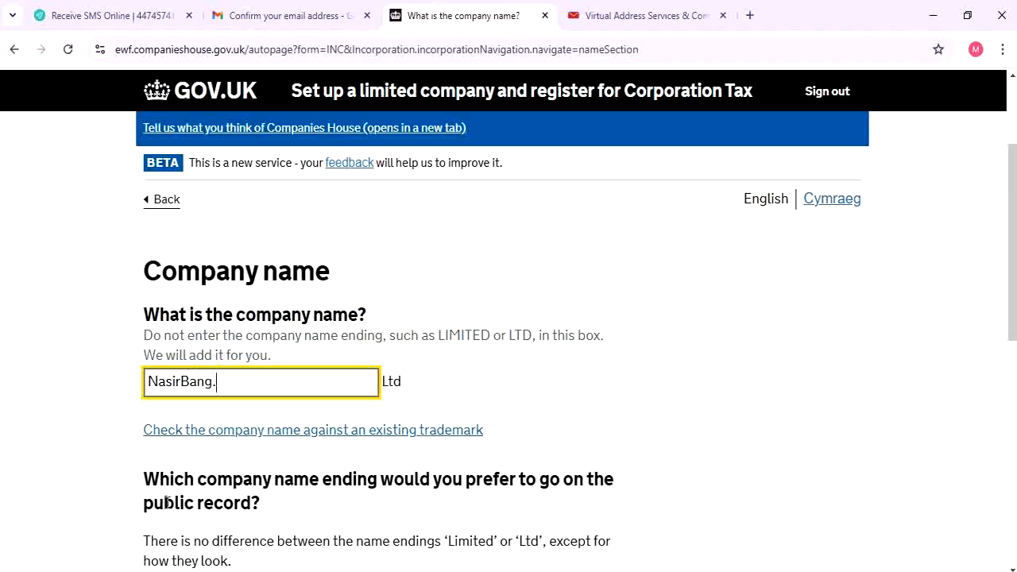
pyautogui.scroll(-5, 231, 288)
pyautogui.click(218, 350)
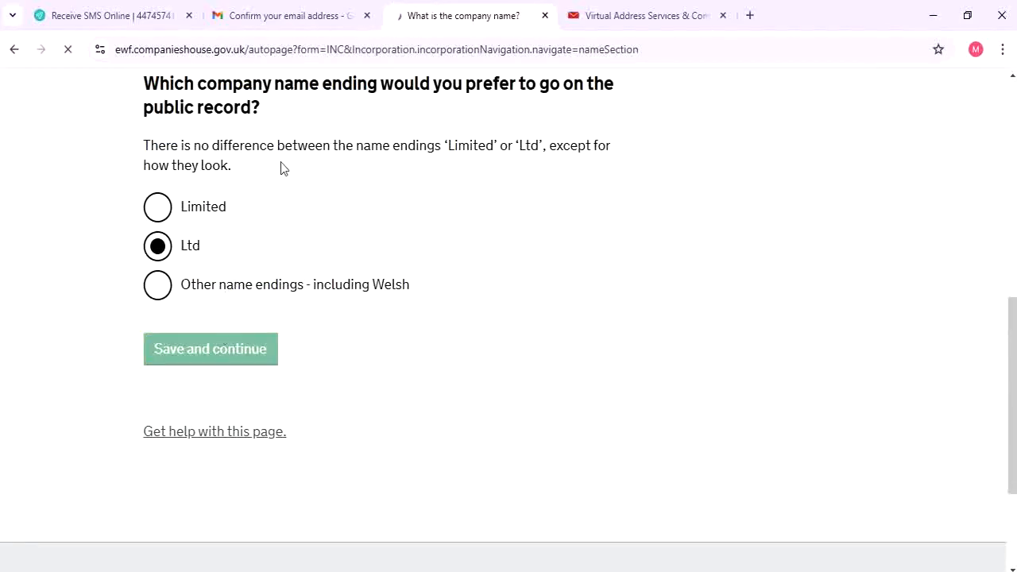
pyautogui.scroll(-4, 293, 203)
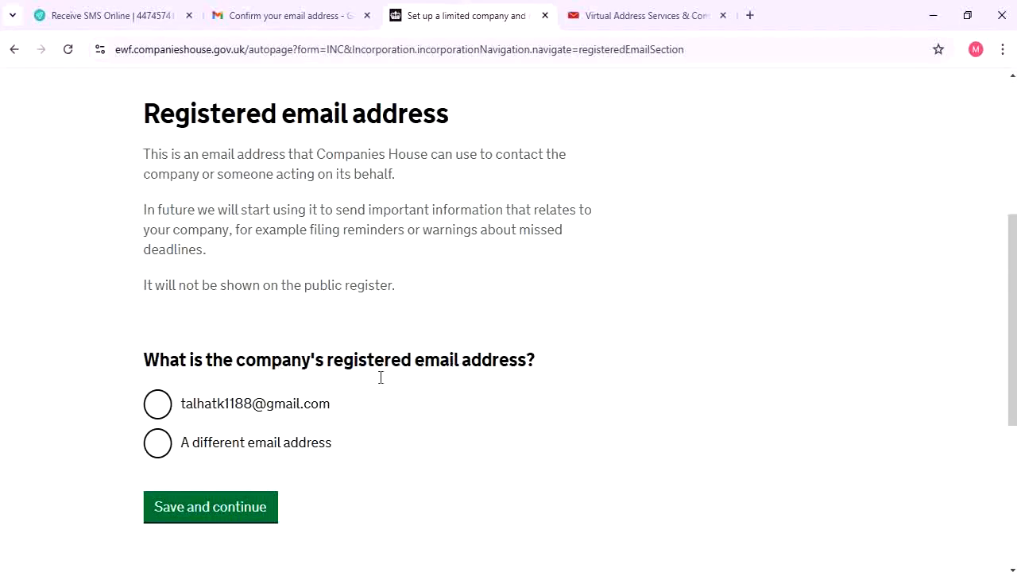
# Use the account's existing email as the registered email address and confirm it
pyautogui.click(205, 408)
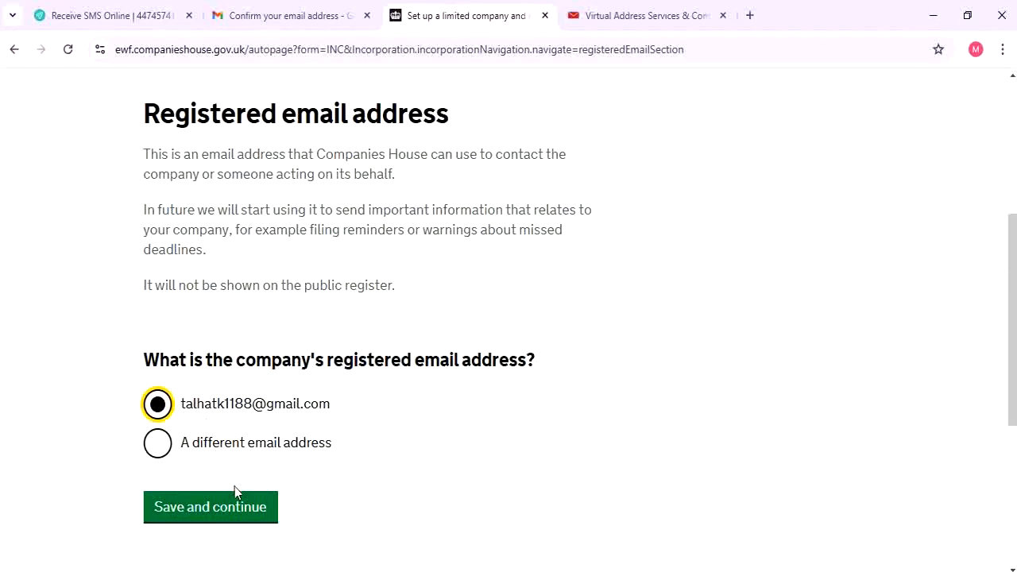
pyautogui.click(235, 508)
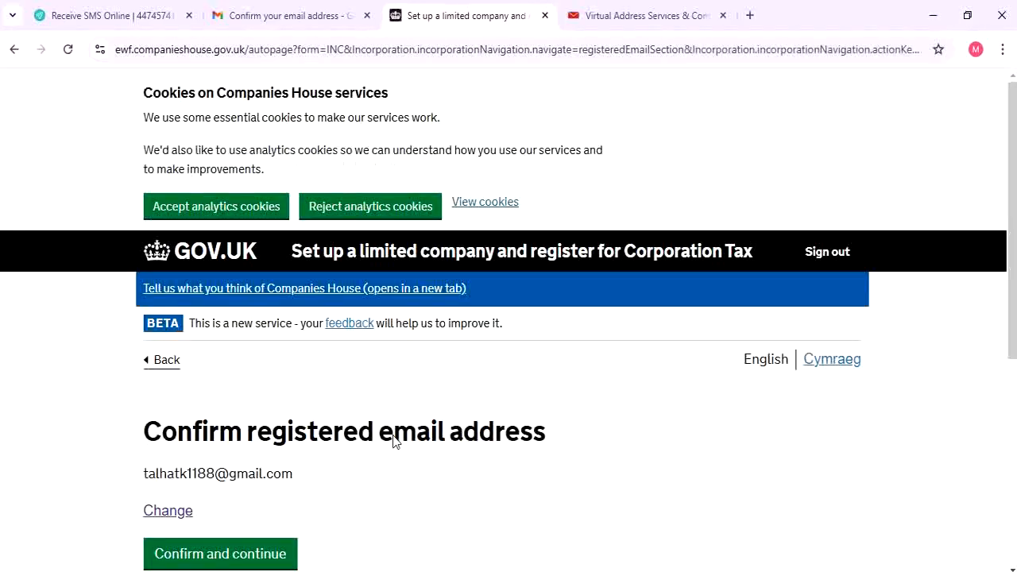
pyautogui.scroll(-3, 373, 433)
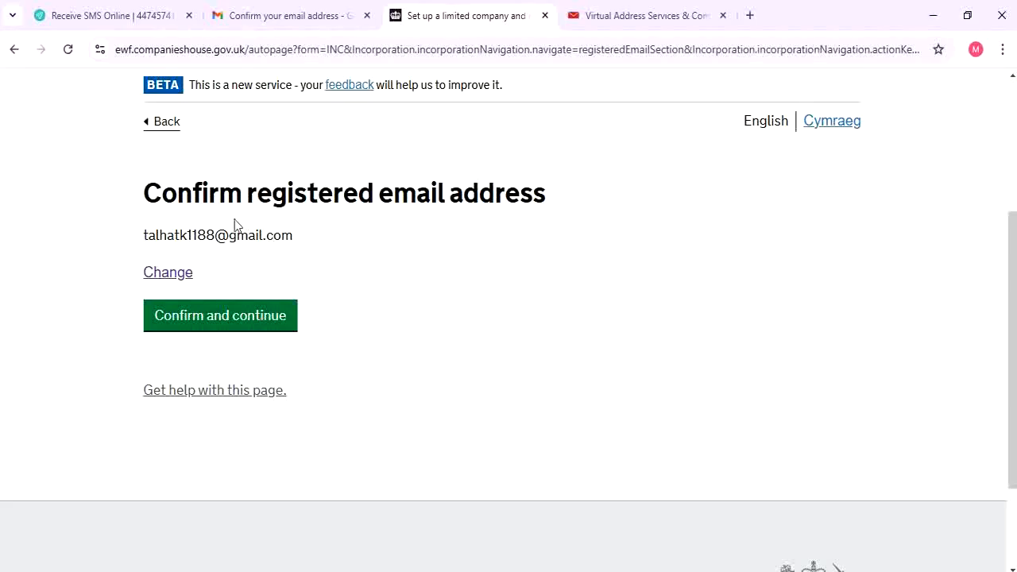
pyautogui.click(236, 316)
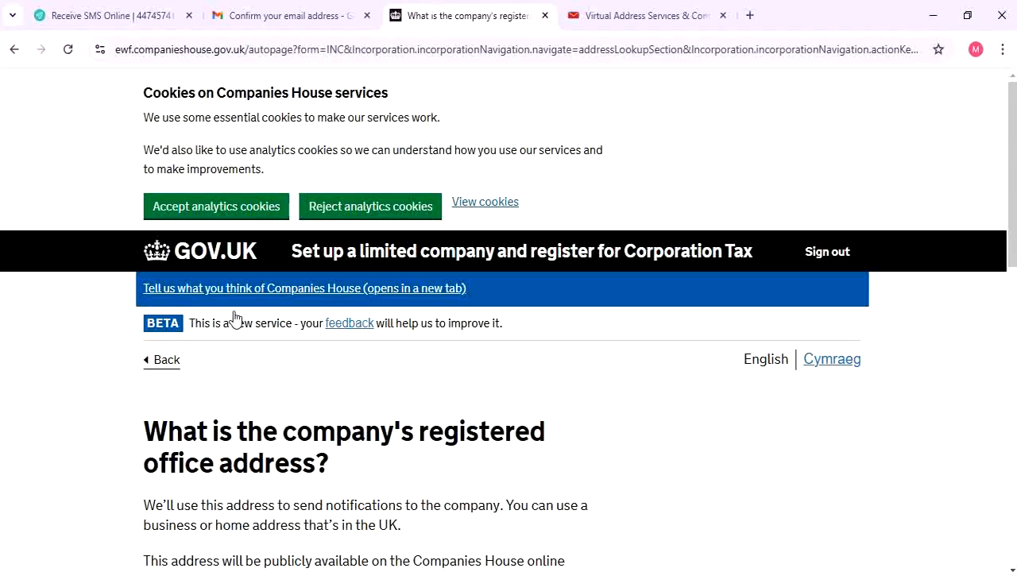
pyautogui.scroll(-4, 230, 322)
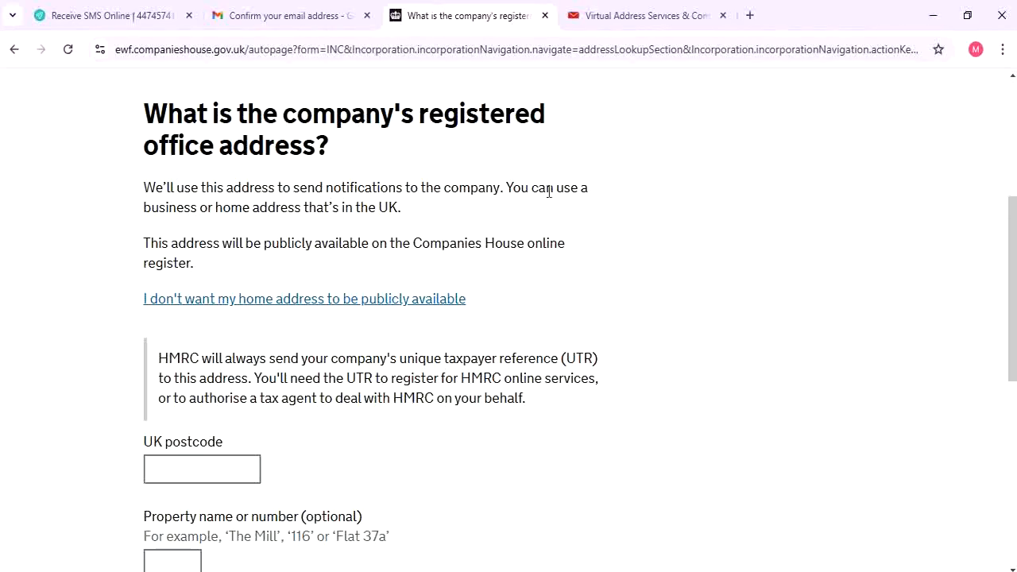
pyautogui.scroll(-1, 219, 334)
pyautogui.click(209, 398)
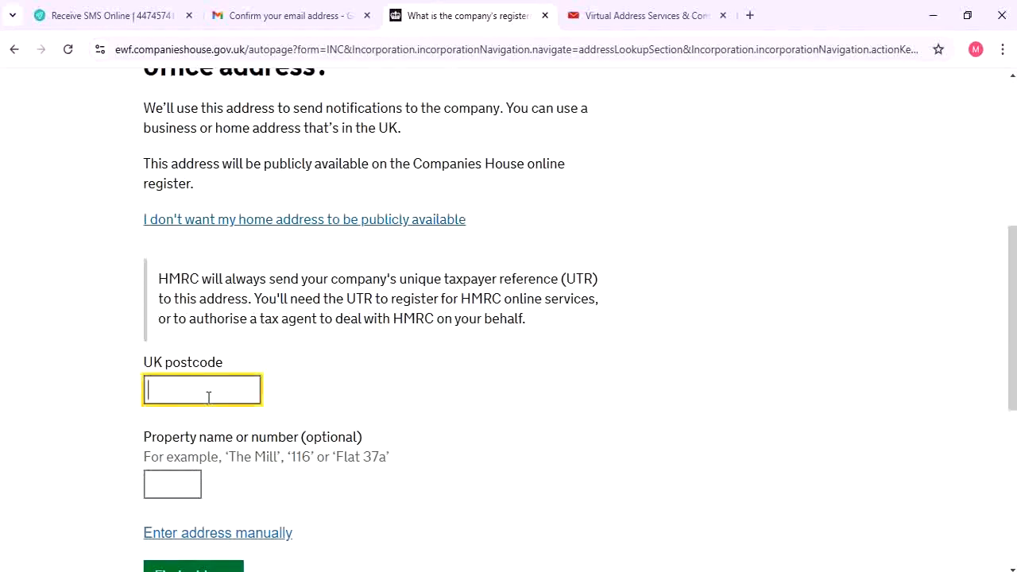
pyautogui.write('90909')
pyautogui.scroll(-2, 240, 327)
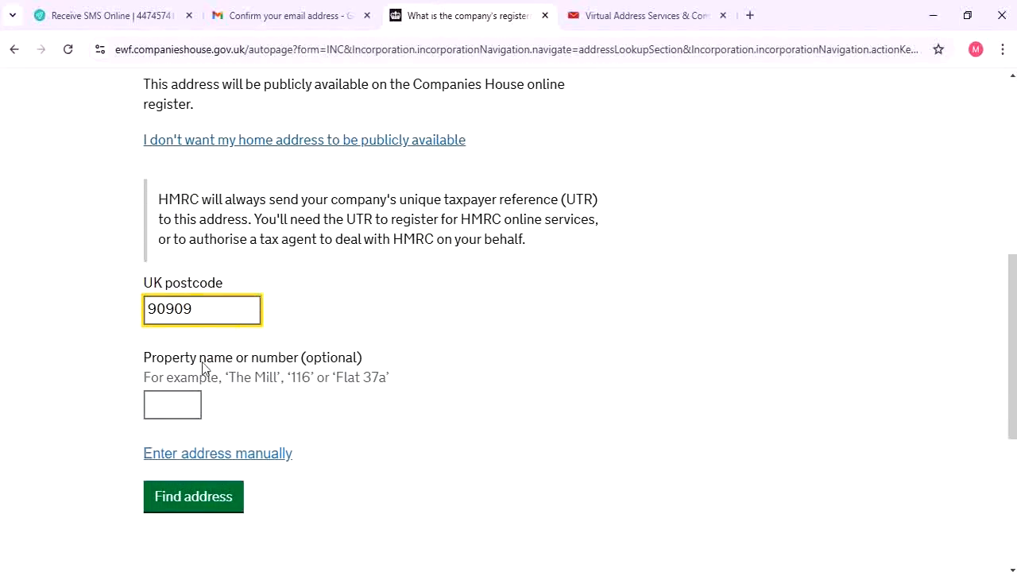
pyautogui.click(166, 412)
pyautogui.scroll(-2, 233, 426)
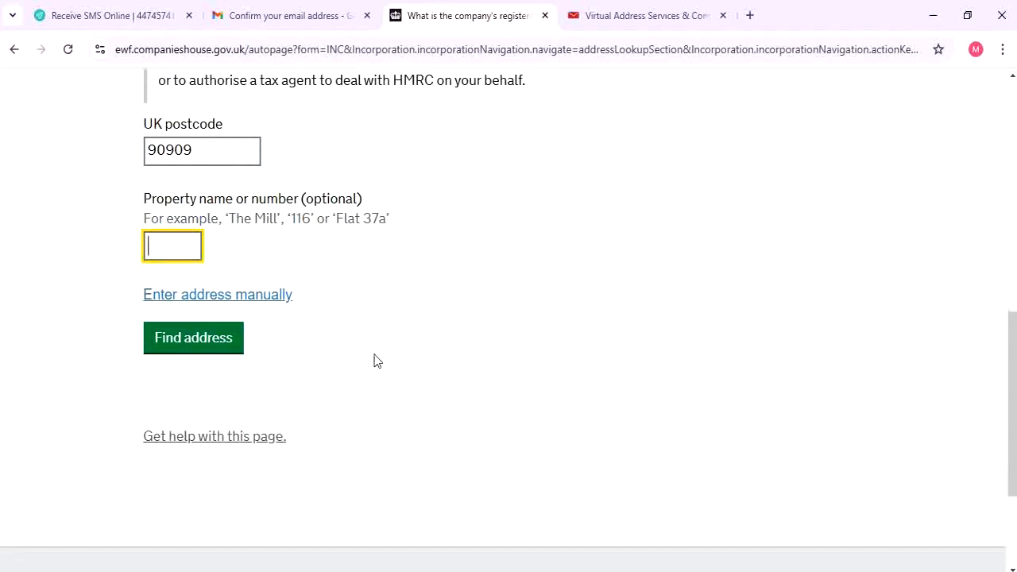
pyautogui.scroll(1, 371, 358)
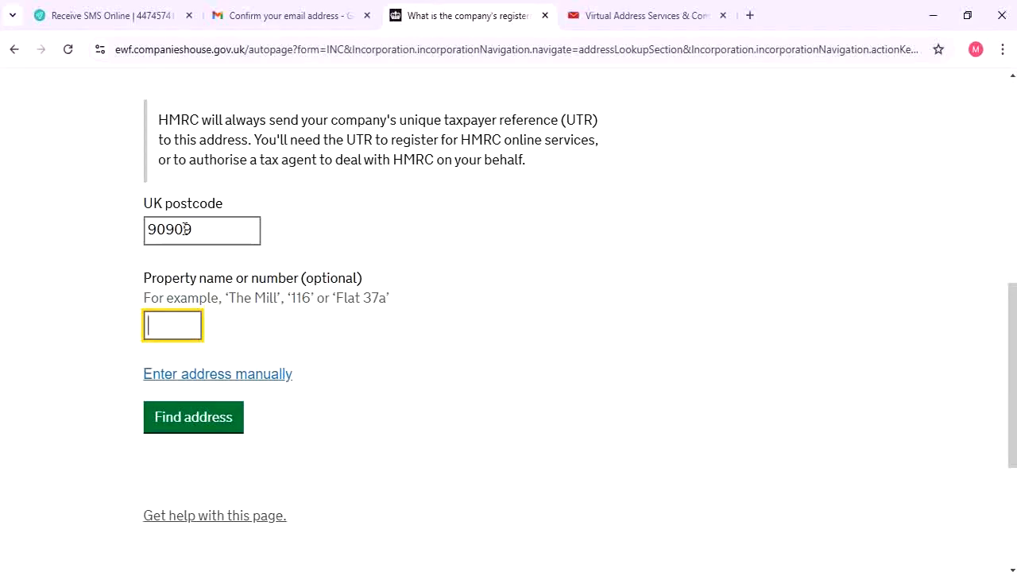
pyautogui.moveTo(225, 231); pyautogui.dragTo(89, 236)
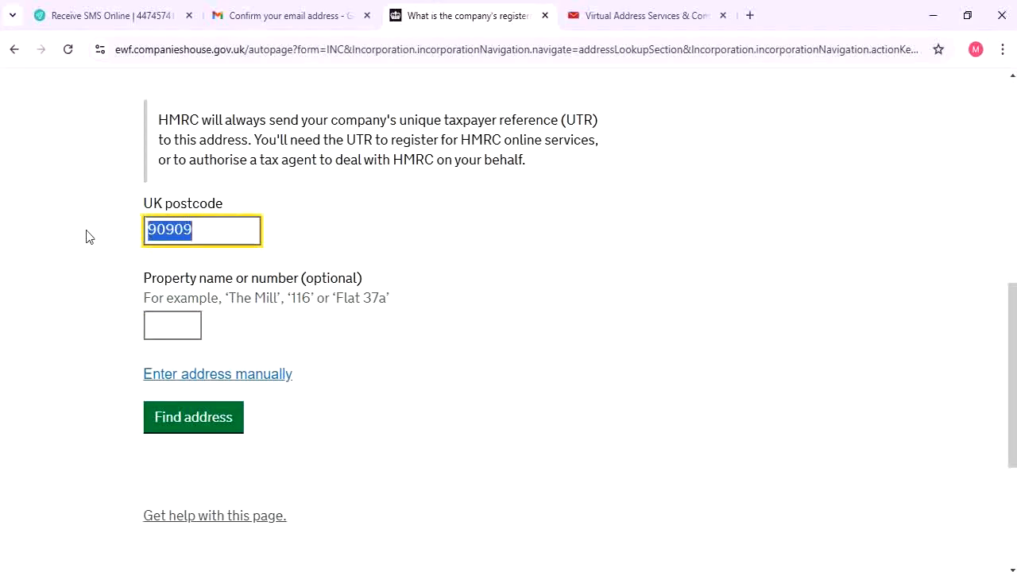
pyautogui.press('BackSpace')
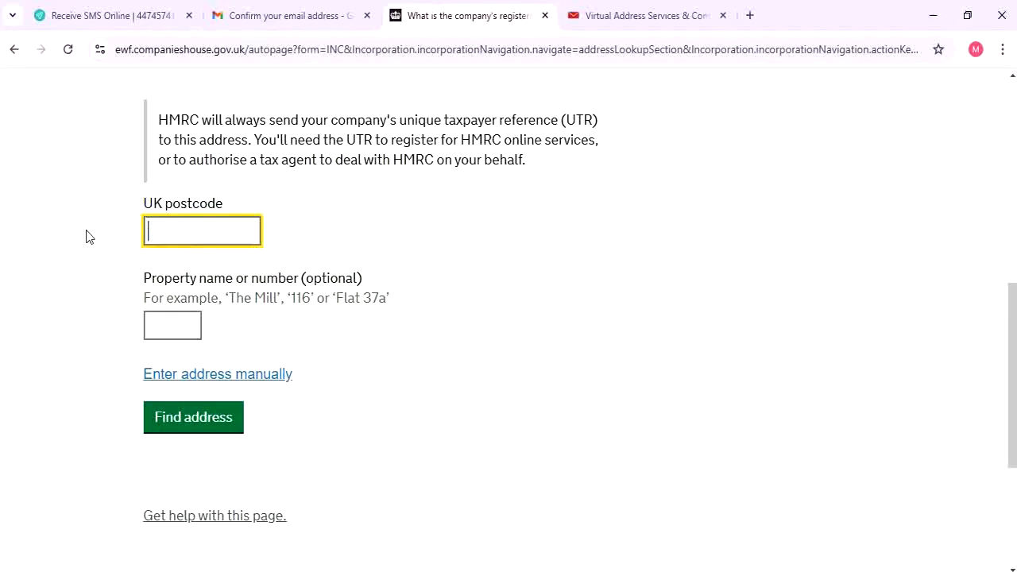
# Switch to manual address entry and fill in property 10110 and address line ABC Street
pyautogui.click(272, 379)
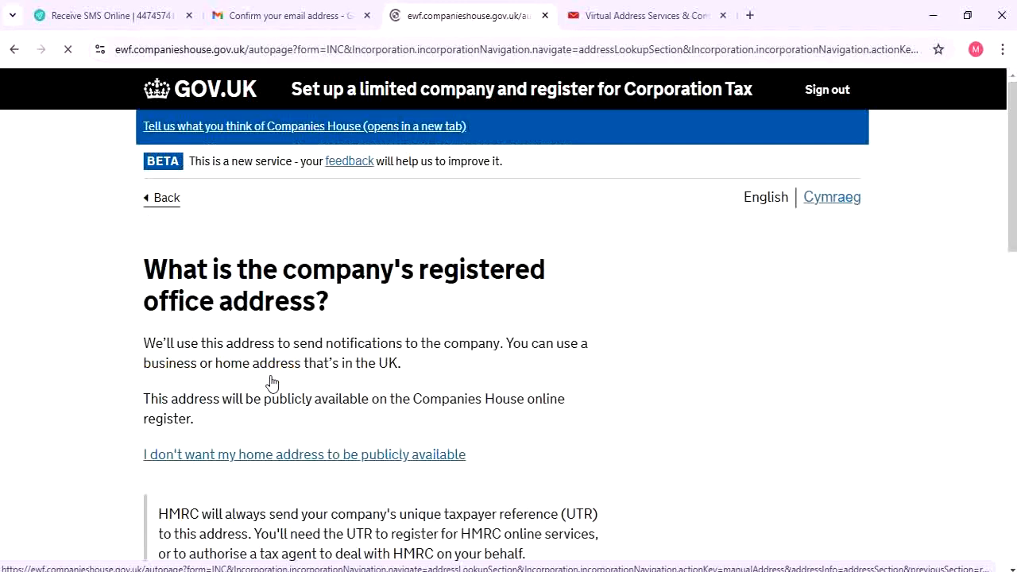
pyautogui.scroll(-2, 270, 381)
pyautogui.scroll(-5, 270, 382)
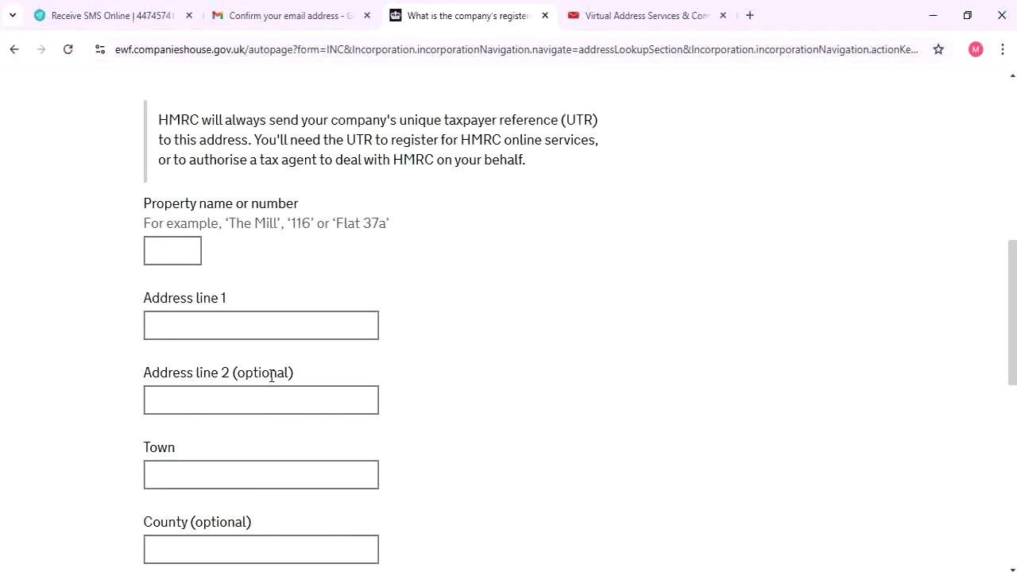
pyautogui.click(176, 246)
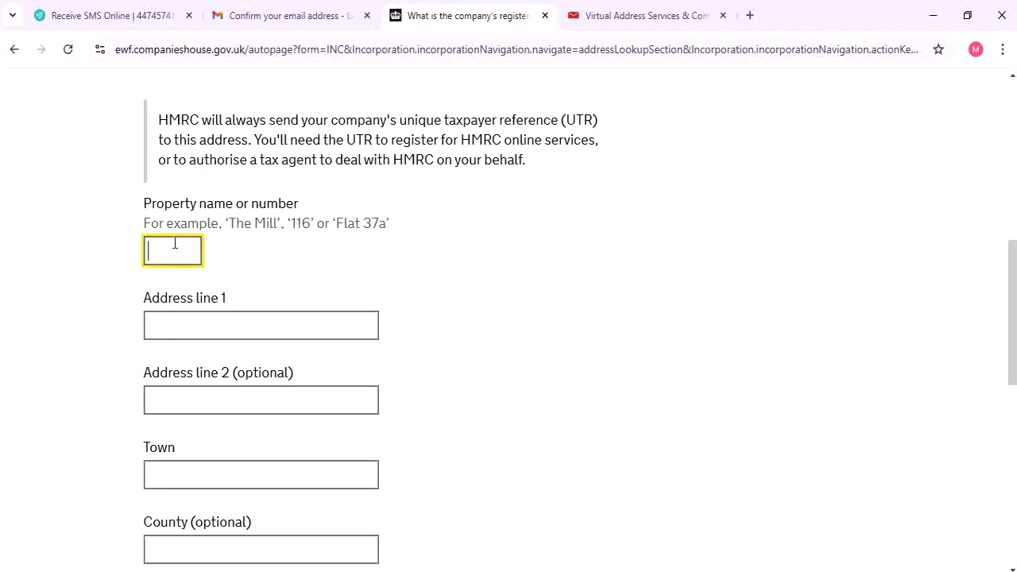
pyautogui.write('10110')
pyautogui.click(217, 328)
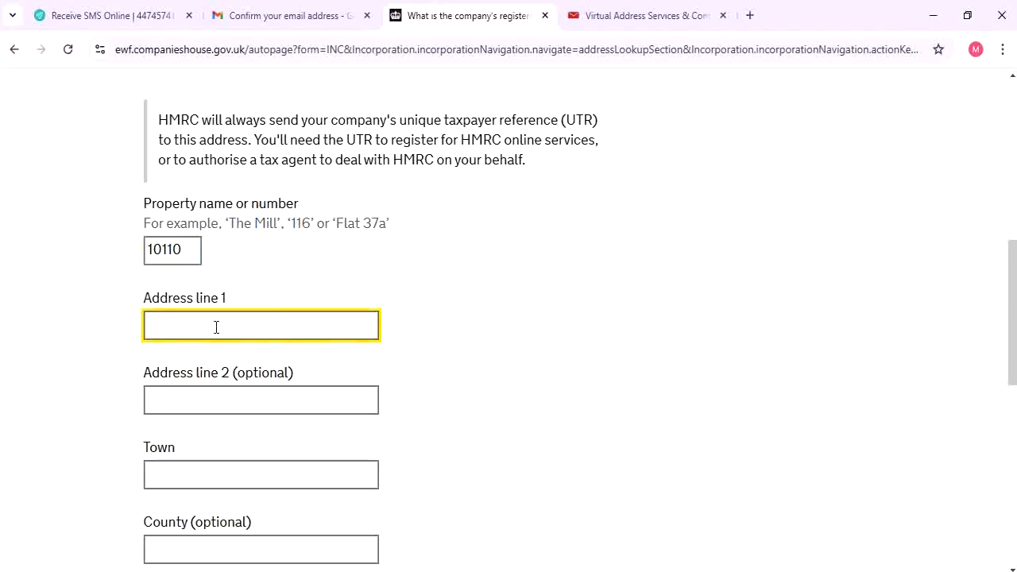
pyautogui.write('ABC Street')
# Set the town of the registered office address to UK
pyautogui.scroll(-2, 233, 322)
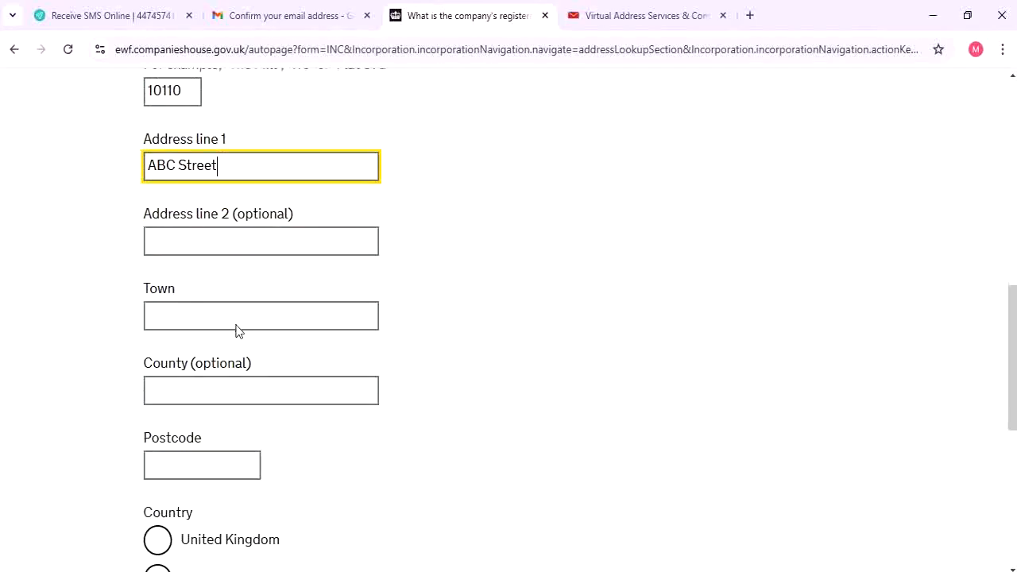
pyautogui.click(194, 315)
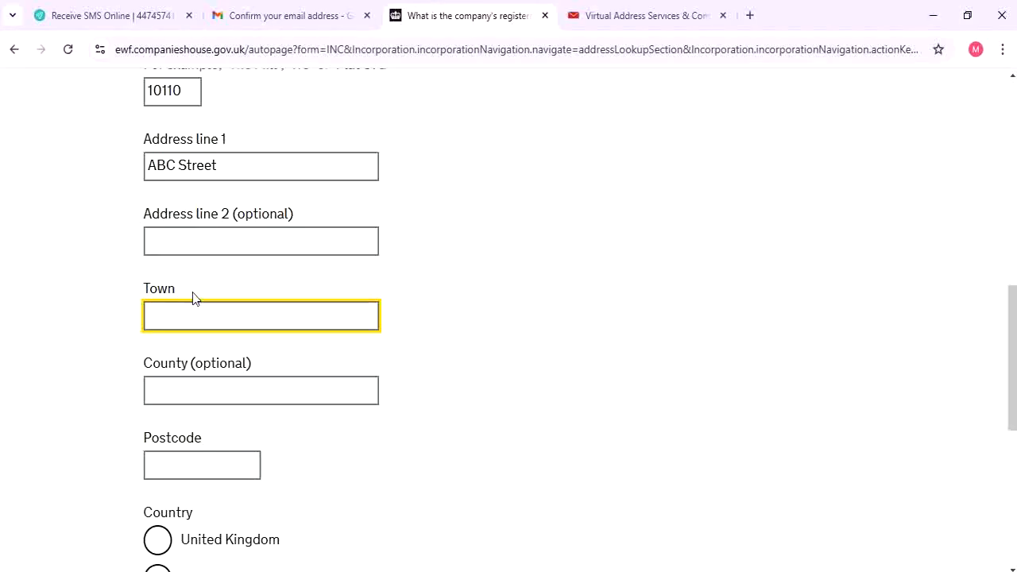
pyautogui.write('Uni')
pyautogui.press('BackSpace')
pyautogui.press('BackSpace')
pyautogui.write('K')
pyautogui.scroll(-1, 171, 377)
pyautogui.click(190, 385)
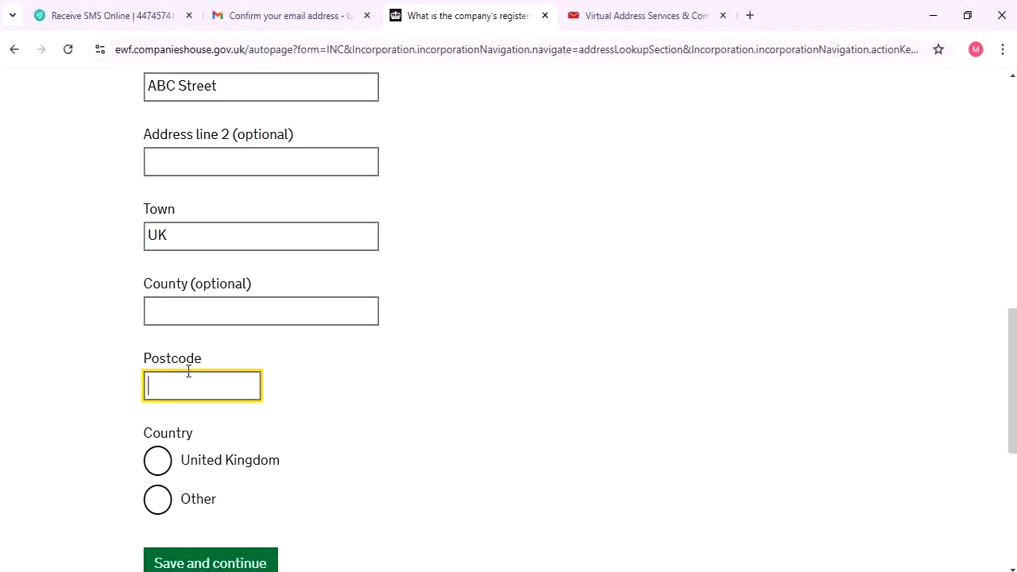
# Search Google for 'uk post code' in a new tab for sample postcodes, then return to the form
pyautogui.click(750, 15)
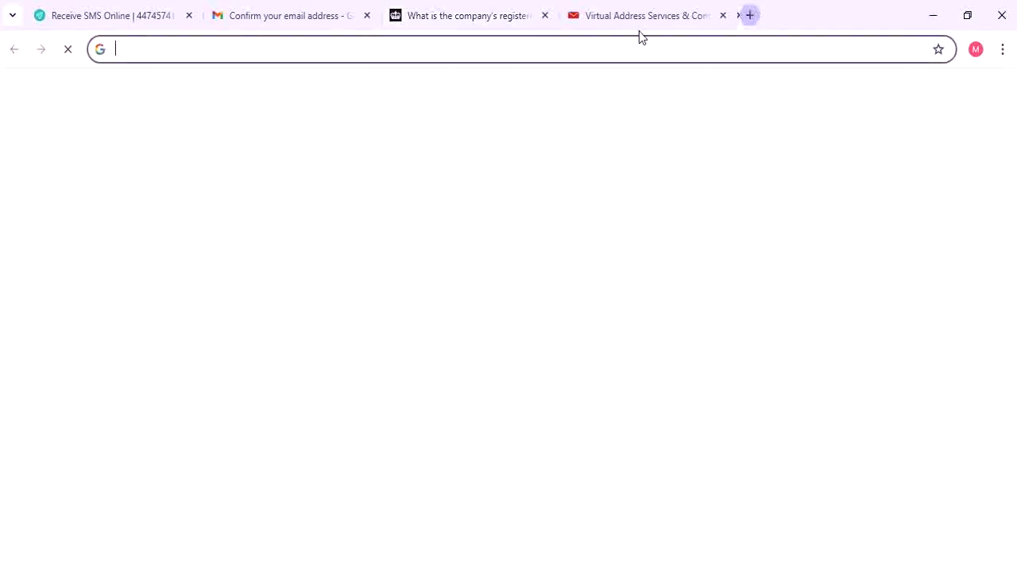
pyautogui.write('uk')
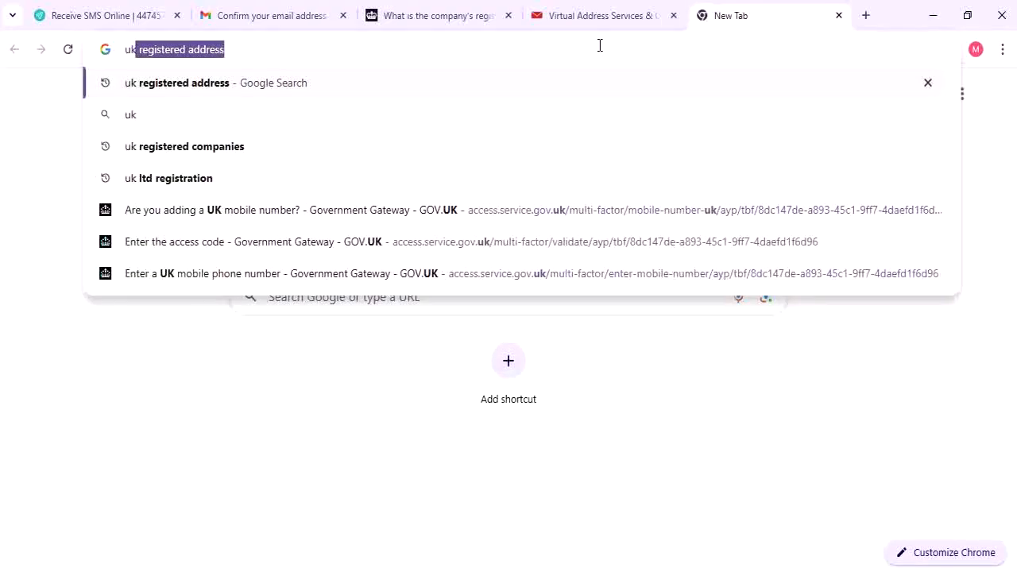
pyautogui.write(' post co')
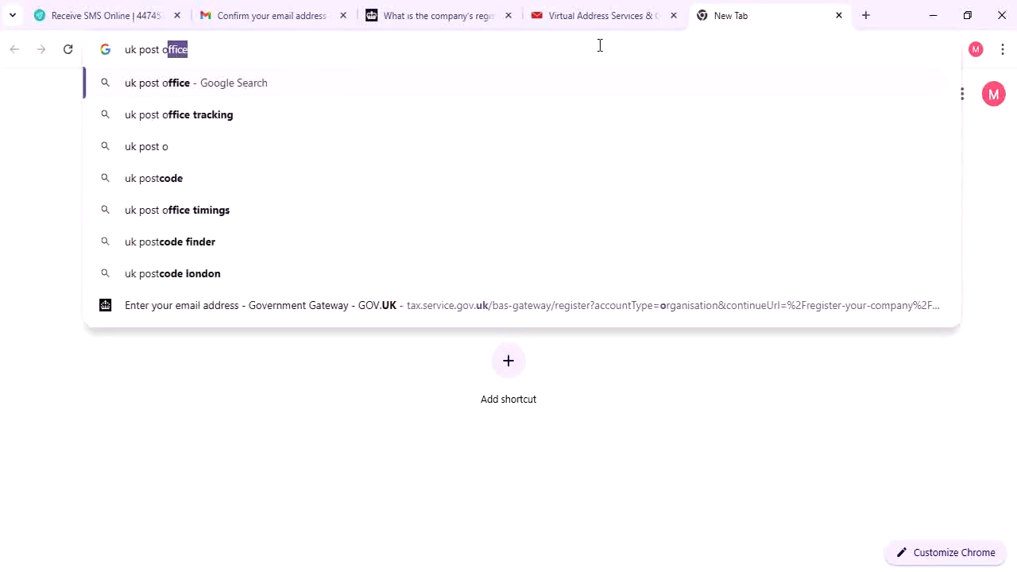
pyautogui.write('d')
pyautogui.press('BackSpace')
pyautogui.press('BackSpace')
pyautogui.write('code')
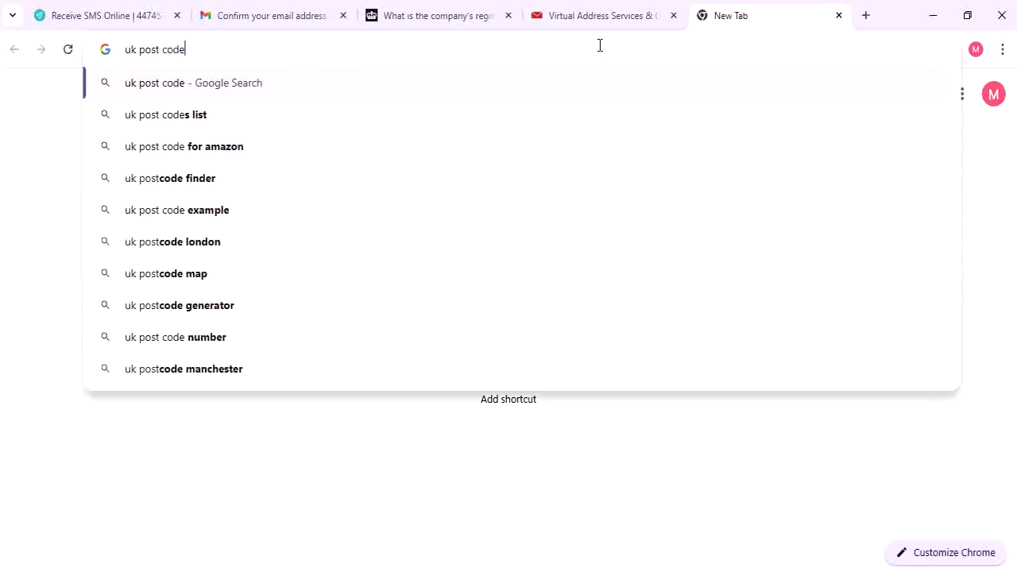
pyautogui.press('Return')
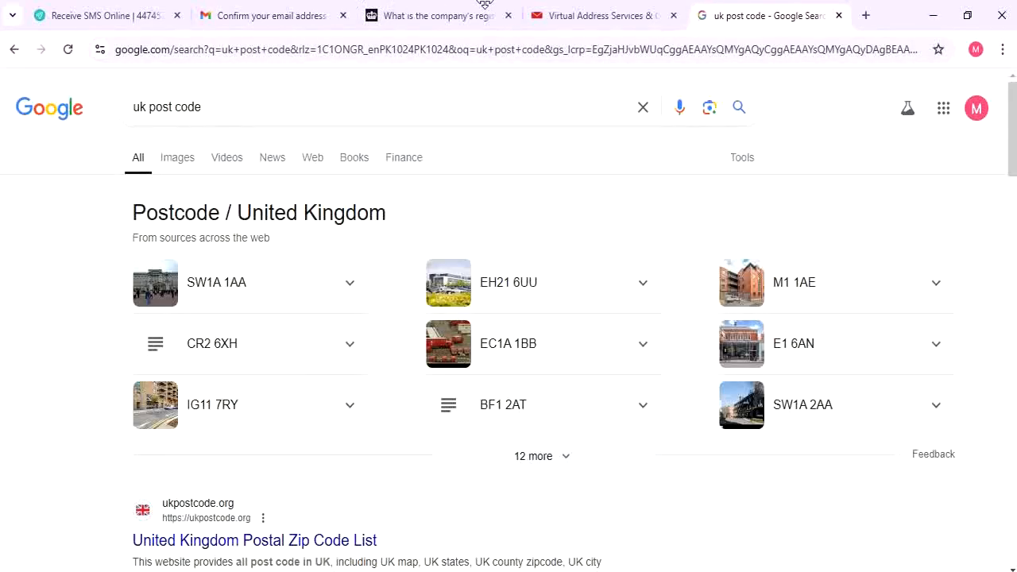
pyautogui.click(453, 11)
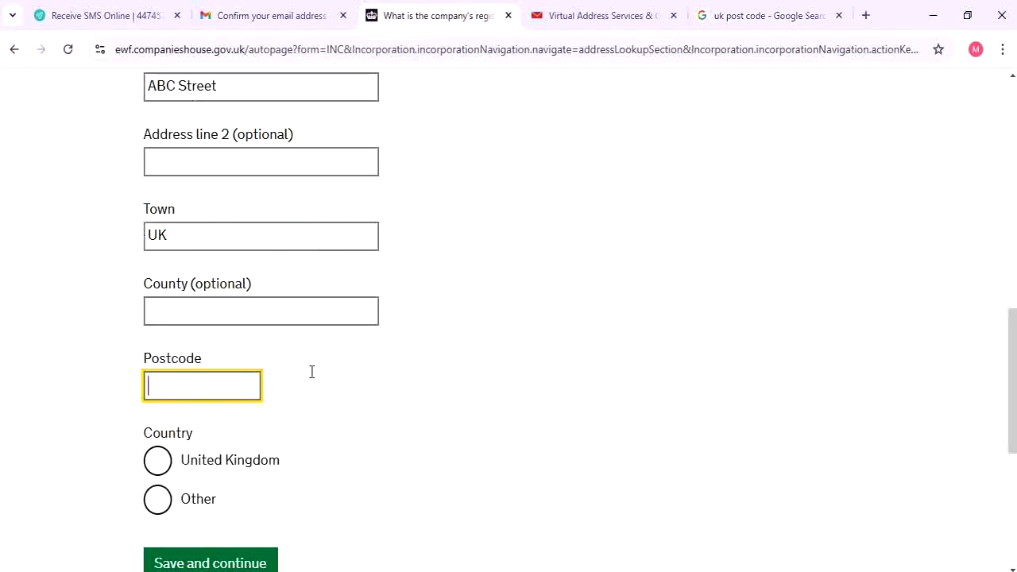
# Add postcode M1 1AE and country United Kingdom, then submit and confirm the registered office address
pyautogui.write('M11AE')
pyautogui.click(182, 461)
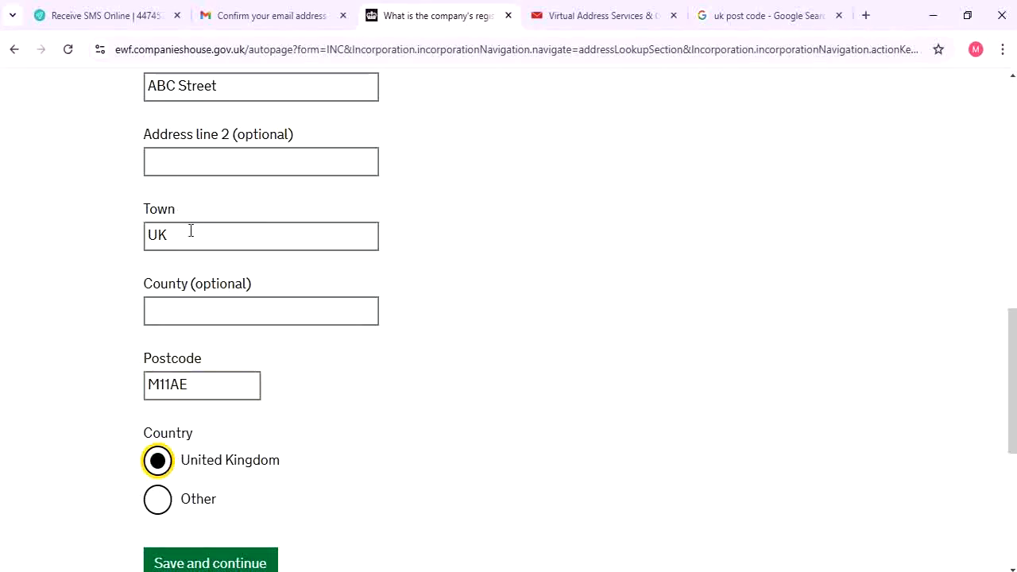
pyautogui.scroll(-1, 191, 232)
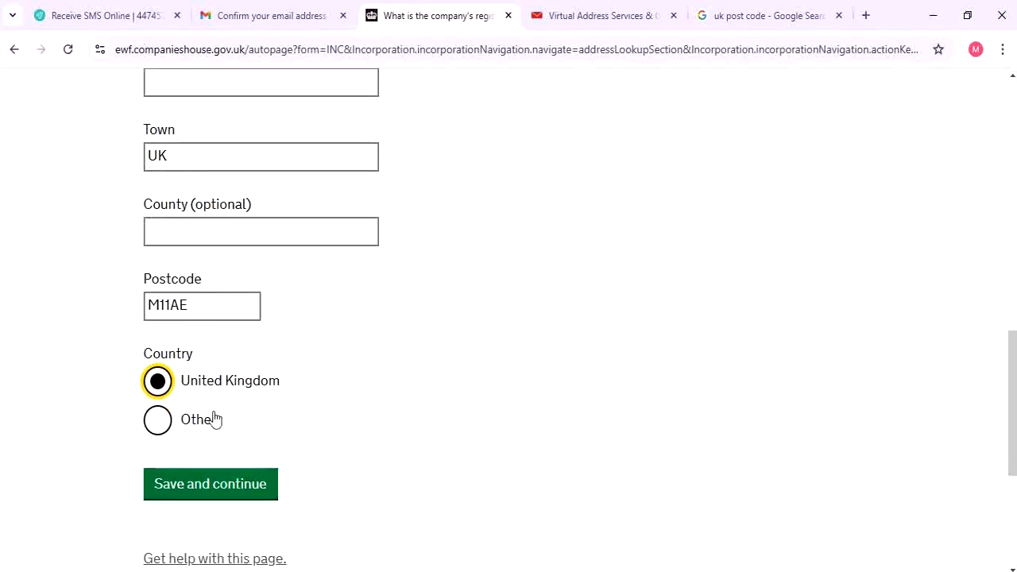
pyautogui.click(228, 484)
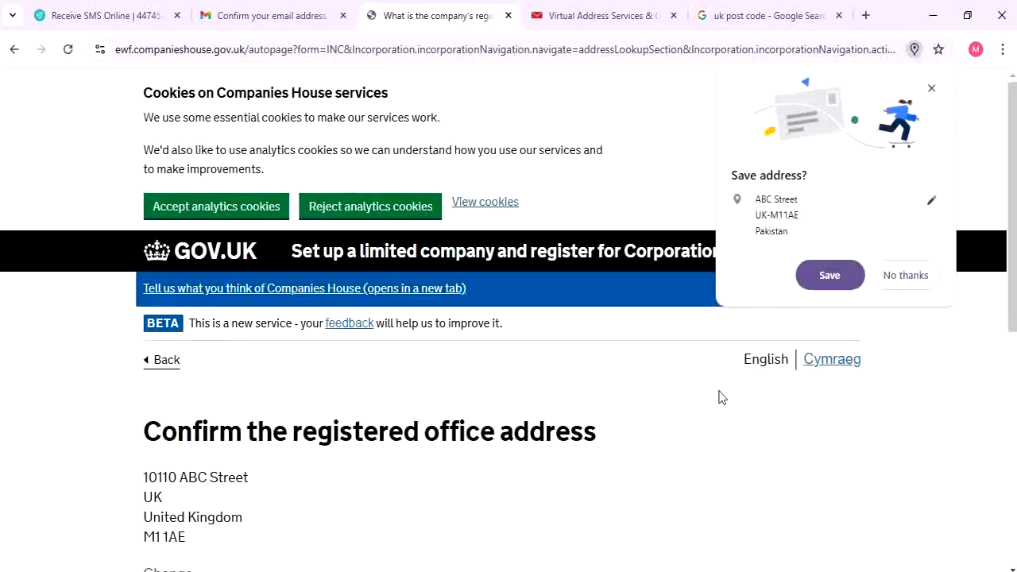
pyautogui.click(905, 275)
pyautogui.scroll(-2, 135, 429)
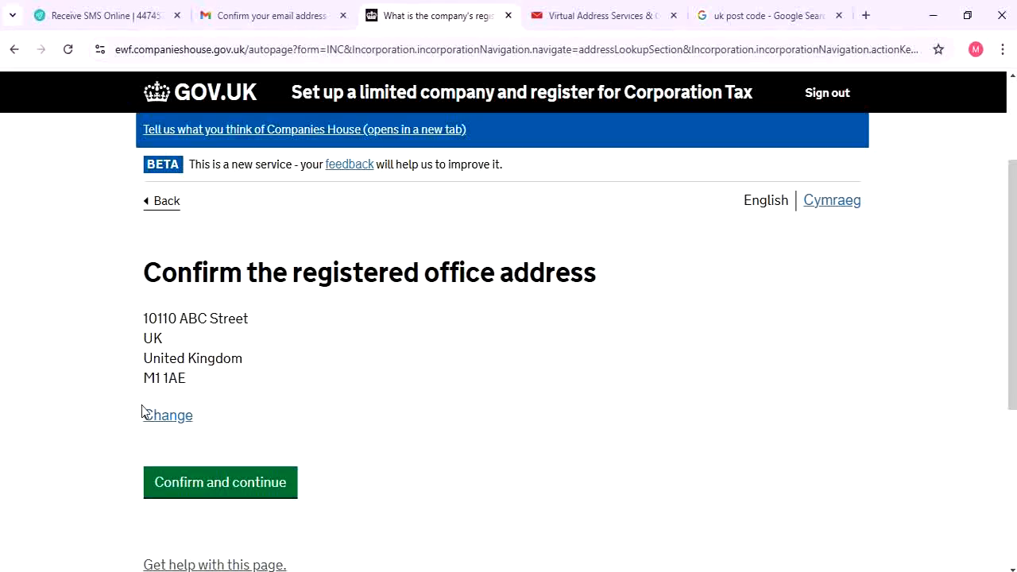
pyautogui.click(250, 491)
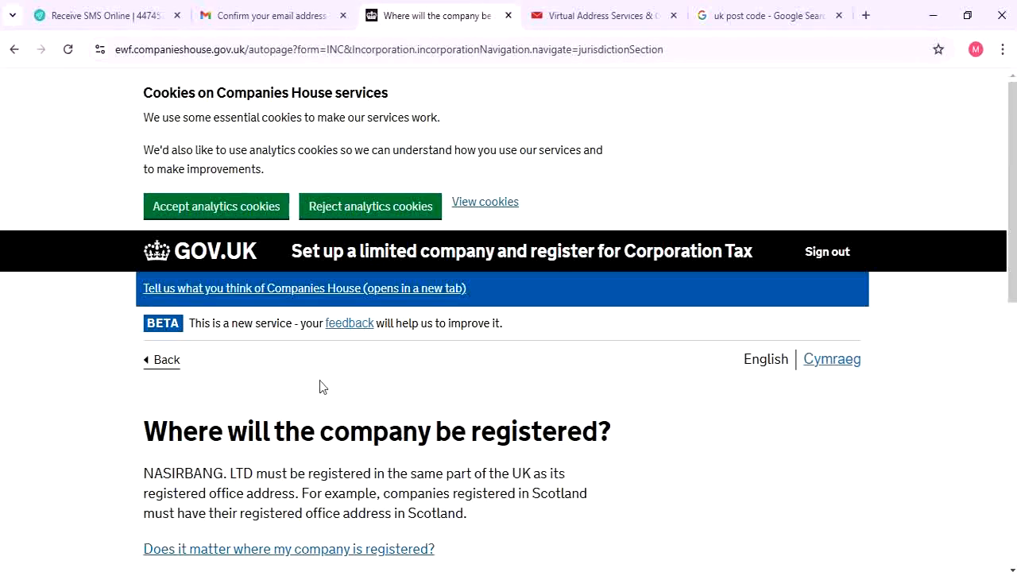
# Choose England and Wales as the company's registration jurisdiction and save
pyautogui.scroll(-1, 318, 390)
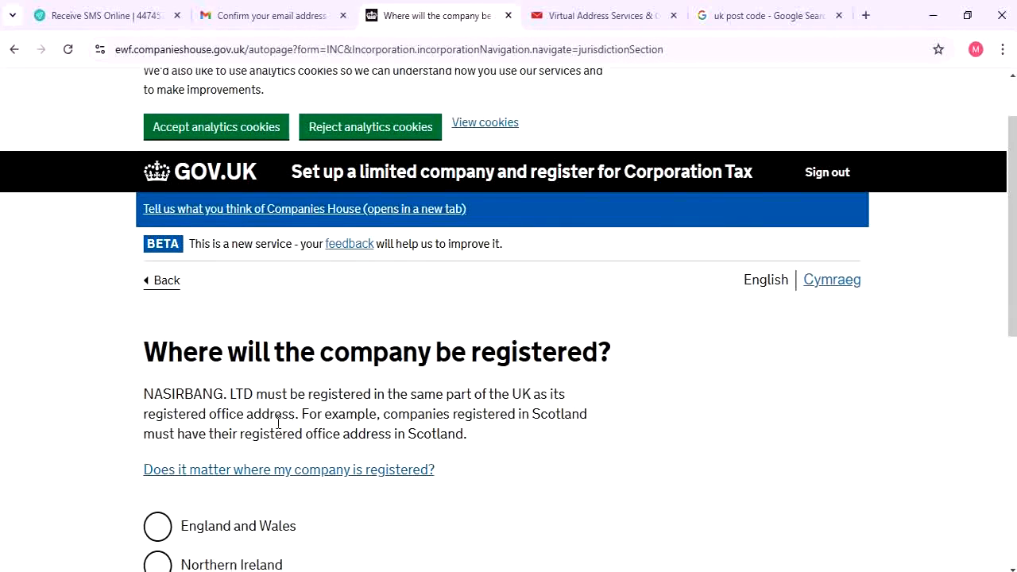
pyautogui.scroll(-2, 125, 472)
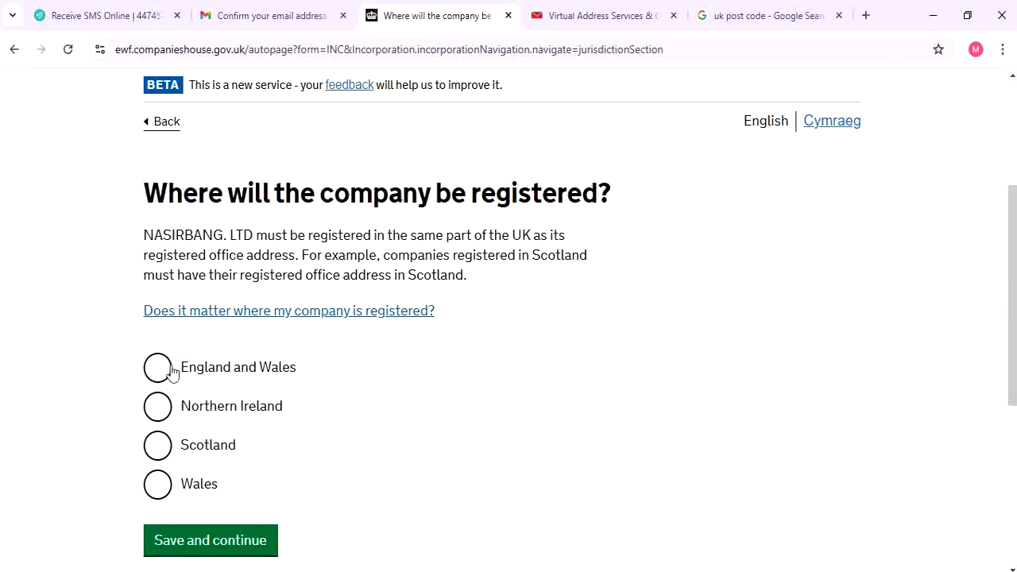
pyautogui.click(163, 369)
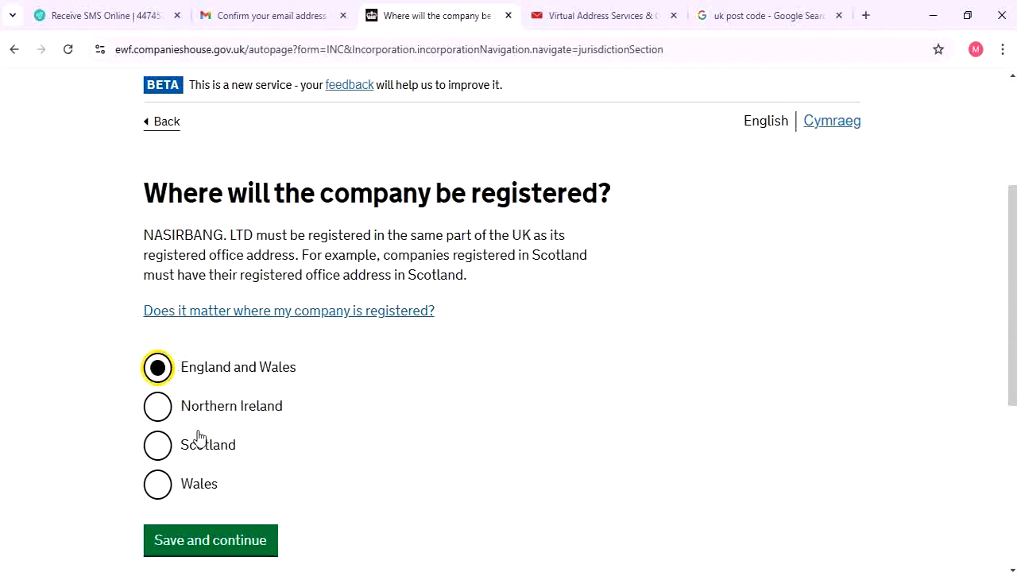
pyautogui.click(219, 541)
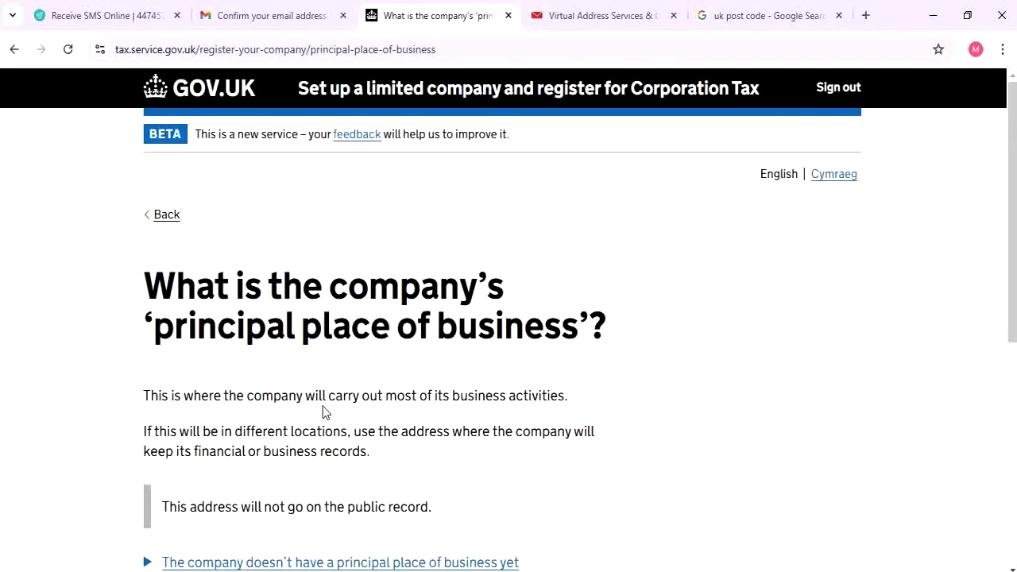
# Select 10110 ABC Street, M1 1AE as the principal place of business and save
pyautogui.scroll(-2, 323, 406)
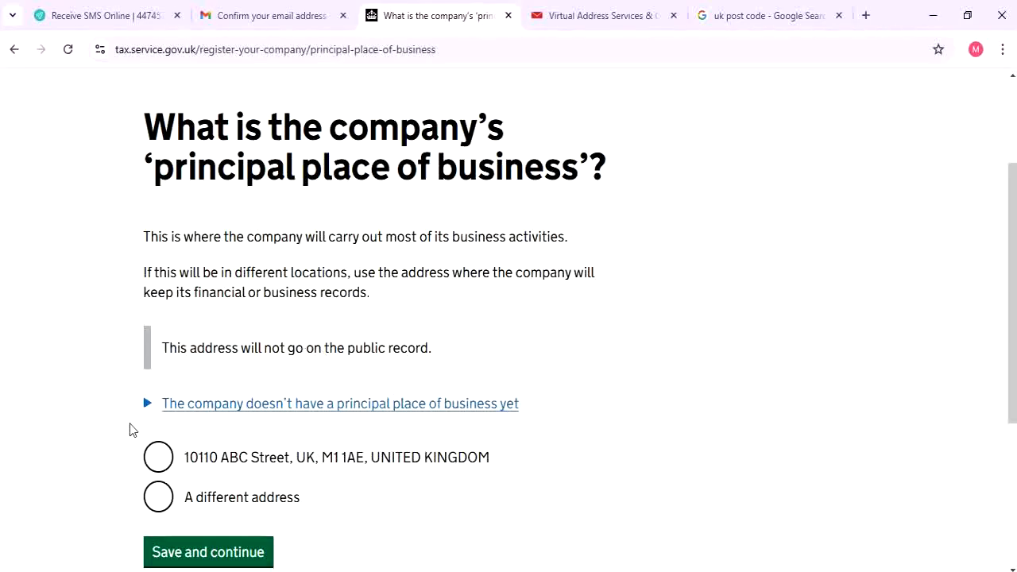
pyautogui.click(157, 457)
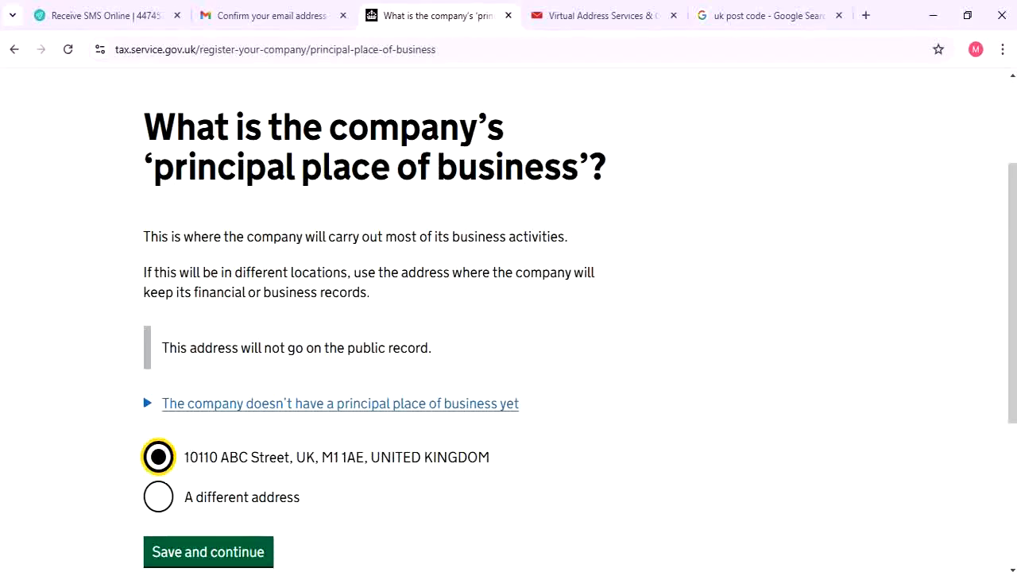
pyautogui.click(209, 552)
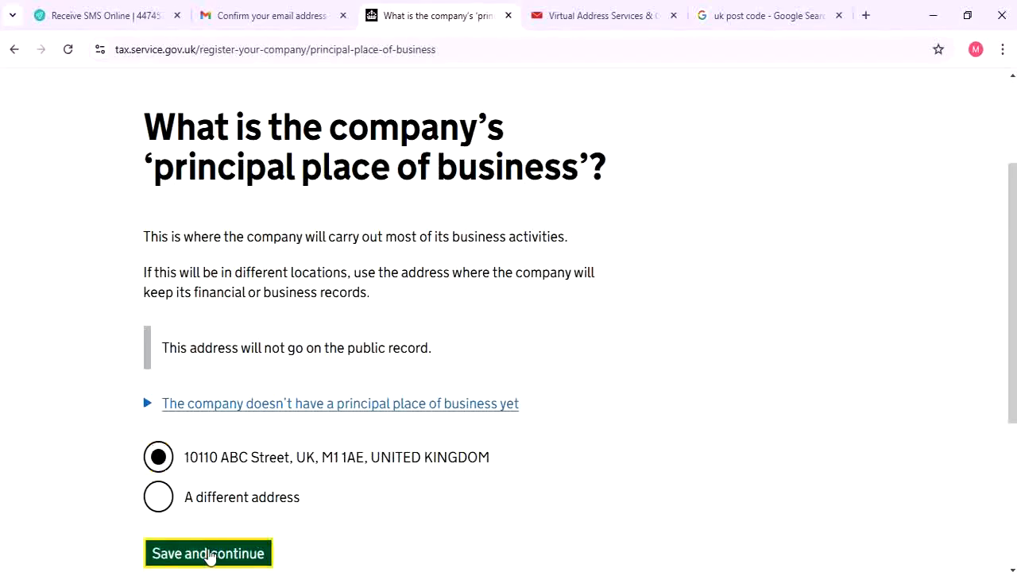
pyautogui.scroll(-1, 275, 447)
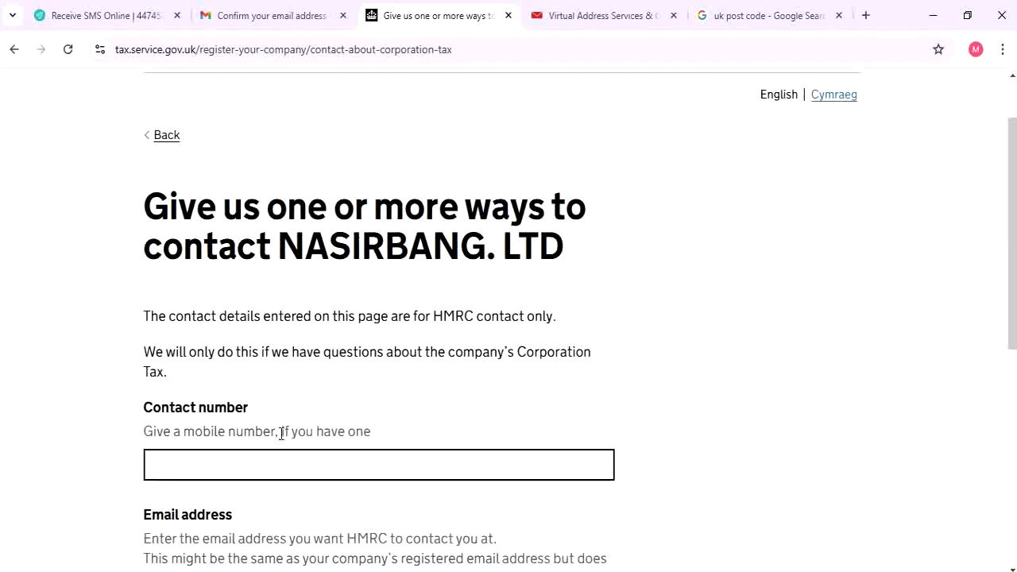
# Save the HMRC contact details with the prefilled email and no contact number
pyautogui.scroll(-1, 281, 437)
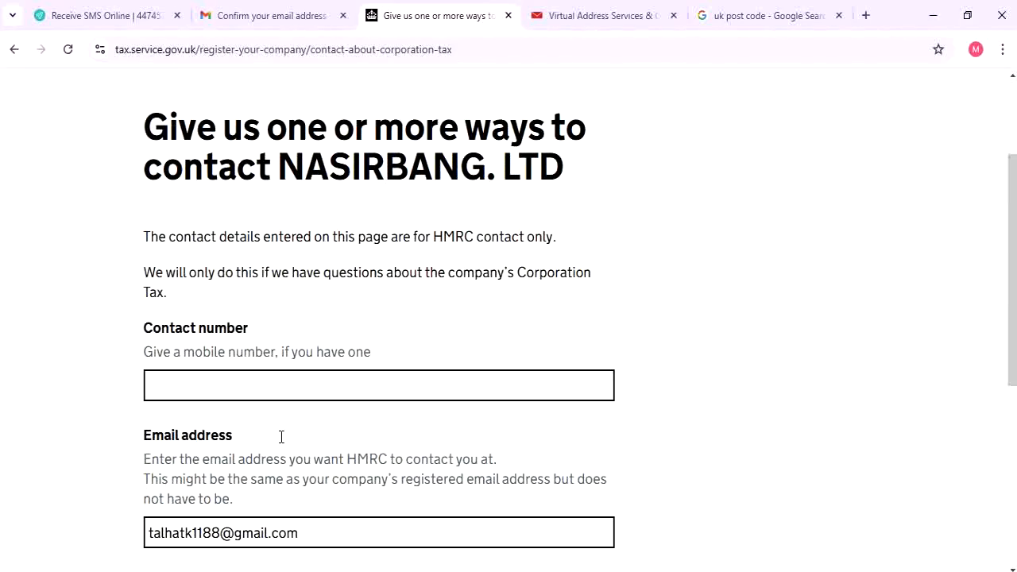
pyautogui.scroll(-1, 281, 436)
pyautogui.scroll(1, 280, 443)
pyautogui.click(316, 376)
pyautogui.scroll(-1, 314, 374)
pyautogui.scroll(-2, 314, 373)
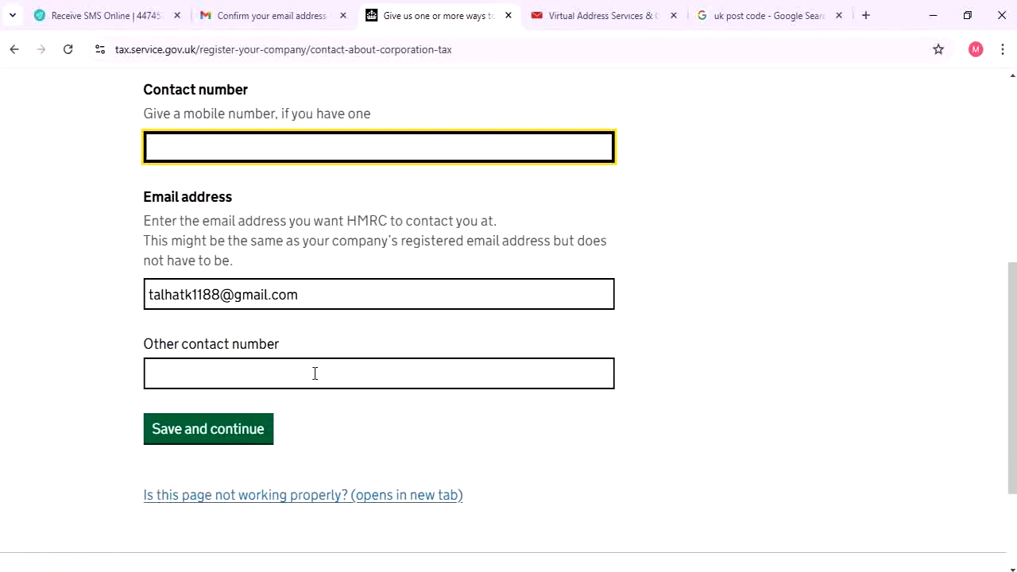
pyautogui.scroll(2, 310, 358)
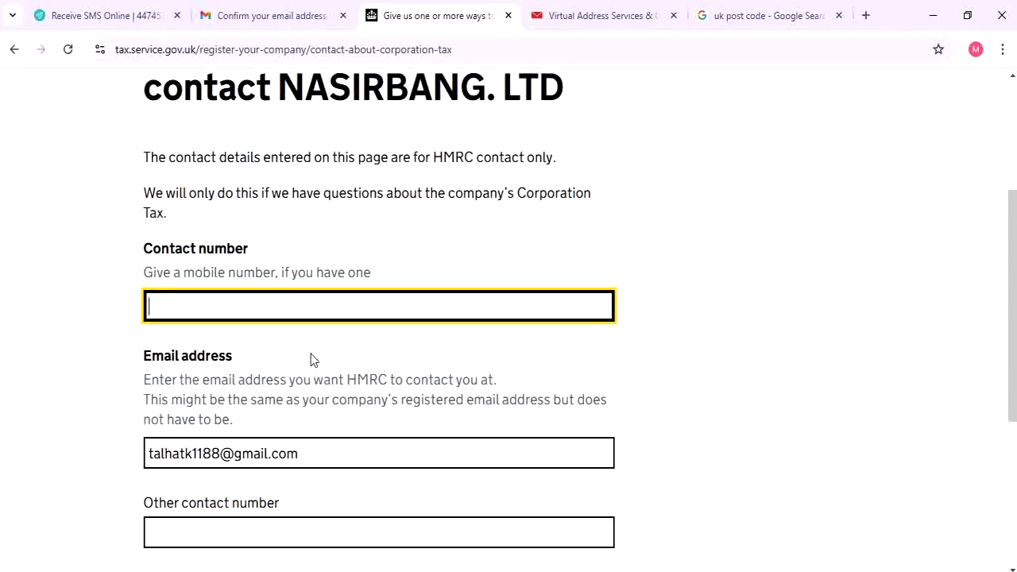
pyautogui.scroll(-3, 291, 338)
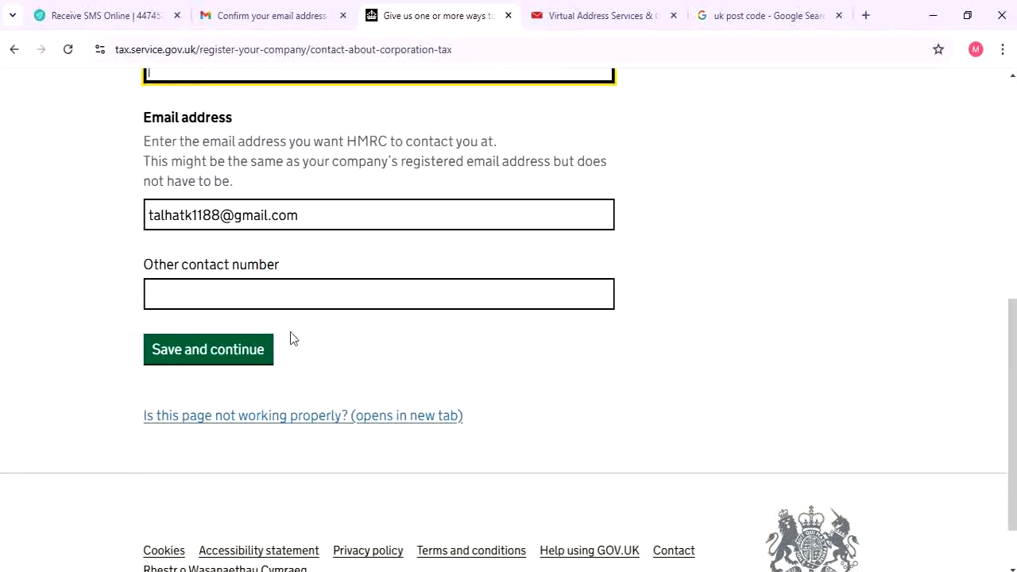
pyautogui.scroll(2, 291, 338)
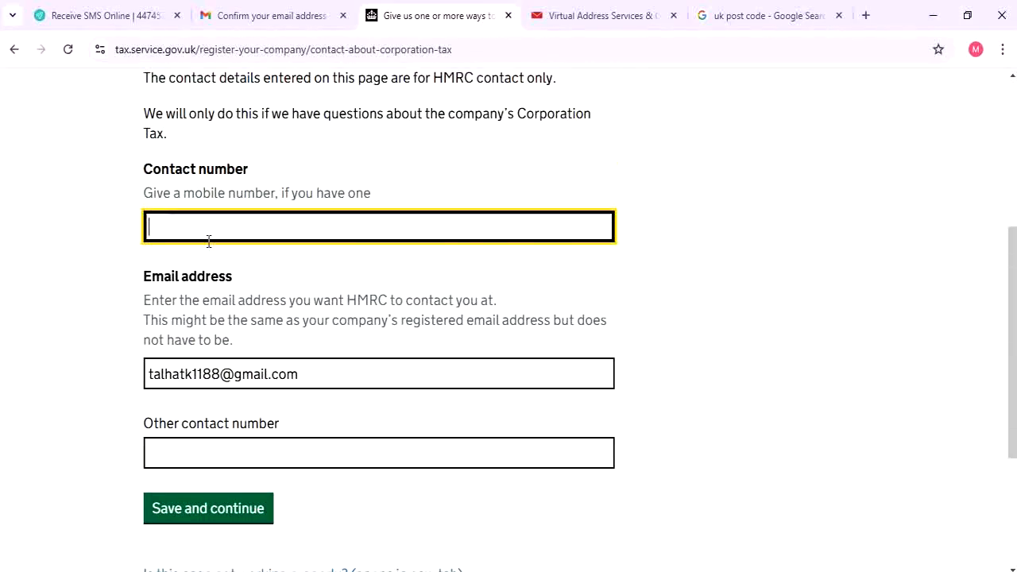
pyautogui.click(249, 509)
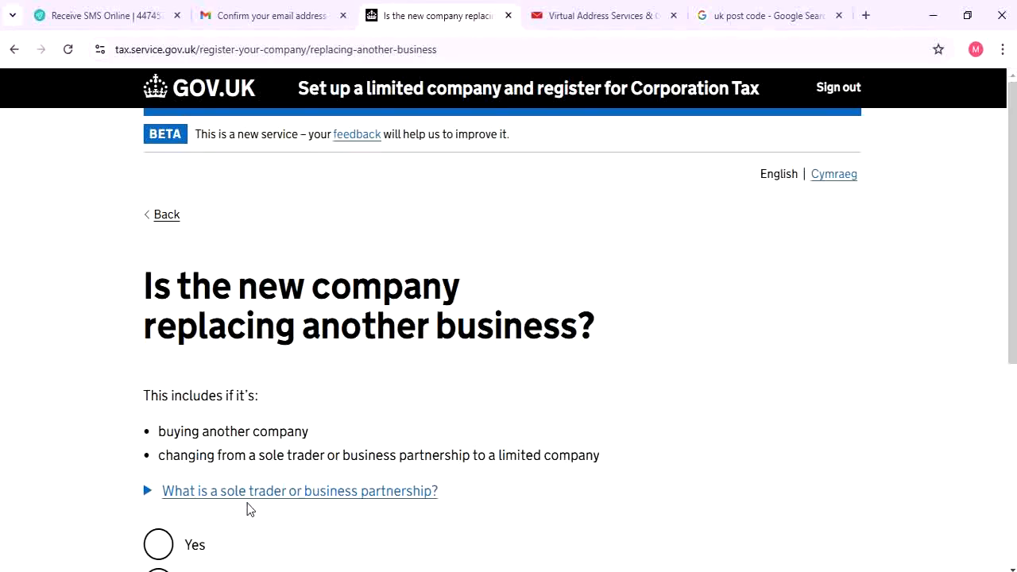
# Answer No to the company replacing another business and save
pyautogui.scroll(-2, 247, 503)
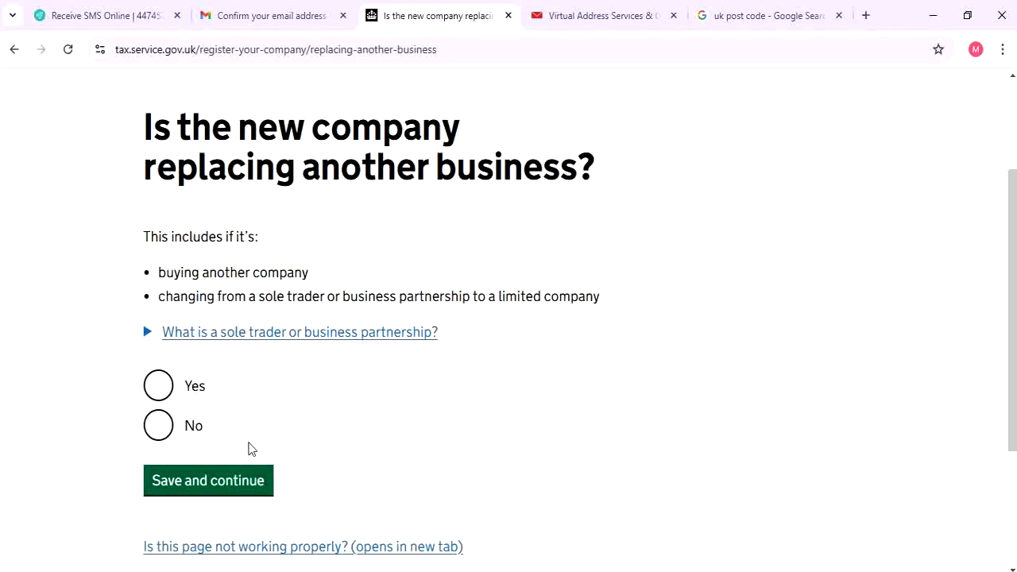
pyautogui.click(155, 432)
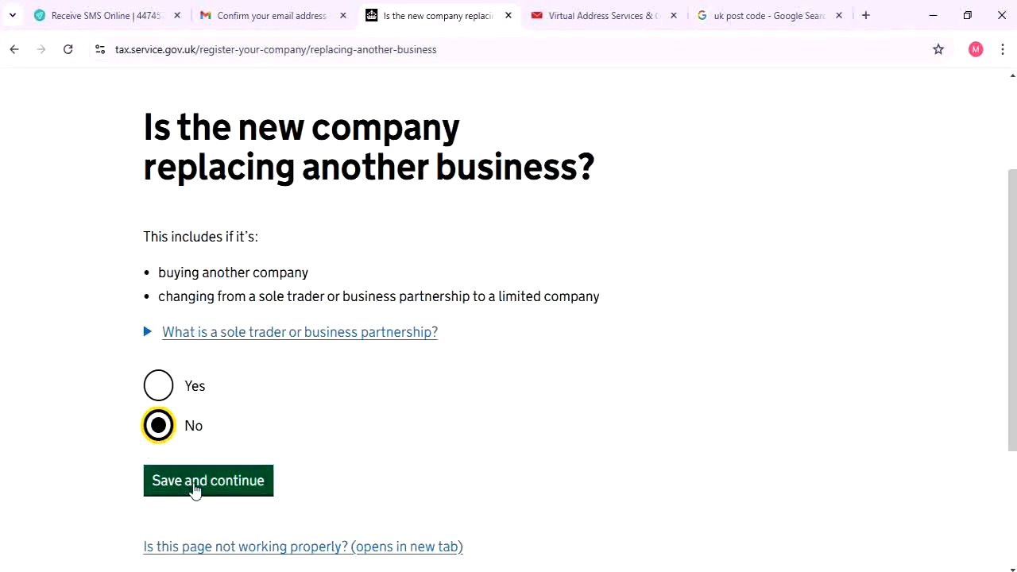
pyautogui.click(193, 488)
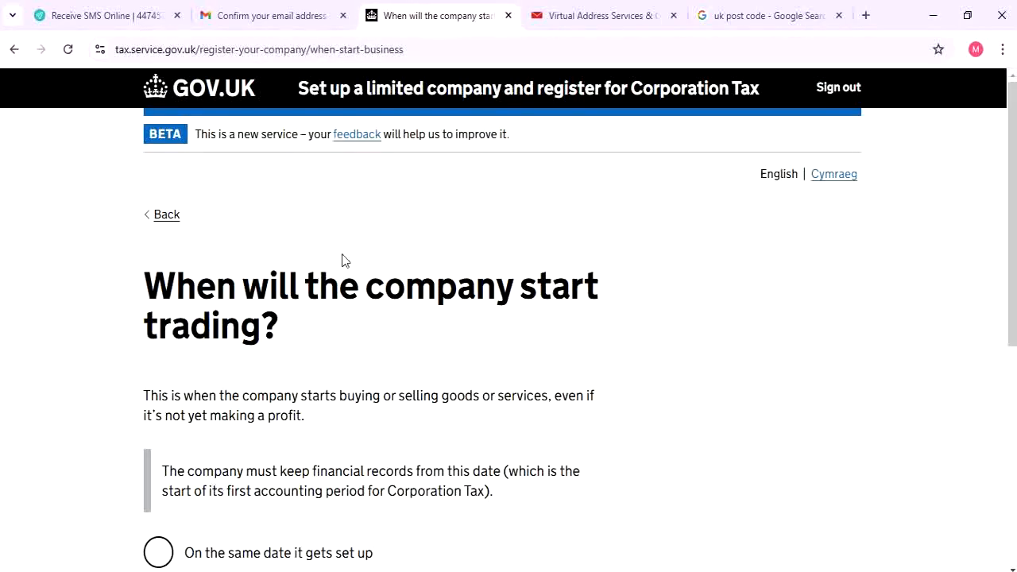
# Choose 'On the same date it gets set up' as the company's trading start date
pyautogui.scroll(-1, 175, 417)
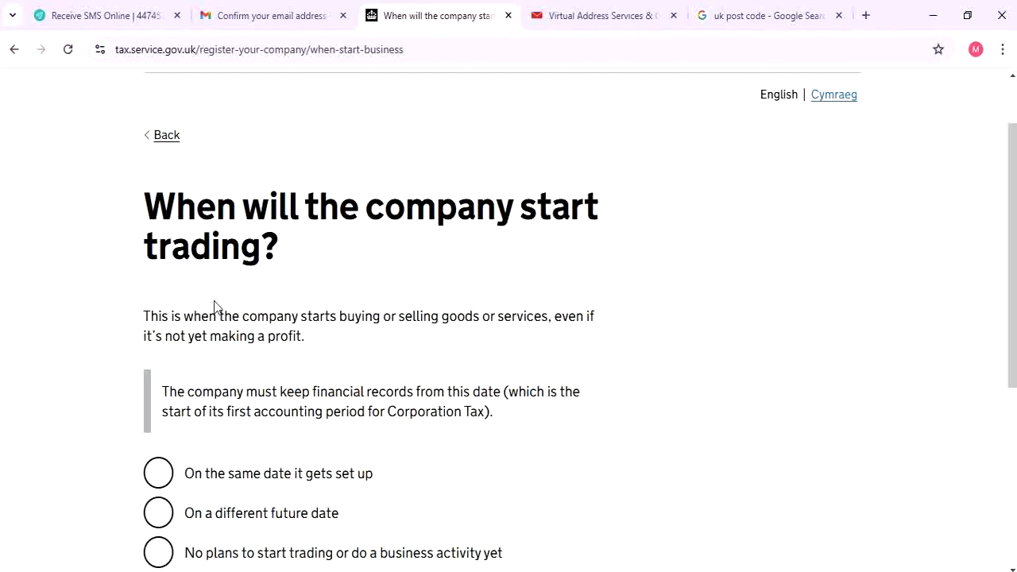
pyautogui.scroll(-1, 226, 333)
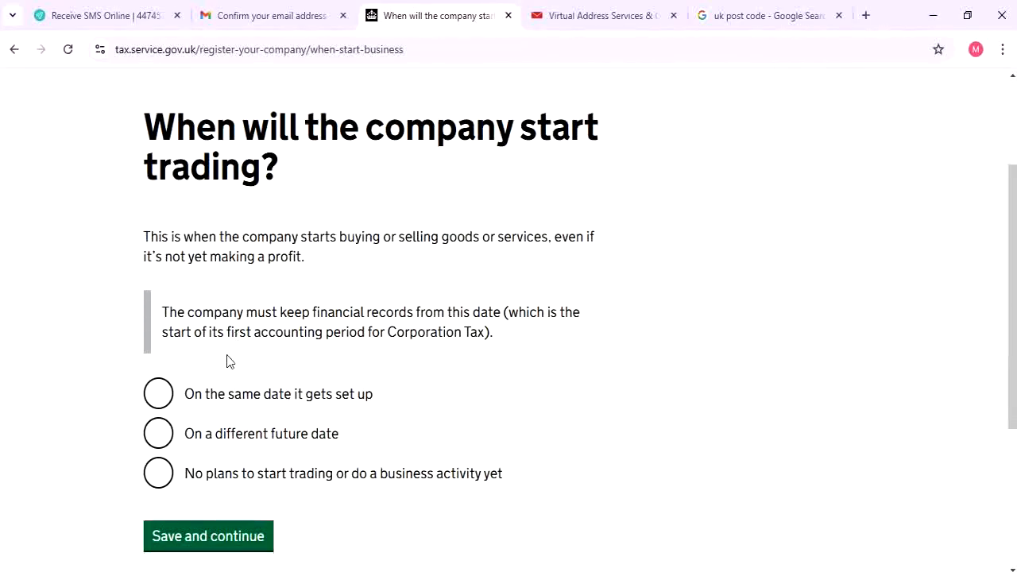
pyautogui.click(238, 395)
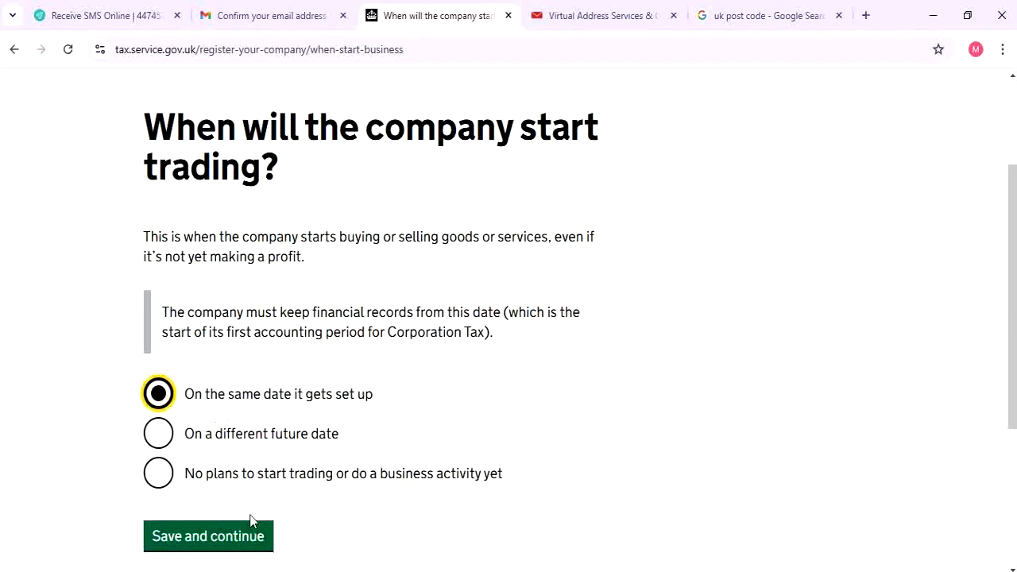
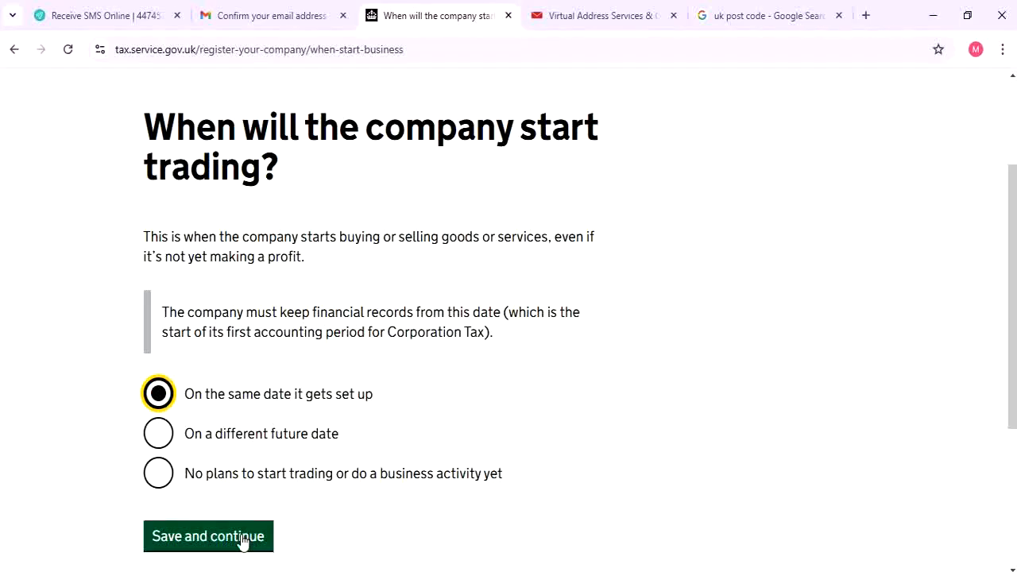
# Save the trading start date and answer No to the first-3-months Income Tax question
pyautogui.click(241, 538)
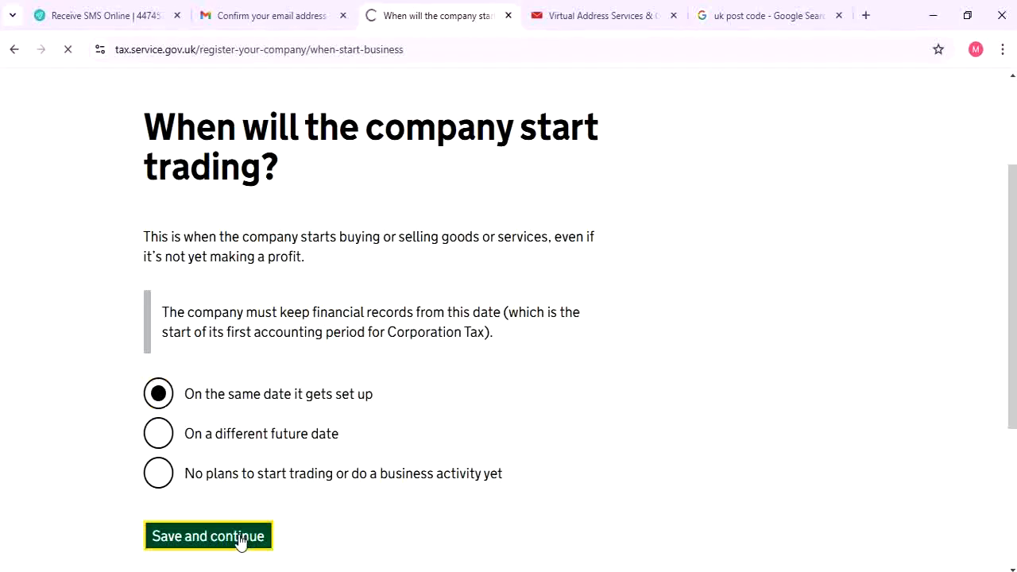
pyautogui.scroll(-1, 260, 405)
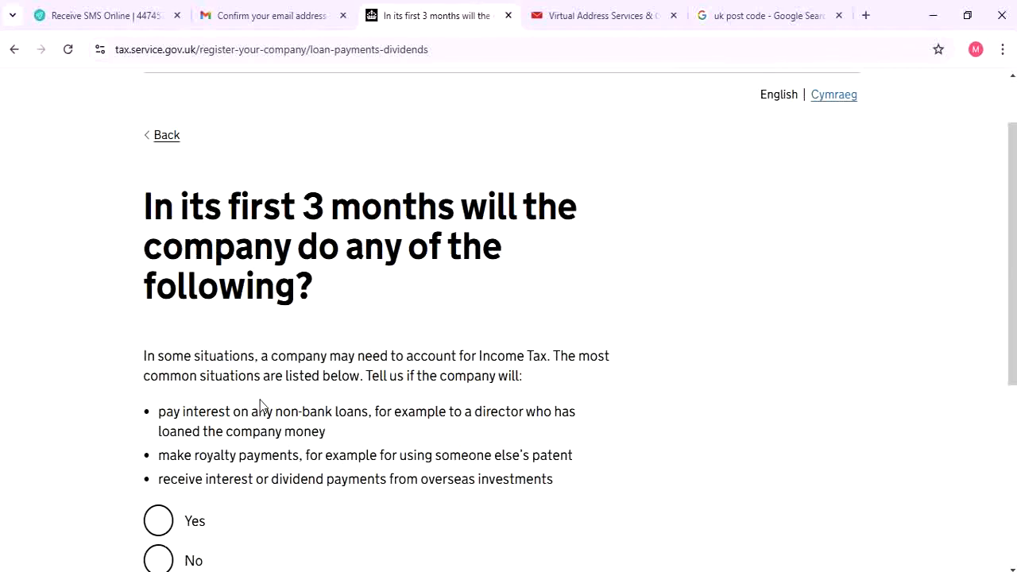
pyautogui.scroll(-1, 260, 405)
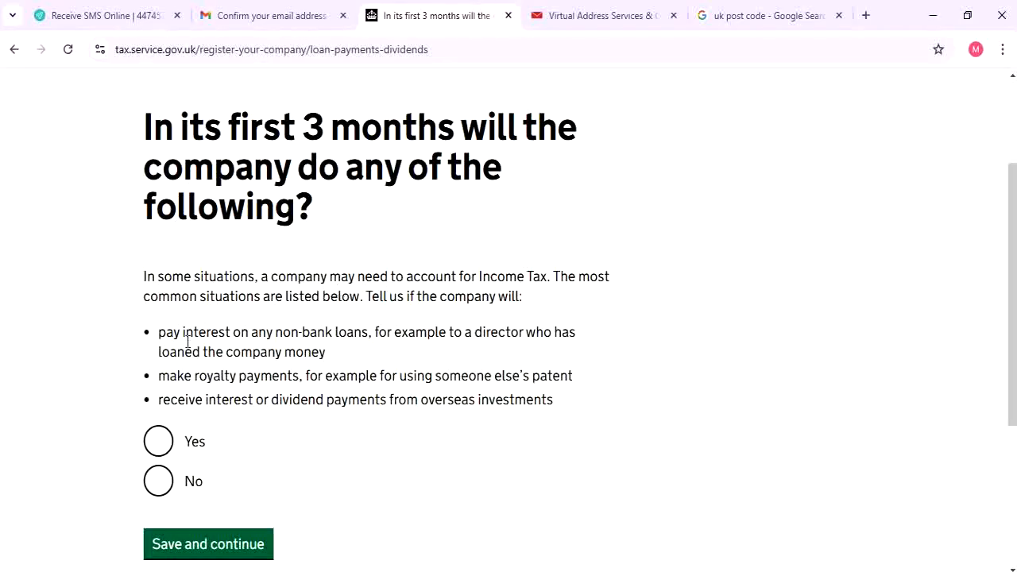
pyautogui.click(157, 488)
pyautogui.scroll(-2, 268, 451)
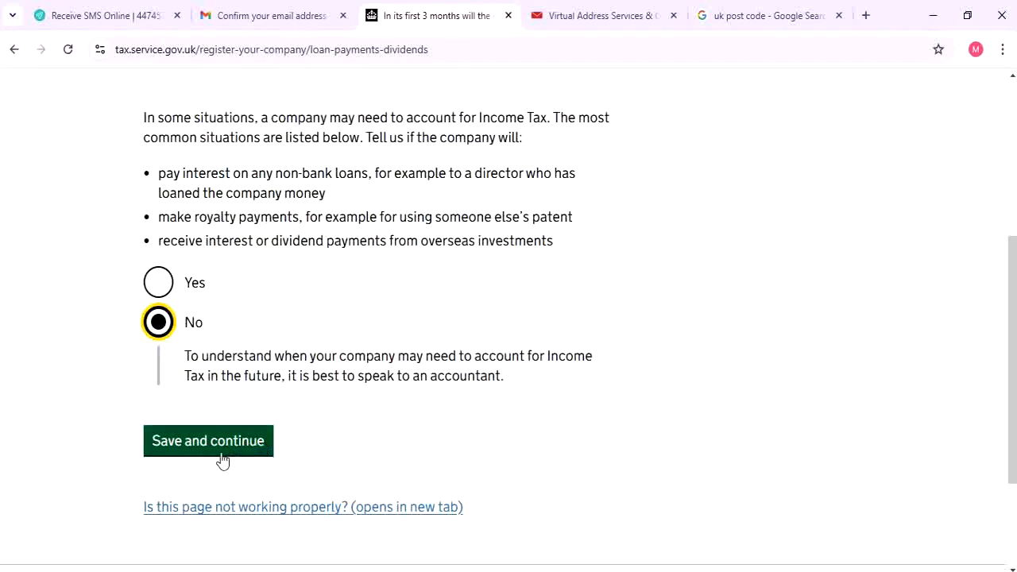
pyautogui.click(225, 436)
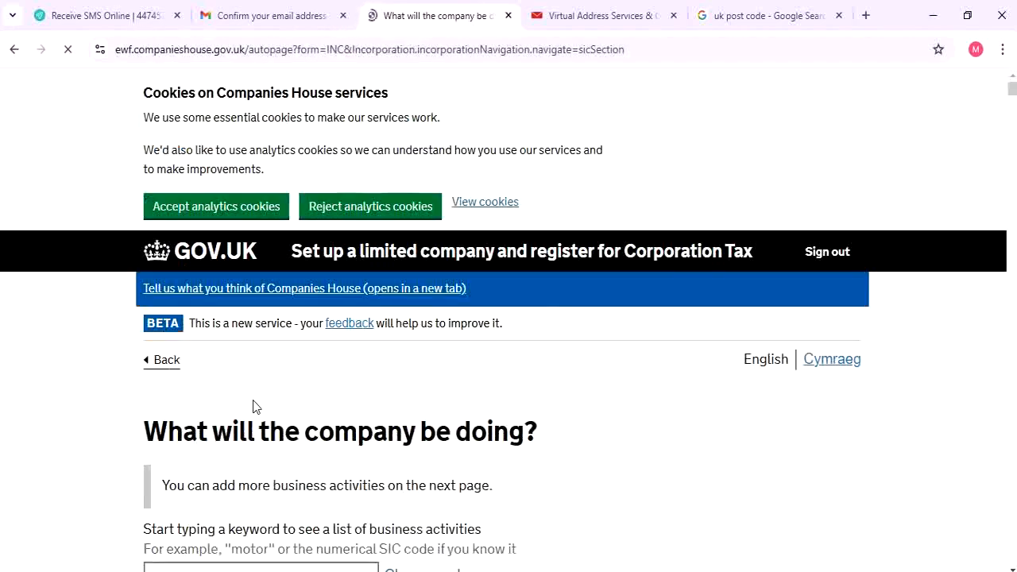
# Search 'motor' and save Manufacture of electric motors, generators and transformers as the business activity
pyautogui.scroll(-2, 203, 413)
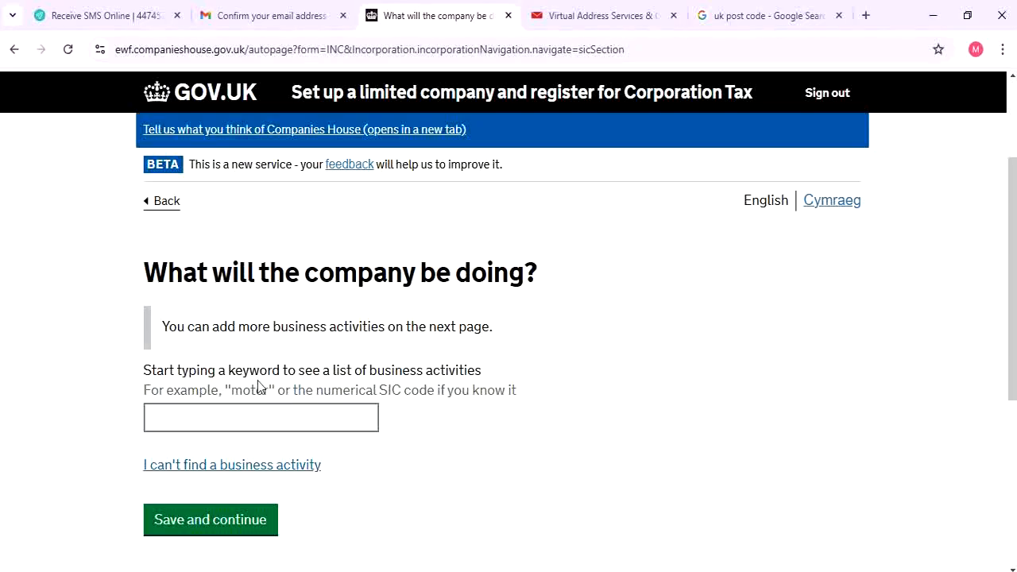
pyautogui.click(346, 413)
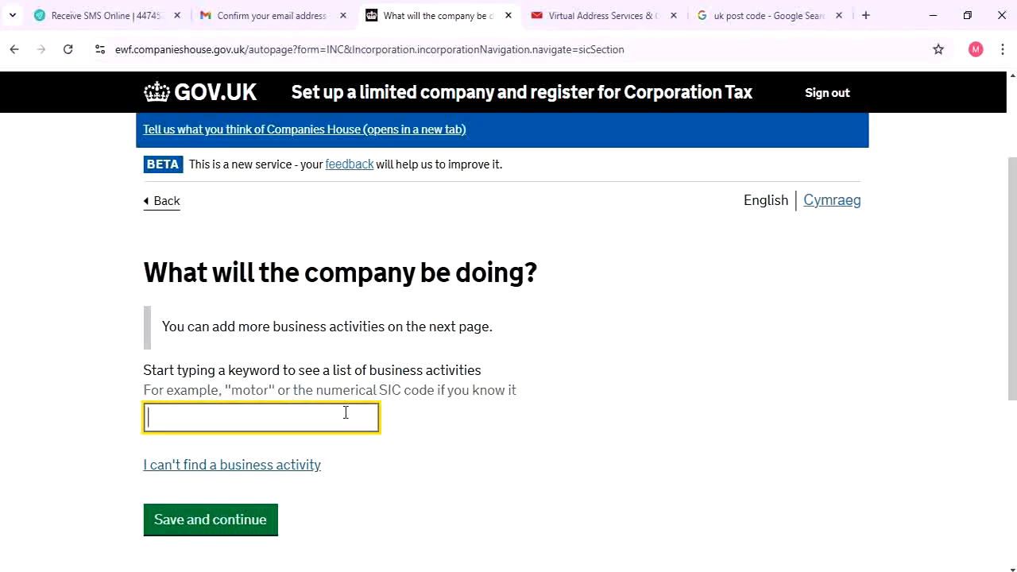
pyautogui.write('ecc')
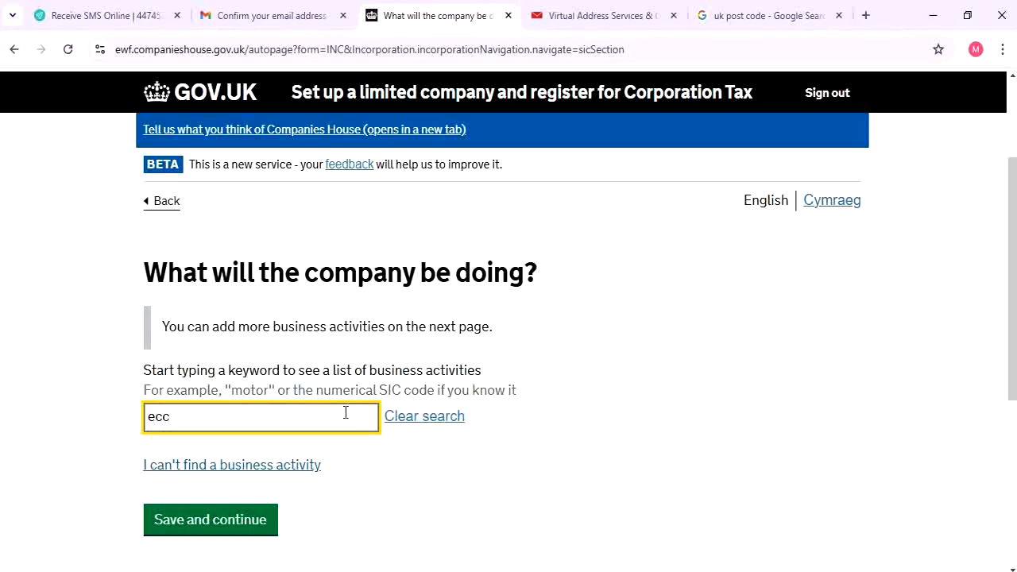
pyautogui.press('BackSpace')
pyautogui.press('BackSpace')
pyautogui.press('BackSpace')
pyautogui.write('motor')
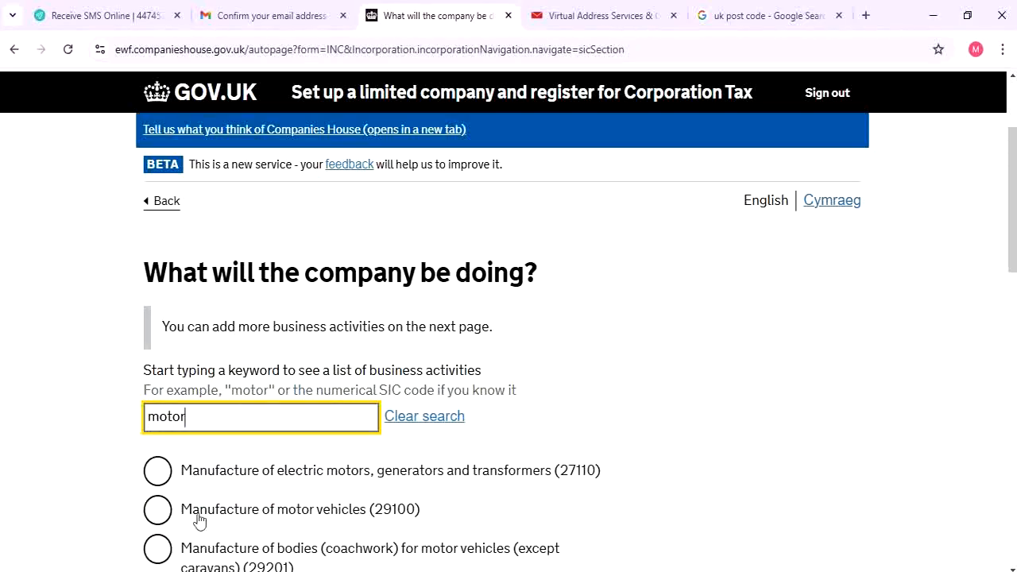
pyautogui.click(211, 478)
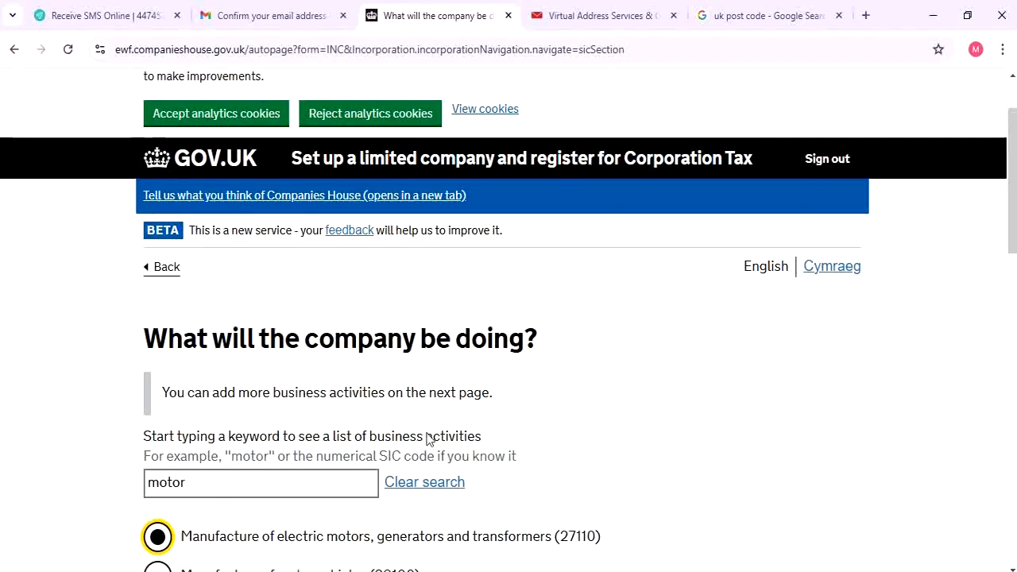
pyautogui.scroll(-10, 427, 438)
pyautogui.scroll(-3, 427, 438)
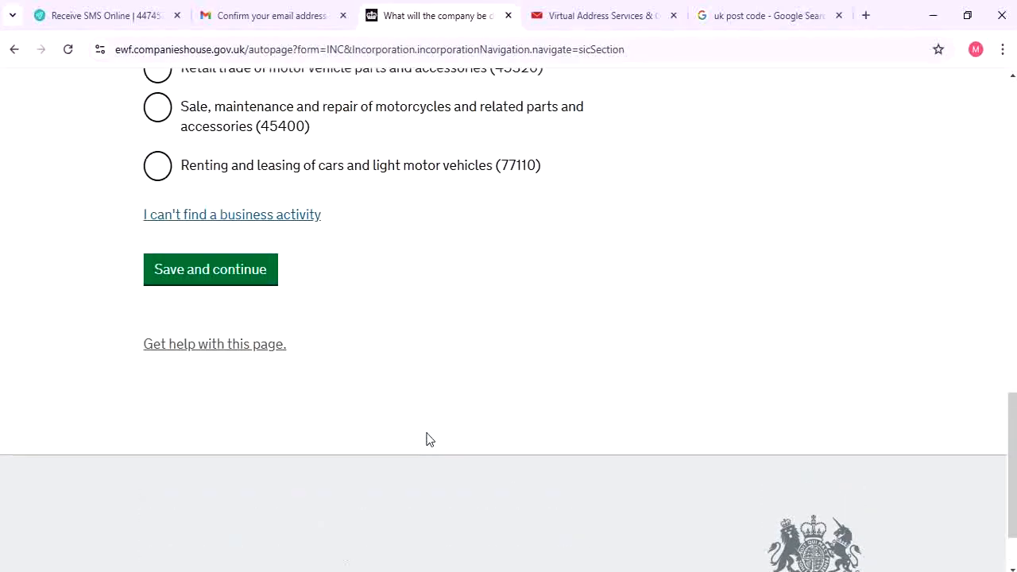
pyautogui.scroll(2, 386, 457)
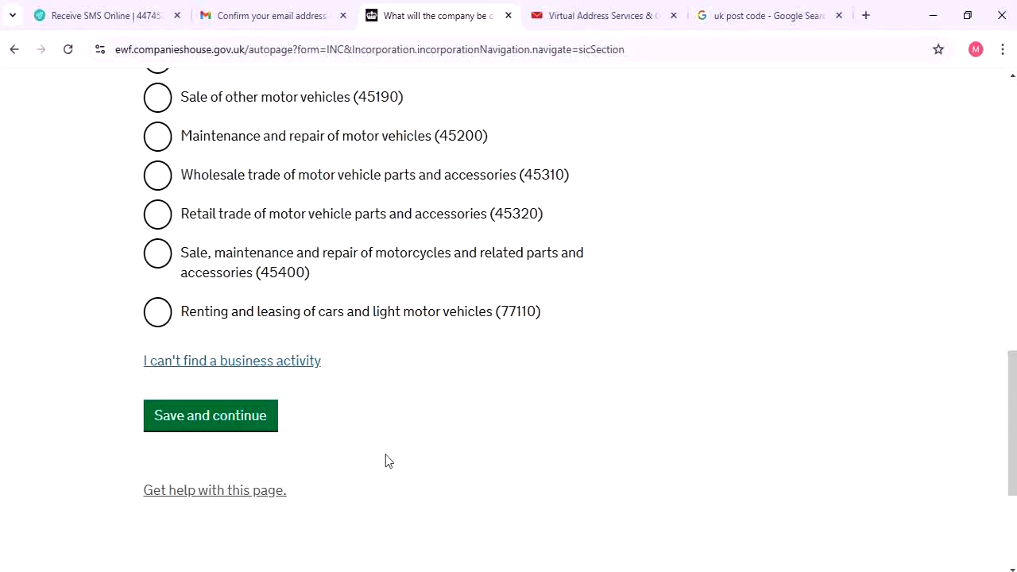
pyautogui.click(200, 430)
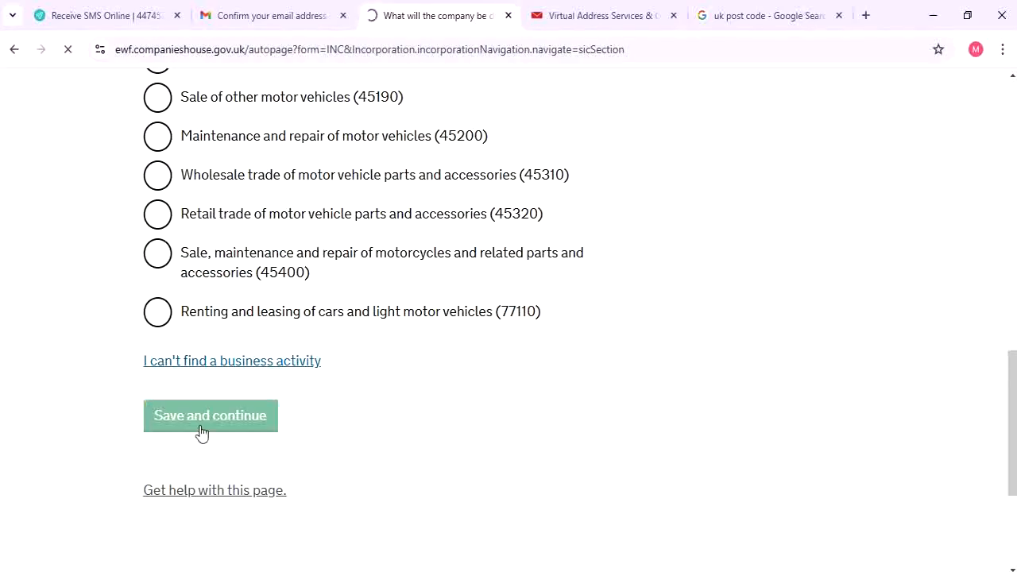
# Confirm the listed business activity 27110 and continue
pyautogui.scroll(-3, 200, 432)
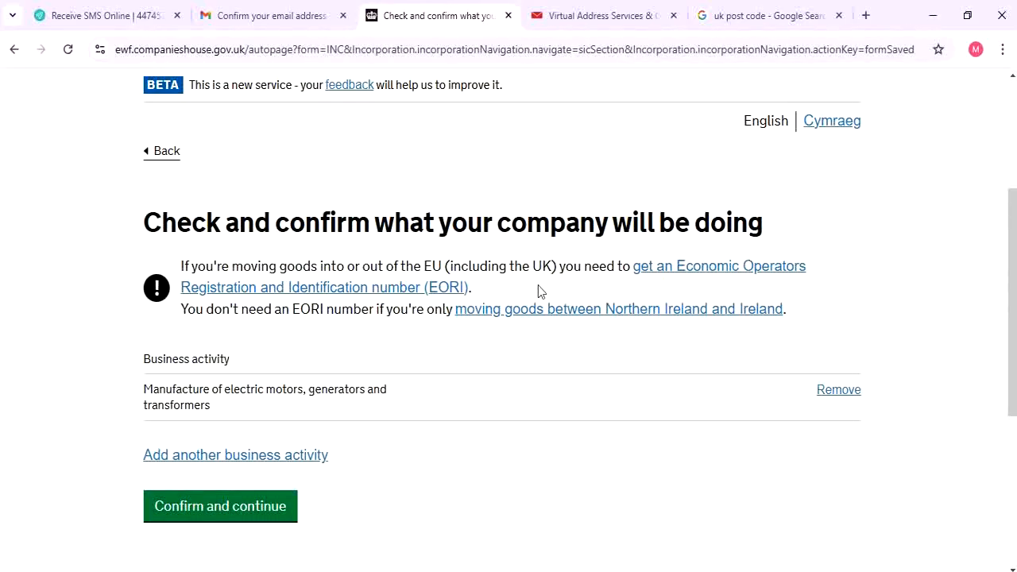
pyautogui.scroll(-1, 342, 457)
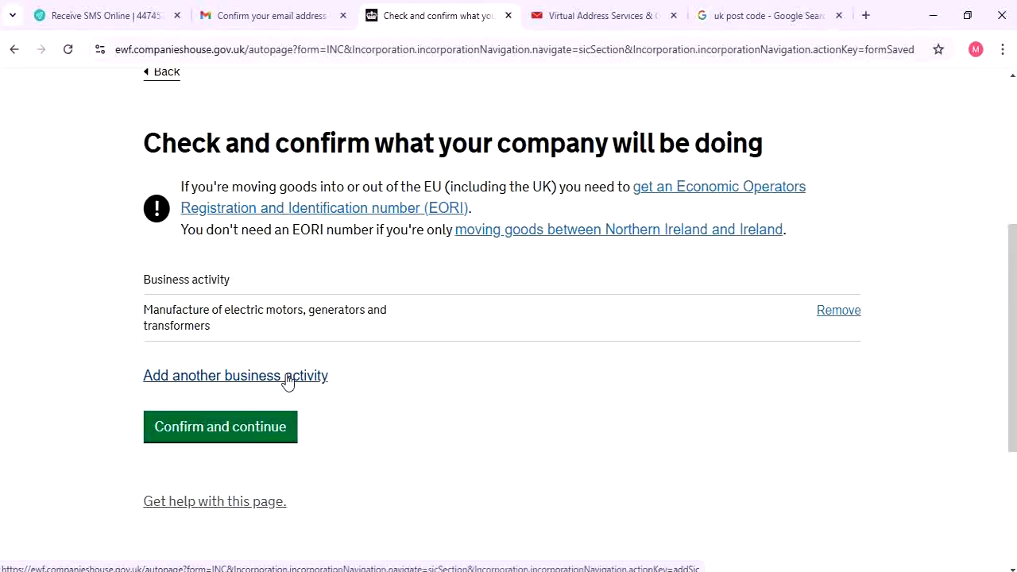
pyautogui.click(197, 427)
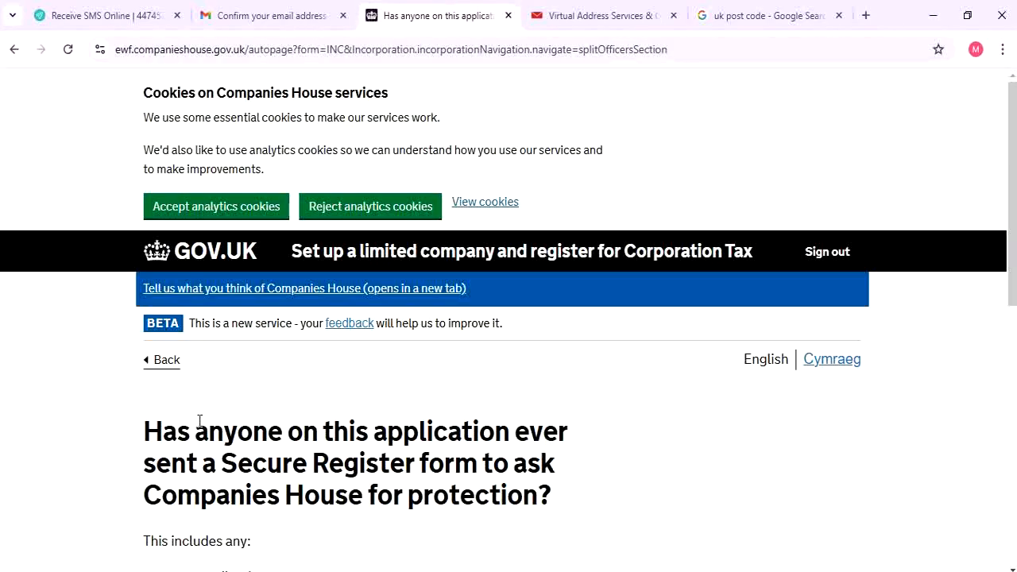
# Answer No to the Secure Register protection question and save
pyautogui.scroll(-1, 202, 421)
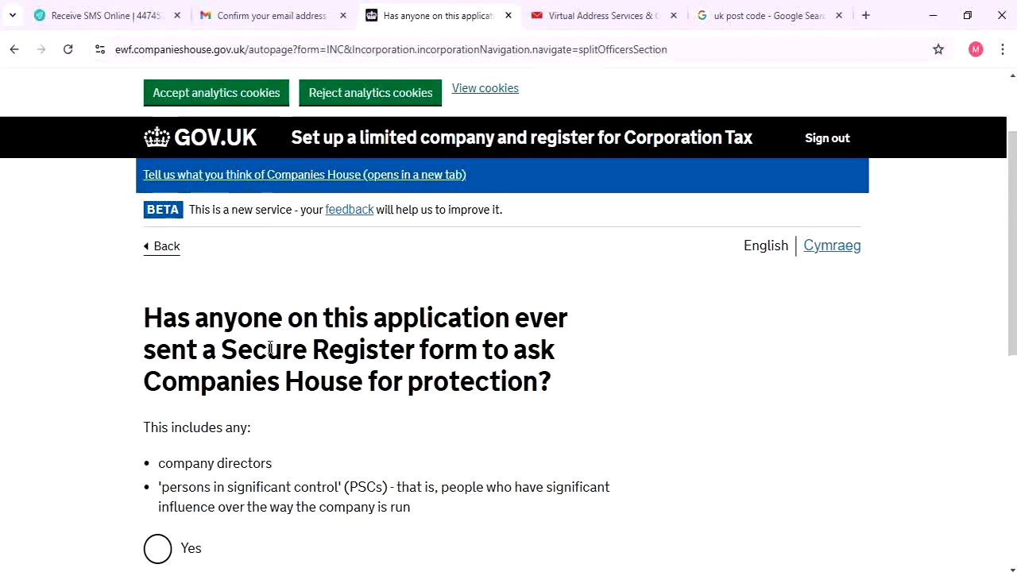
pyautogui.scroll(-3, 276, 347)
pyautogui.scroll(1, 277, 347)
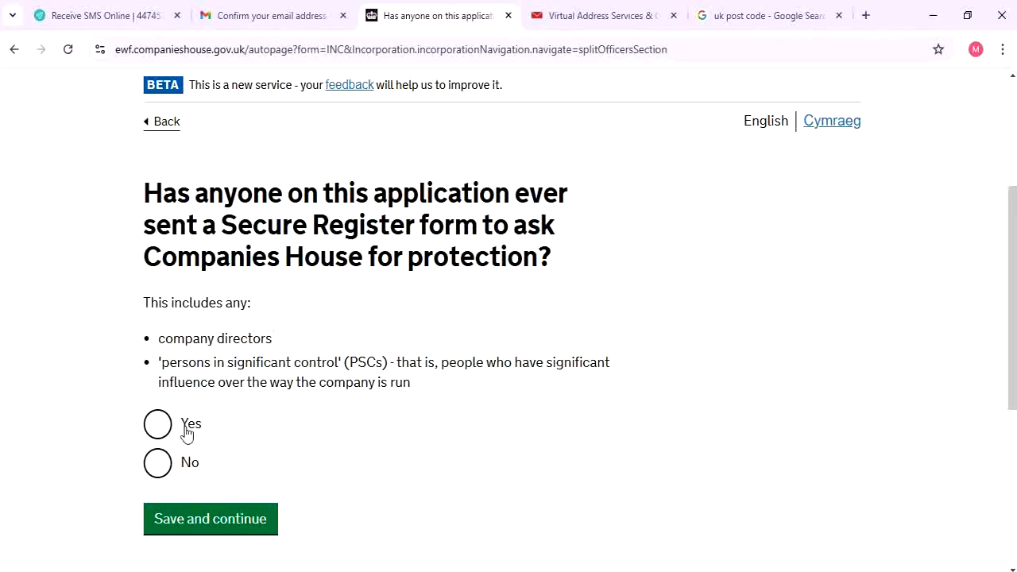
pyautogui.click(182, 466)
pyautogui.click(226, 523)
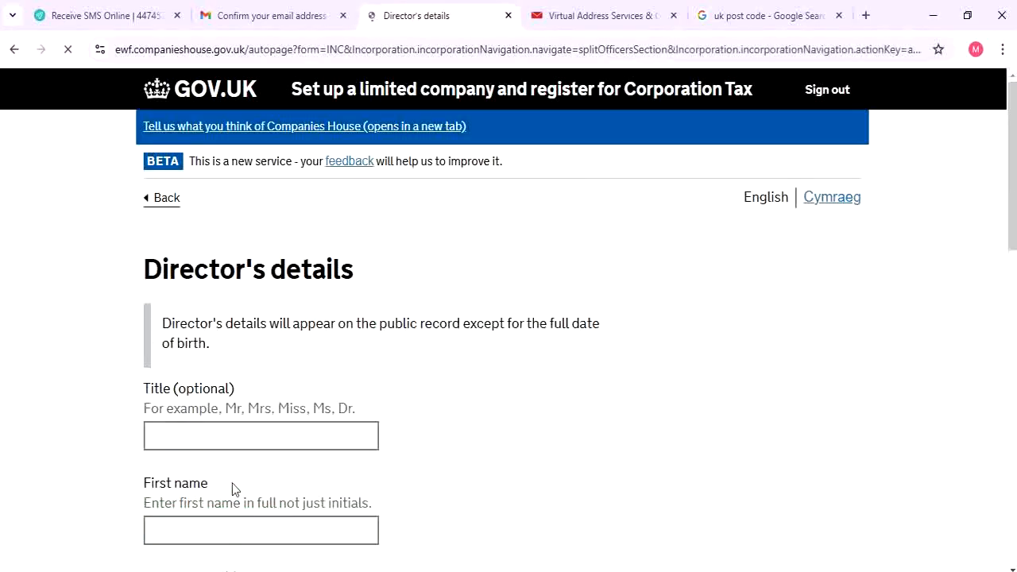
# Enter the director's title, first name and last name, leaving the middle name blank
pyautogui.scroll(-3, 239, 447)
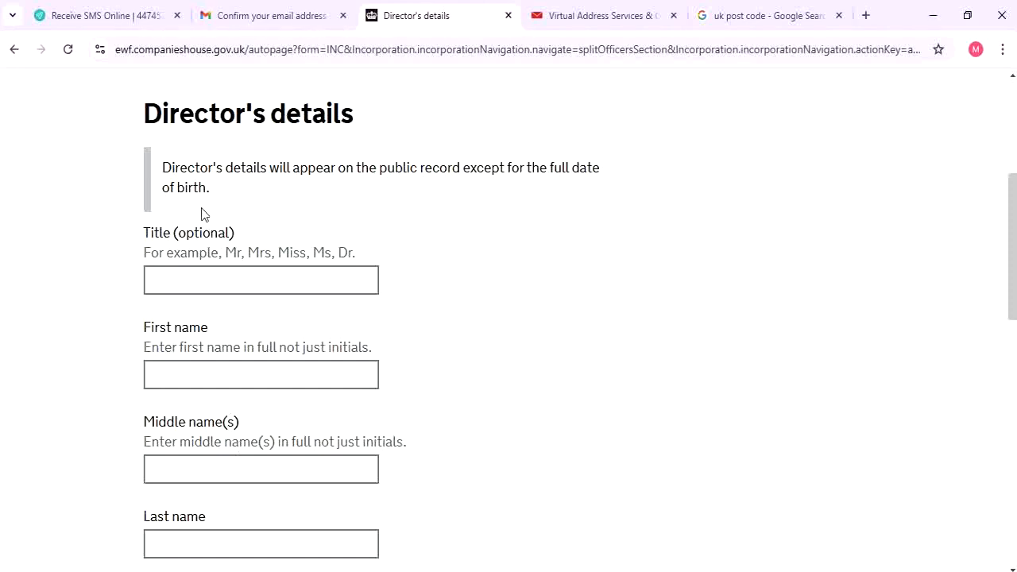
pyautogui.click(259, 275)
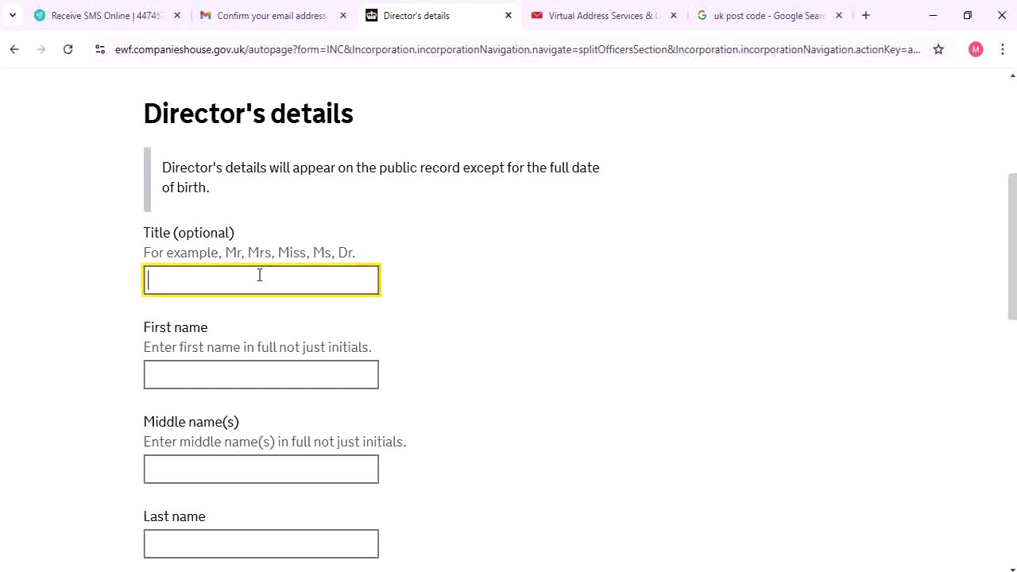
pyautogui.write('Mr')
pyautogui.press('Tab')
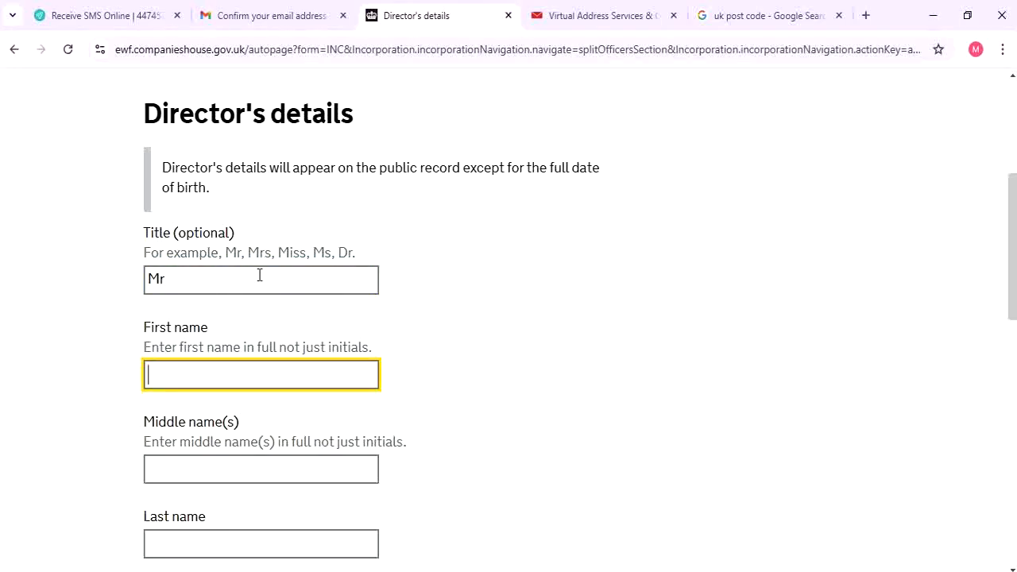
pyautogui.press('Tab')
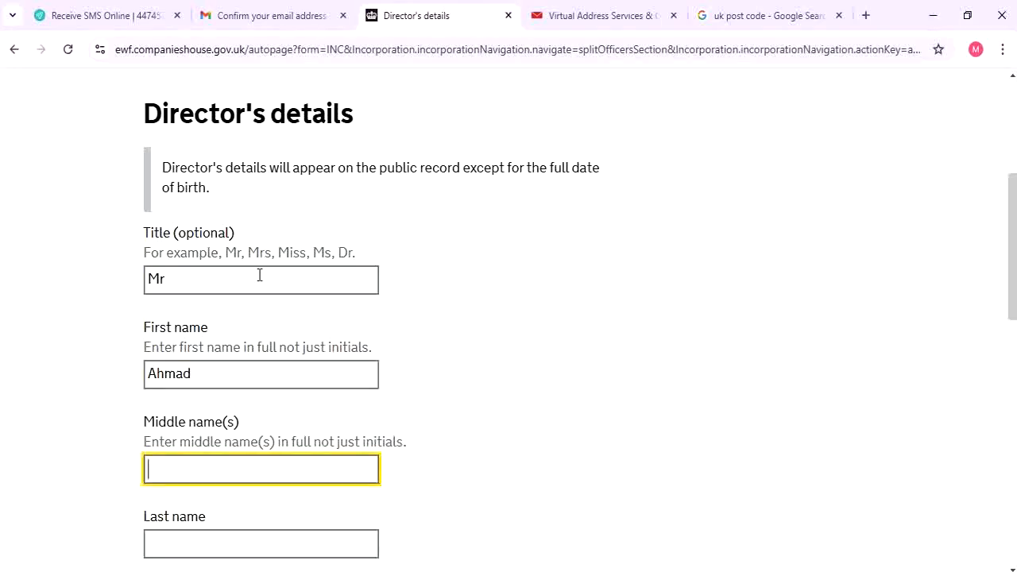
pyautogui.press('Tab')
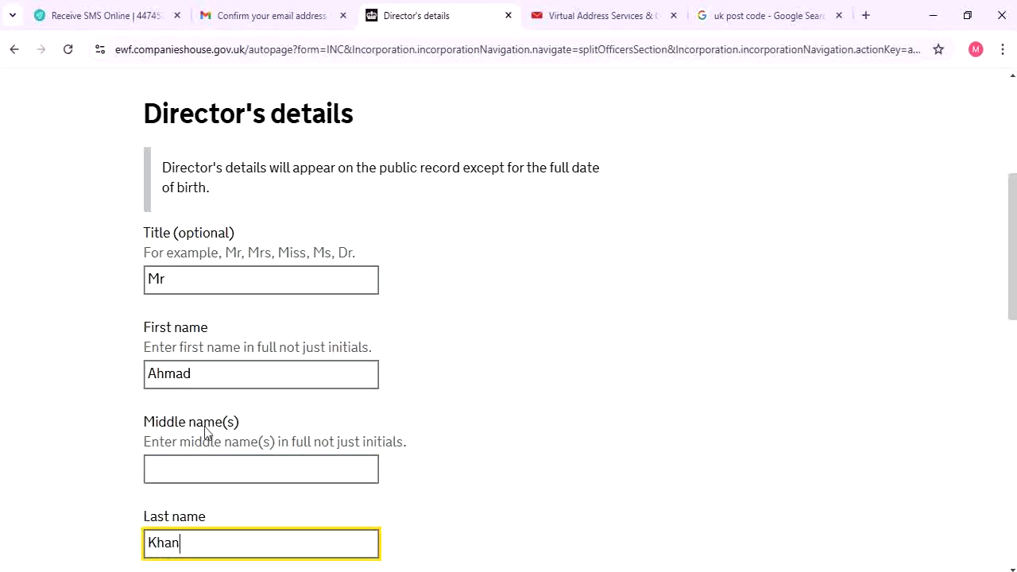
pyautogui.click(206, 470)
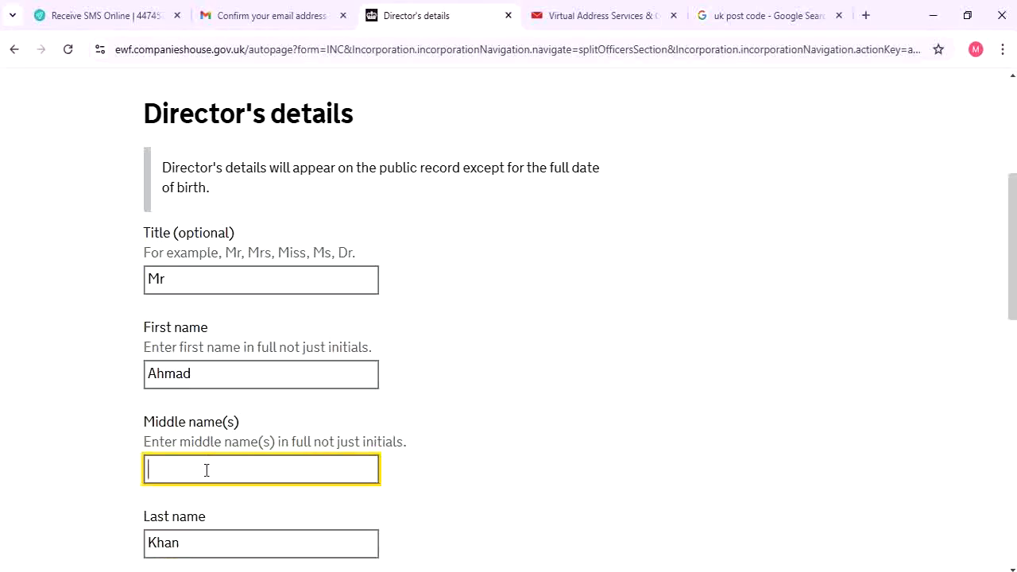
pyautogui.click(209, 385)
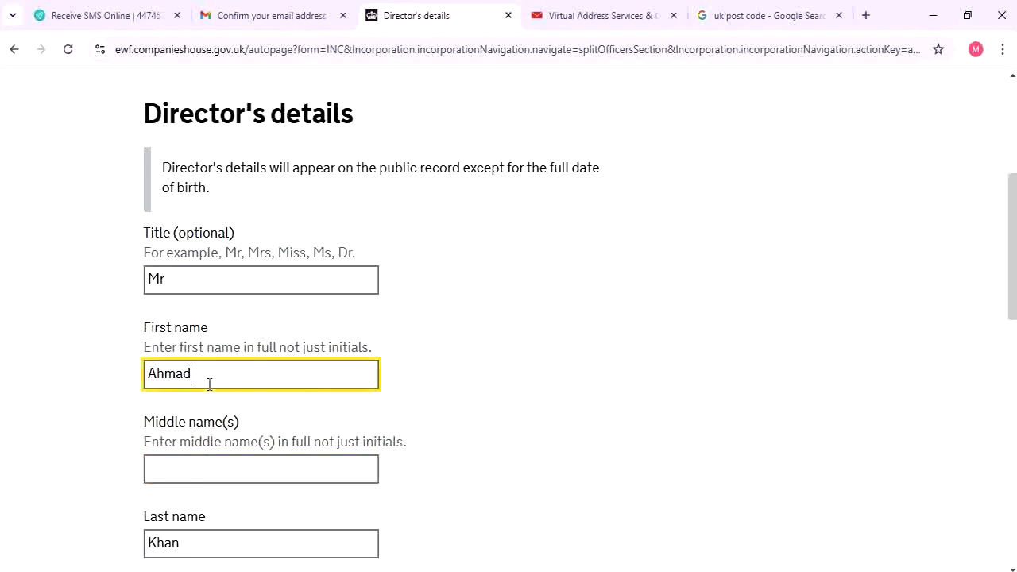
# State the director used no other business name and set nationality to Pakistani
pyautogui.scroll(-4, 155, 241)
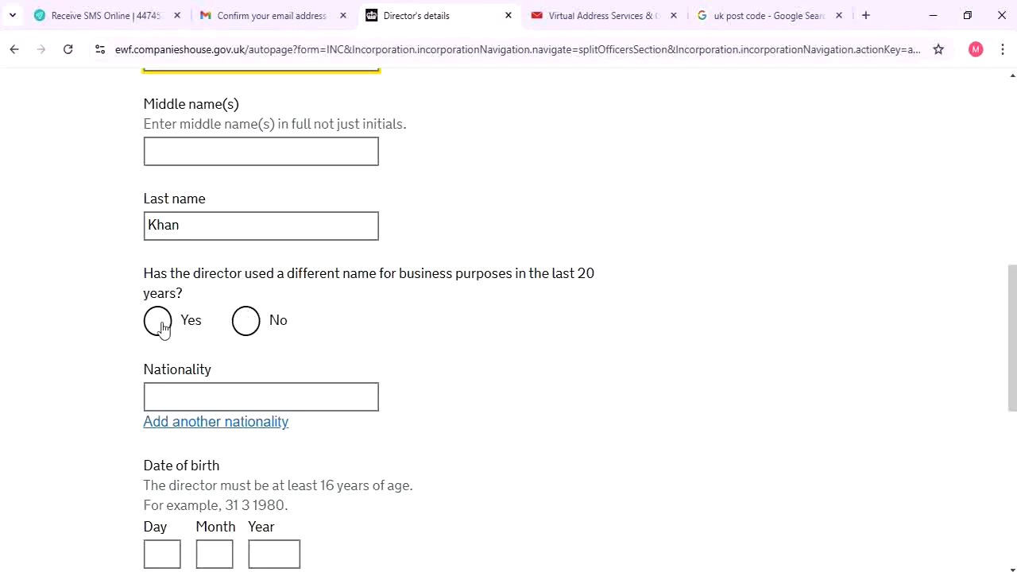
pyautogui.click(247, 321)
pyautogui.click(225, 236)
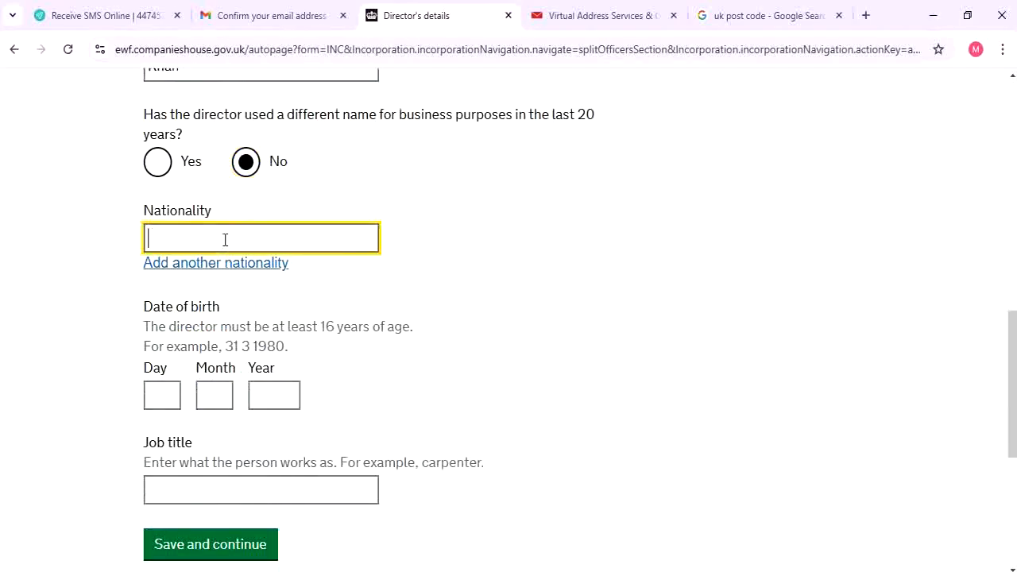
pyautogui.write('Paki')
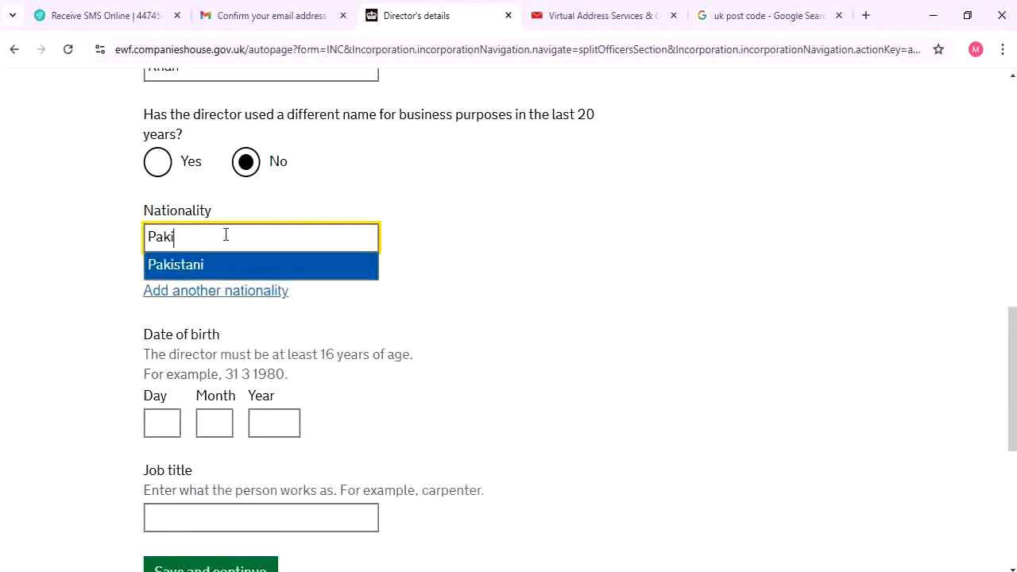
pyautogui.press('Return')
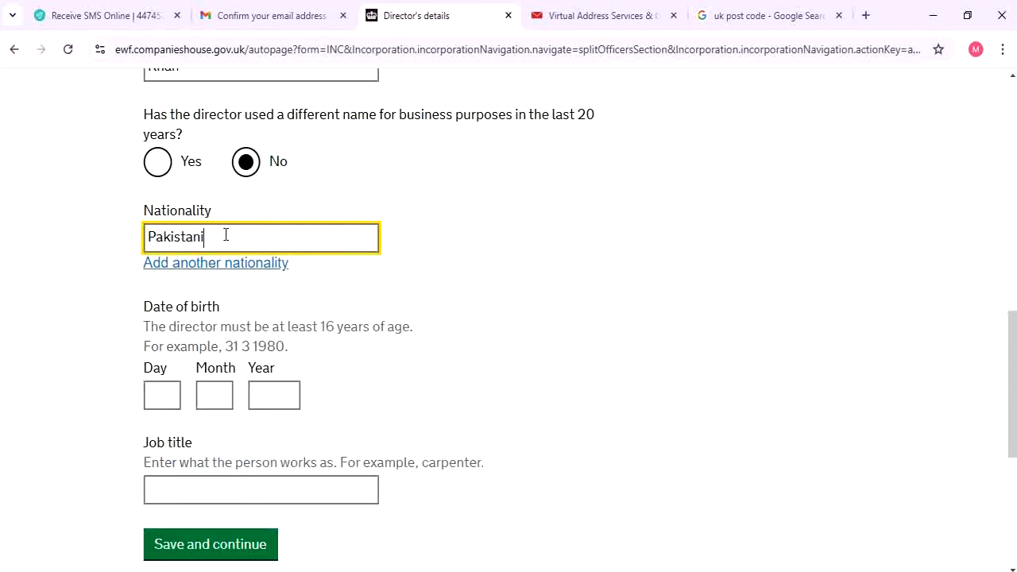
# Enter the director's date of birth in the day, month and year fields
pyautogui.click(159, 392)
pyautogui.write('14')
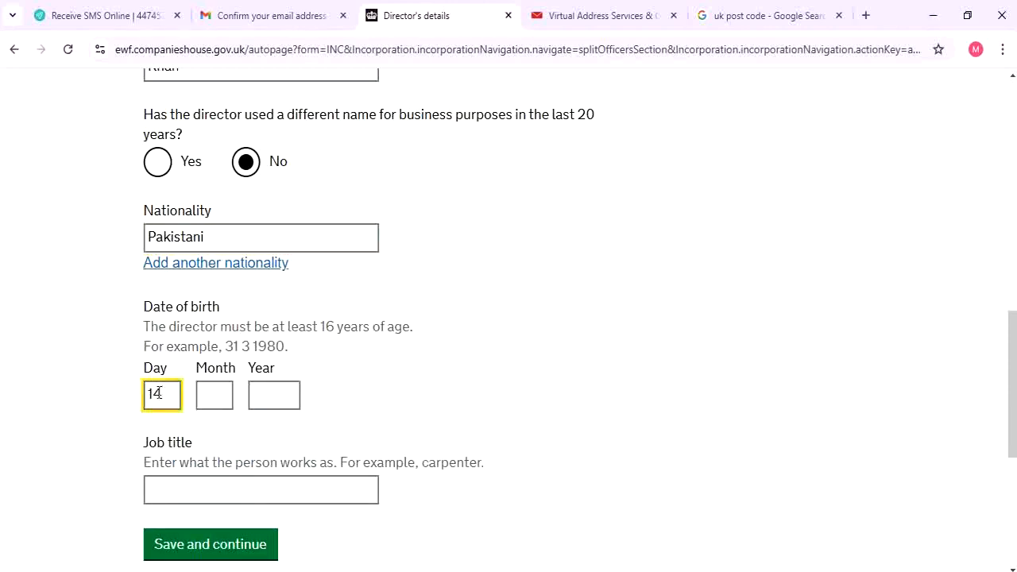
pyautogui.click(215, 400)
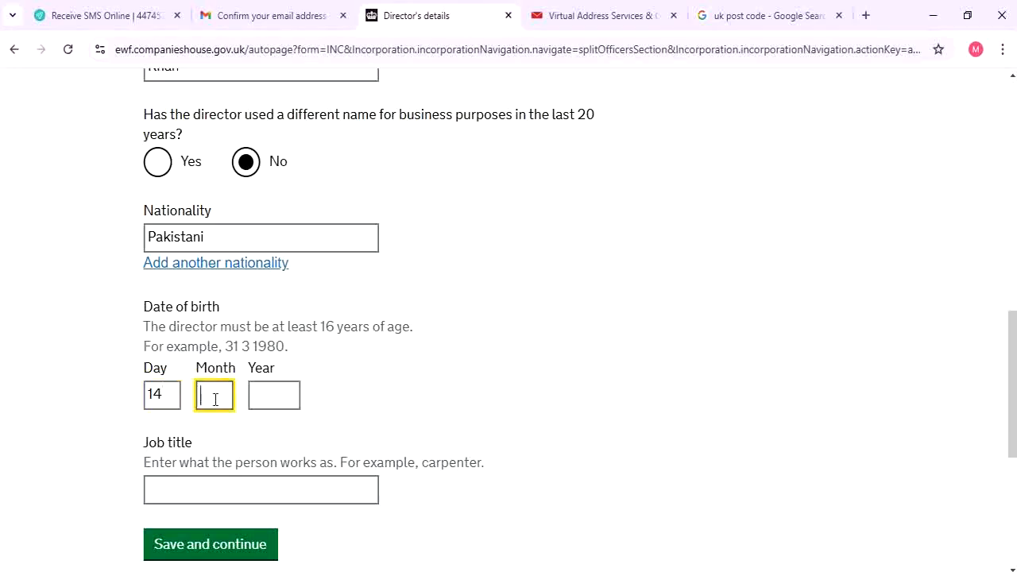
pyautogui.write('5')
pyautogui.press('Tab')
pyautogui.write('2')
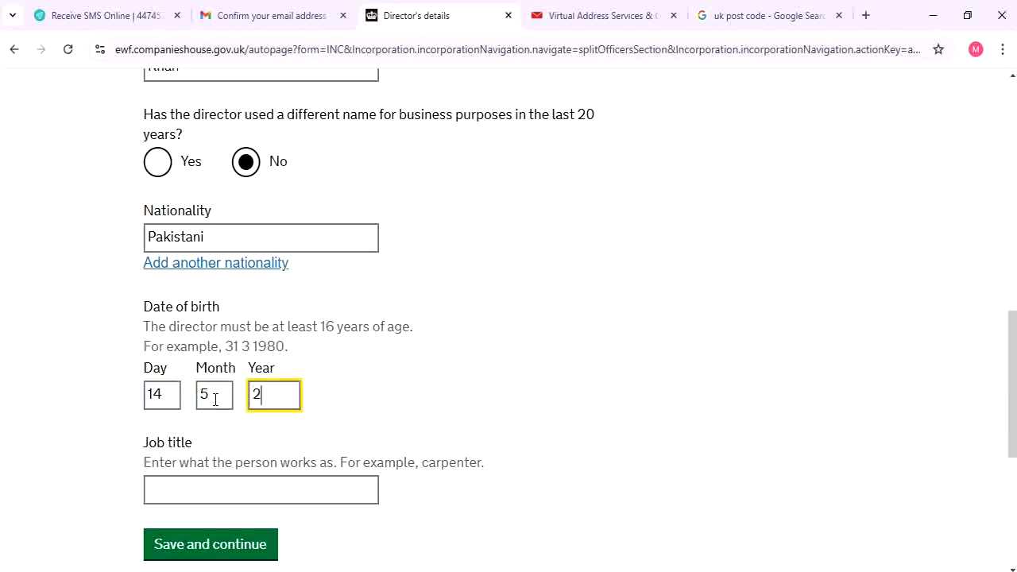
pyautogui.press('BackSpace')
# Set the job title to Company Director and save the director's details
pyautogui.scroll(-1, 223, 416)
pyautogui.click(223, 416)
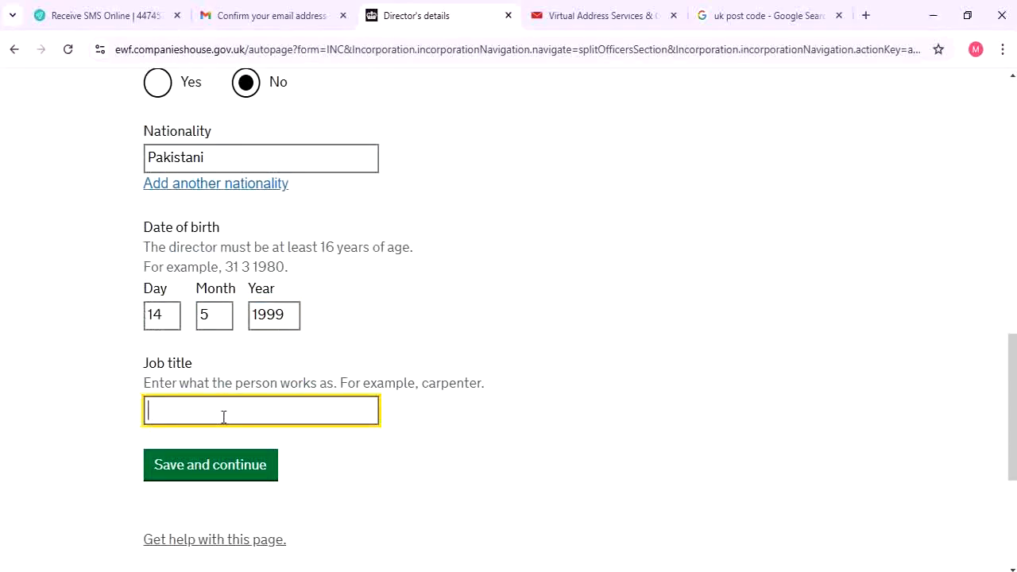
pyautogui.write('Direct')
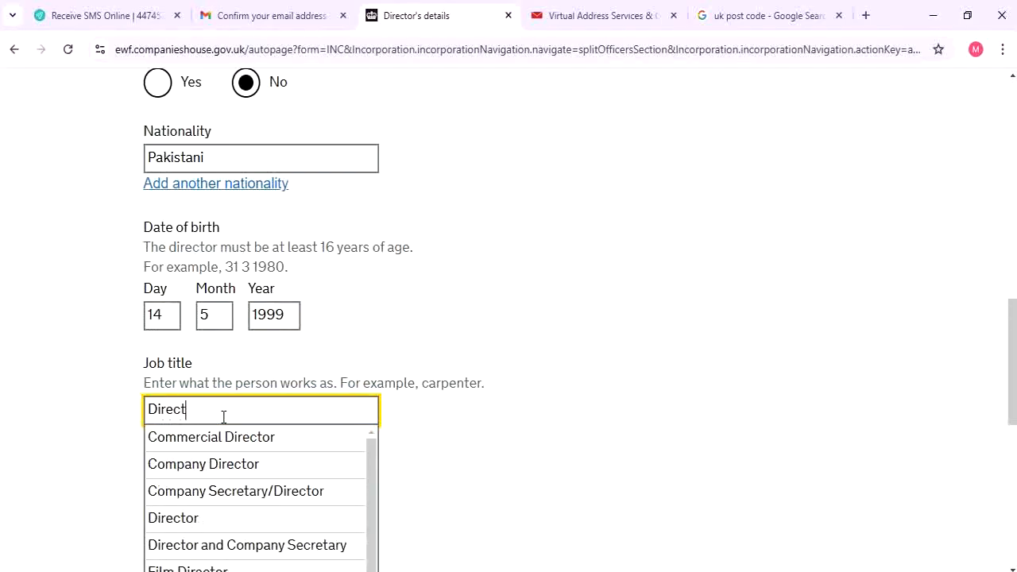
pyautogui.write('or')
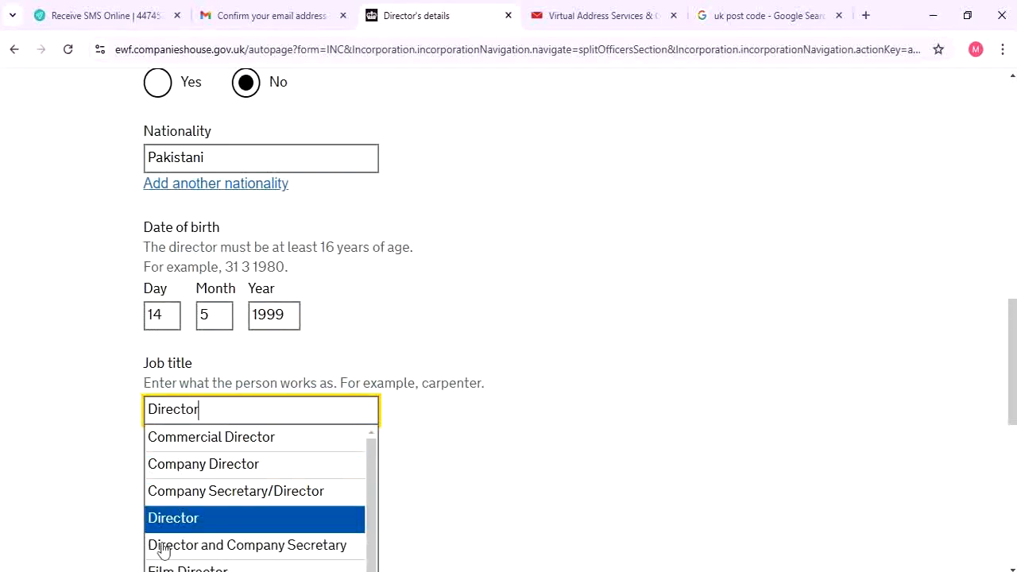
pyautogui.click(217, 469)
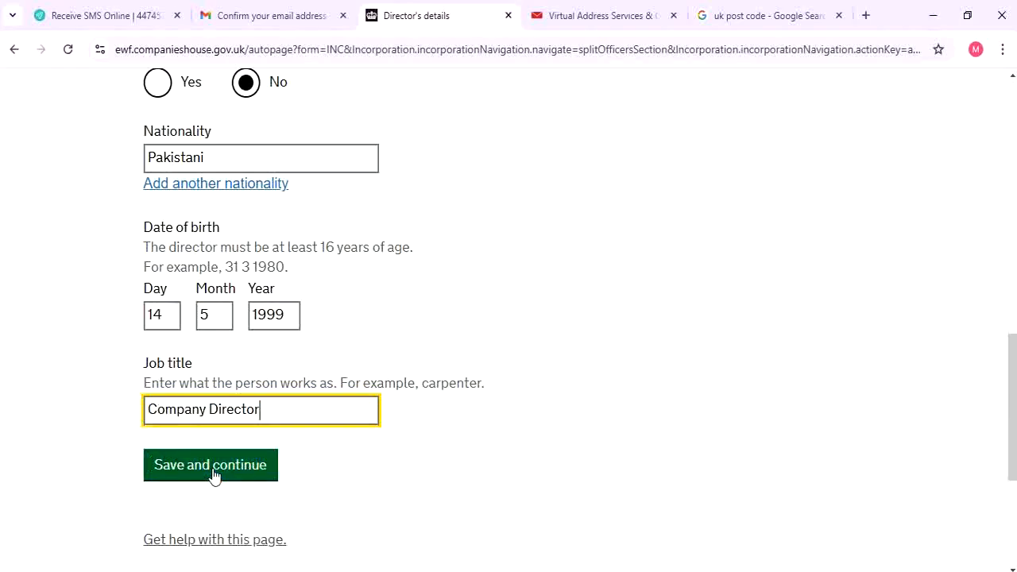
pyautogui.click(213, 475)
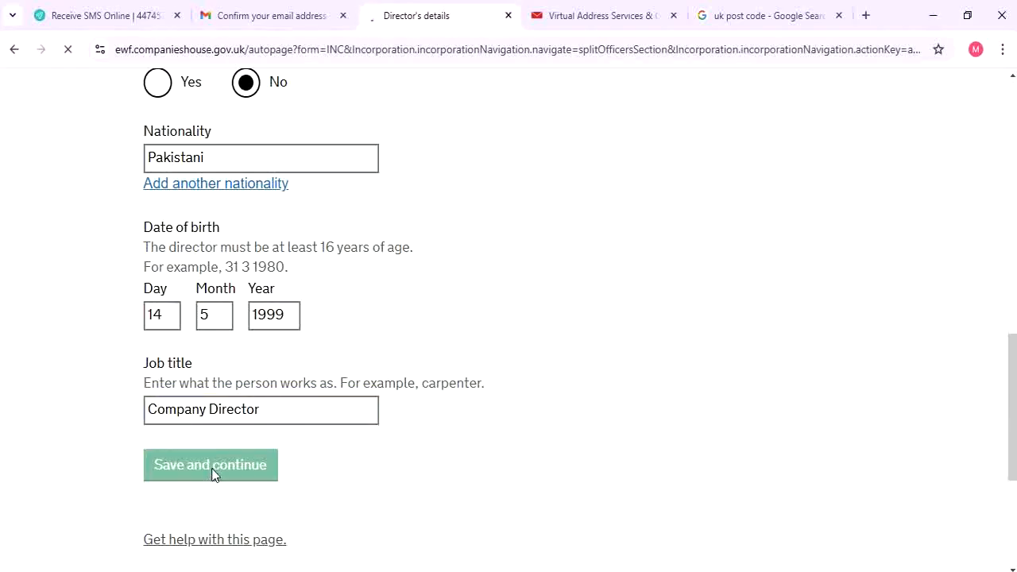
# Choose 'A different address' for the director's correspondence address and save the choice
pyautogui.scroll(-3, 238, 445)
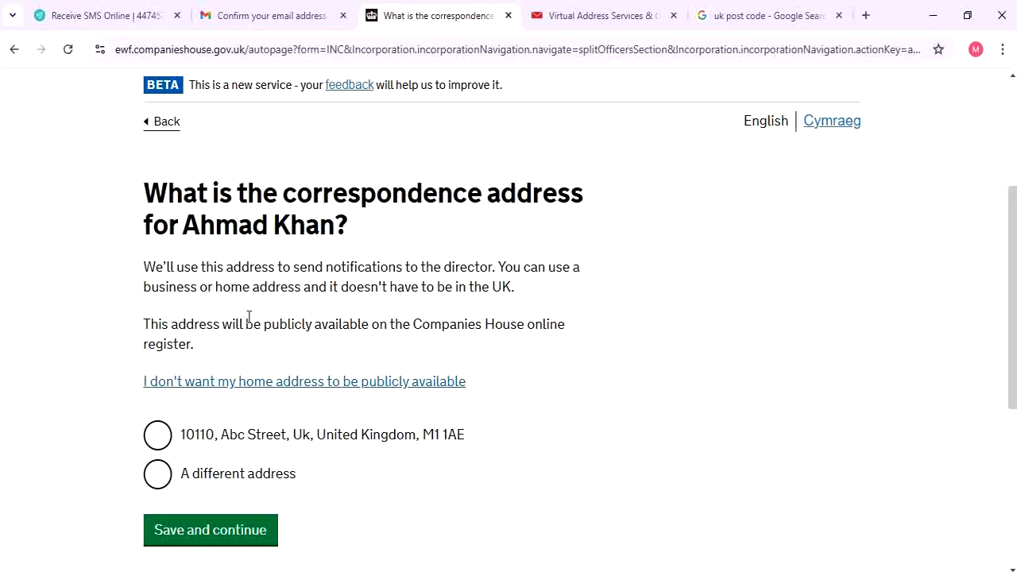
pyautogui.click(177, 475)
pyautogui.click(234, 543)
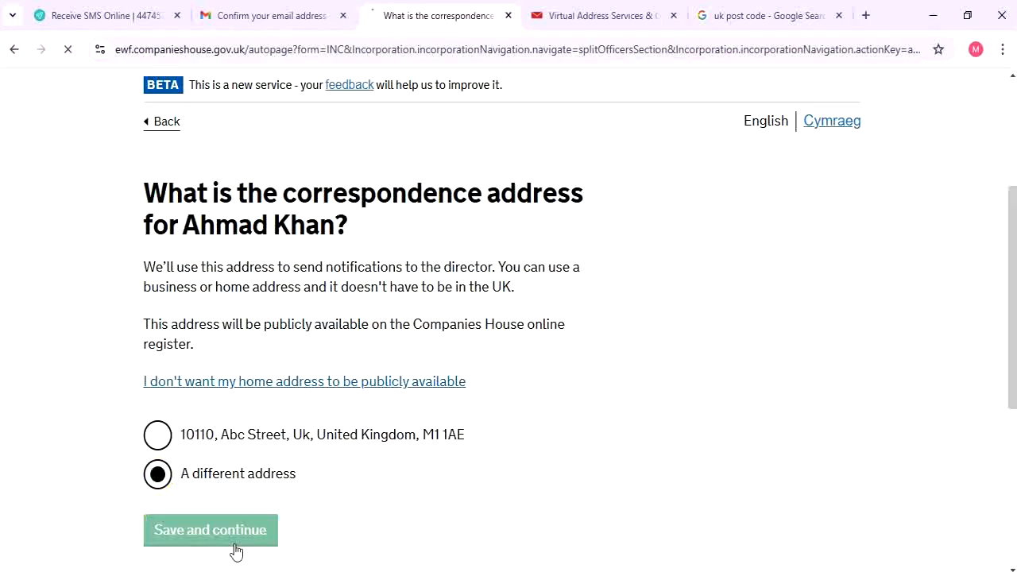
pyautogui.scroll(-4, 272, 482)
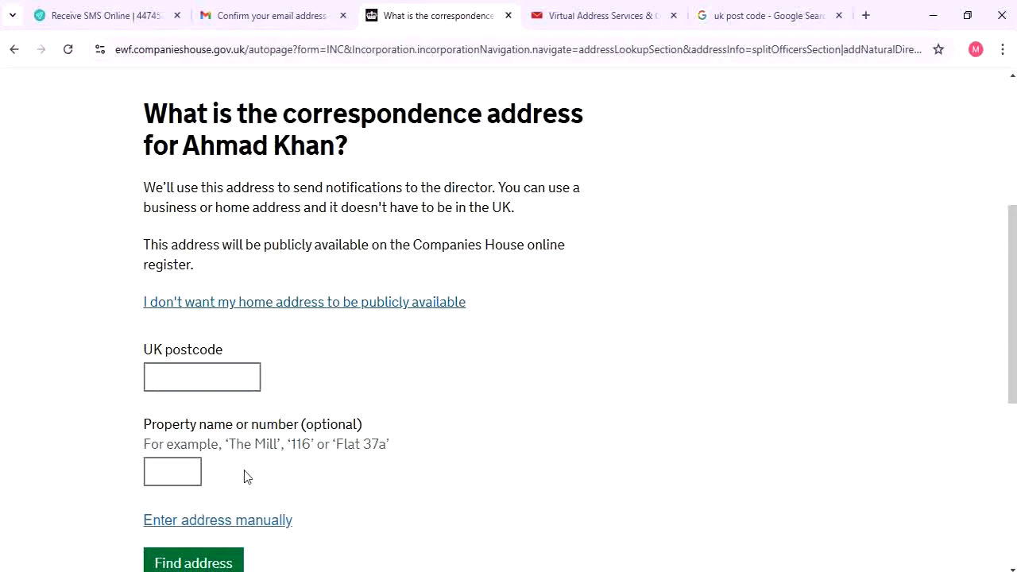
# Enter the correspondence address manually: property, first line, town, with Pakistan as country
pyautogui.click(217, 523)
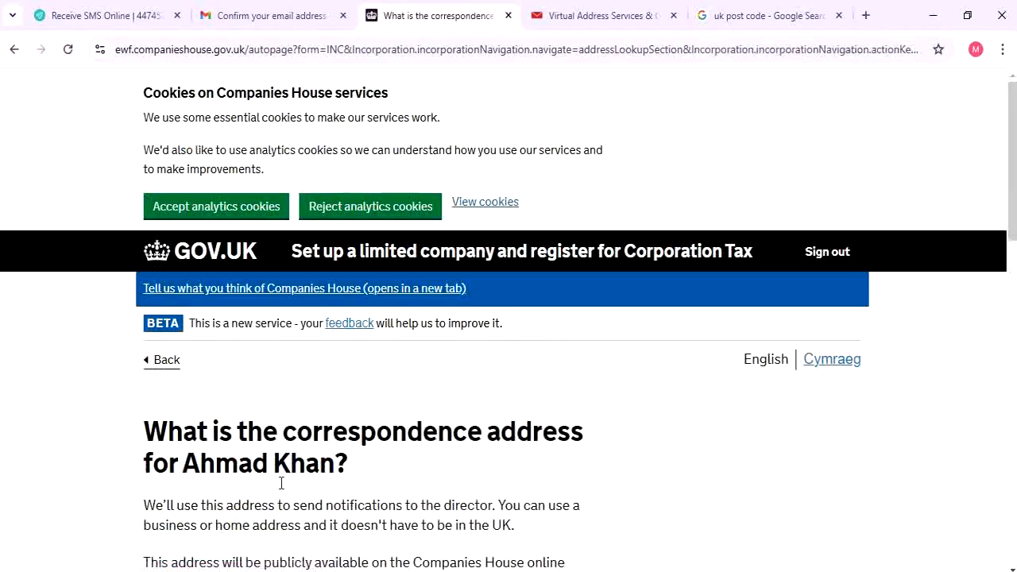
pyautogui.scroll(-7, 272, 415)
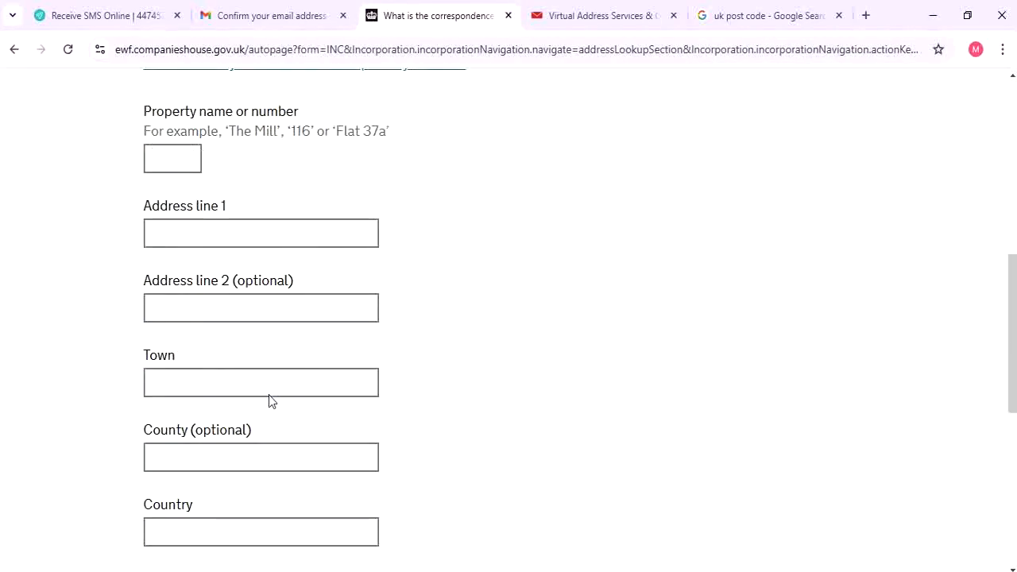
pyautogui.scroll(-2, 268, 399)
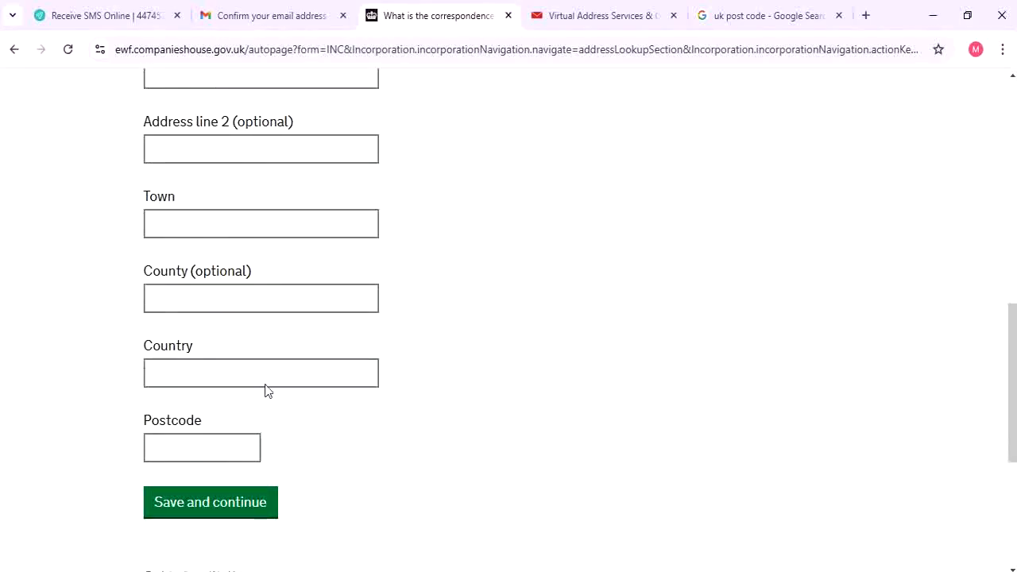
pyautogui.scroll(5, 247, 381)
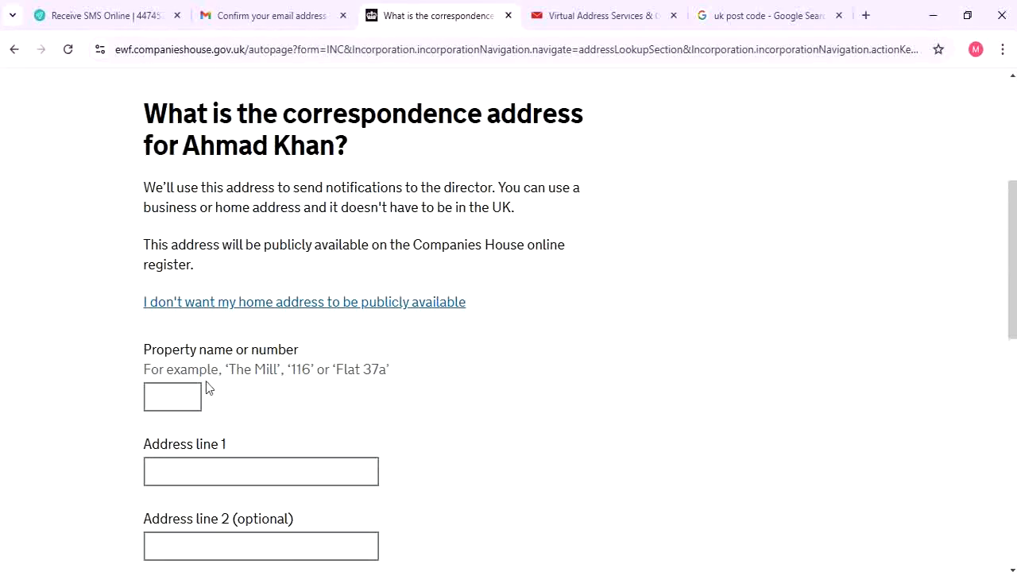
pyautogui.click(185, 391)
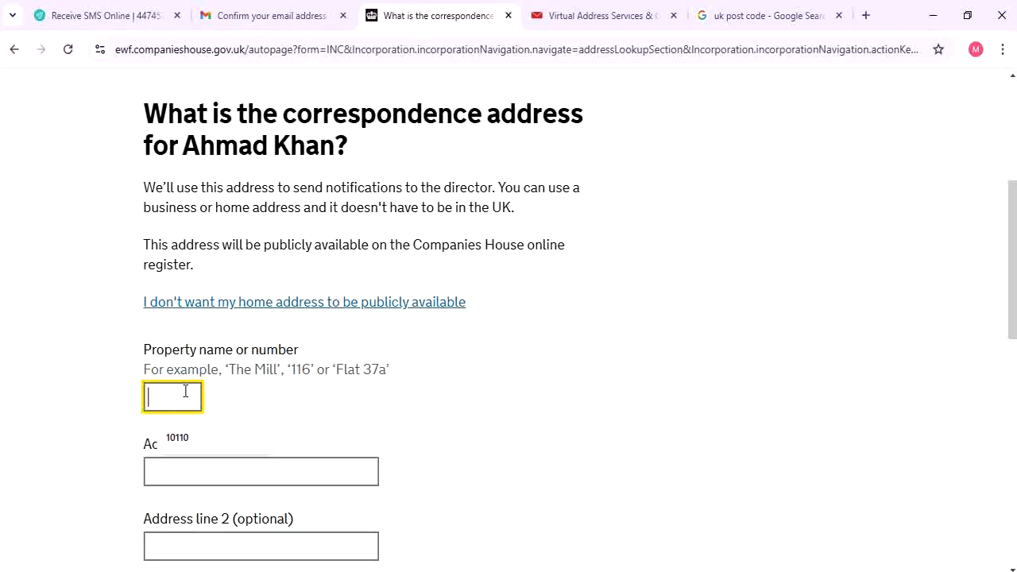
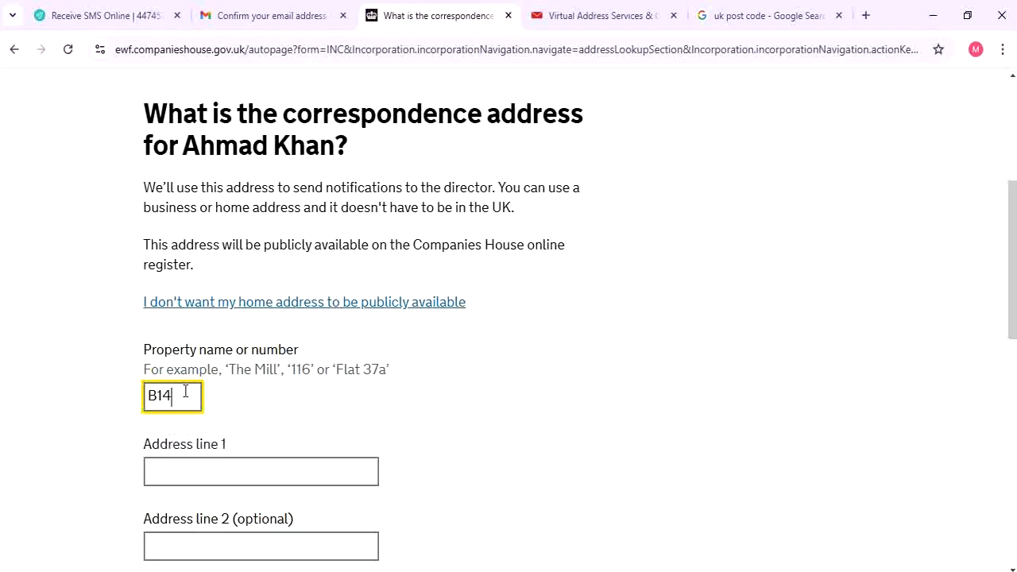
pyautogui.press('Tab')
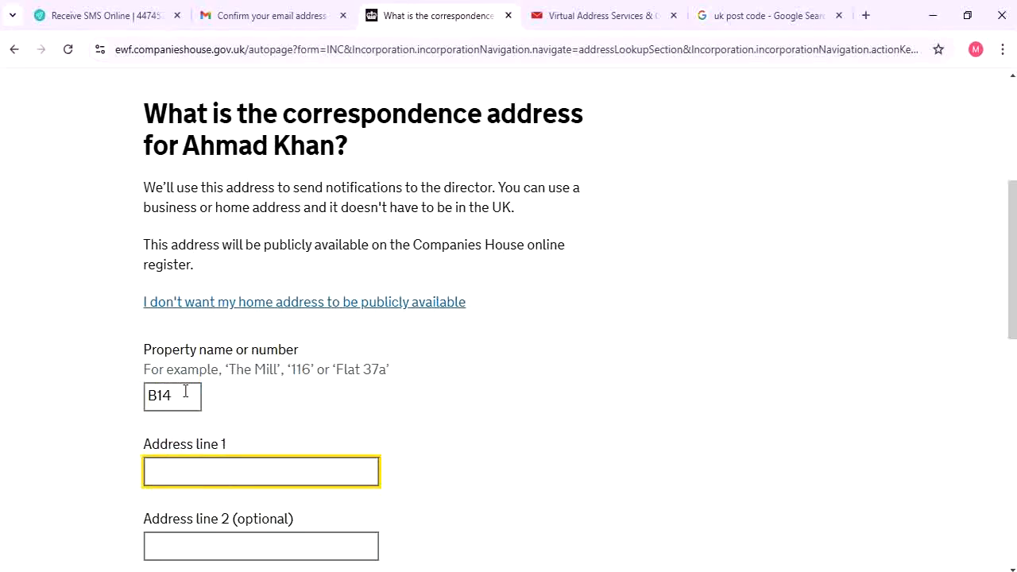
pyautogui.press('Tab')
pyautogui.press('Tab')
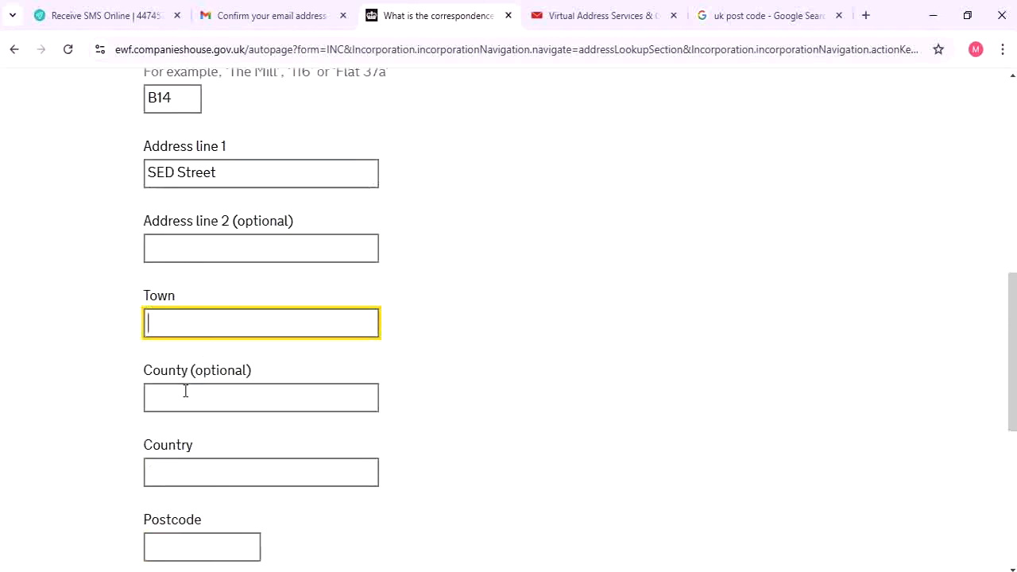
pyautogui.press('Tab')
pyautogui.press('Tab')
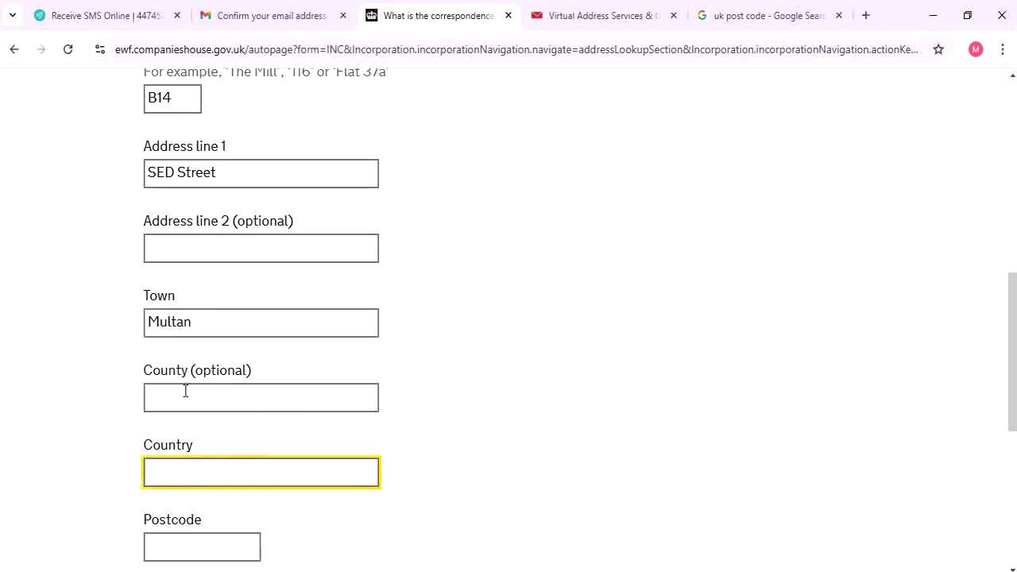
pyautogui.write('Paki')
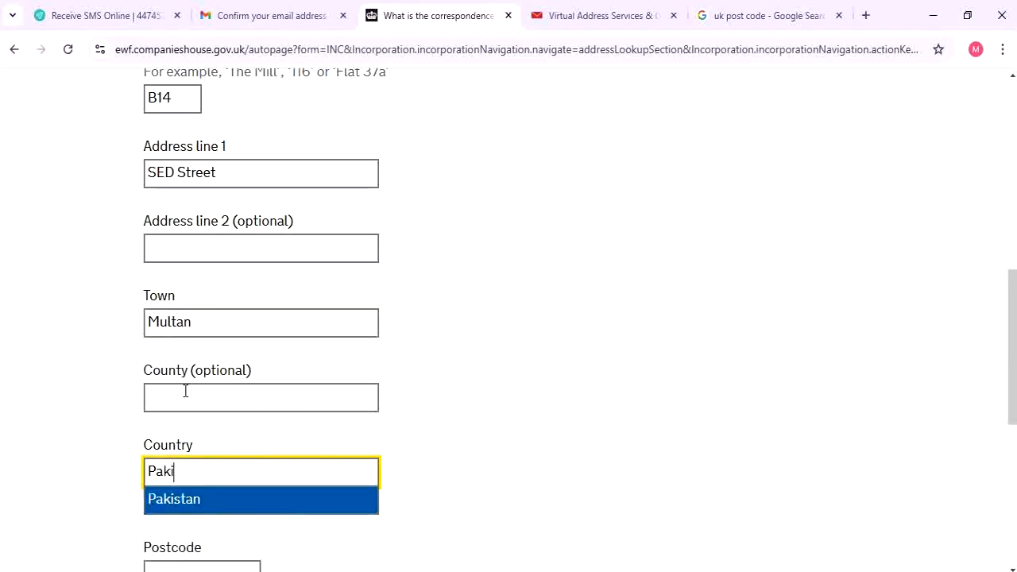
pyautogui.press('Return')
# Add the postcode, save the address, and decline Chrome's offer to save it
pyautogui.scroll(-2, 185, 391)
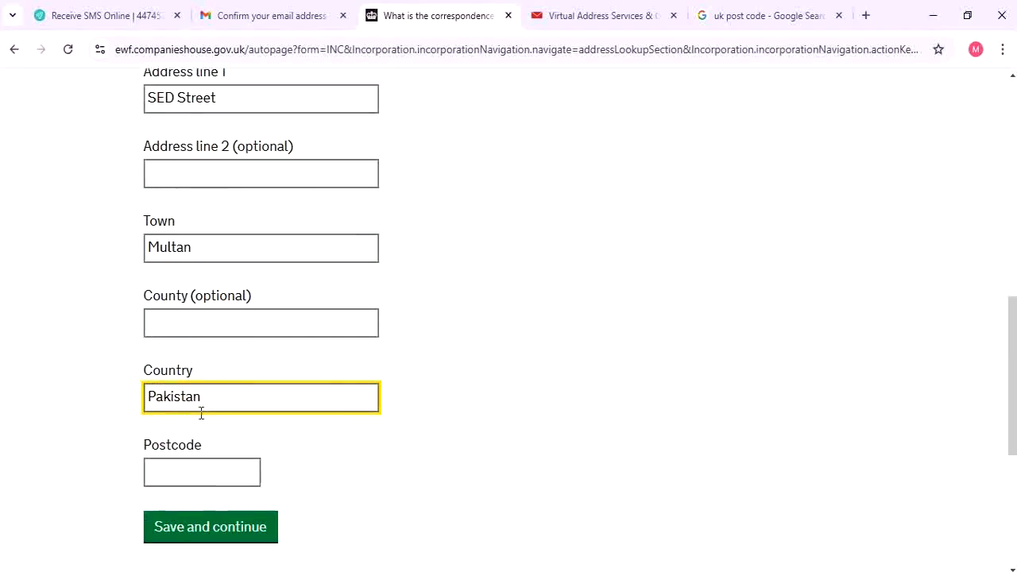
pyautogui.click(189, 395)
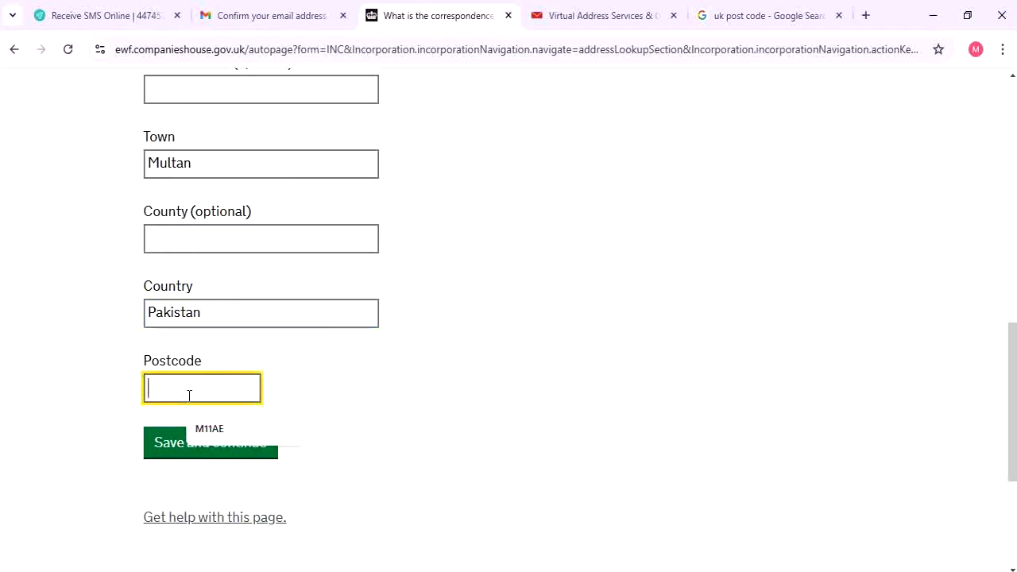
pyautogui.write('33')
pyautogui.press('BackSpace')
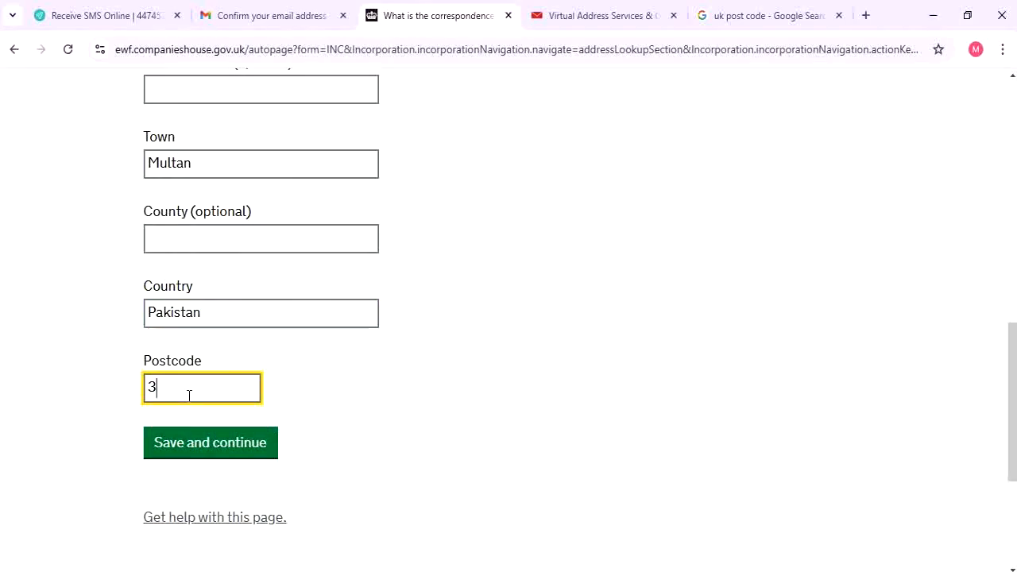
pyautogui.write('3333')
pyautogui.click(230, 442)
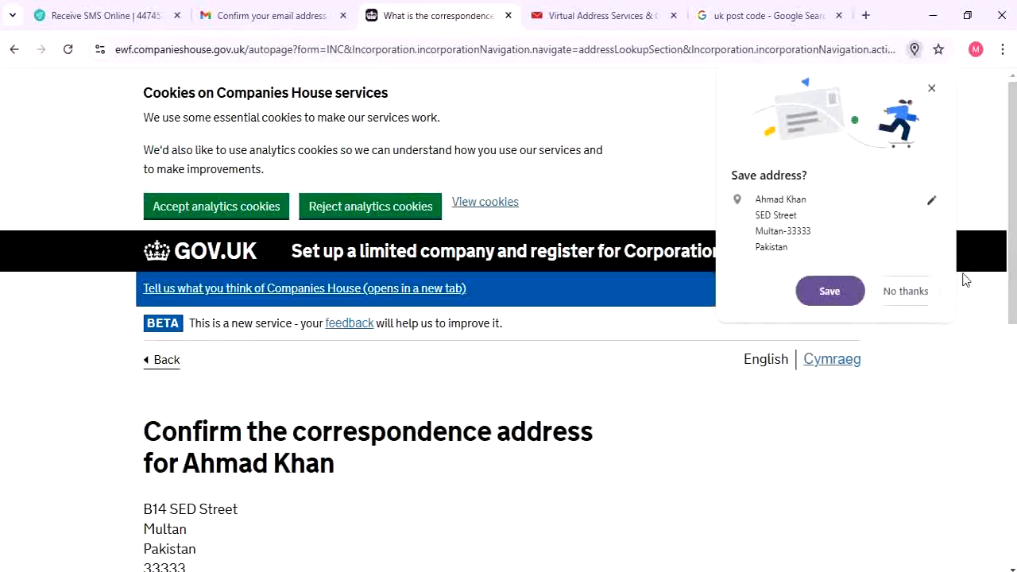
pyautogui.click(911, 294)
pyautogui.scroll(-2, 50, 443)
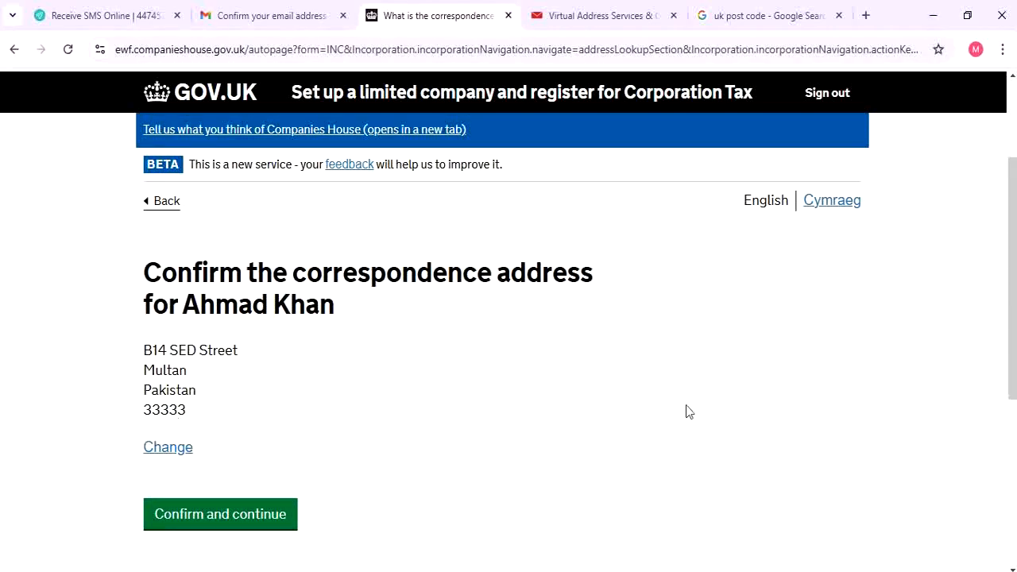
# Confirm the correspondence address and make the director's home address the same one
pyautogui.click(288, 519)
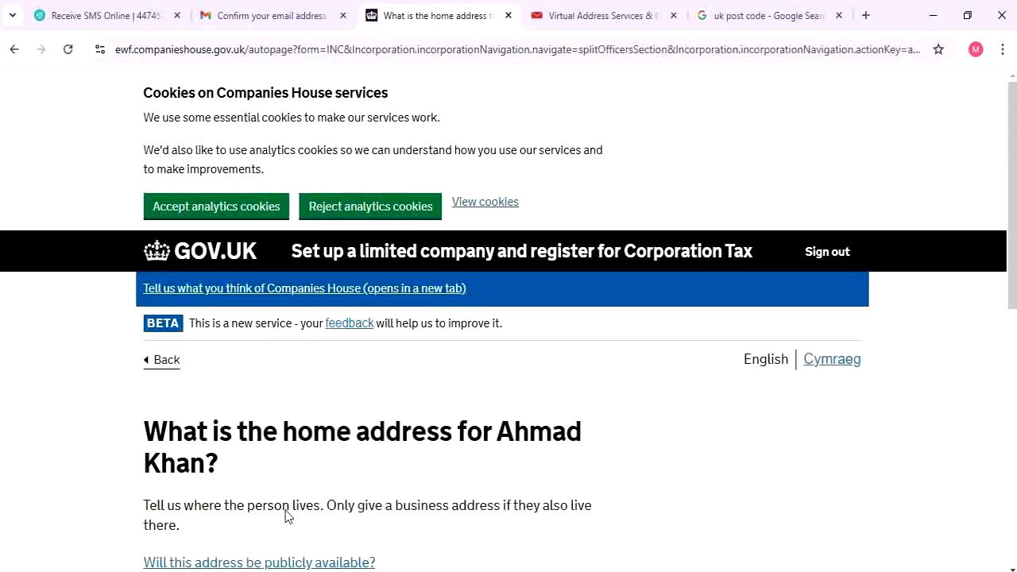
pyautogui.scroll(-3, 287, 517)
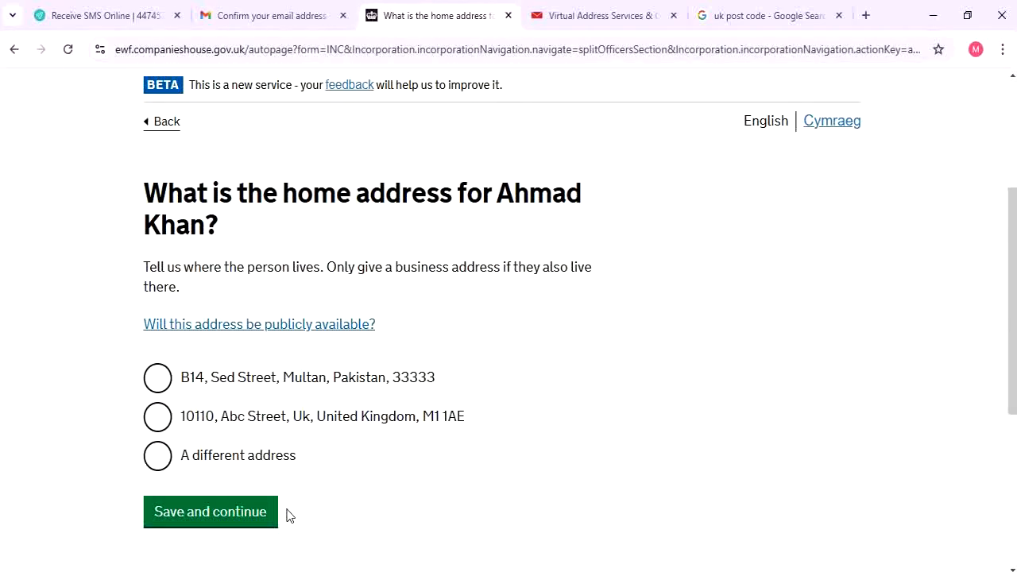
pyautogui.click(176, 382)
pyautogui.scroll(-2, 289, 429)
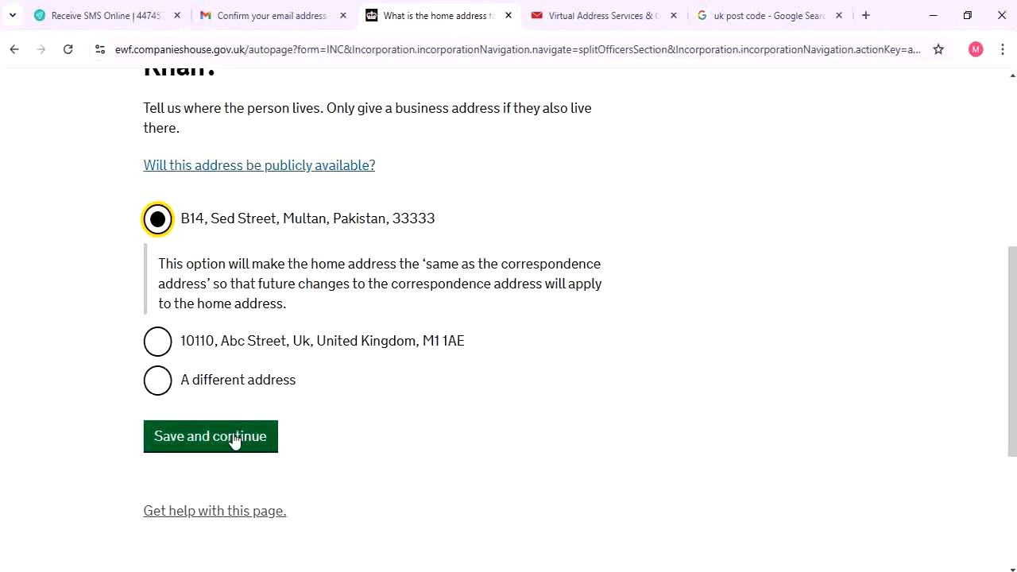
pyautogui.click(200, 345)
pyautogui.scroll(3, 345, 315)
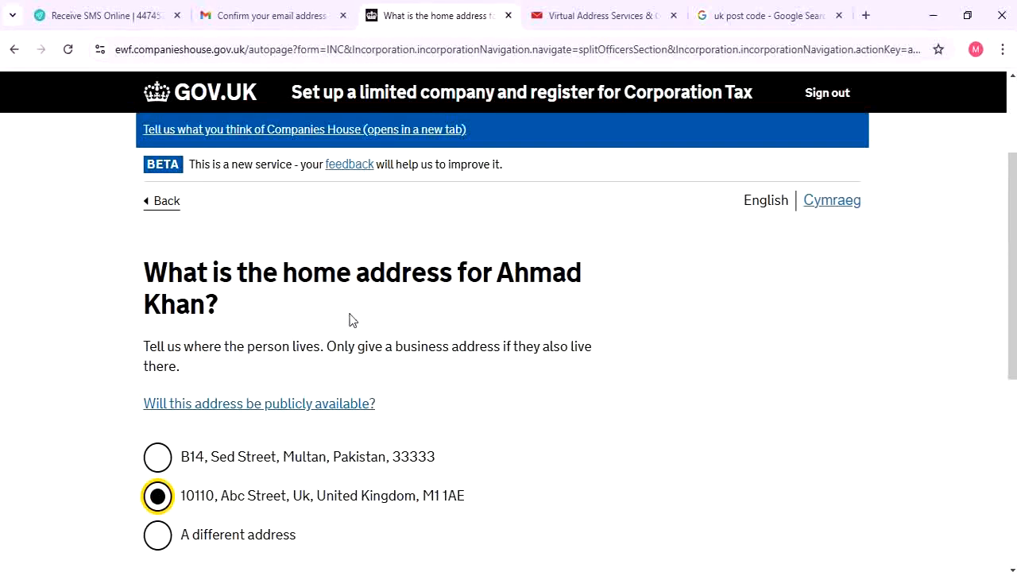
pyautogui.scroll(-4, 353, 320)
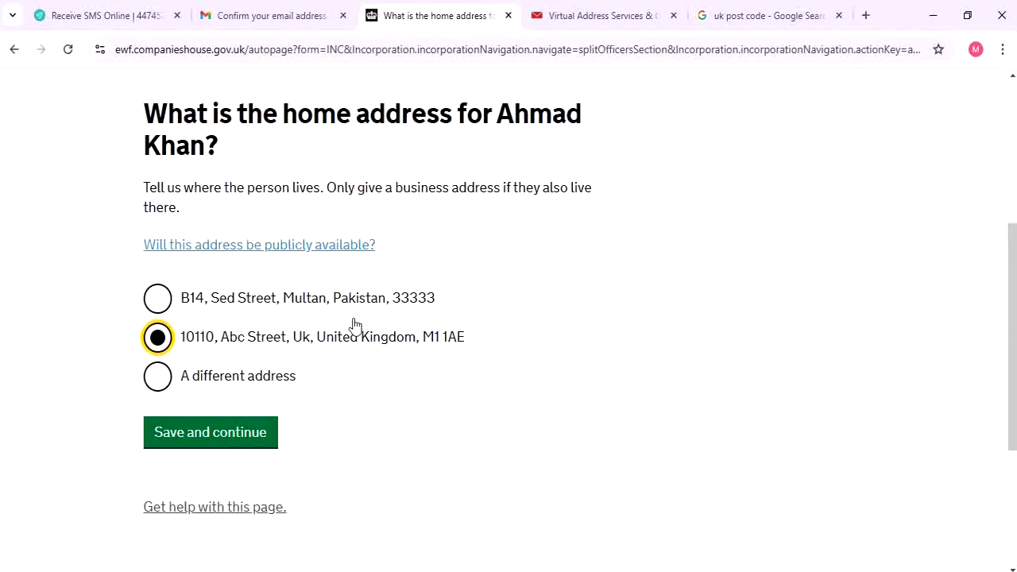
pyautogui.click(283, 300)
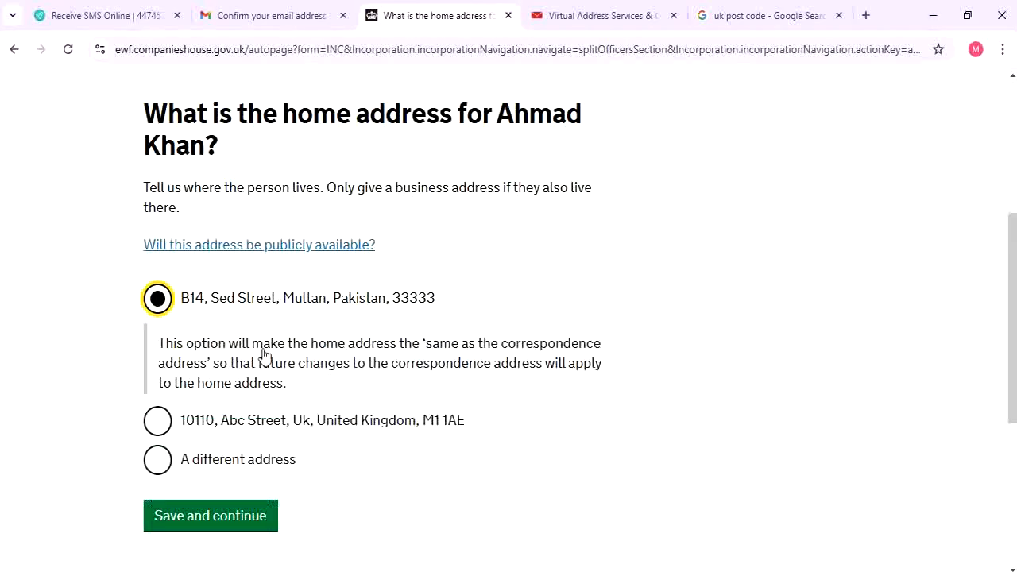
pyautogui.click(230, 517)
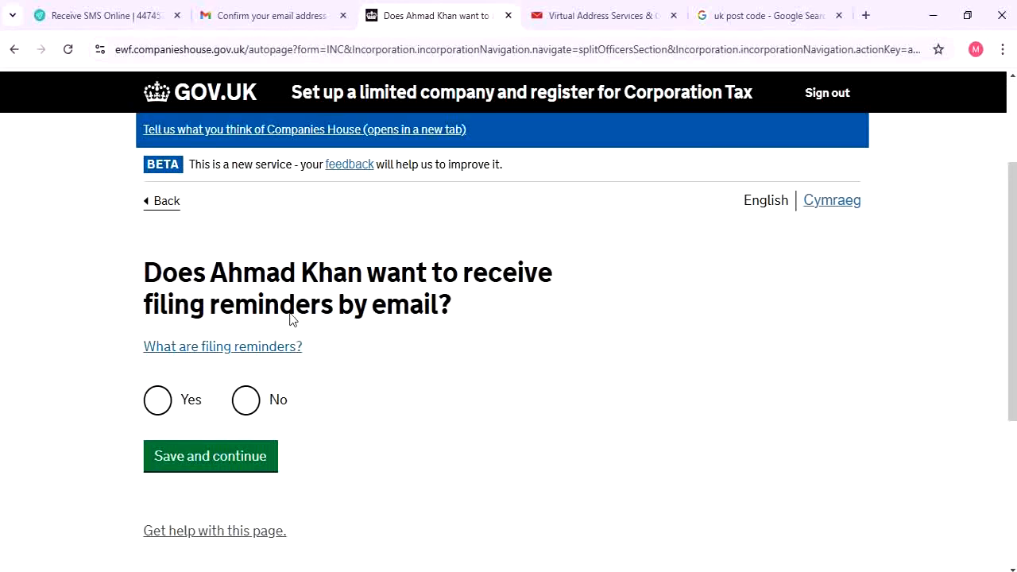
# Answer Yes to receiving filing reminders by email and save
pyautogui.moveTo(192, 266); pyautogui.dragTo(670, 283)
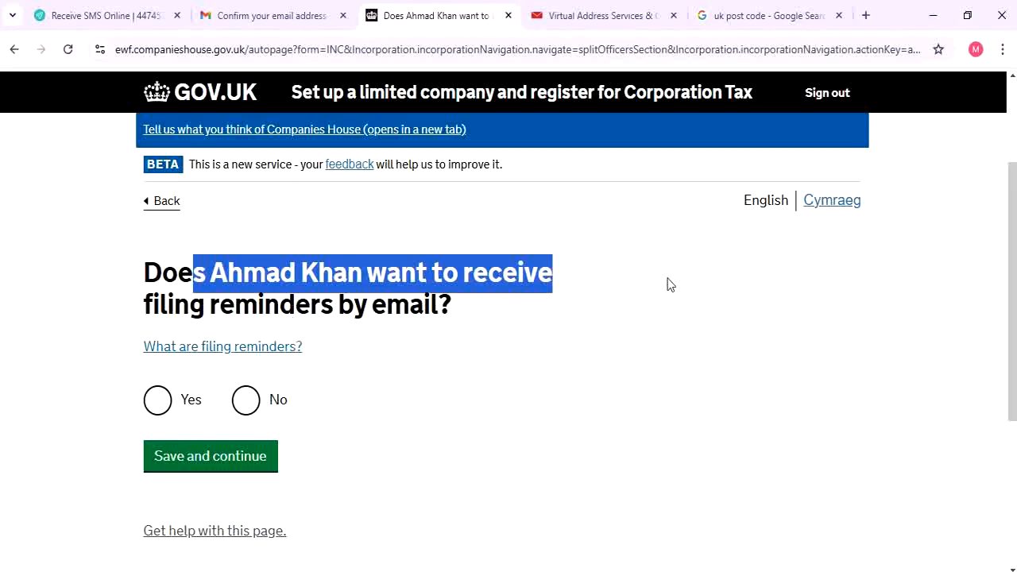
pyautogui.click(609, 310)
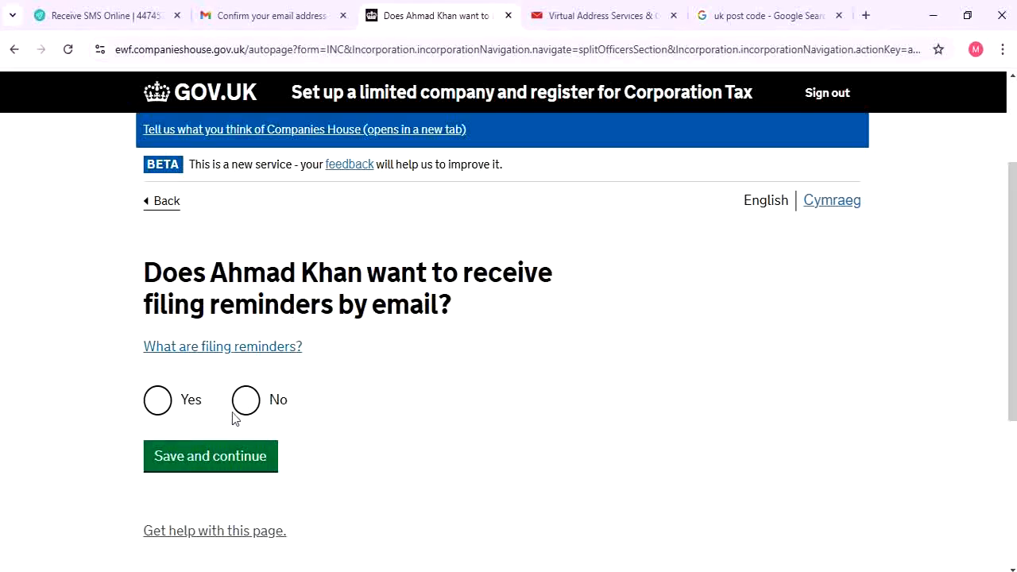
pyautogui.click(163, 409)
pyautogui.scroll(-2, 509, 484)
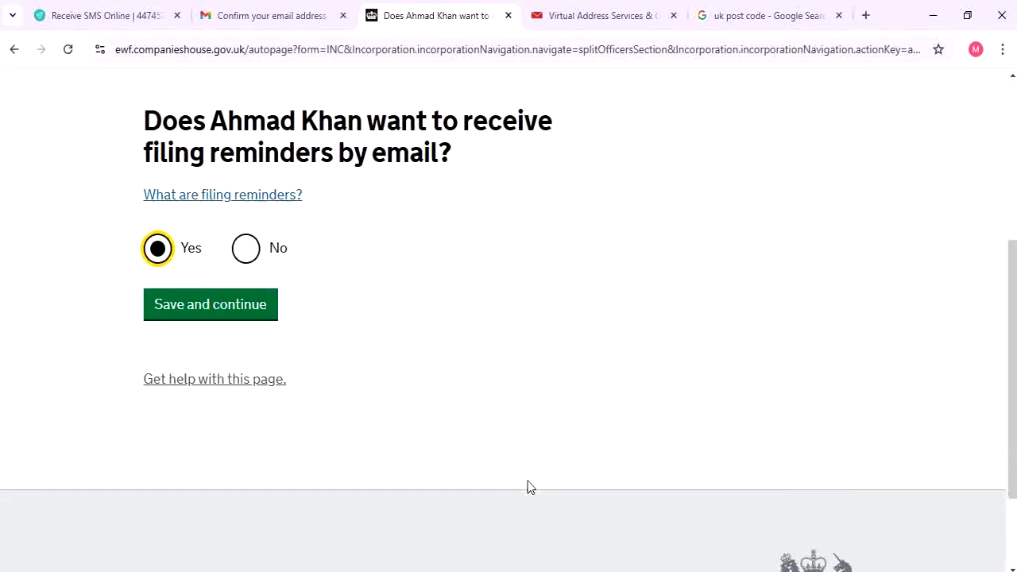
pyautogui.scroll(-1, 526, 487)
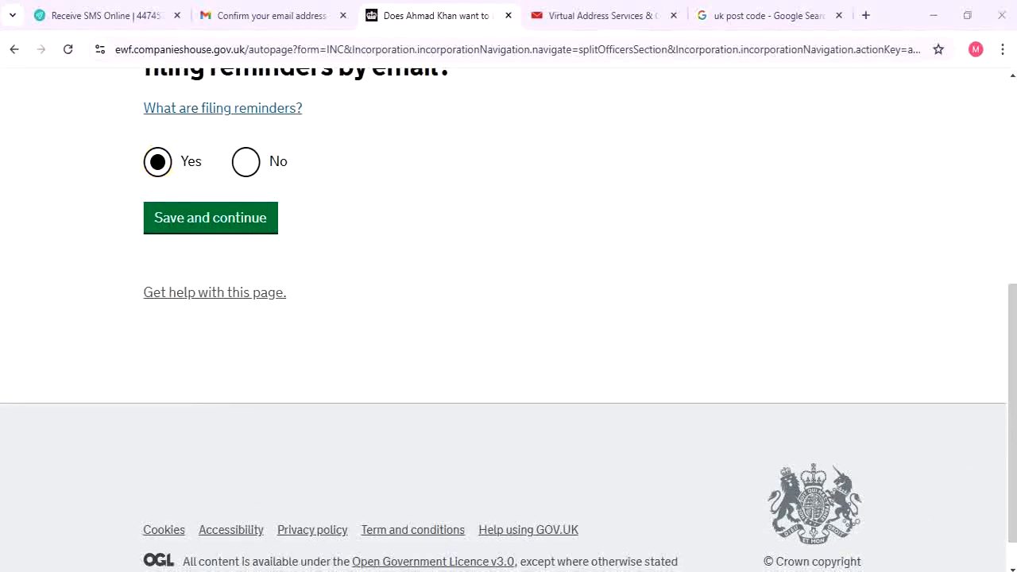
pyautogui.click(911, 387)
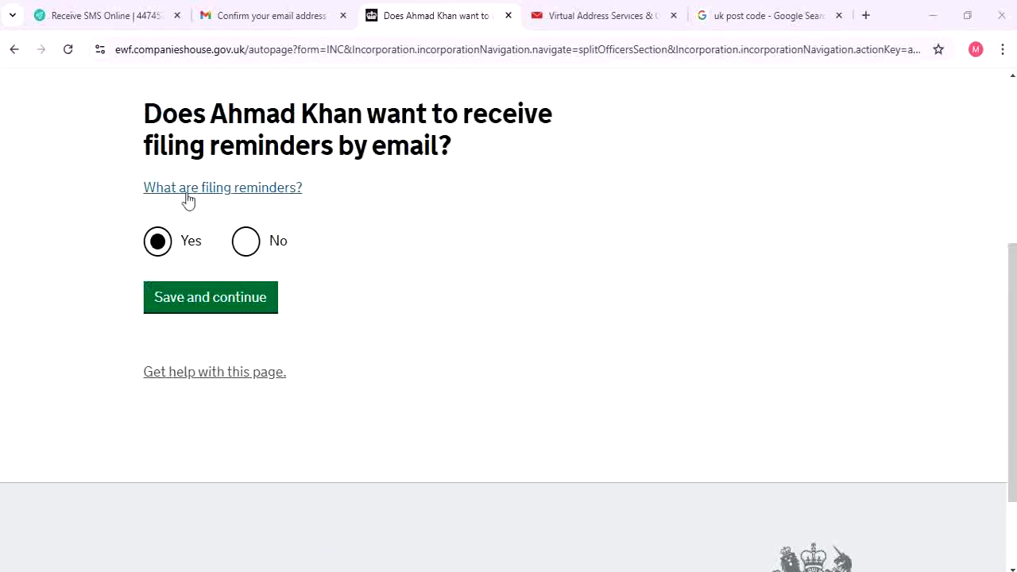
pyautogui.click(214, 291)
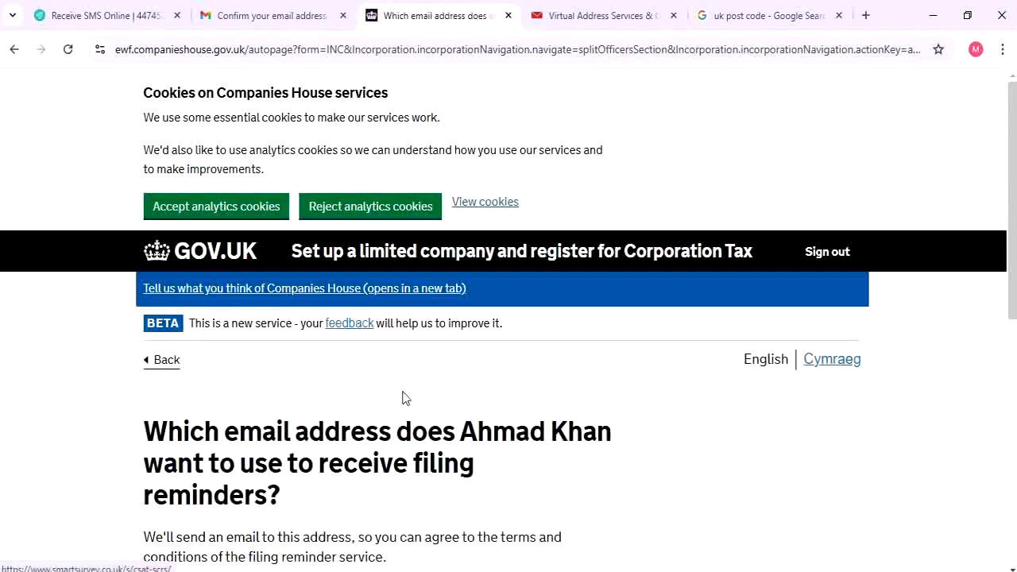
# Send the reminders to the already-listed email address and save
pyautogui.scroll(-3, 405, 397)
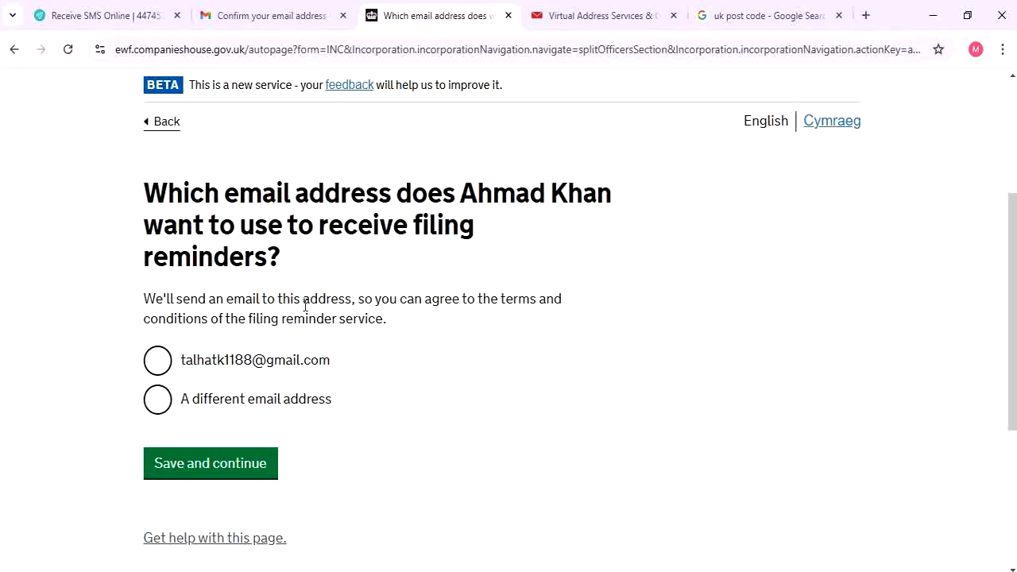
pyautogui.click(229, 365)
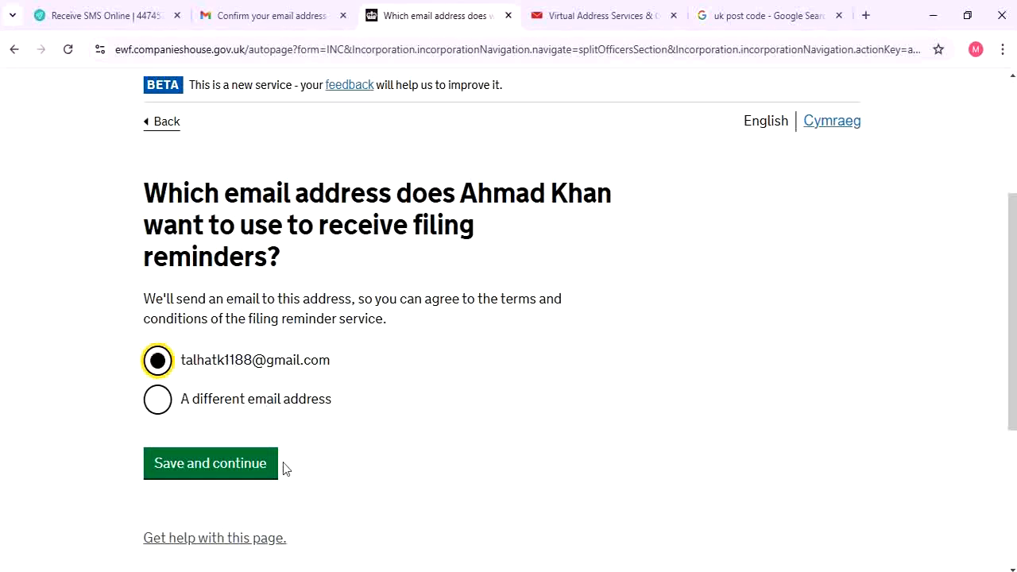
pyautogui.click(240, 465)
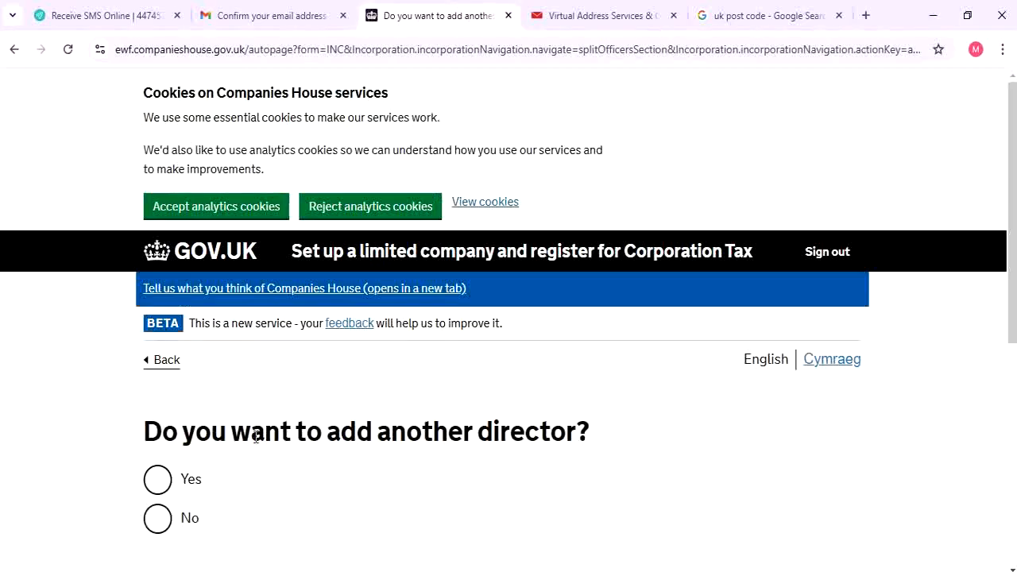
# Answer No to adding another director and submit
pyautogui.scroll(-2, 246, 453)
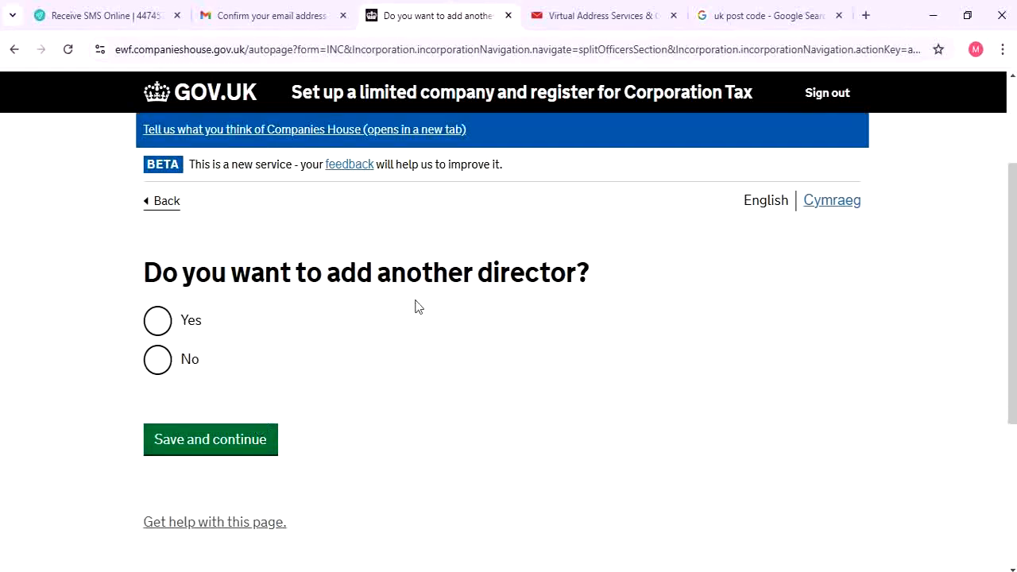
pyautogui.click(170, 367)
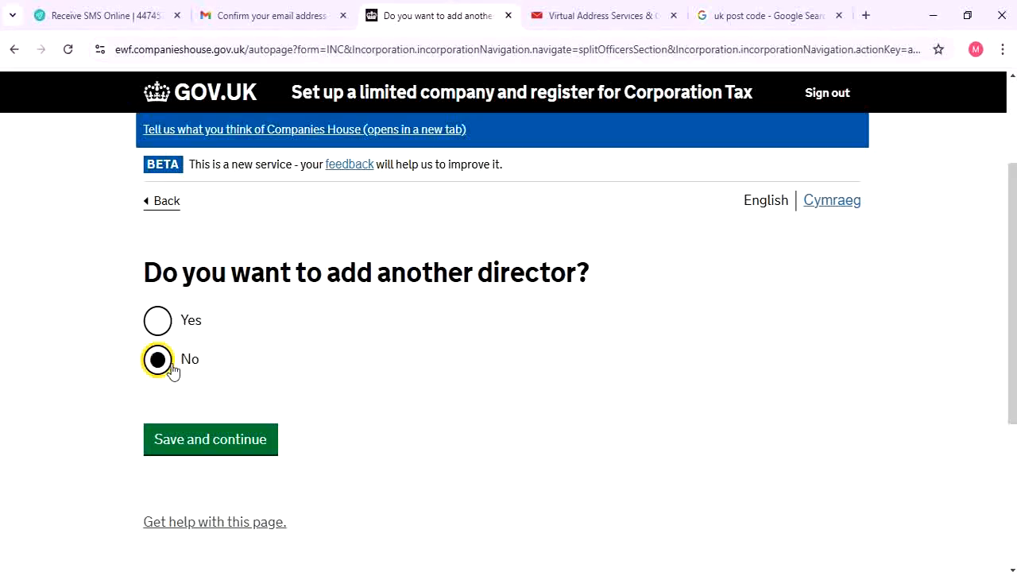
pyautogui.click(166, 325)
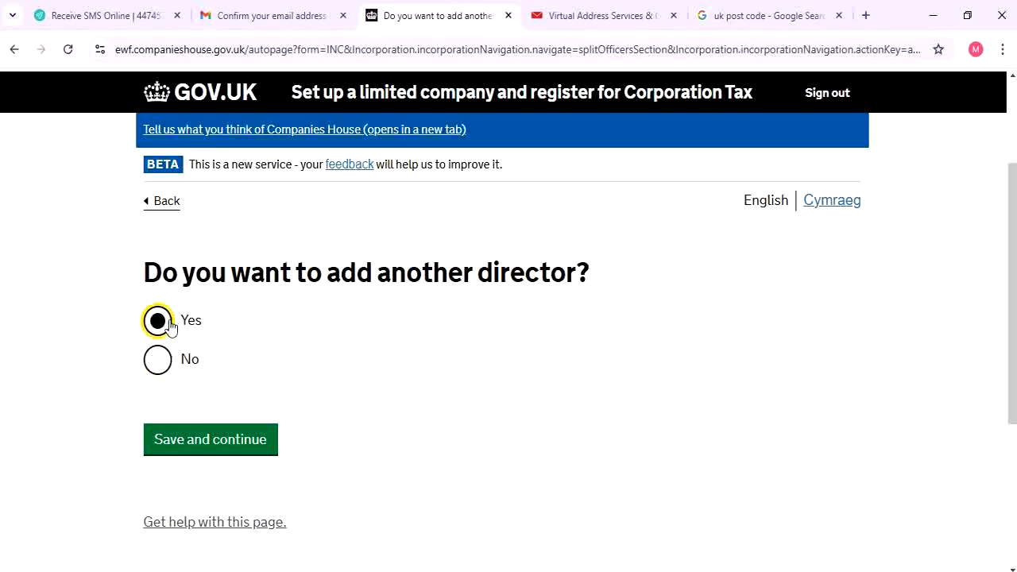
pyautogui.click(182, 363)
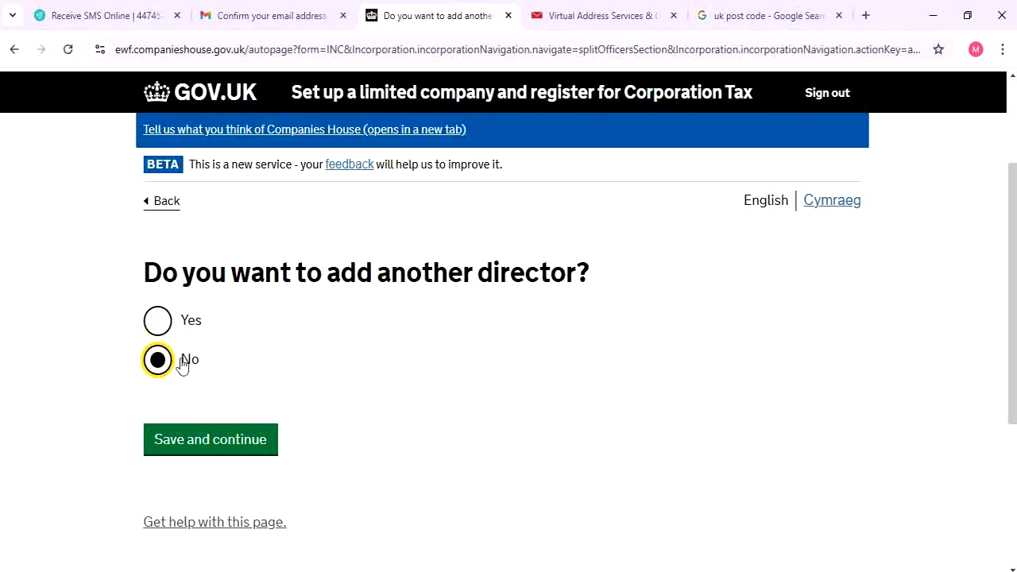
pyautogui.click(248, 439)
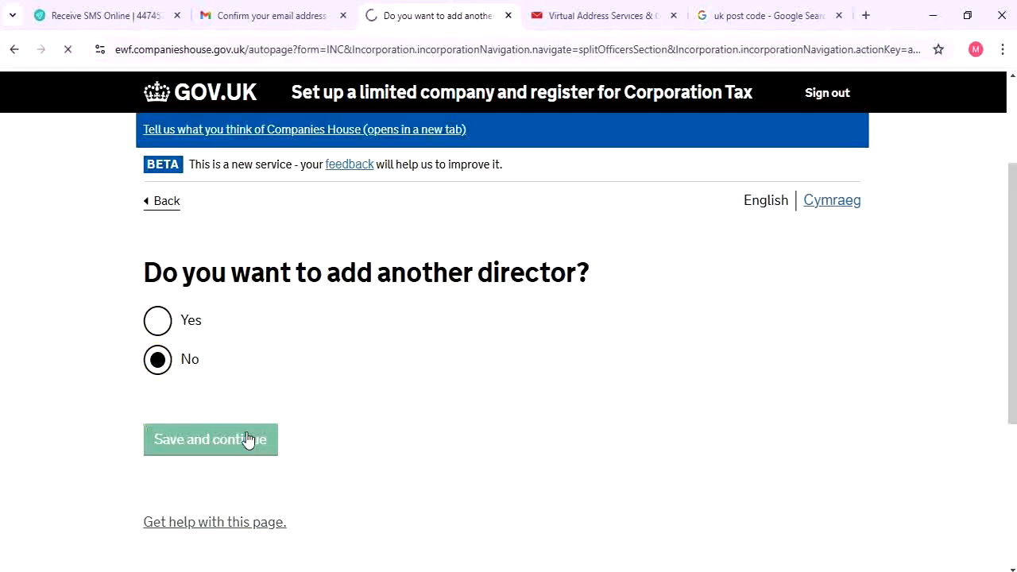
# Review the director details and tick both confirmations: place of residence and agreement to be director
pyautogui.scroll(-5, 248, 440)
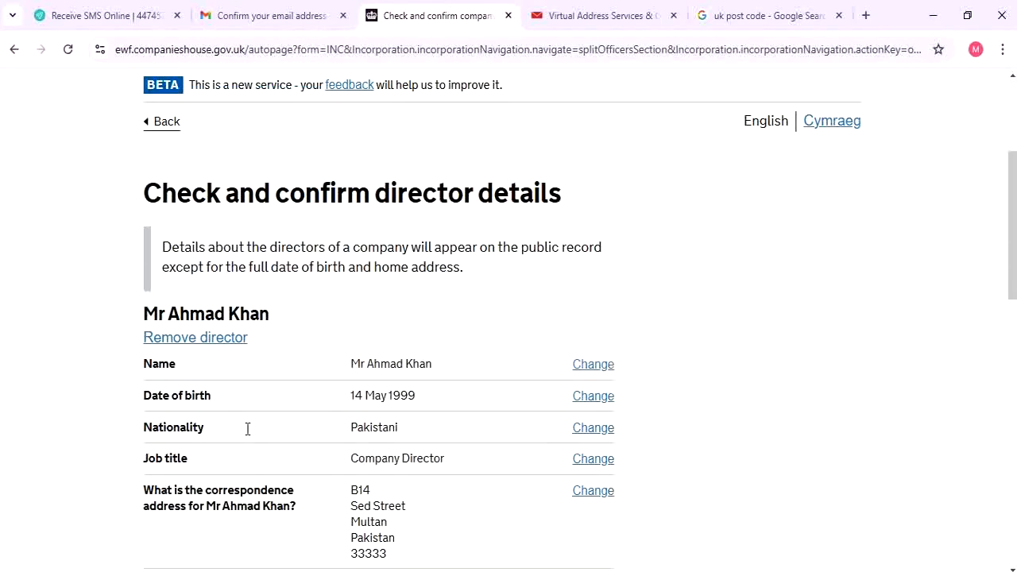
pyautogui.scroll(2, 251, 434)
pyautogui.scroll(-2, 251, 434)
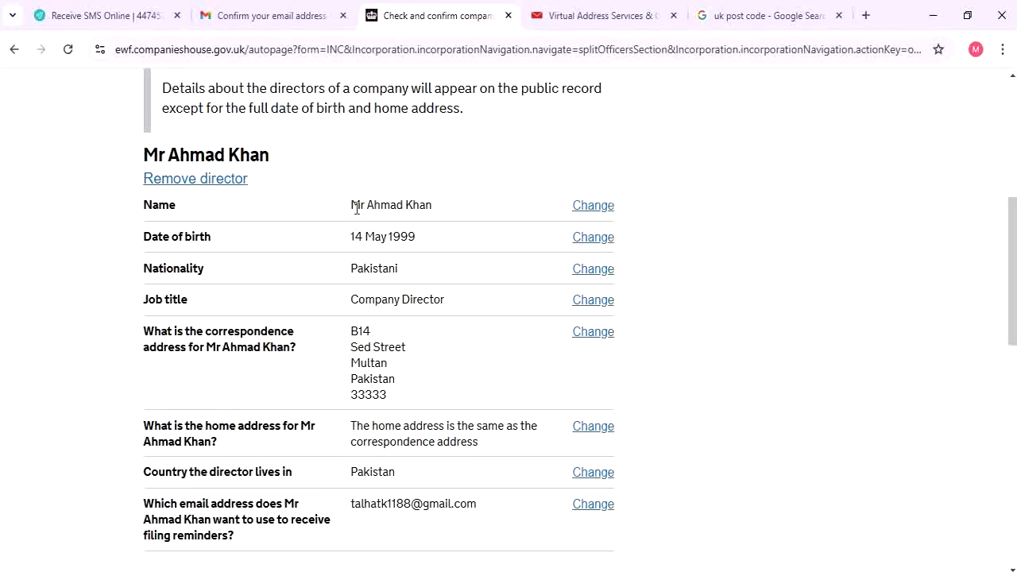
pyautogui.moveTo(352, 205); pyautogui.dragTo(525, 214)
pyautogui.click(525, 213)
pyautogui.moveTo(355, 235); pyautogui.dragTo(473, 243)
pyautogui.scroll(-2, 475, 248)
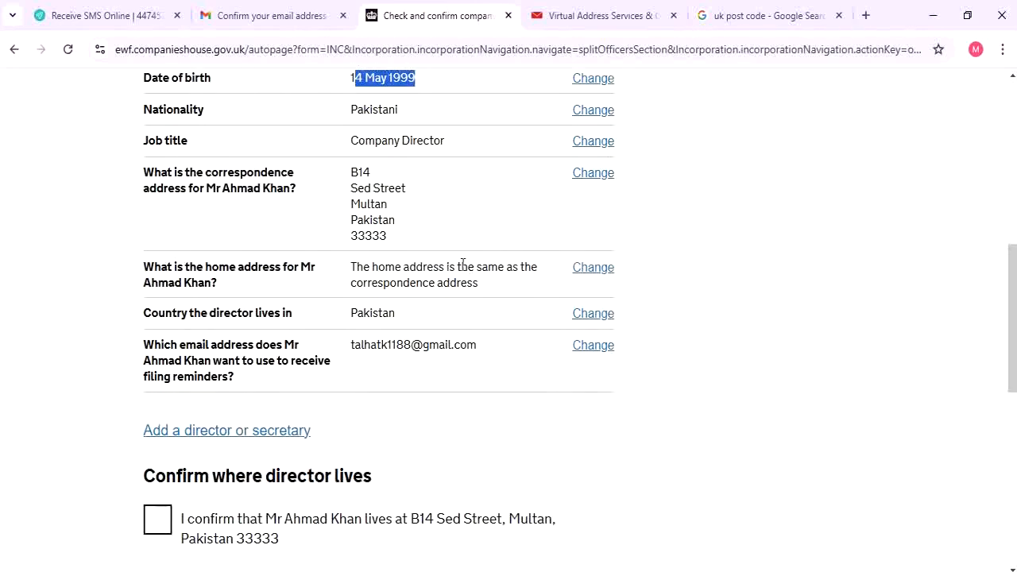
pyautogui.scroll(-1, 373, 291)
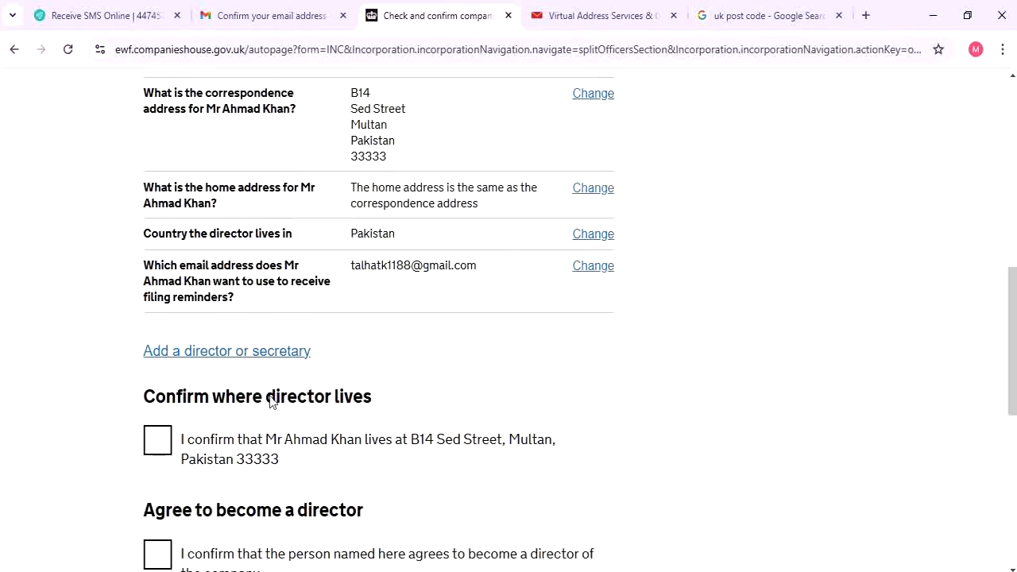
pyautogui.click(161, 442)
pyautogui.scroll(-2, 203, 433)
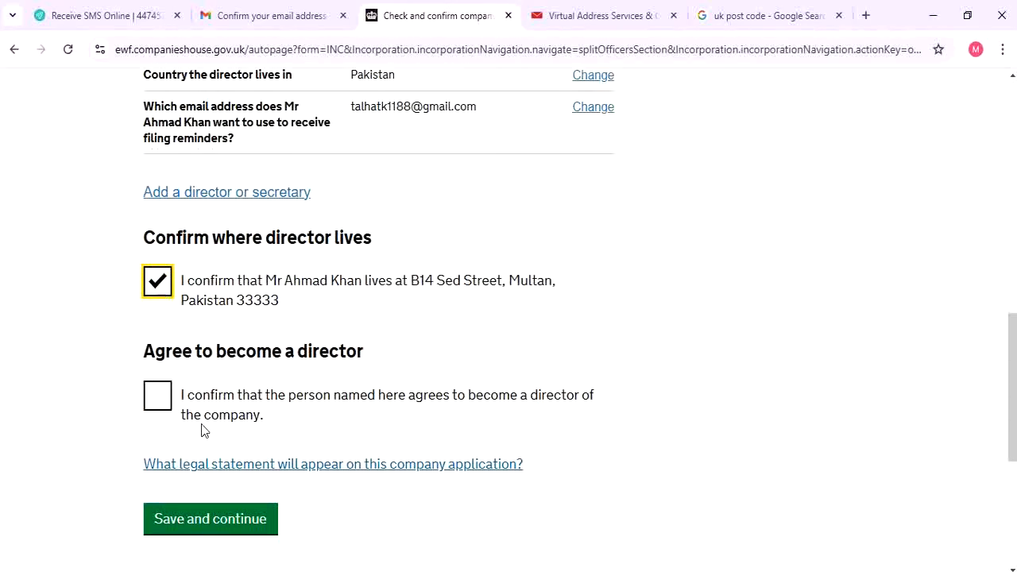
pyautogui.click(157, 398)
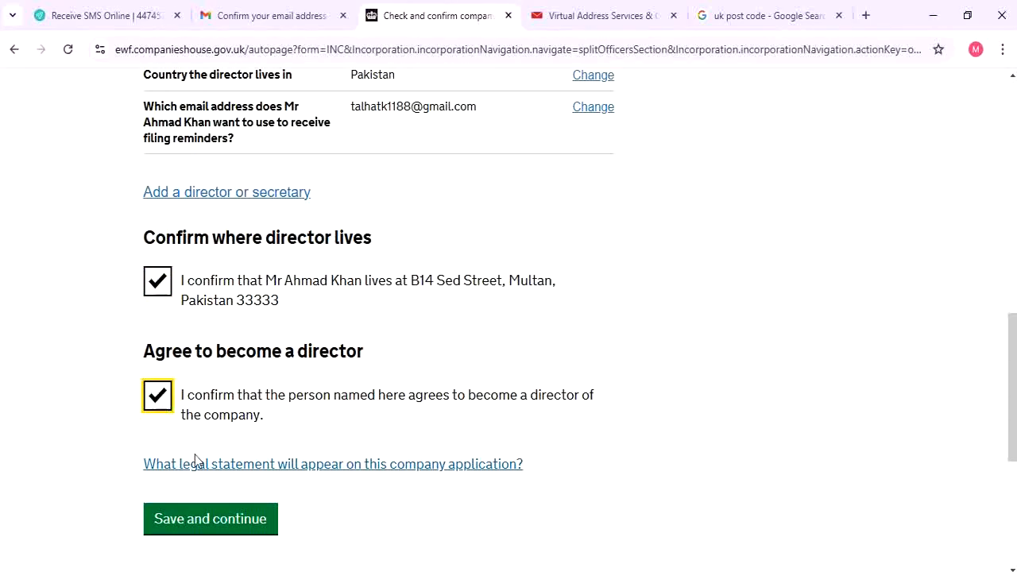
# Save the confirmed director details and move past the digital authorisation introduction
pyautogui.click(239, 528)
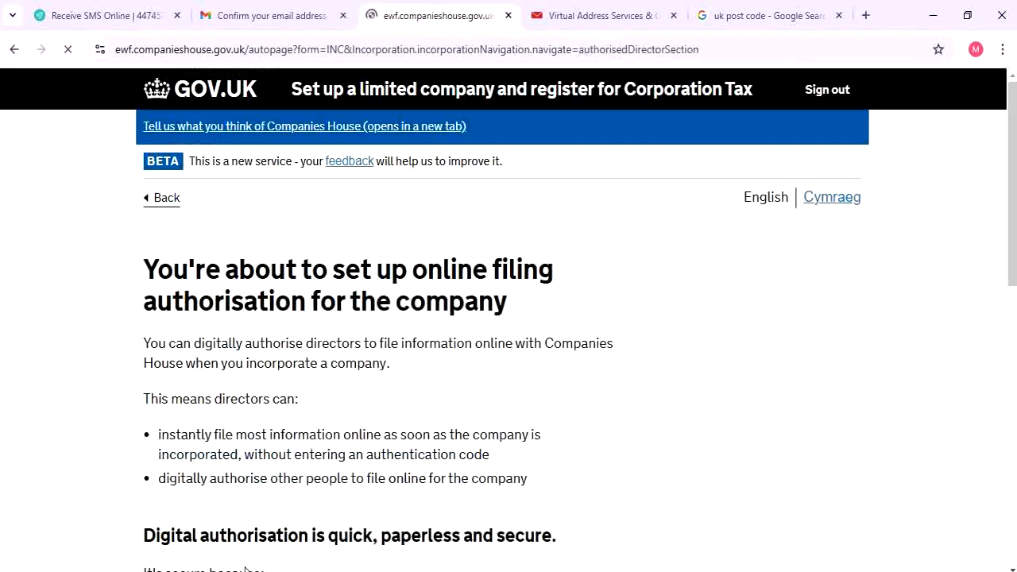
pyautogui.scroll(-1, 283, 524)
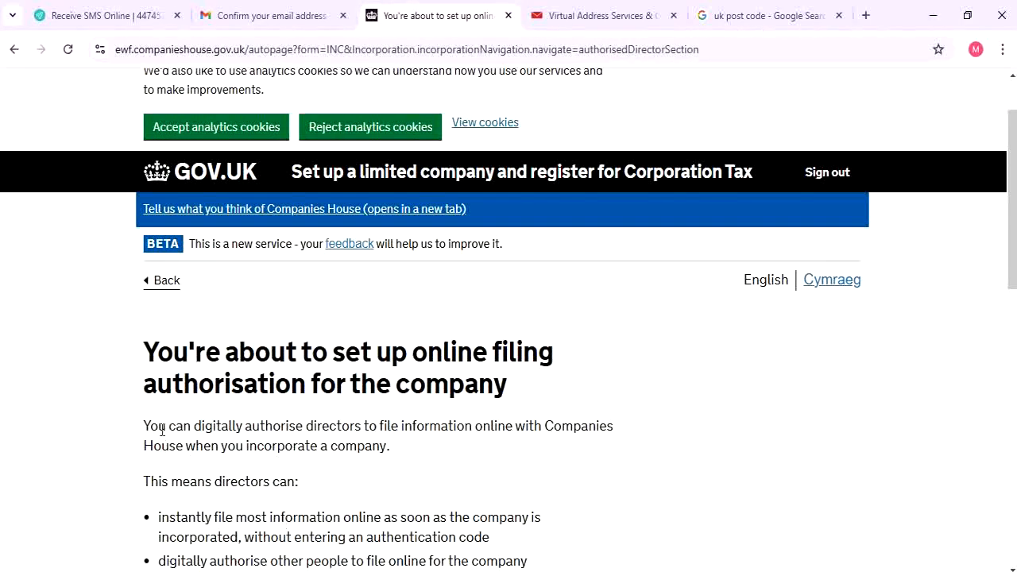
pyautogui.scroll(-1, 250, 366)
pyautogui.scroll(-2, 250, 367)
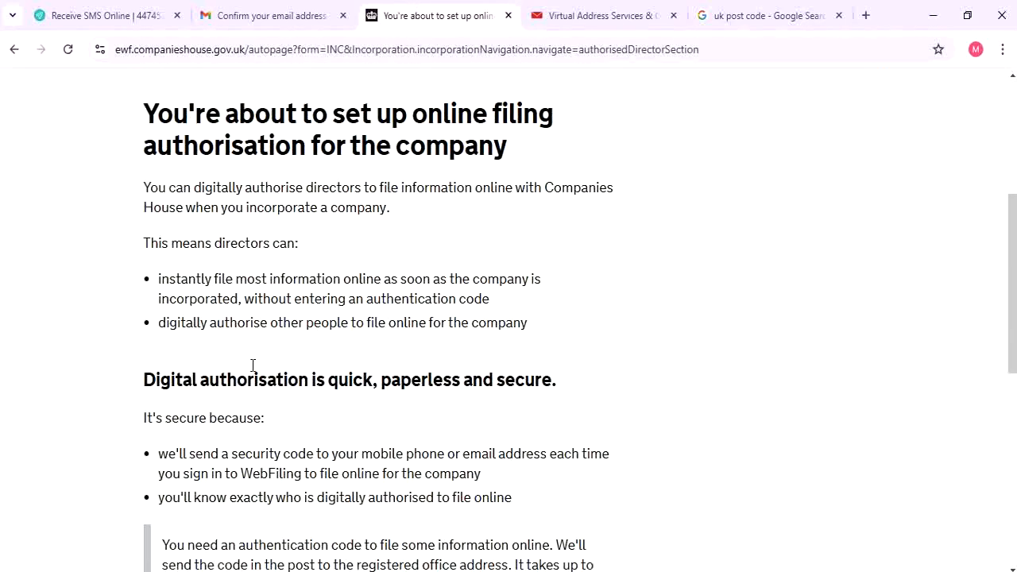
pyautogui.scroll(-2, 253, 365)
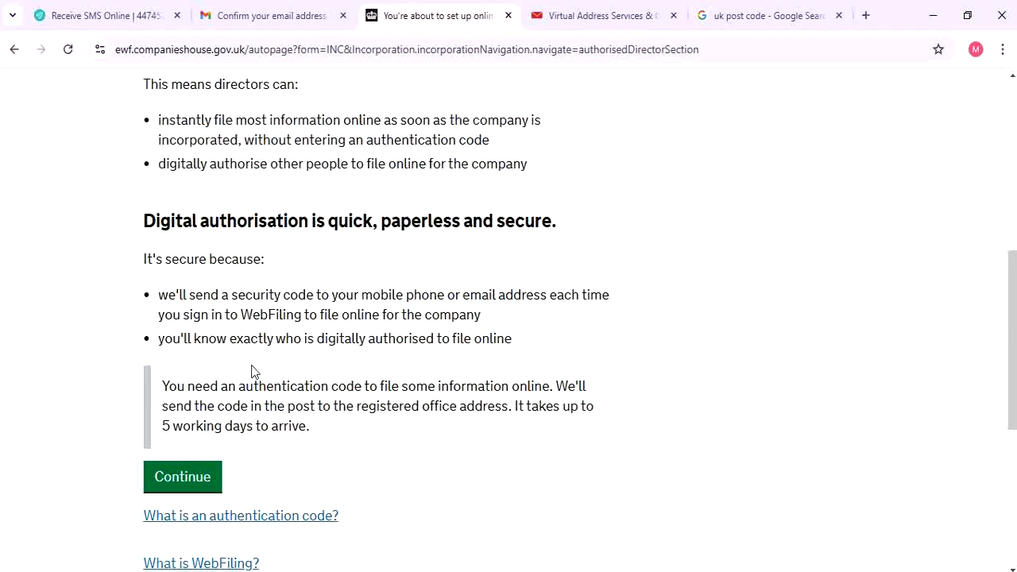
pyautogui.scroll(2, 229, 379)
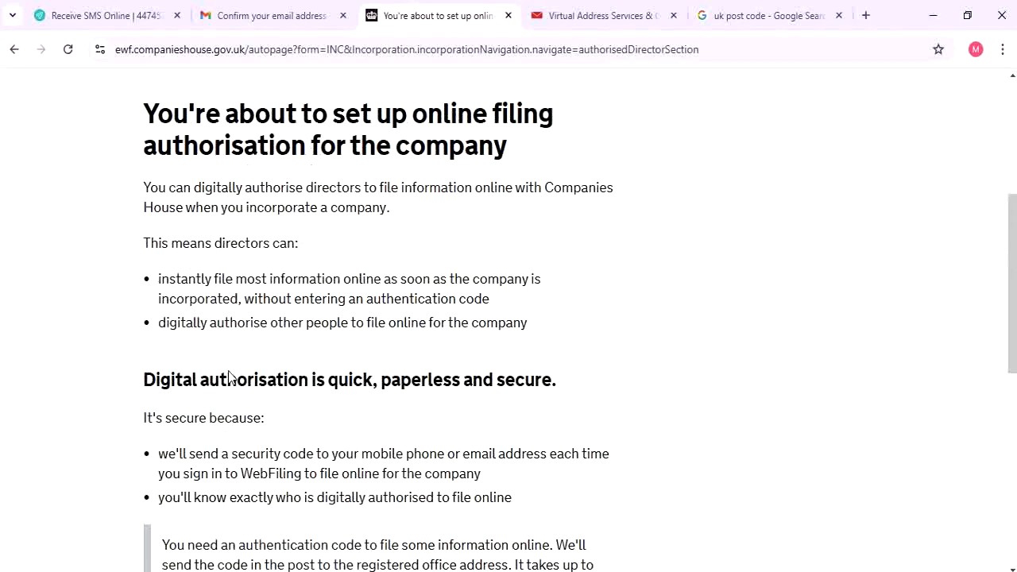
pyautogui.scroll(-3, 204, 523)
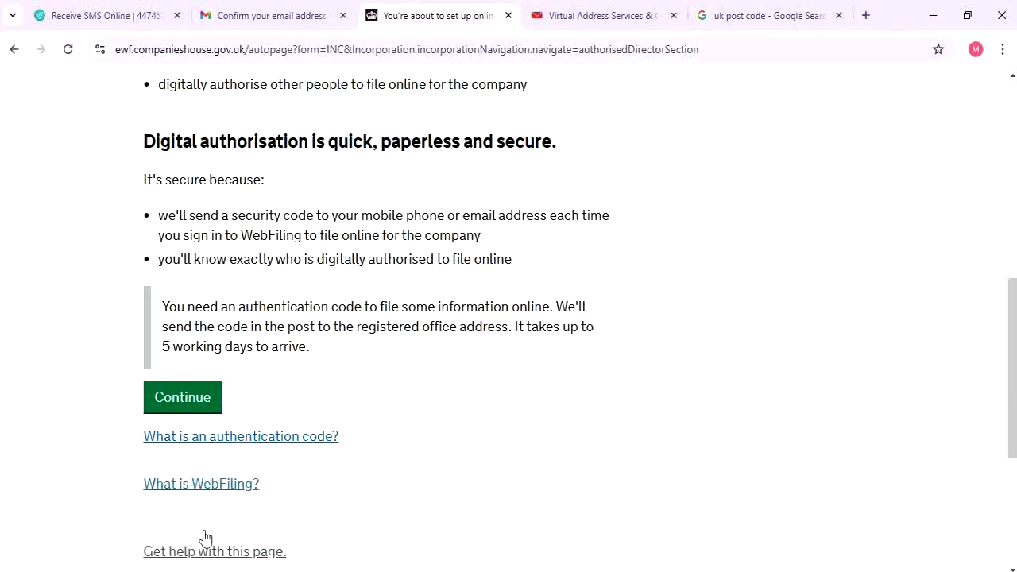
pyautogui.click(206, 409)
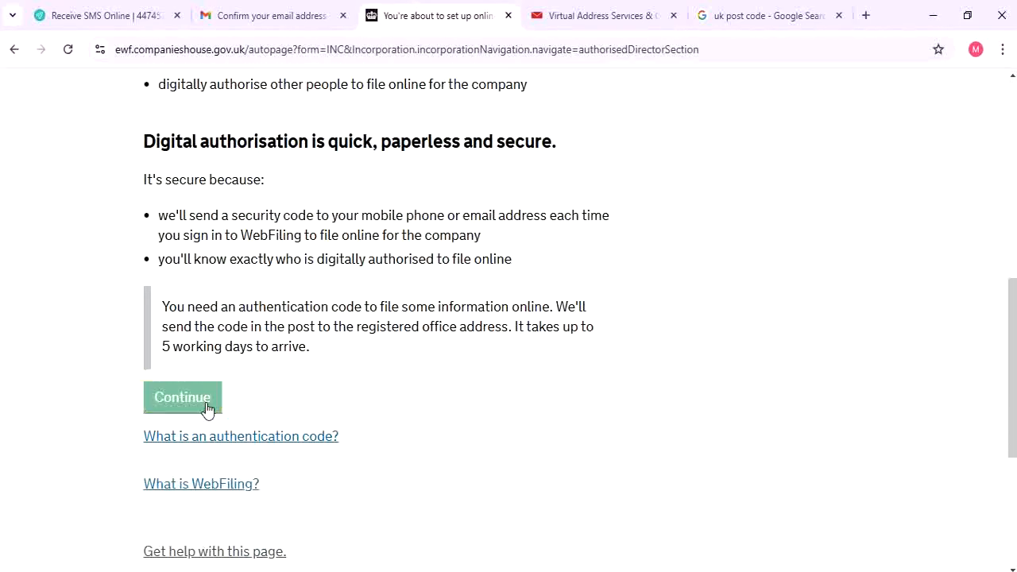
pyautogui.scroll(-1, 231, 414)
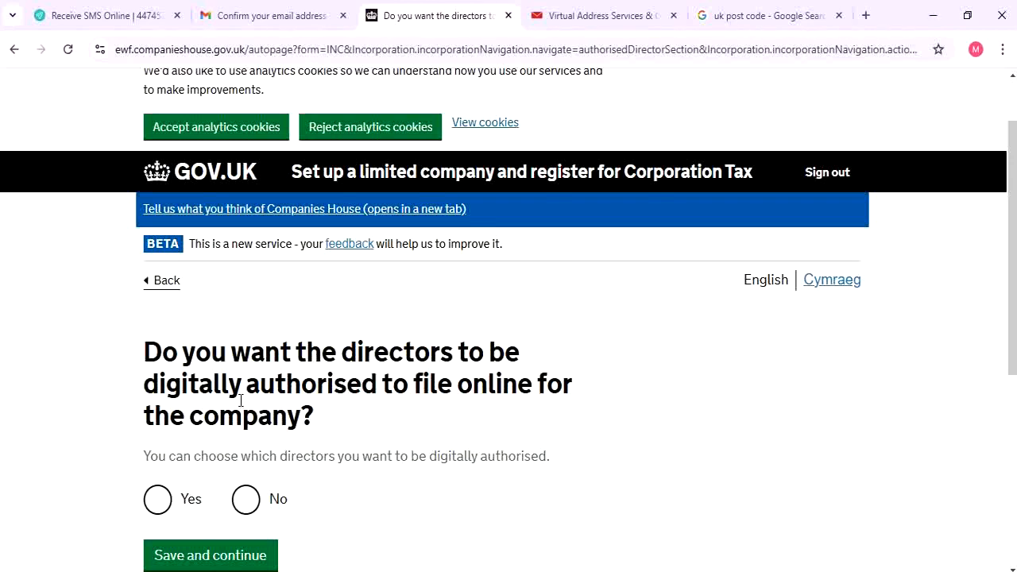
# Answer Yes to digitally authorising directors and select the director to authorise
pyautogui.scroll(-2, 241, 400)
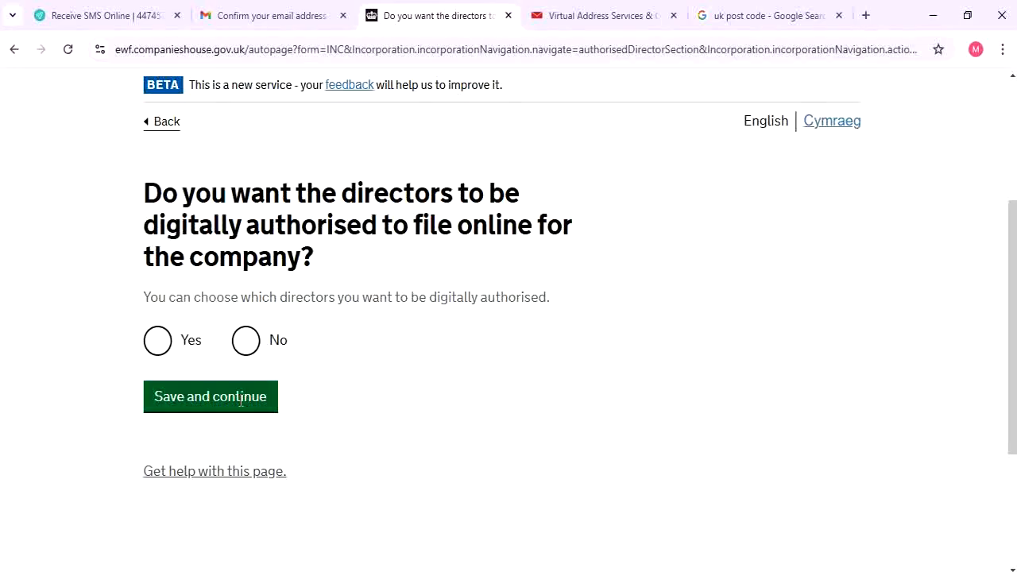
pyautogui.click(166, 355)
pyautogui.click(230, 395)
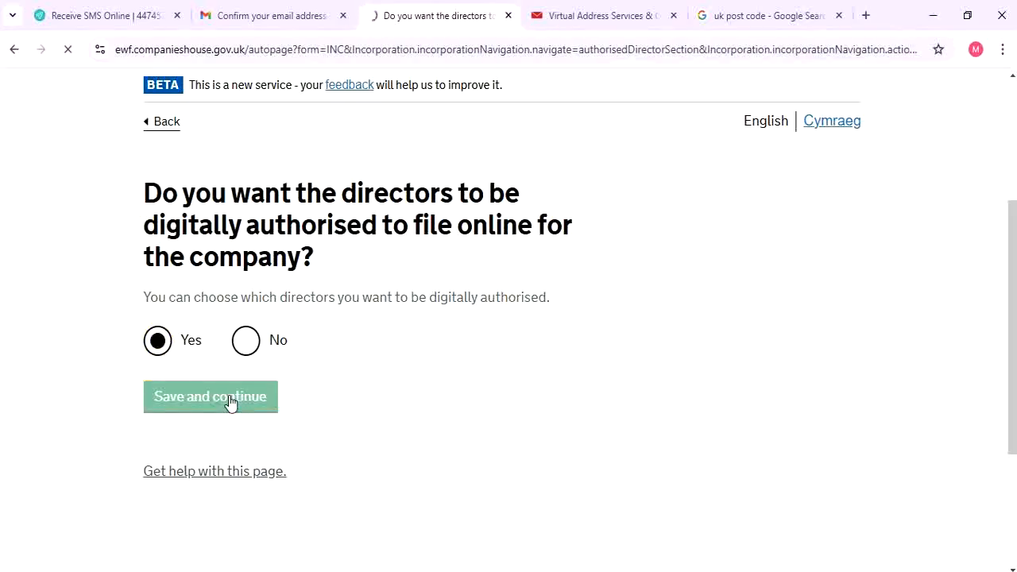
pyautogui.scroll(-2, 254, 384)
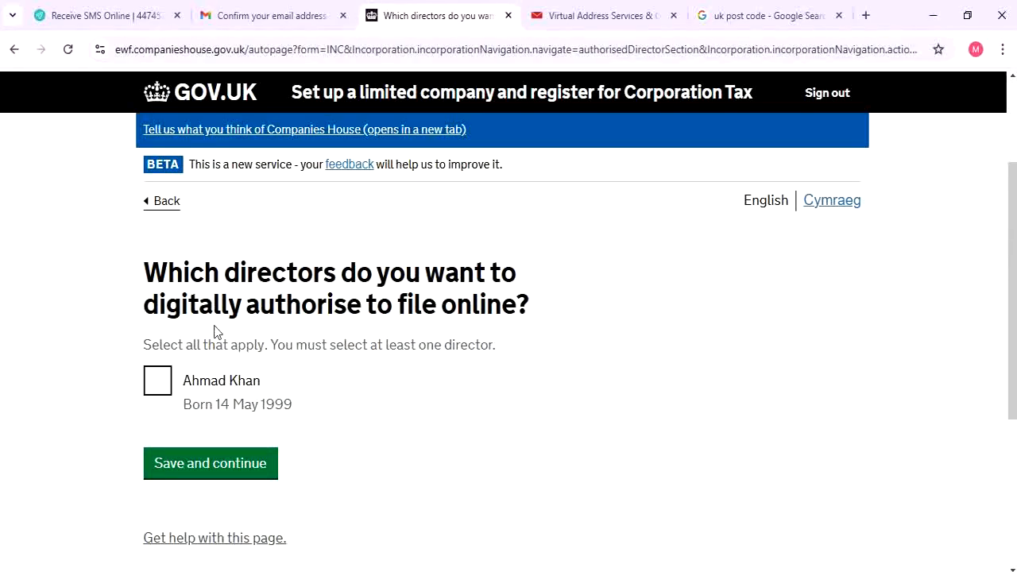
pyautogui.click(164, 390)
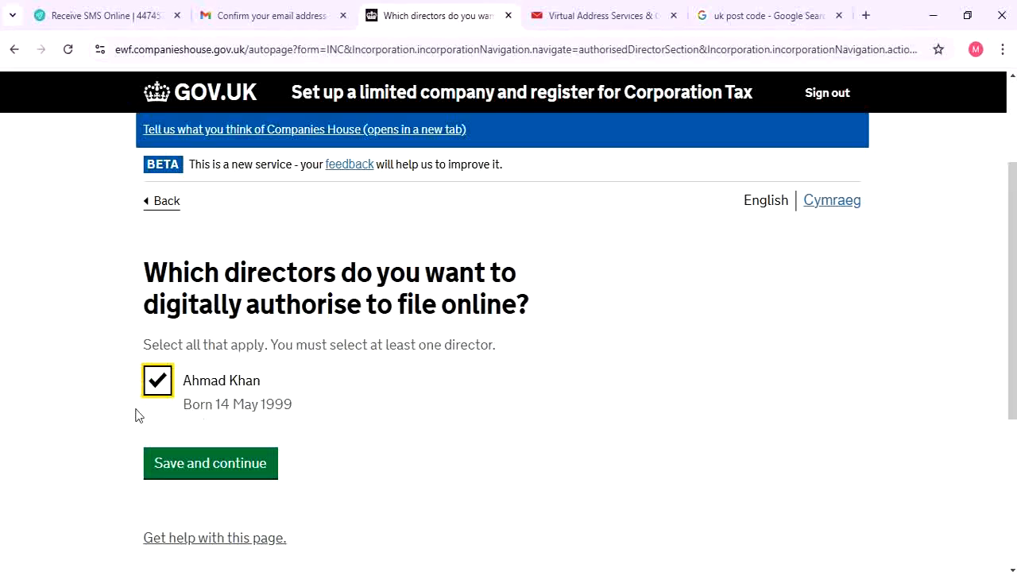
pyautogui.click(194, 465)
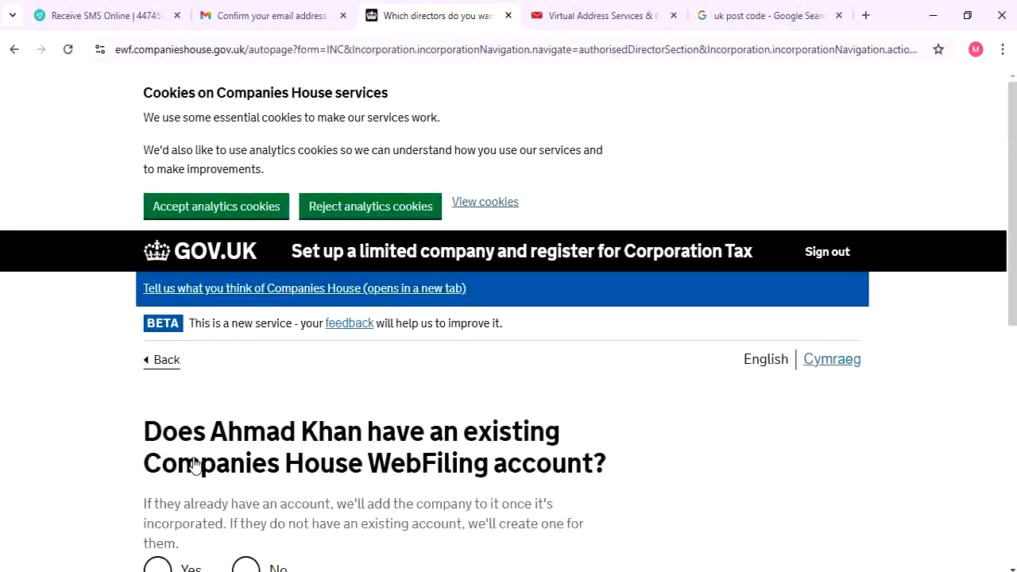
# Record that the director has no WebFiling account and create one on their listed email
pyautogui.scroll(-4, 329, 420)
pyautogui.scroll(1, 334, 427)
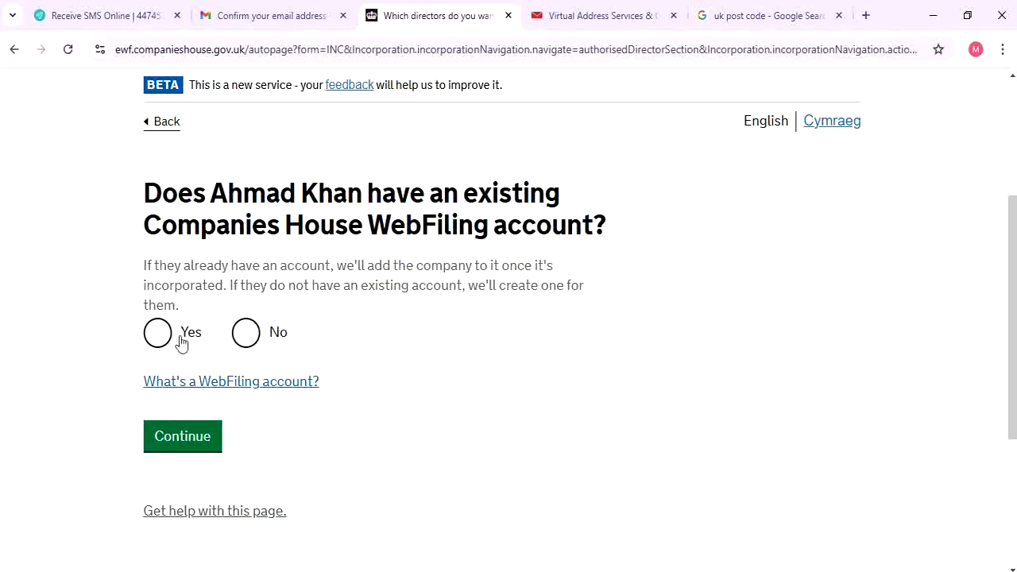
pyautogui.click(276, 337)
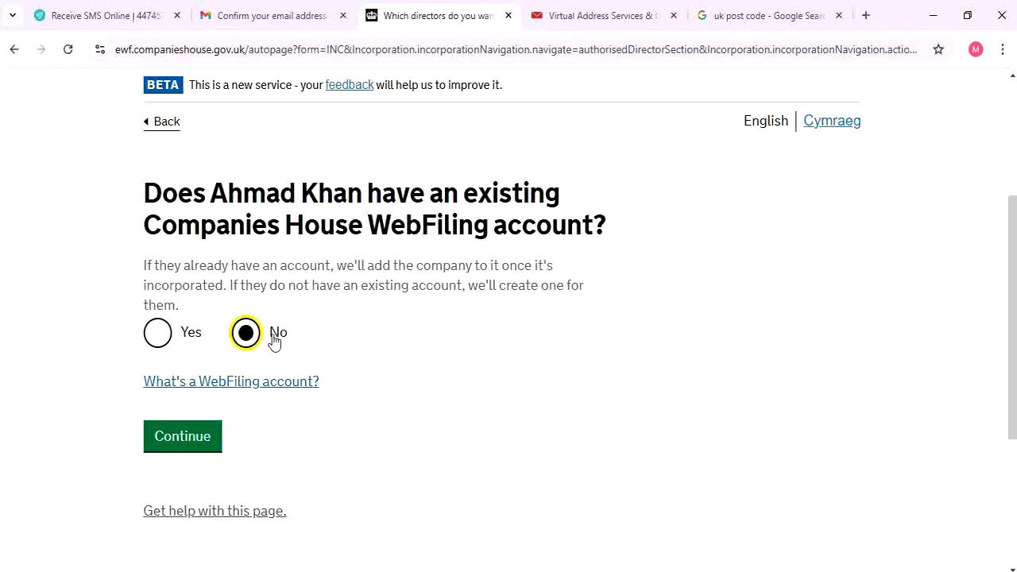
pyautogui.click(200, 453)
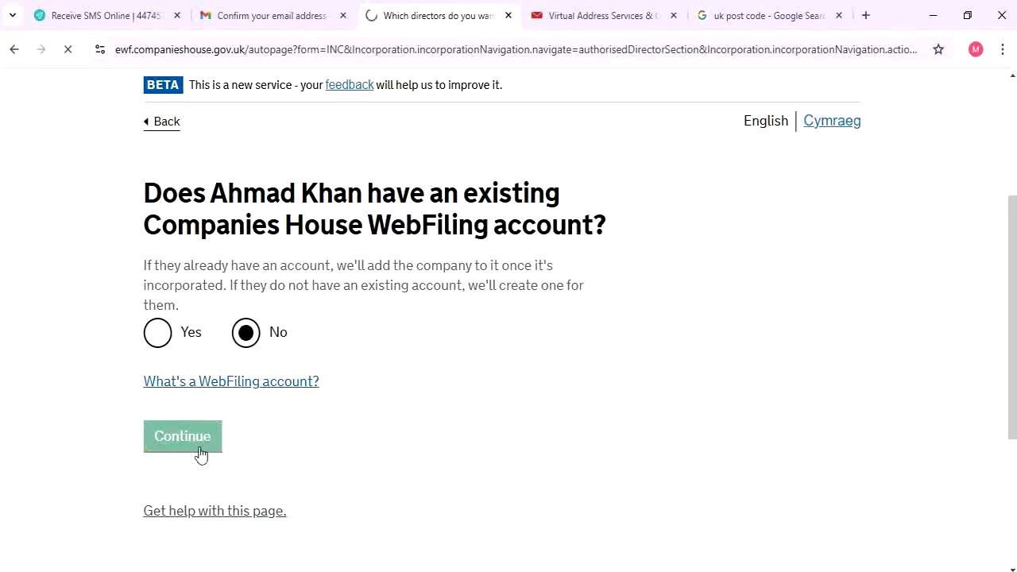
pyautogui.scroll(-2, 274, 407)
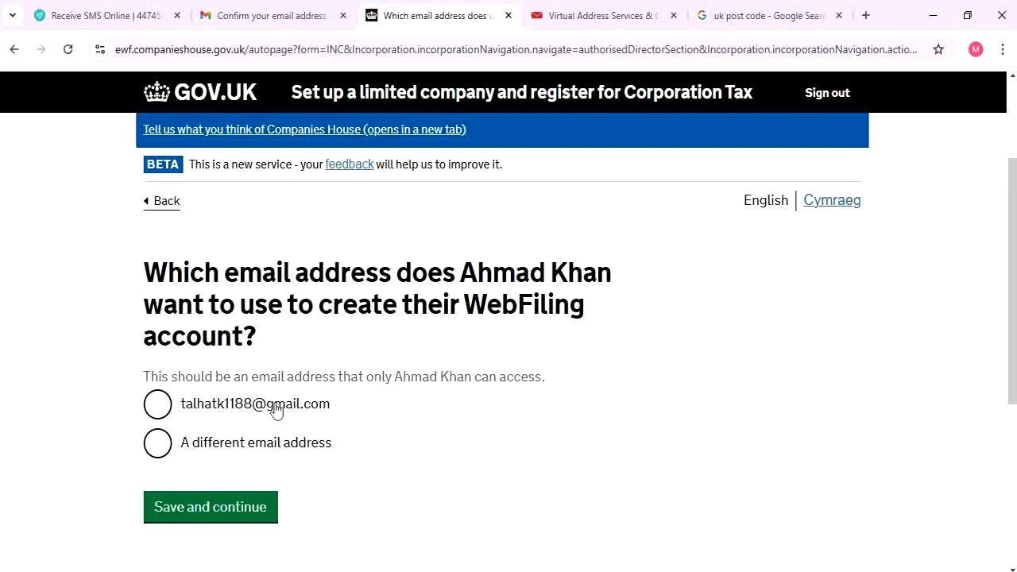
pyautogui.click(276, 409)
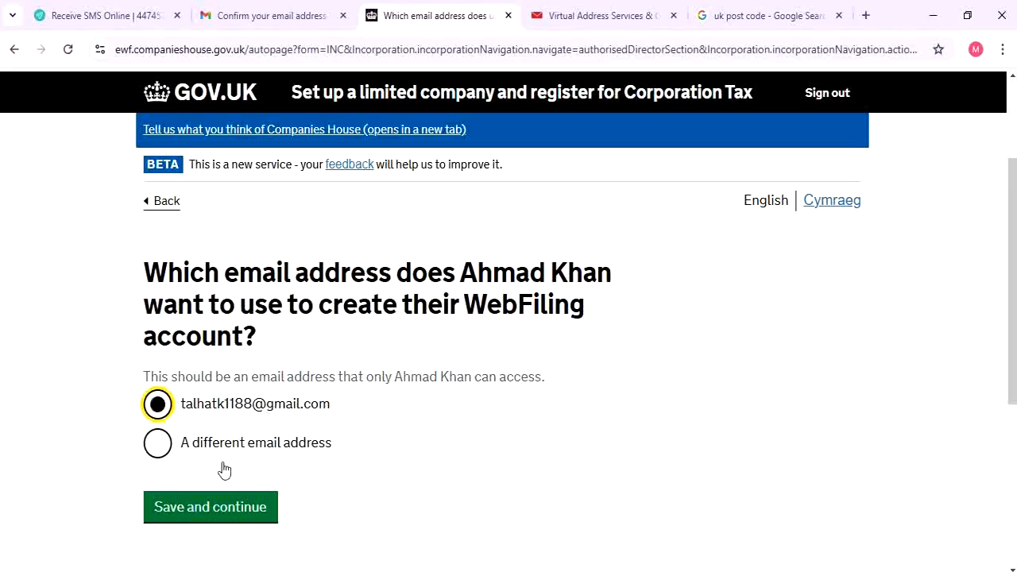
pyautogui.click(239, 509)
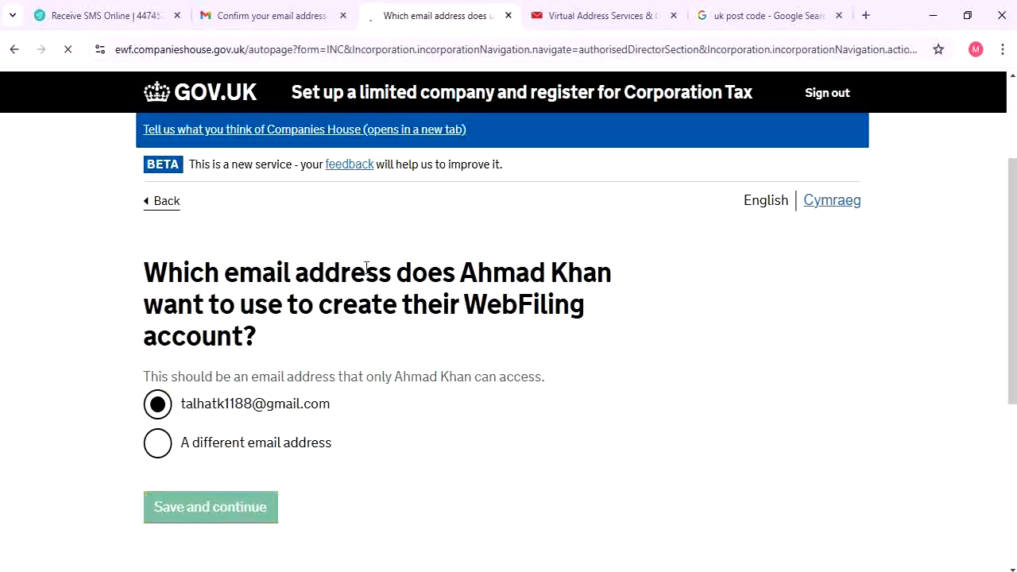
# Review the authorisation details summary and save it
pyautogui.scroll(-4, 357, 274)
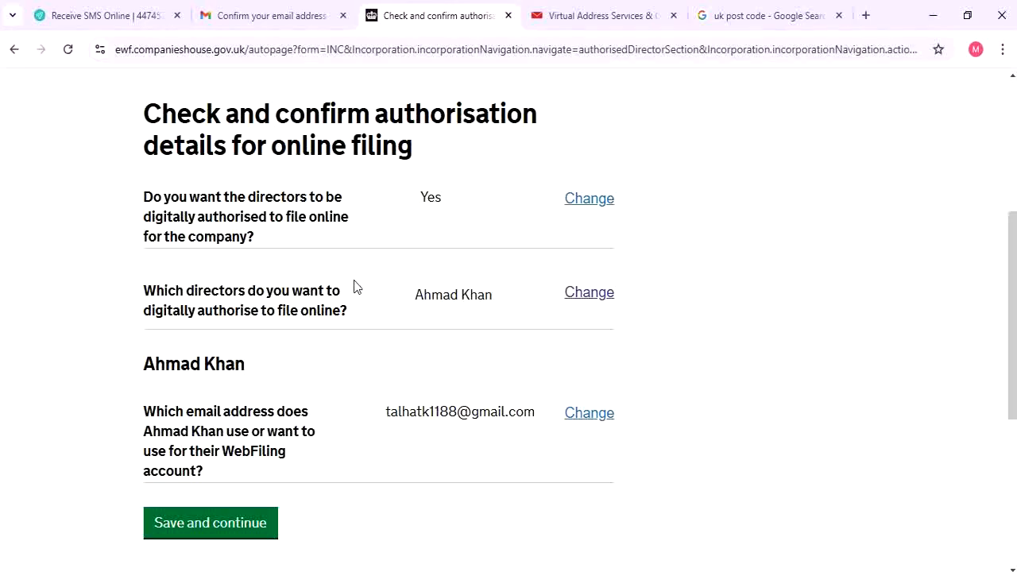
pyautogui.moveTo(144, 113); pyautogui.dragTo(564, 115)
pyautogui.click(476, 128)
pyautogui.moveTo(225, 198); pyautogui.dragTo(409, 227)
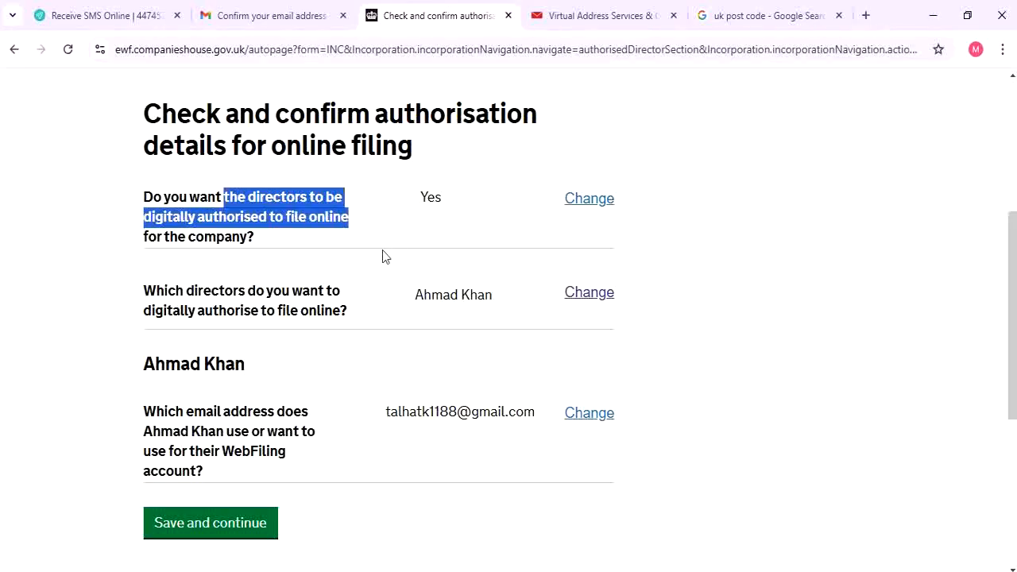
pyautogui.scroll(-2, 334, 321)
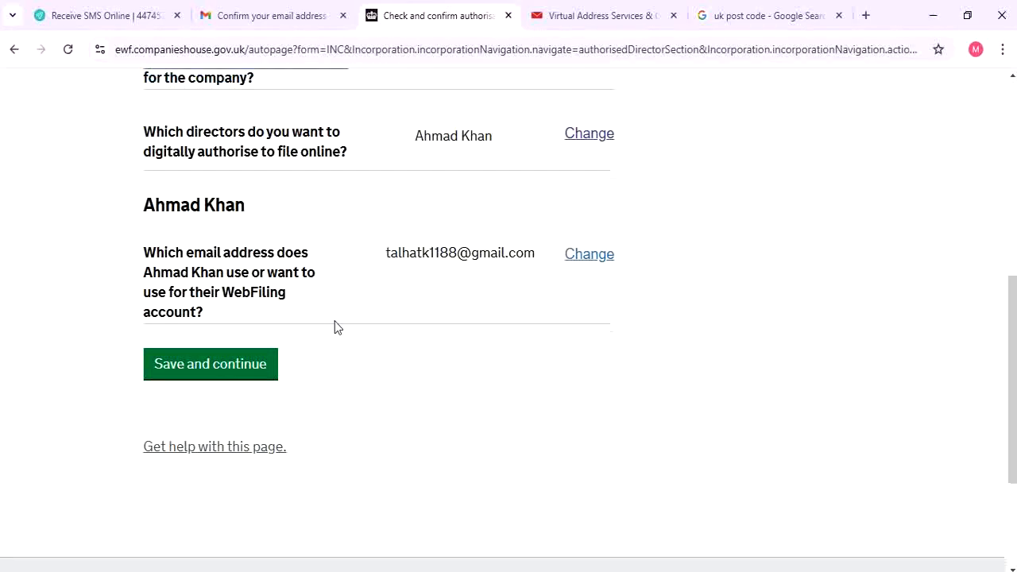
pyautogui.click(166, 367)
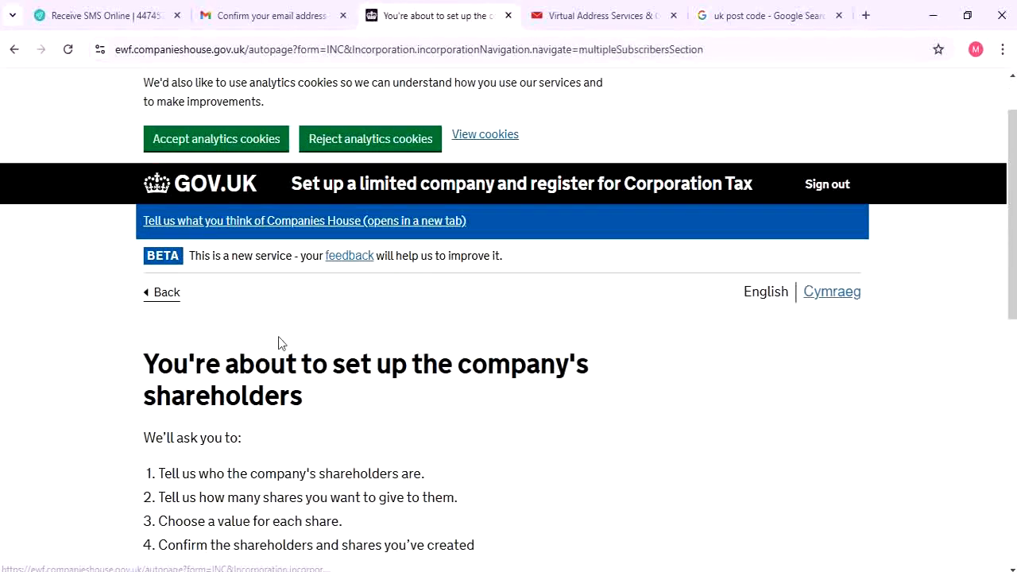
# Start shareholder setup with the director as the only shareholder, adding no others
pyautogui.scroll(-1, 278, 343)
pyautogui.scroll(-1, 278, 342)
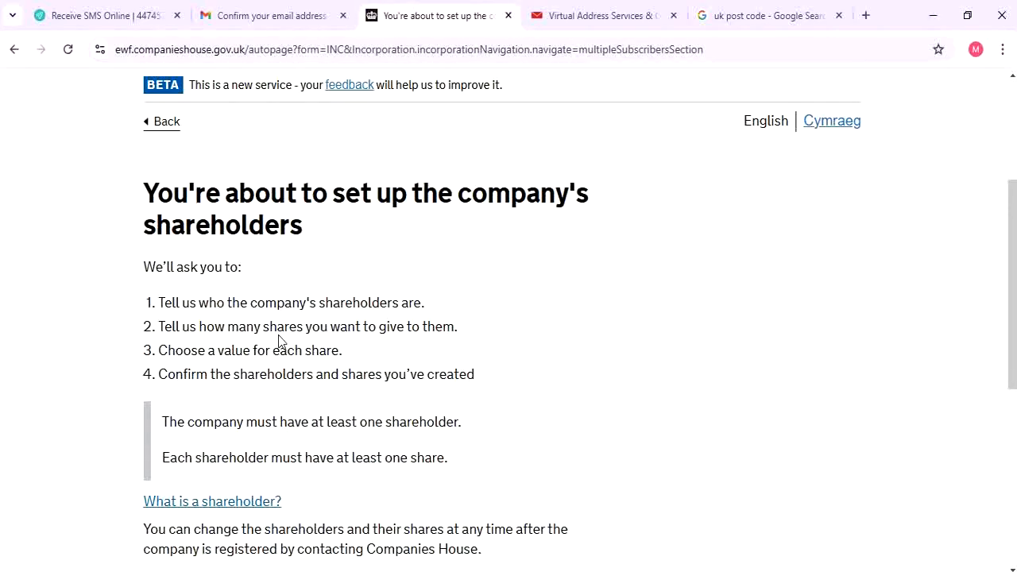
pyautogui.scroll(-1, 279, 340)
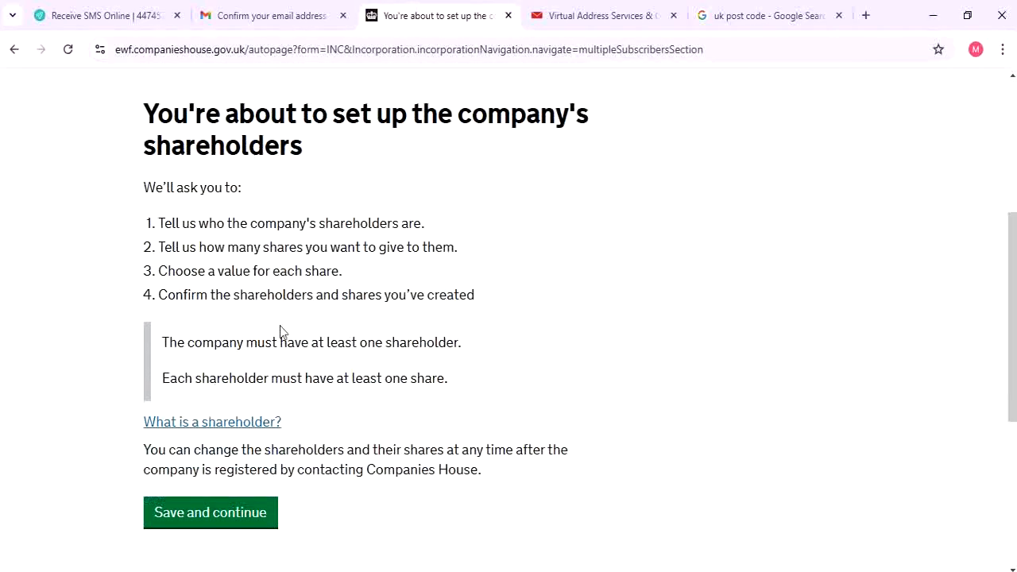
pyautogui.click(231, 512)
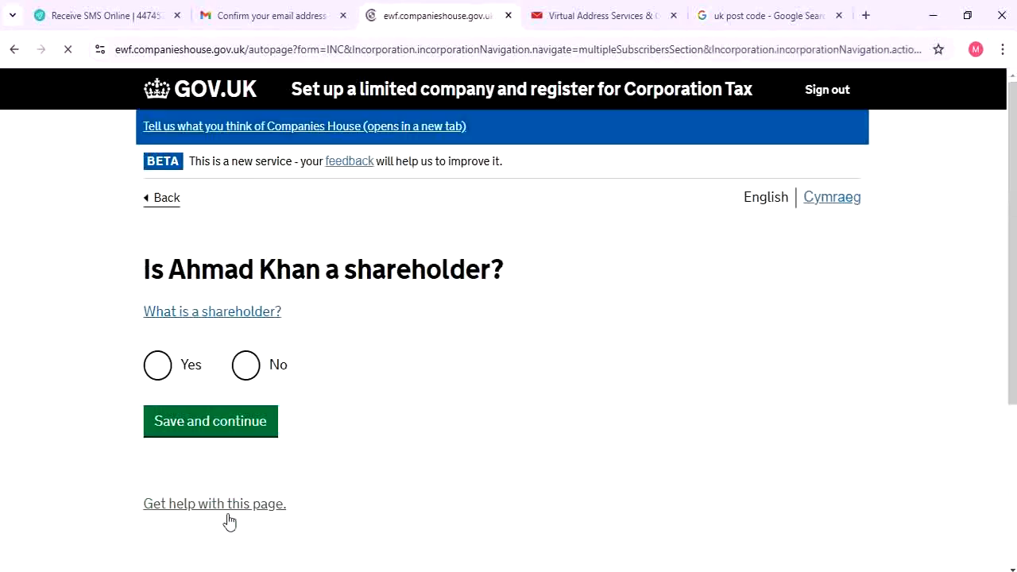
pyautogui.scroll(-2, 272, 419)
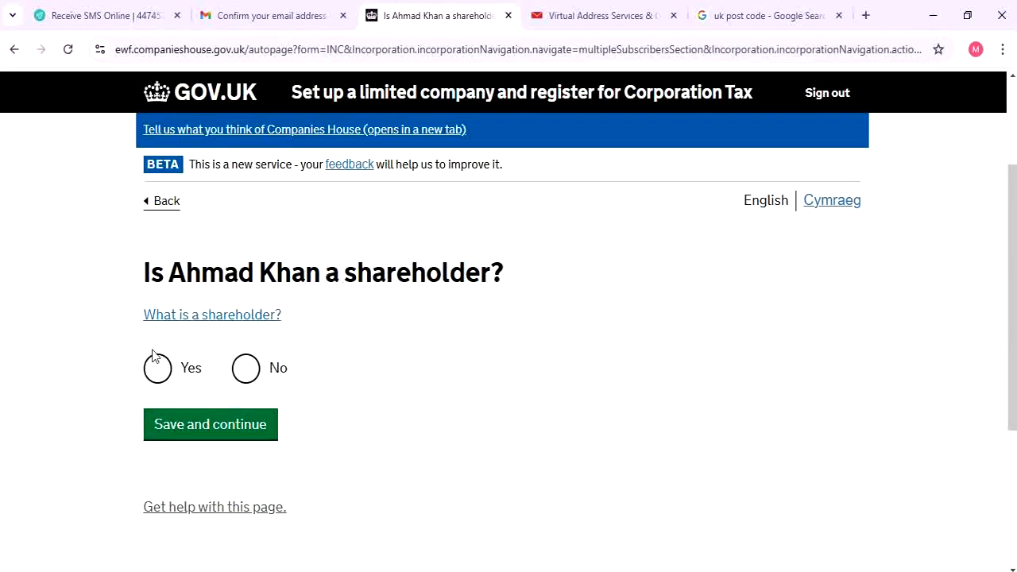
pyautogui.click(177, 382)
pyautogui.click(236, 425)
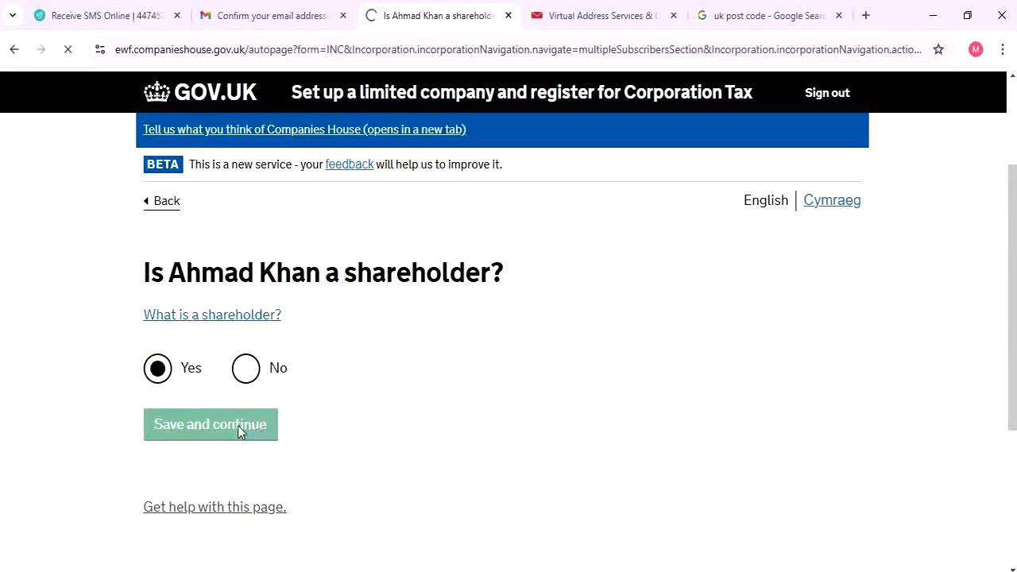
pyautogui.scroll(-1, 259, 388)
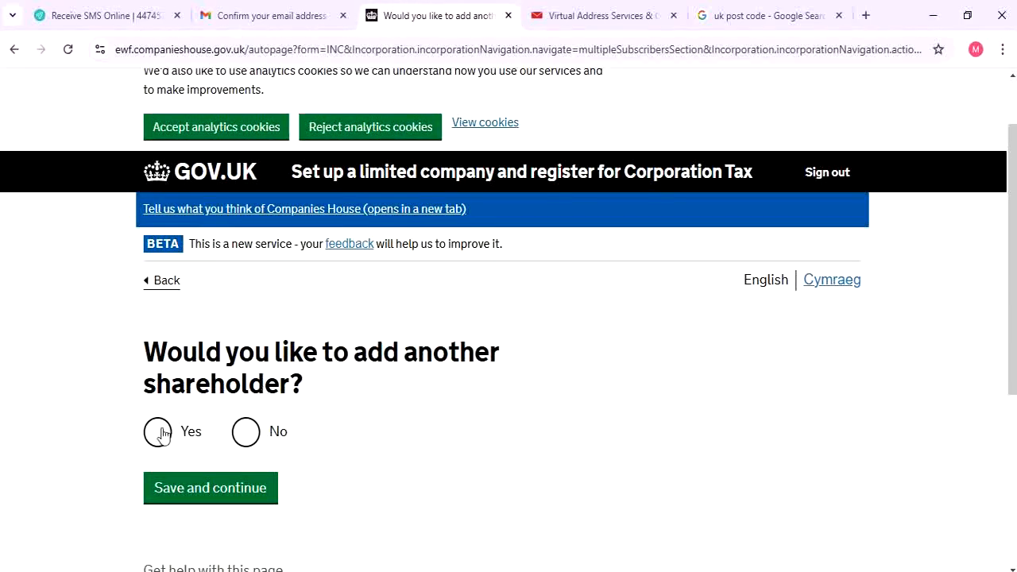
pyautogui.click(276, 435)
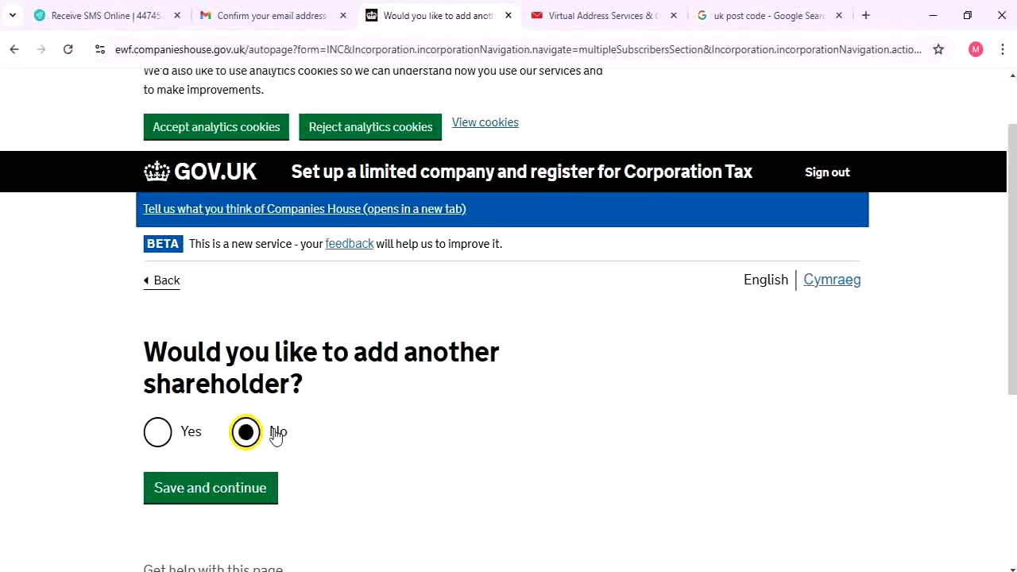
pyautogui.click(209, 484)
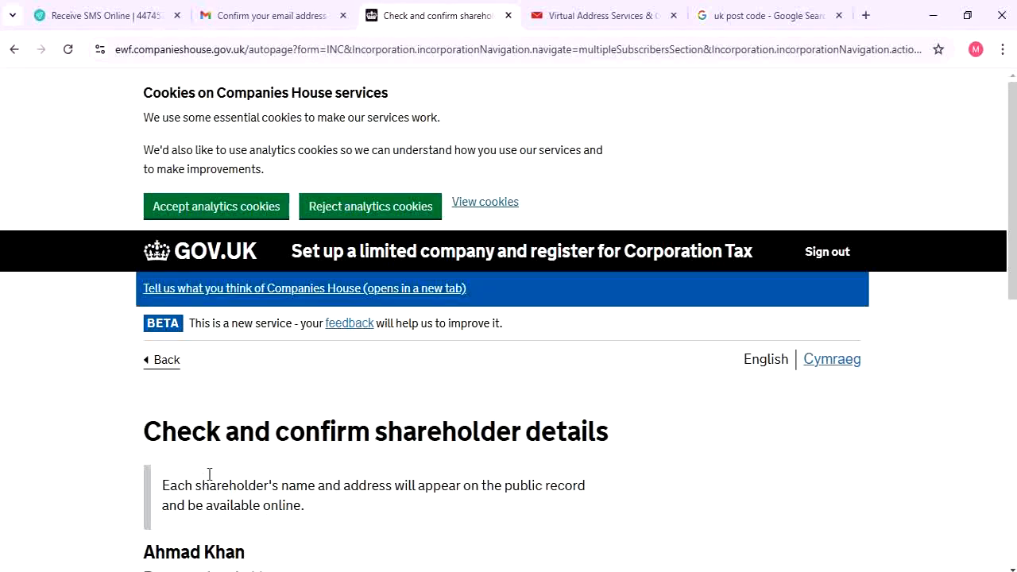
# Review the shareholder's name and address details and confirm them
pyautogui.scroll(-3, 254, 434)
pyautogui.scroll(-1, 254, 434)
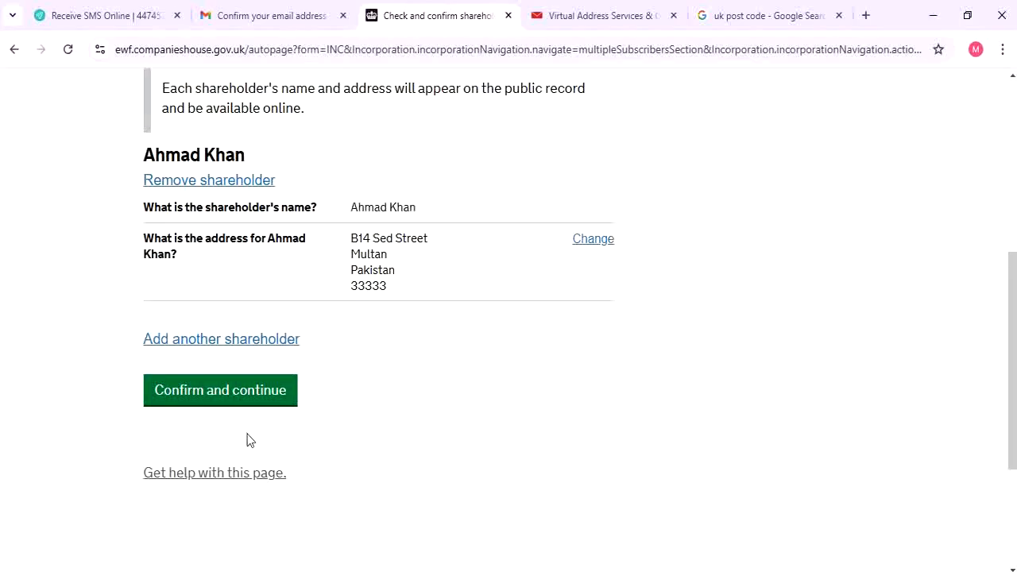
pyautogui.scroll(2, 311, 357)
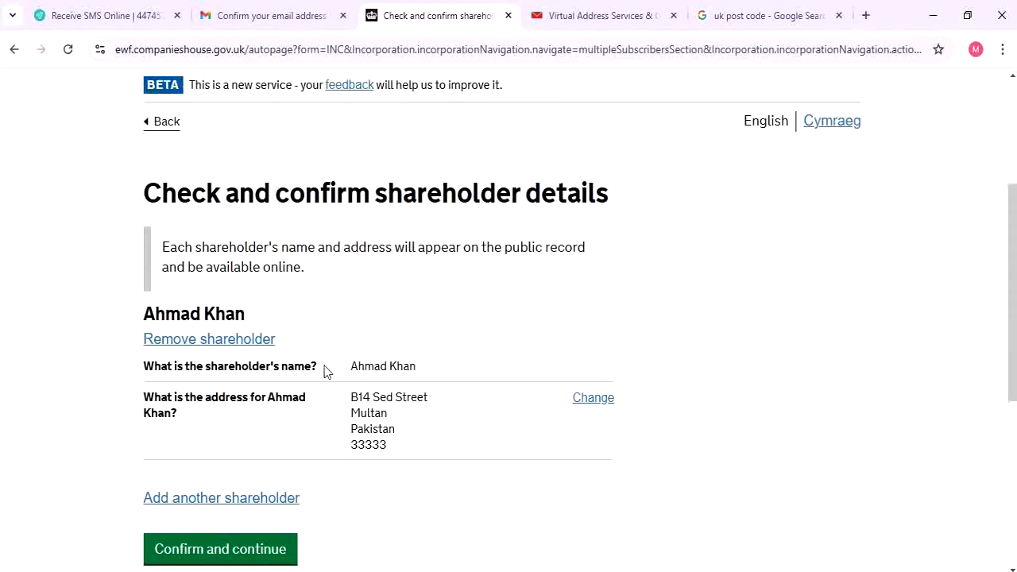
pyautogui.moveTo(142, 356); pyautogui.dragTo(259, 375)
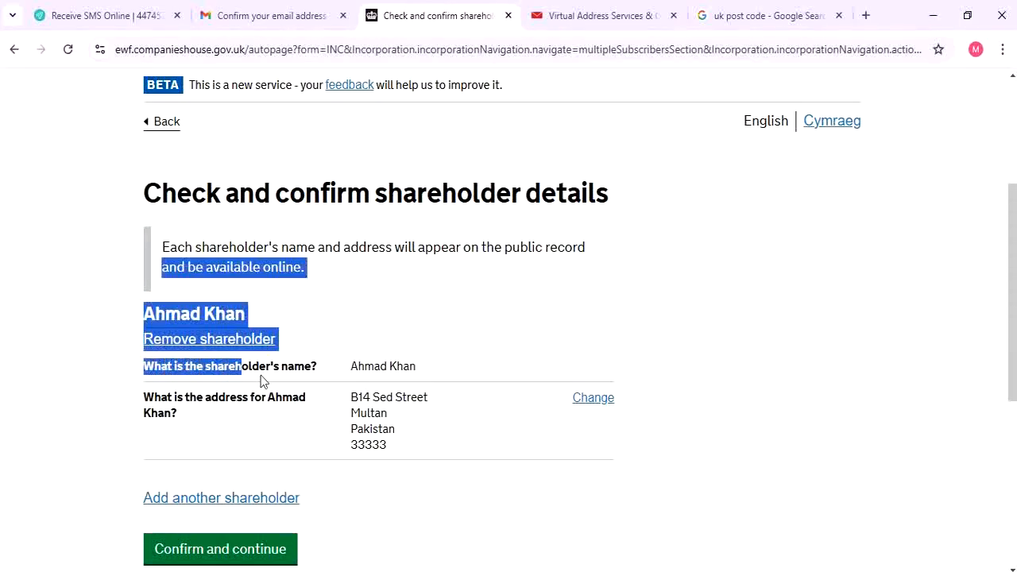
pyautogui.moveTo(342, 364); pyautogui.dragTo(429, 372)
pyautogui.moveTo(352, 397); pyautogui.dragTo(411, 401)
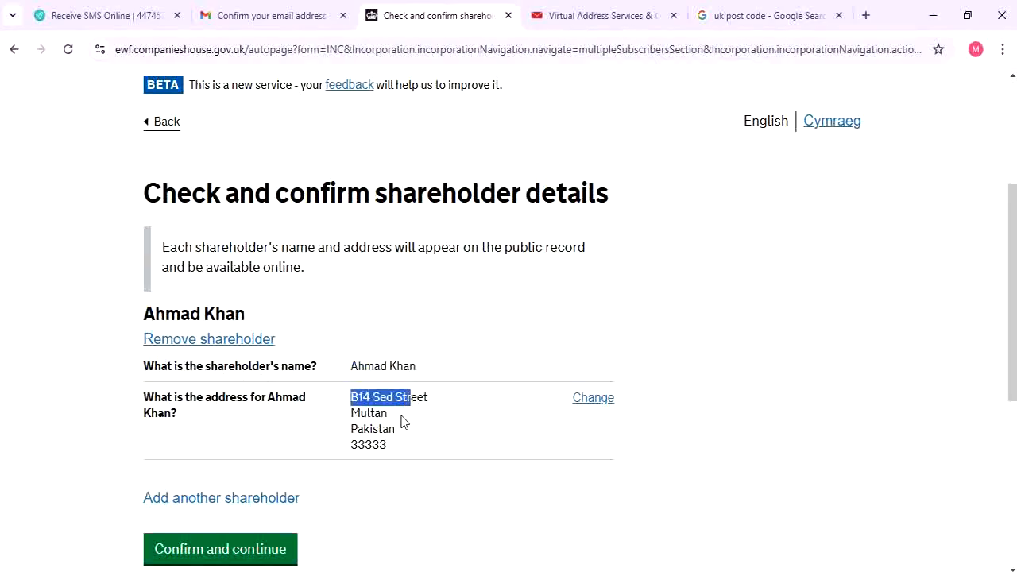
pyautogui.click(429, 437)
pyautogui.click(245, 549)
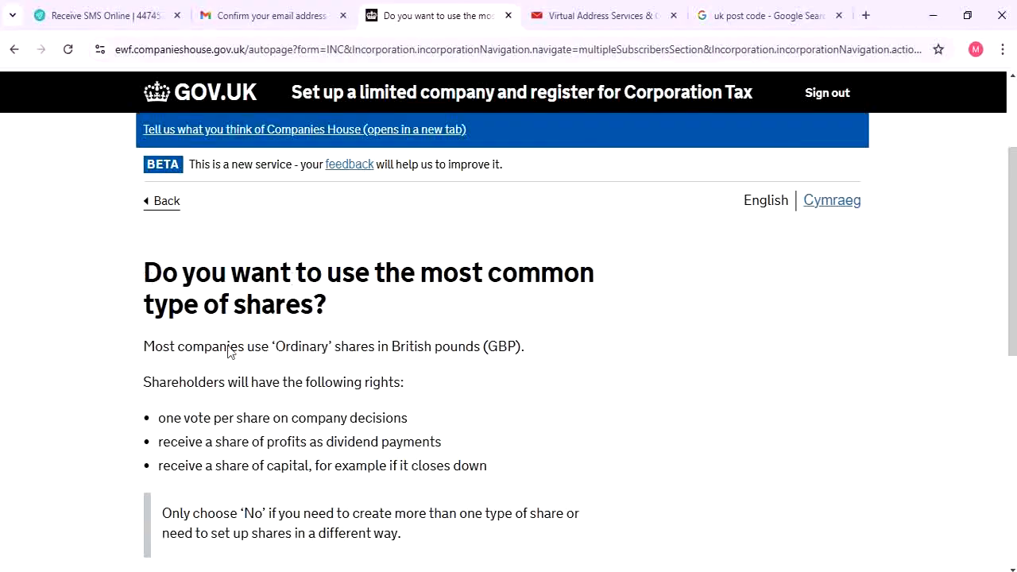
# Choose the most common ordinary GBP share type for the company
pyautogui.scroll(-3, 228, 352)
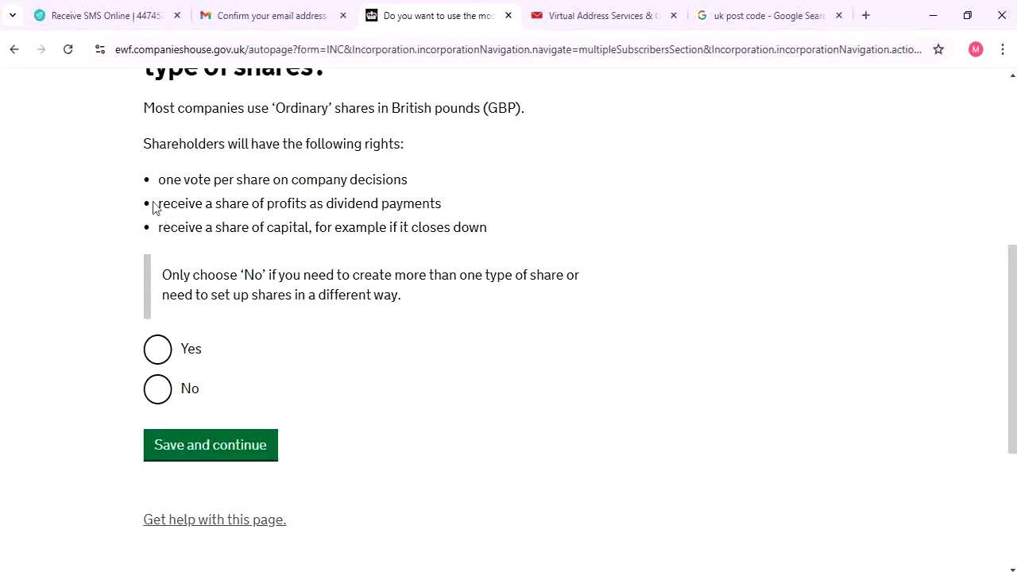
pyautogui.moveTo(173, 180); pyautogui.dragTo(415, 208)
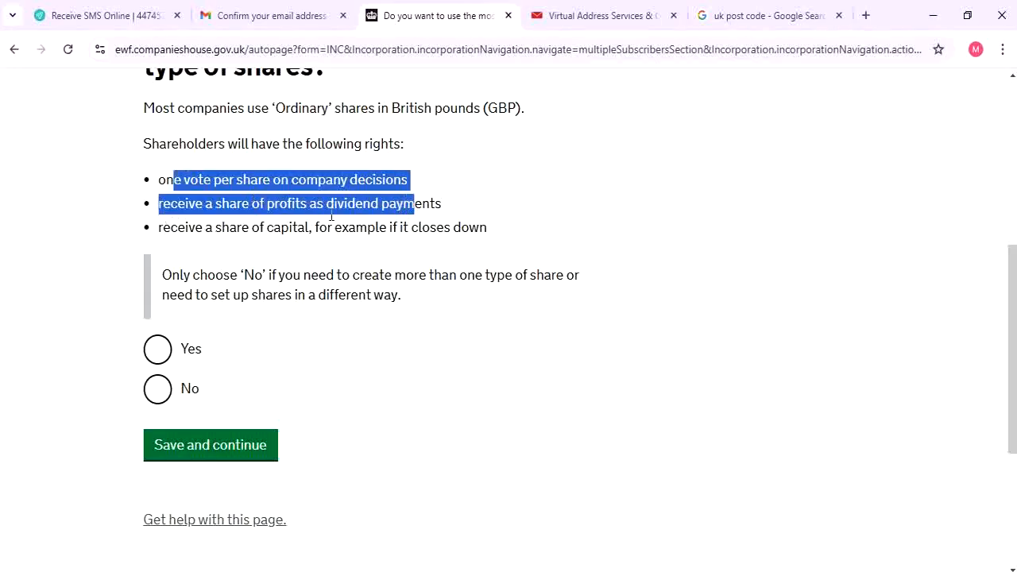
pyautogui.scroll(1, 334, 291)
pyautogui.click(332, 392)
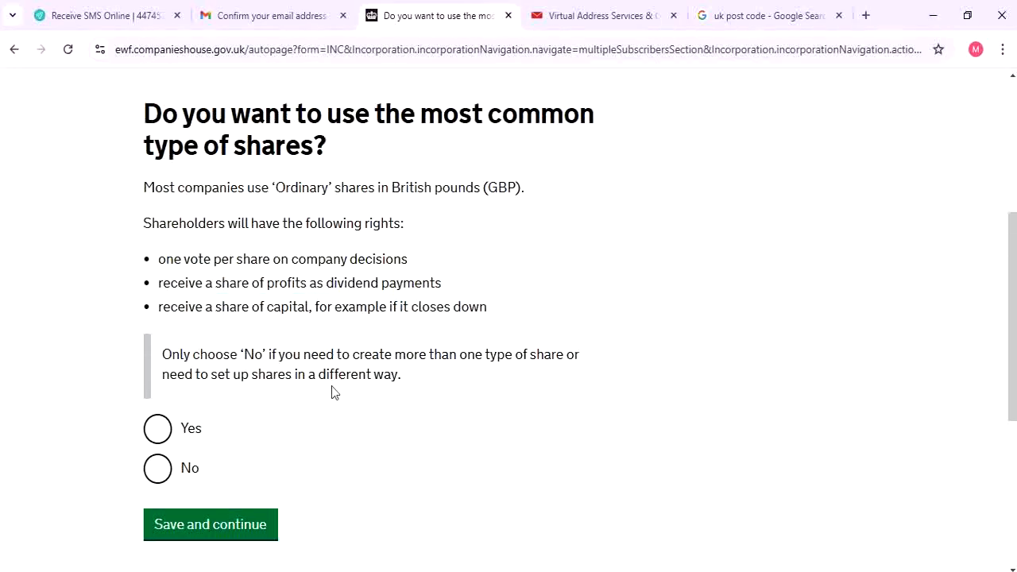
pyautogui.click(163, 433)
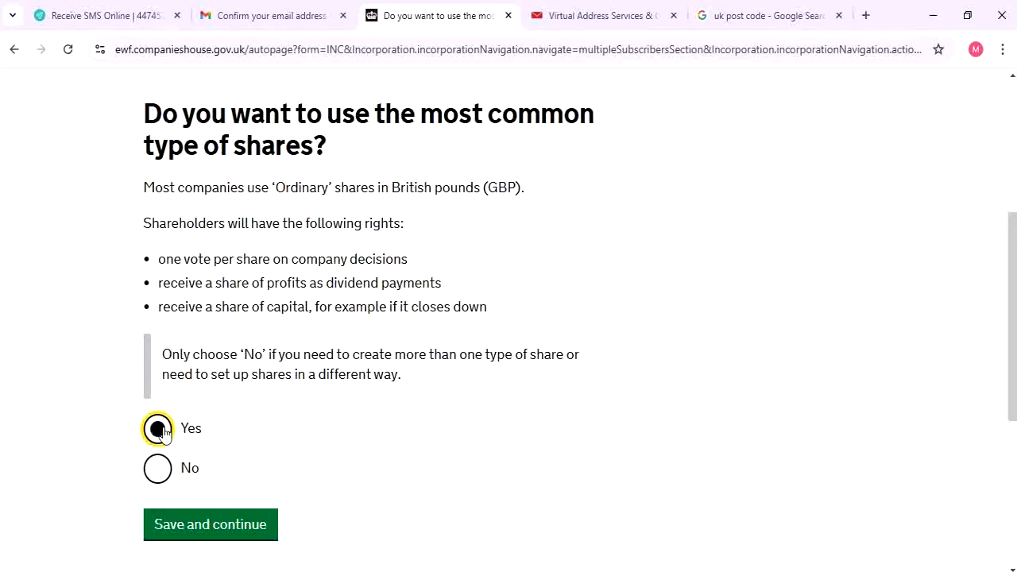
pyautogui.click(243, 527)
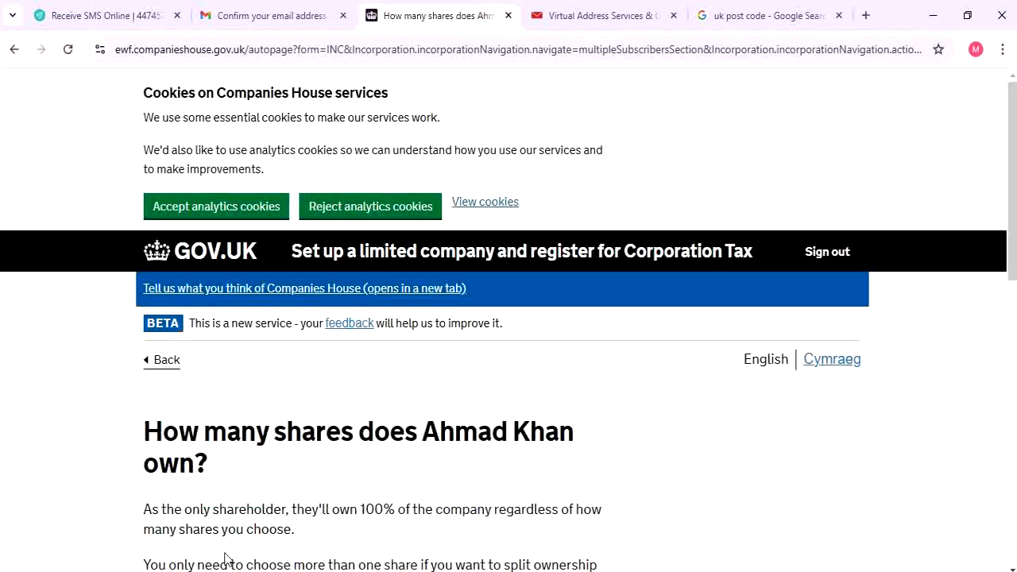
# Give the shareholder 1 share valued at £1 each
pyautogui.scroll(-3, 238, 386)
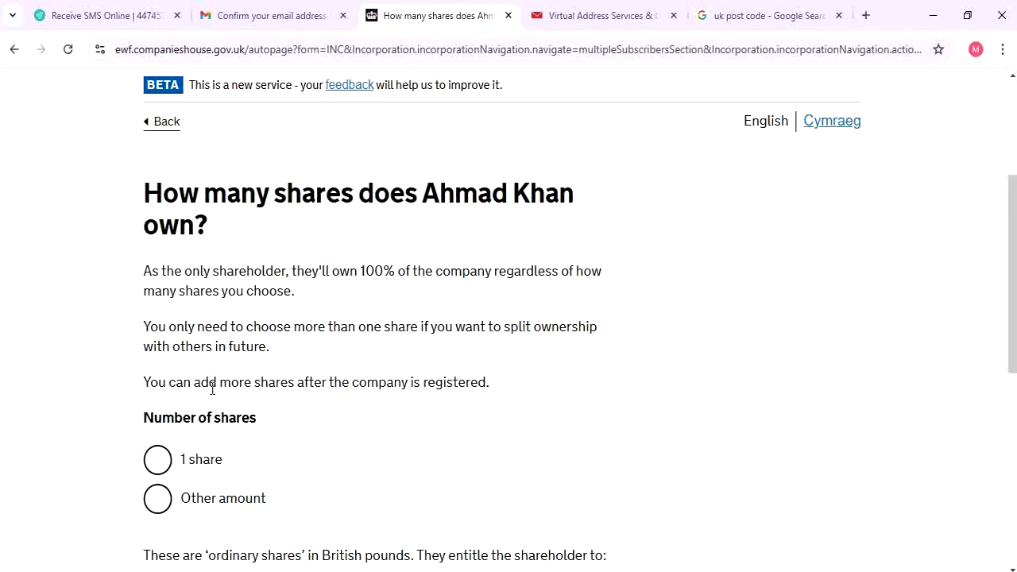
pyautogui.click(180, 468)
pyautogui.scroll(-2, 327, 382)
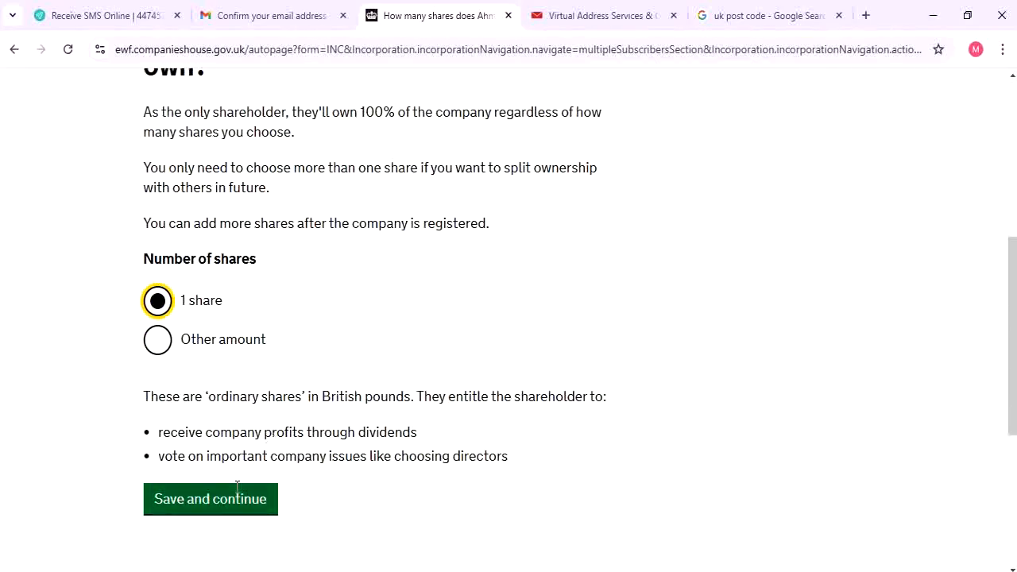
pyautogui.click(236, 495)
pyautogui.scroll(-2, 257, 449)
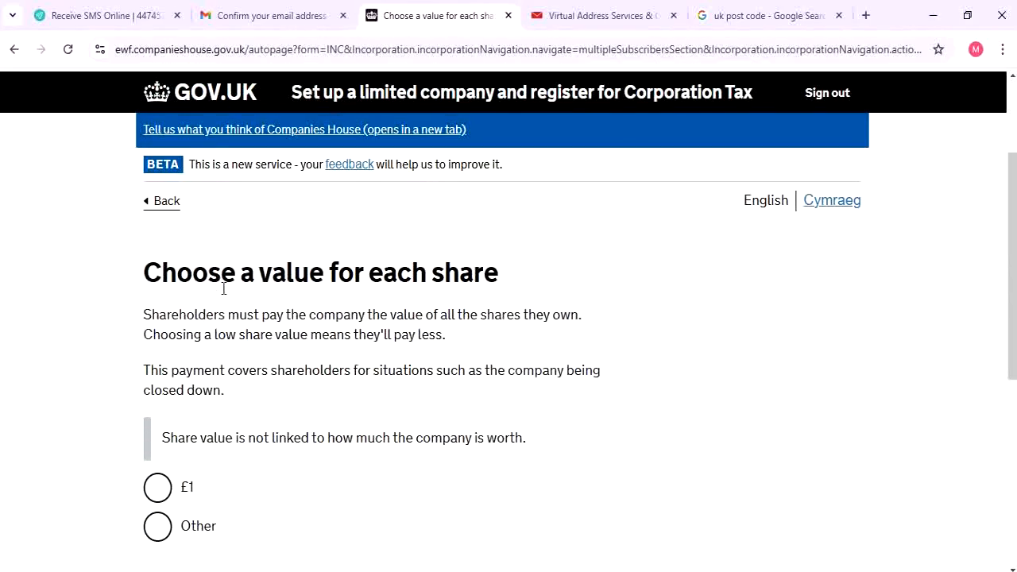
pyautogui.scroll(-1, 298, 316)
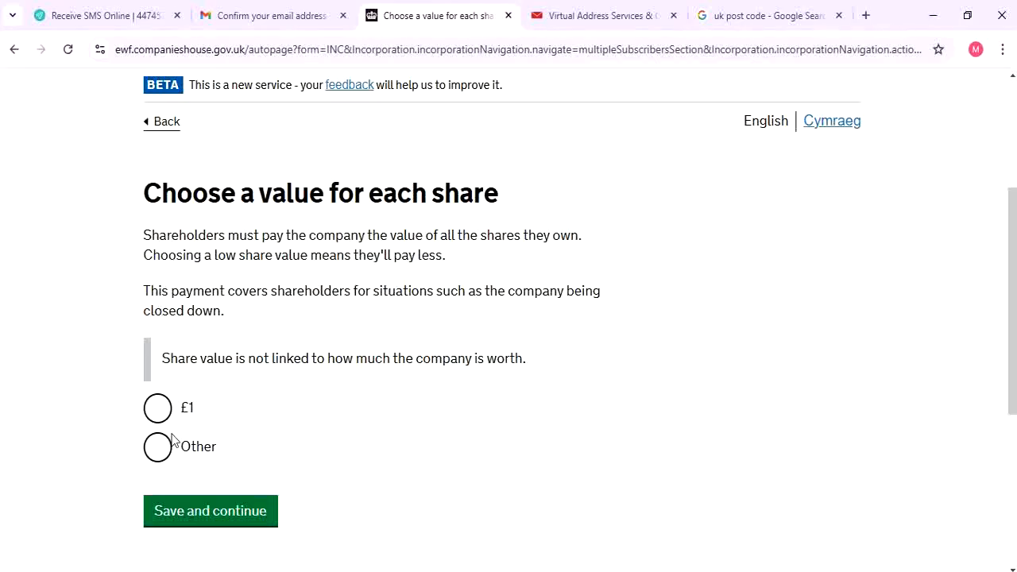
pyautogui.click(160, 412)
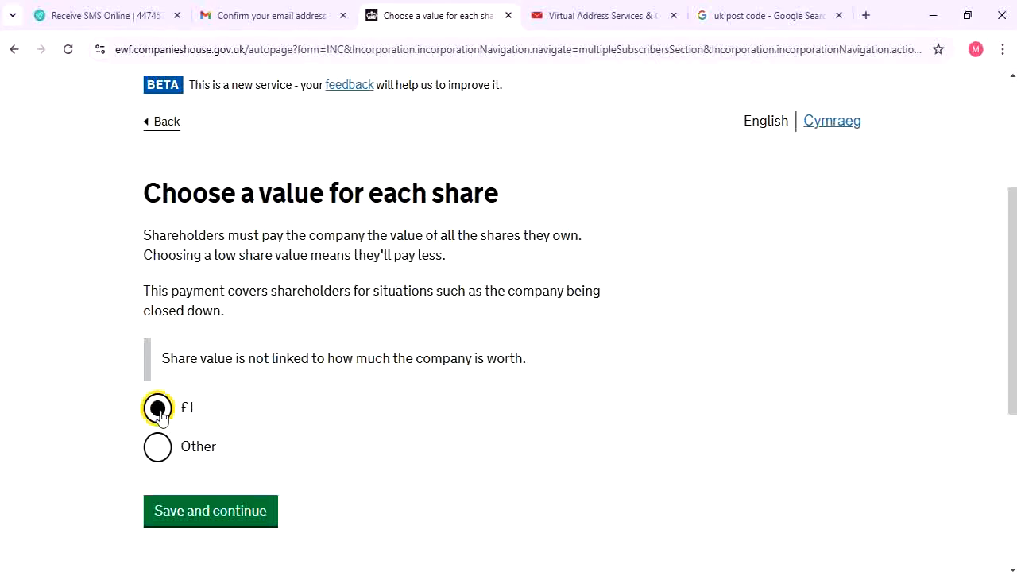
pyautogui.click(258, 519)
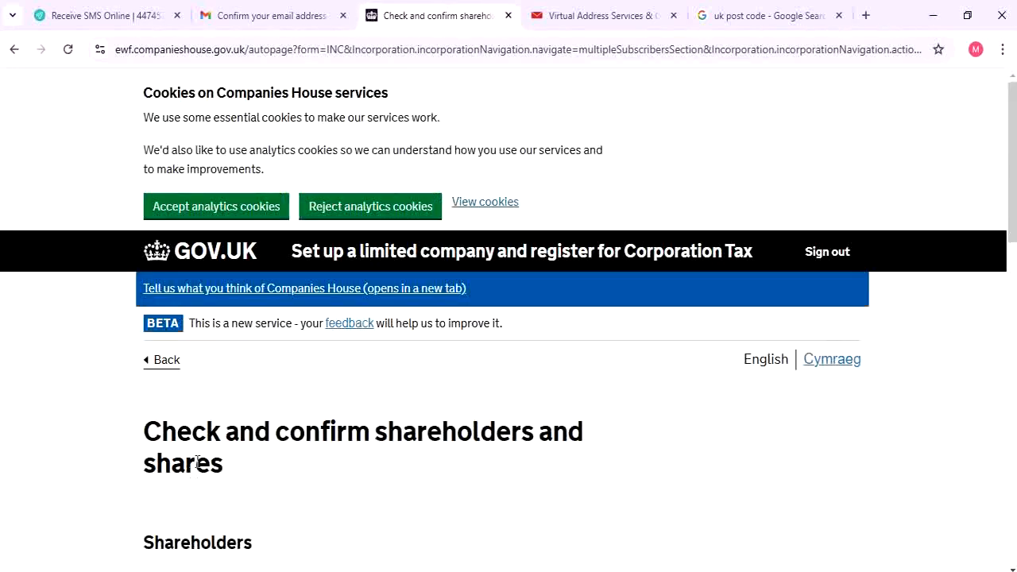
# Check the summary of 1 ordinary share worth £1.00 and confirm it
pyautogui.scroll(-2, 222, 429)
pyautogui.scroll(-1, 257, 294)
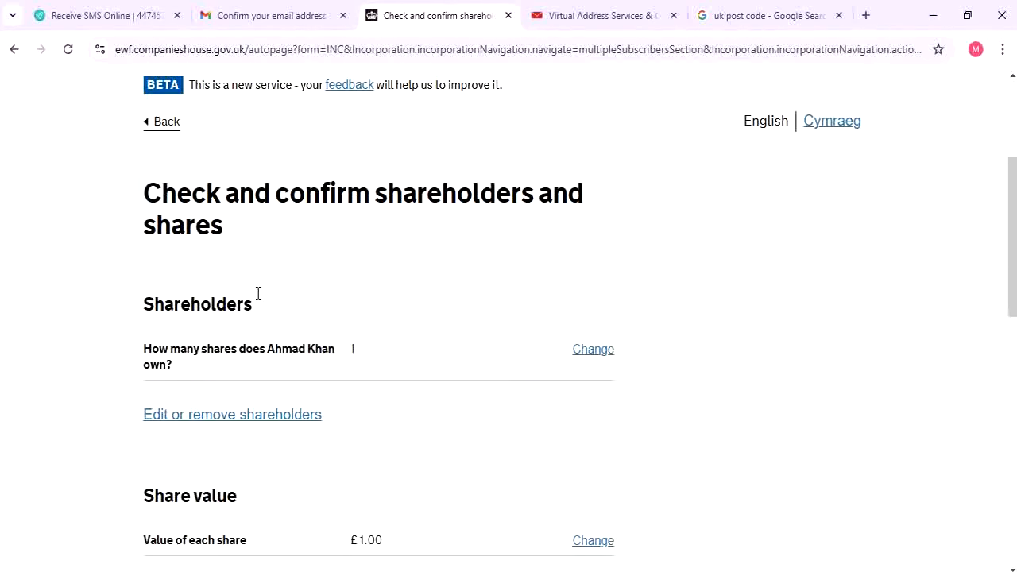
pyautogui.scroll(-2, 258, 293)
pyautogui.scroll(1, 257, 297)
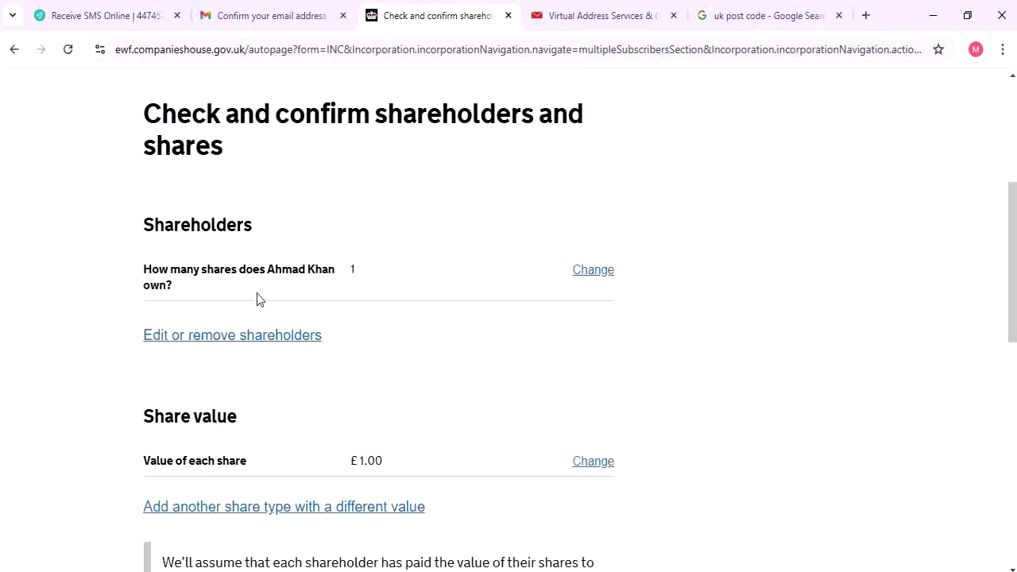
pyautogui.scroll(-2, 256, 297)
pyautogui.scroll(1, 17, 161)
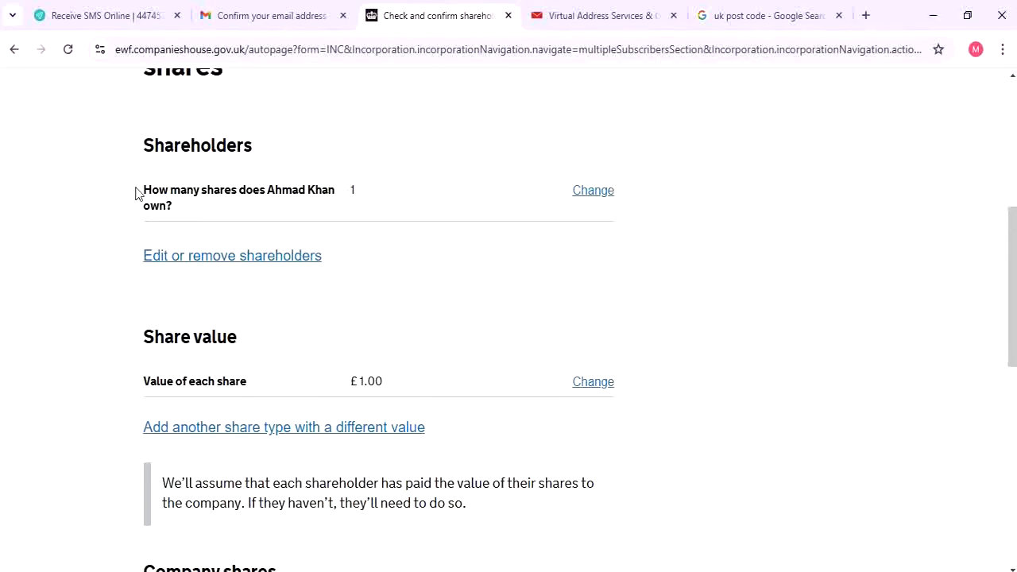
pyautogui.moveTo(136, 189); pyautogui.dragTo(463, 191)
pyautogui.click(467, 190)
pyautogui.scroll(-1, 302, 376)
pyautogui.scroll(-3, 390, 368)
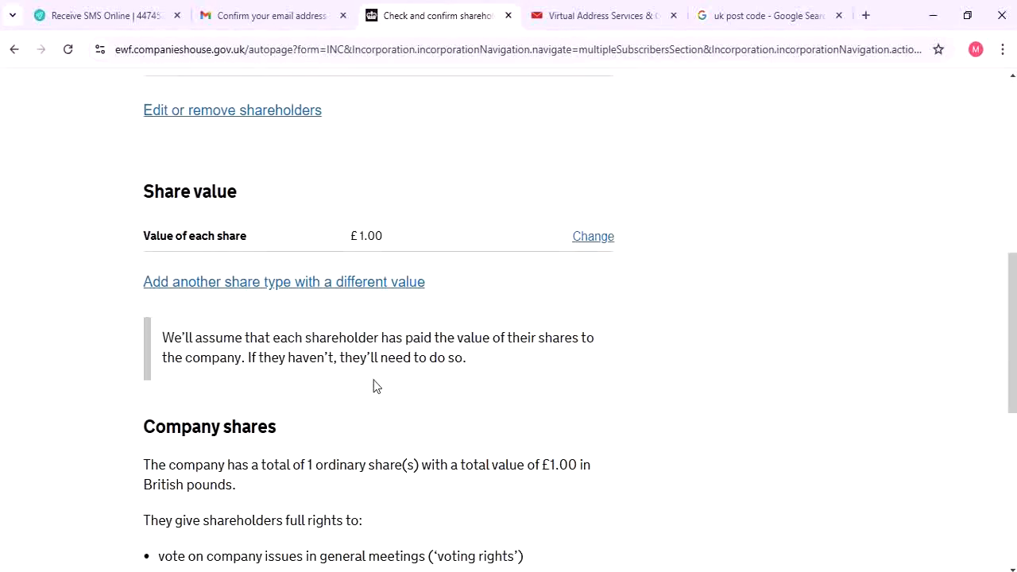
pyautogui.moveTo(126, 290); pyautogui.dragTo(501, 408)
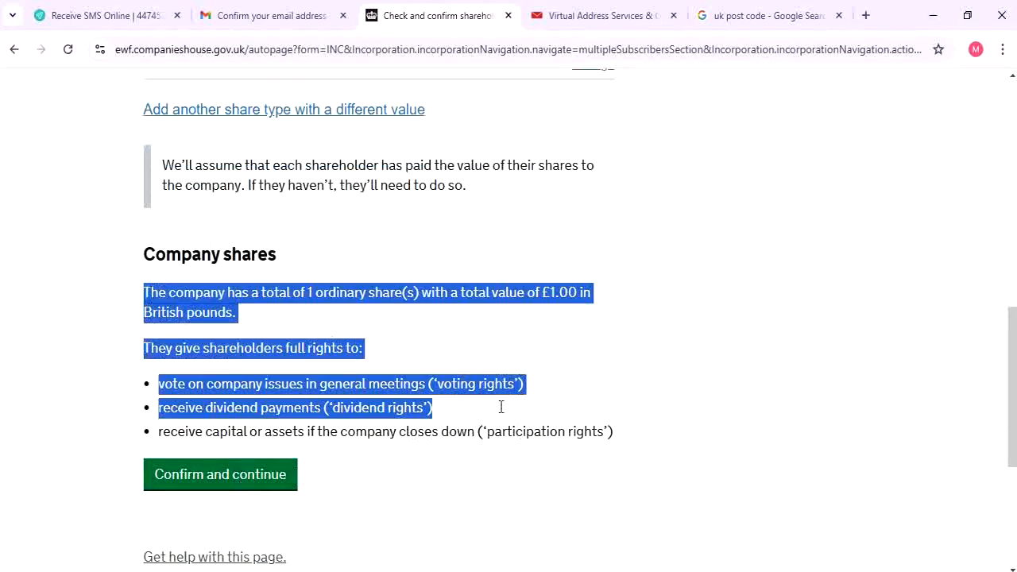
pyautogui.click(458, 375)
pyautogui.click(255, 475)
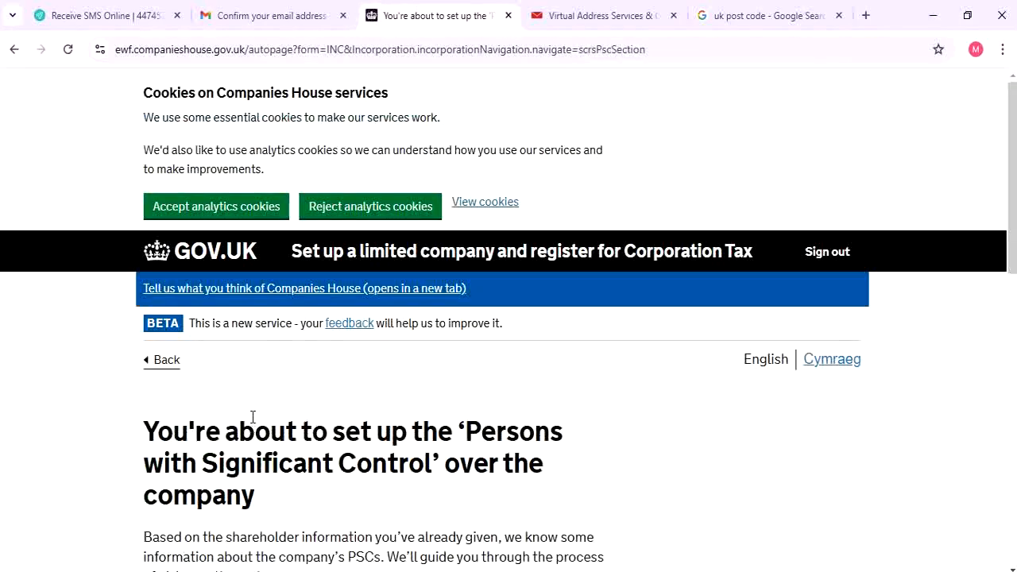
# Pass the PSC introduction pages and answer Yes to the shareholder appointing or removing directors
pyautogui.scroll(-3, 256, 413)
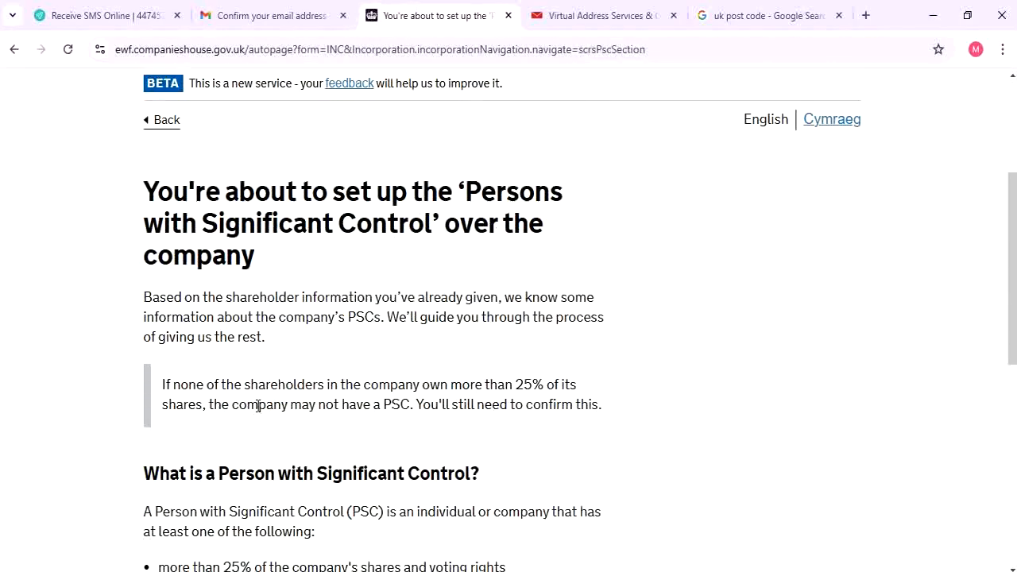
pyautogui.scroll(-2, 263, 405)
pyautogui.scroll(2, 300, 236)
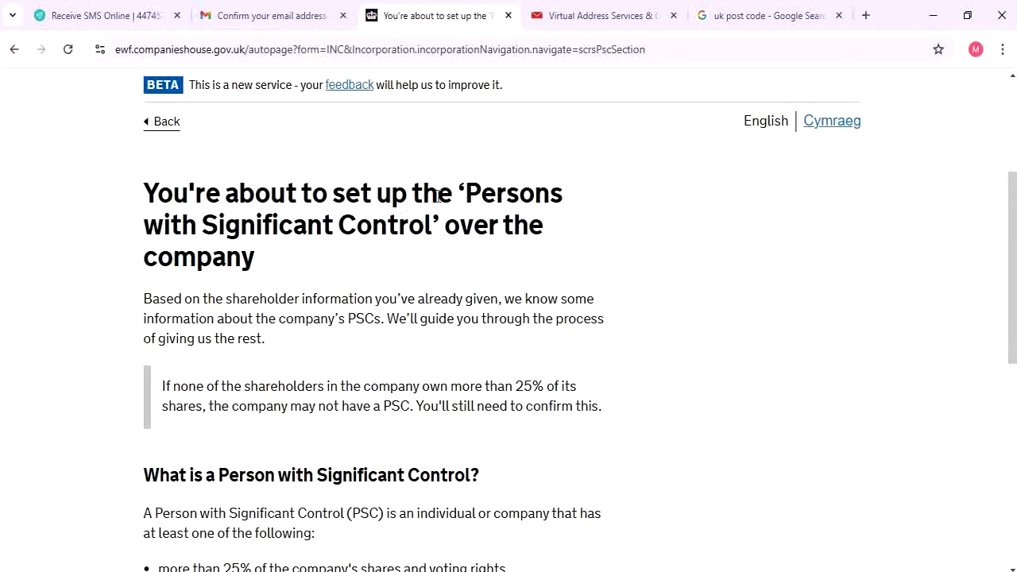
pyautogui.scroll(-4, 290, 382)
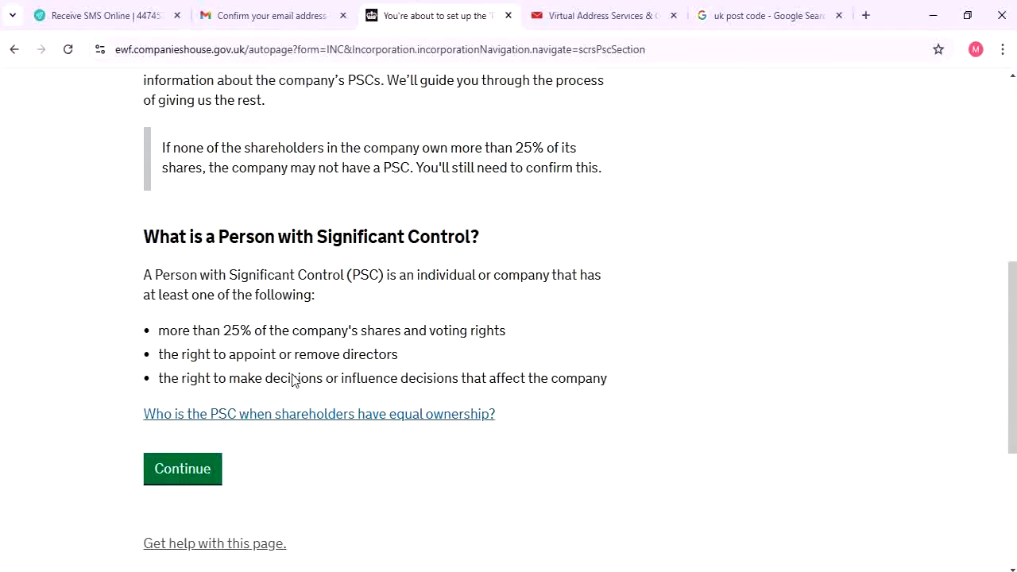
pyautogui.click(177, 396)
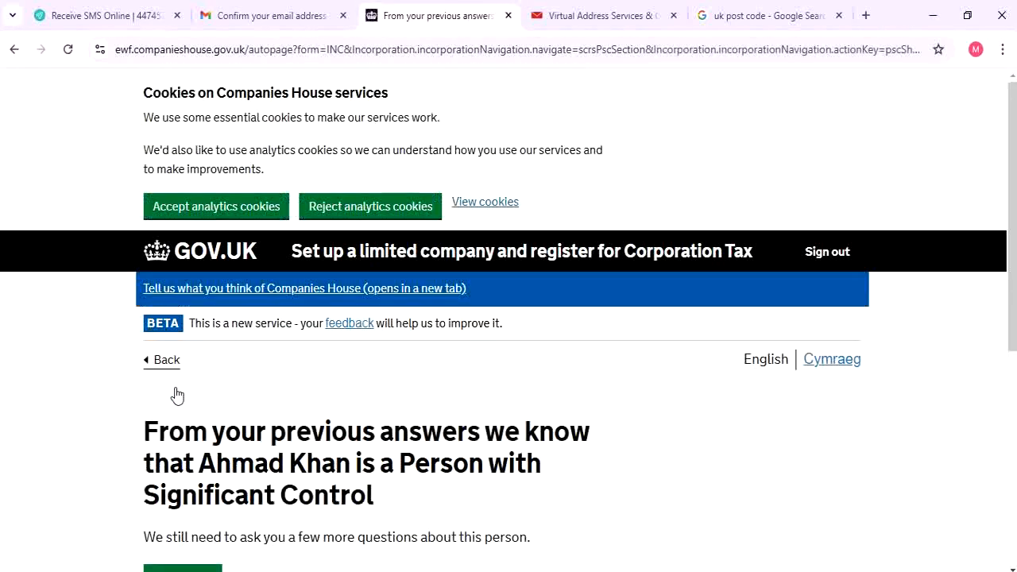
pyautogui.scroll(-2, 219, 374)
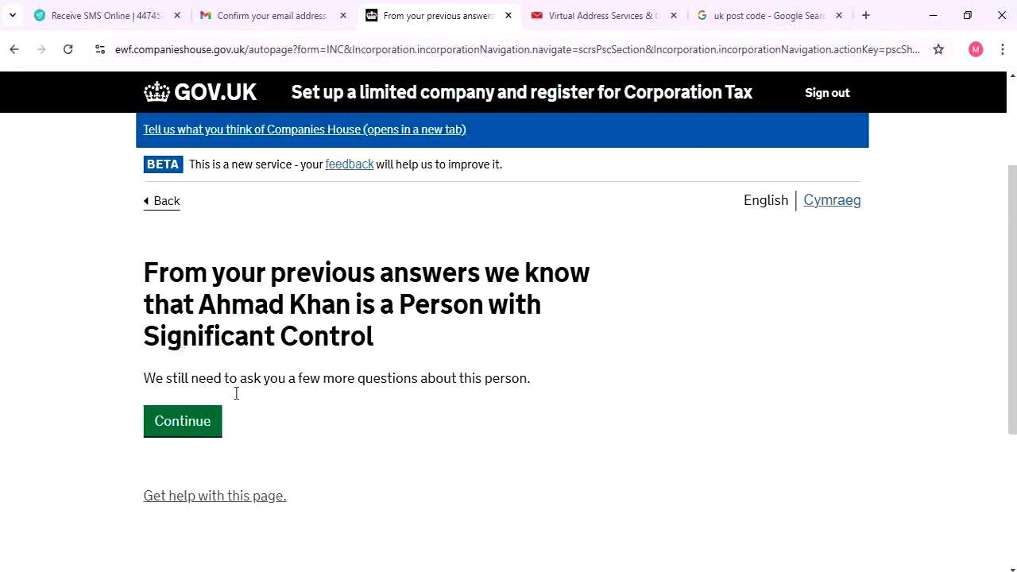
pyautogui.click(208, 420)
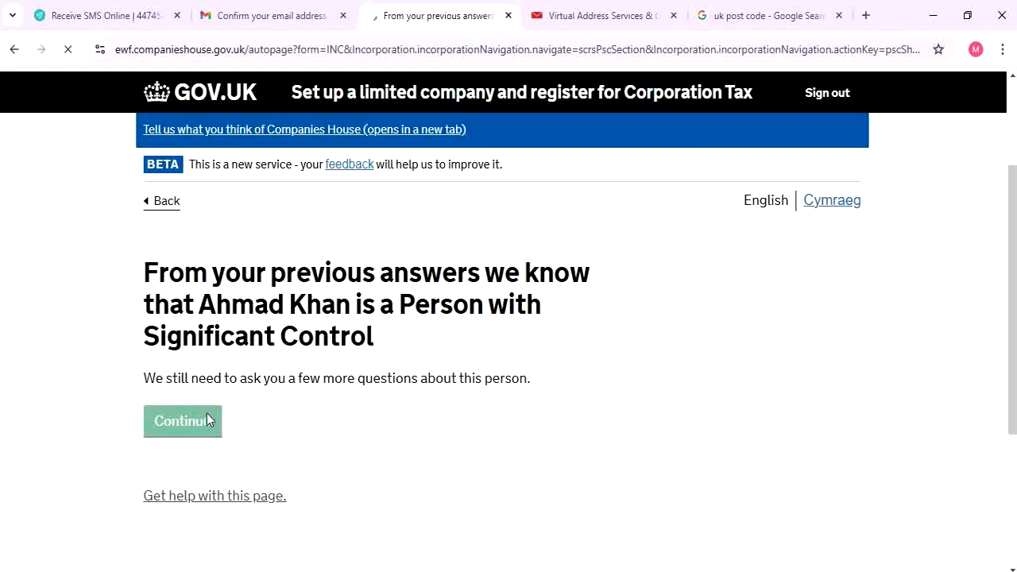
pyautogui.scroll(-3, 205, 408)
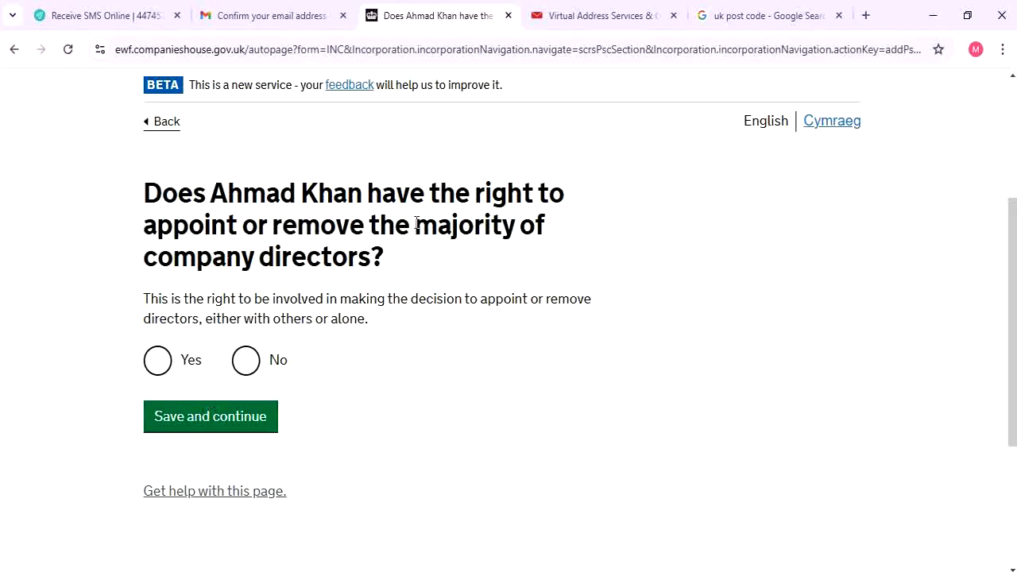
pyautogui.click(185, 366)
pyautogui.click(210, 427)
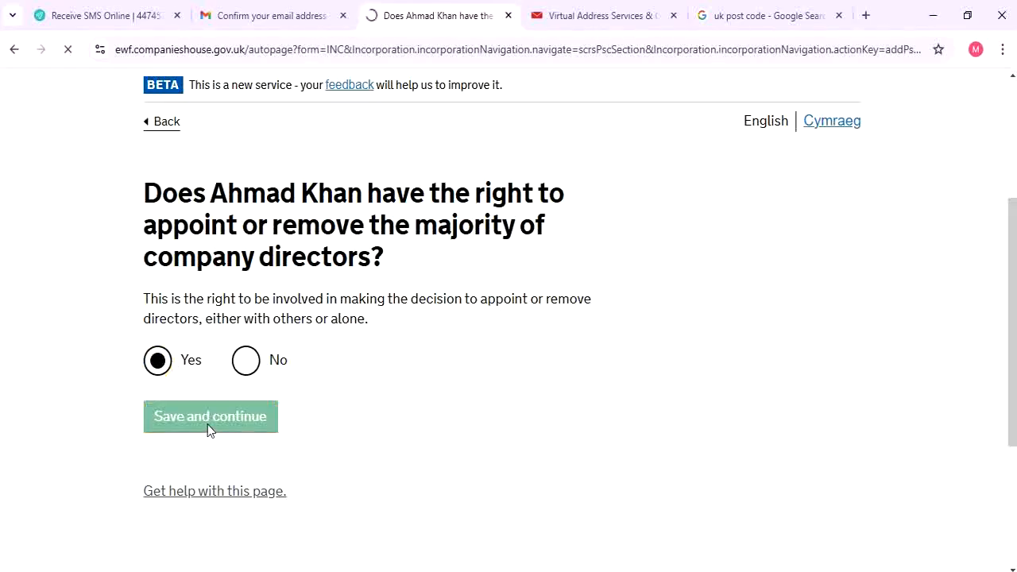
pyautogui.scroll(-4, 208, 411)
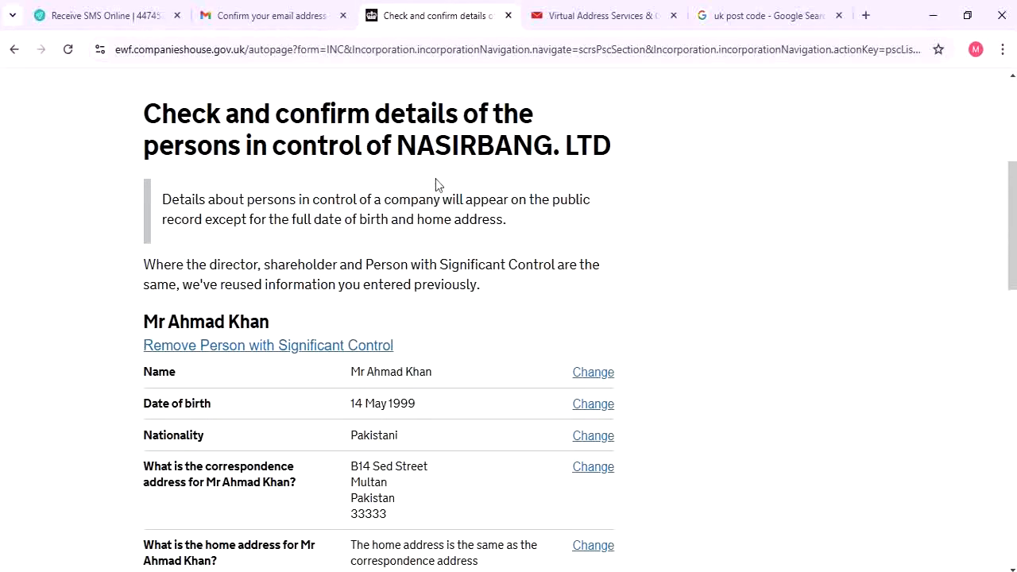
# Confirm where the person in control lives and that they control the company, then save
pyautogui.scroll(-2, 524, 183)
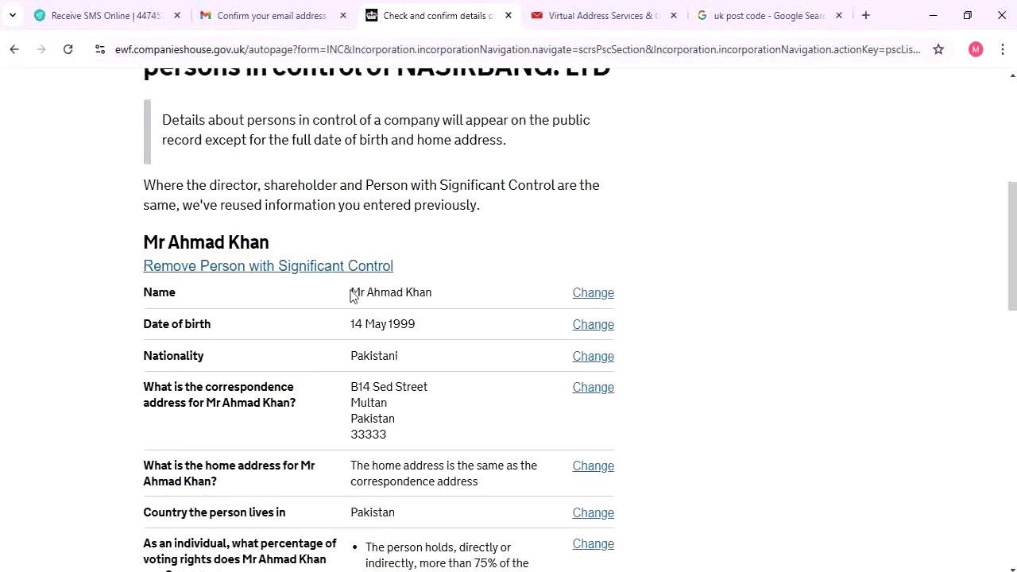
pyautogui.scroll(-3, 265, 277)
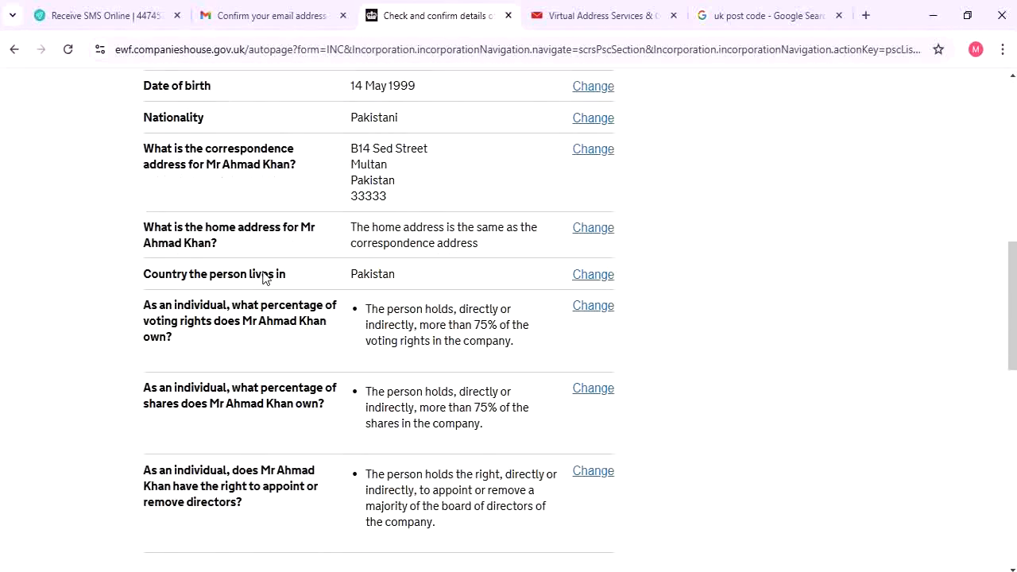
pyautogui.scroll(-1, 382, 239)
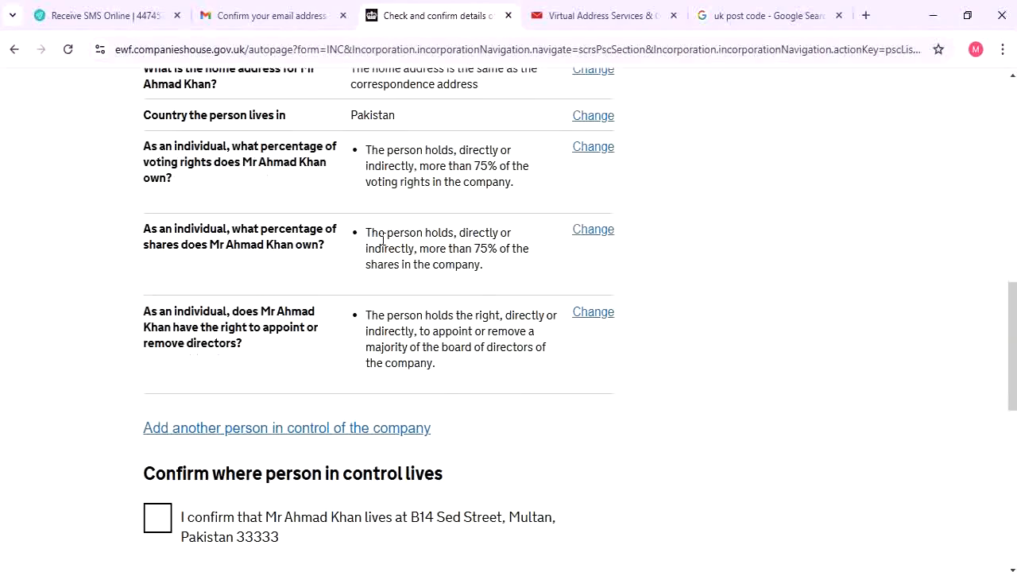
pyautogui.scroll(5, 370, 261)
pyautogui.scroll(-4, 371, 267)
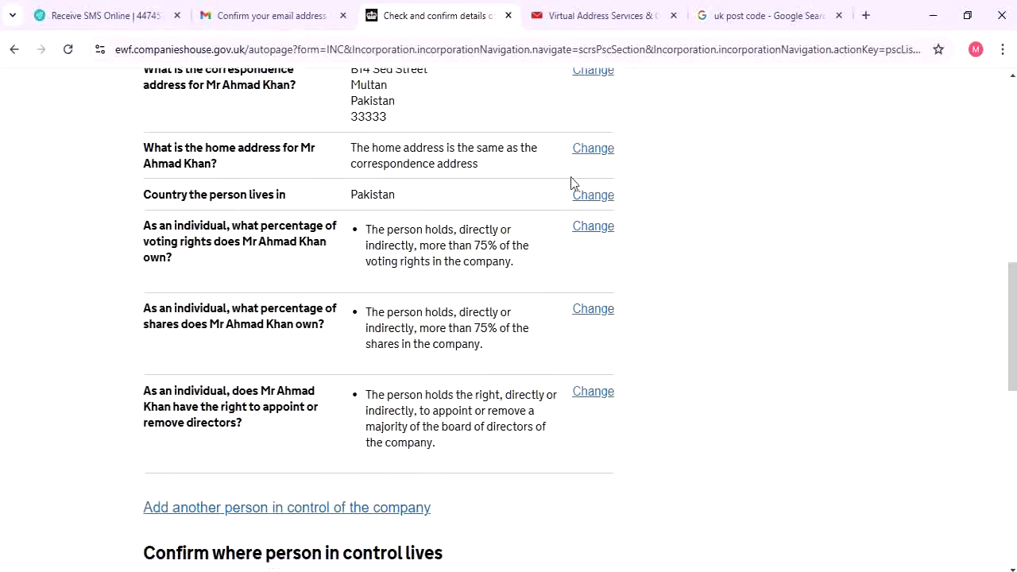
pyautogui.scroll(-1, 533, 224)
pyautogui.scroll(1, 425, 243)
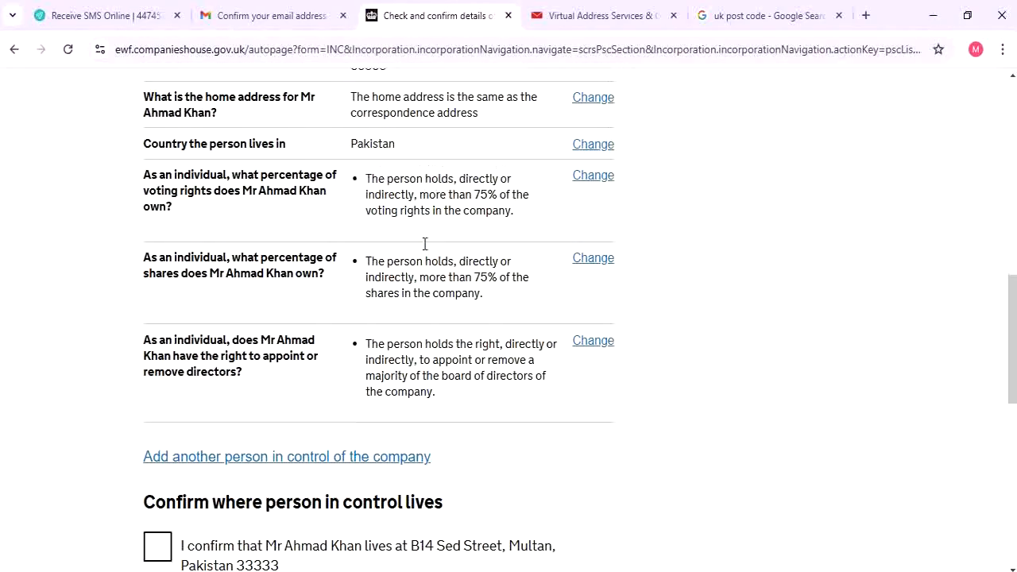
pyautogui.scroll(-2, 118, 345)
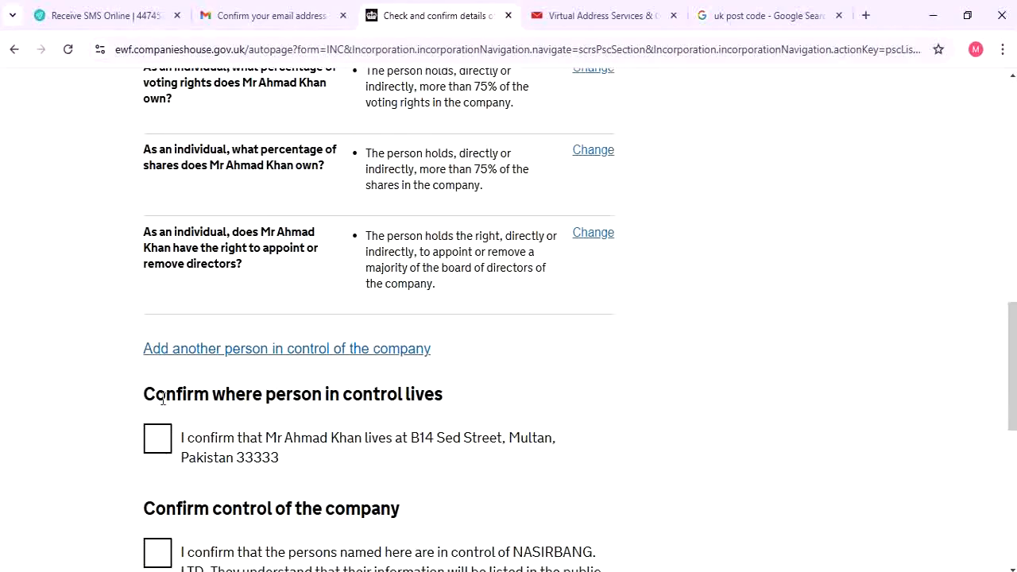
pyautogui.click(157, 434)
pyautogui.scroll(-2, 200, 419)
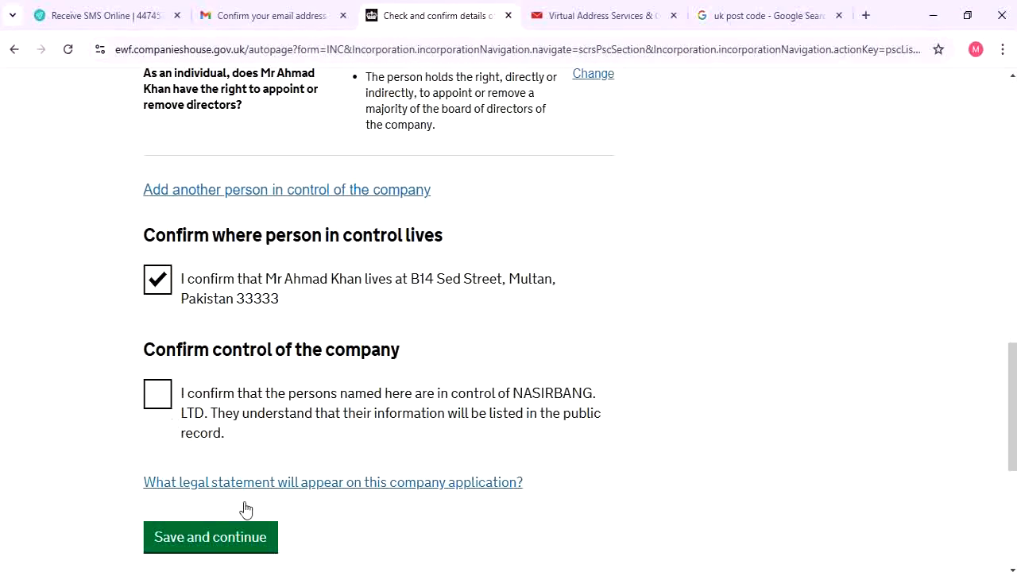
pyautogui.click(157, 393)
pyautogui.click(258, 534)
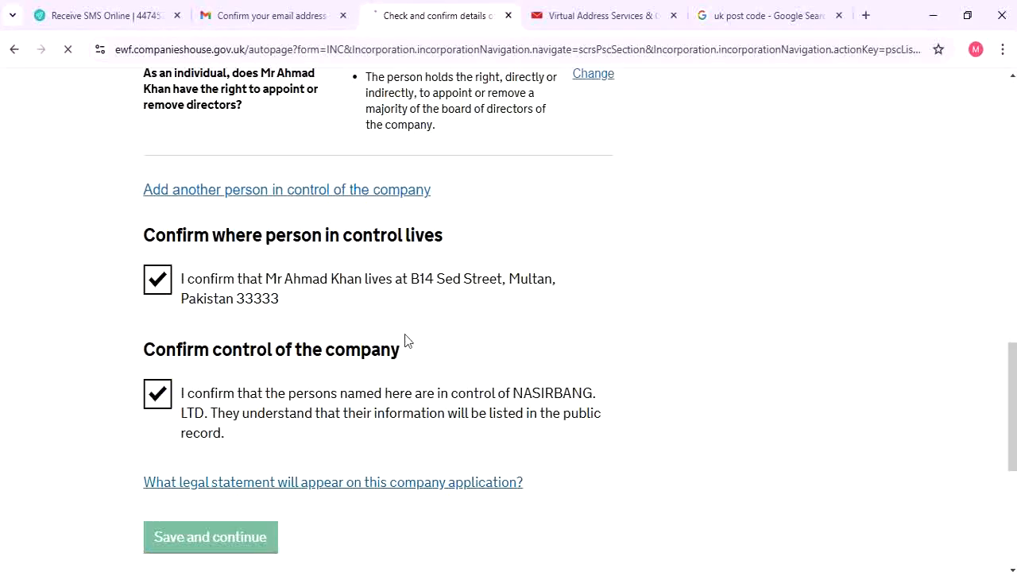
pyautogui.scroll(-3, 405, 340)
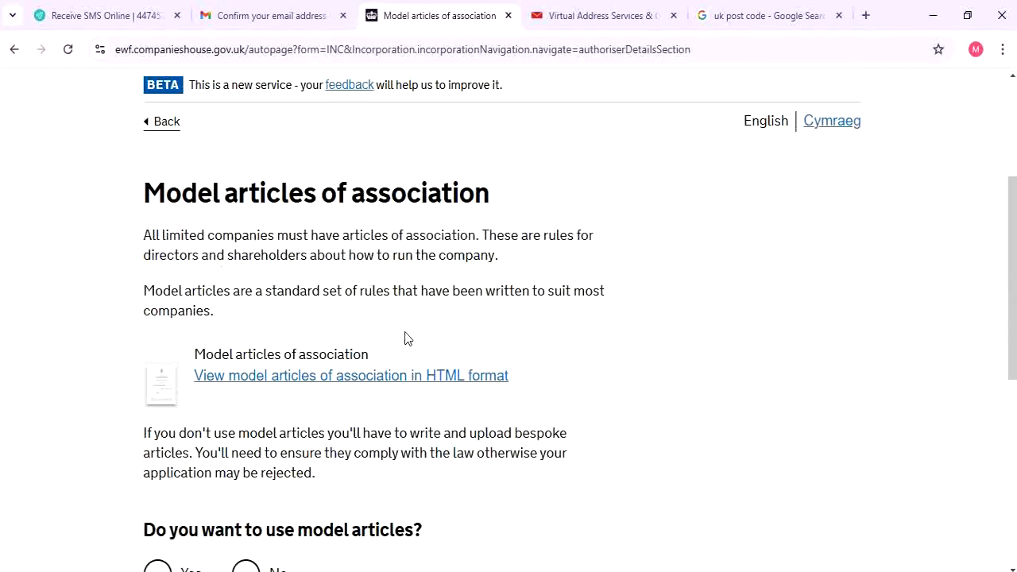
# Choose Yes to use the model articles of association and save
pyautogui.scroll(-2, 405, 339)
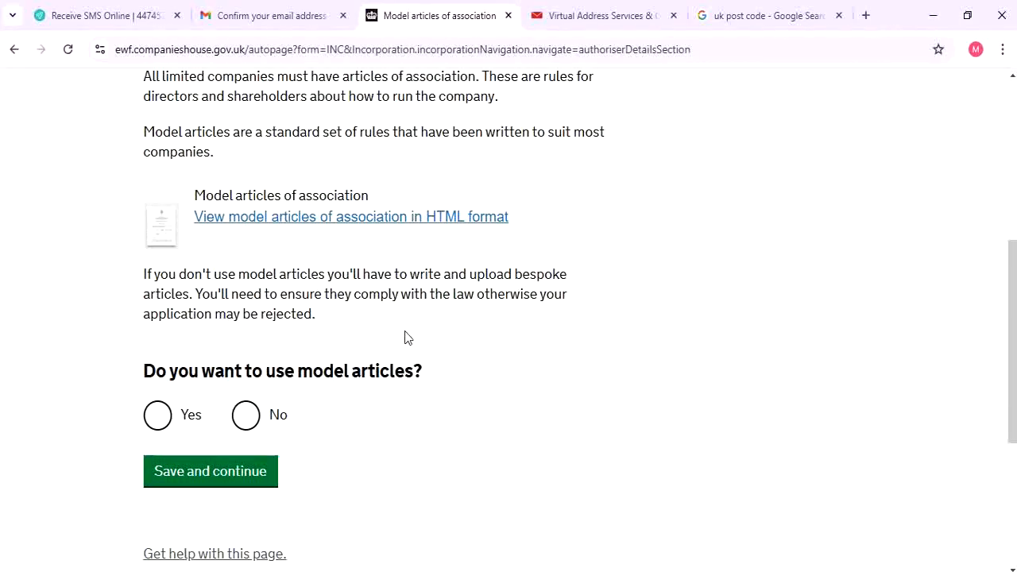
pyautogui.click(182, 420)
pyautogui.click(242, 474)
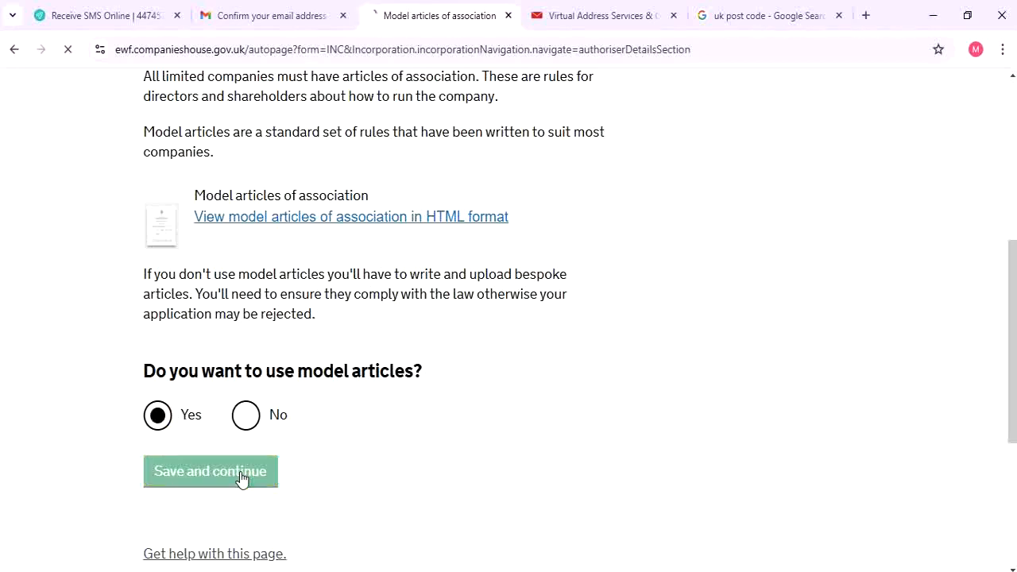
pyautogui.scroll(-3, 239, 471)
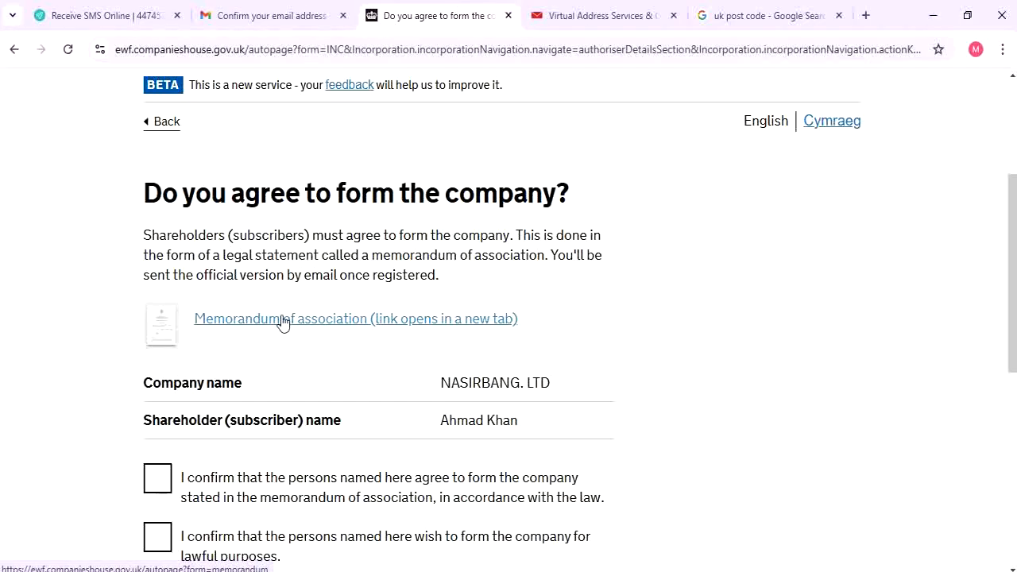
# Agree to form NASIRBANG. LTD under the memorandum and for lawful purposes
pyautogui.scroll(-3, 282, 321)
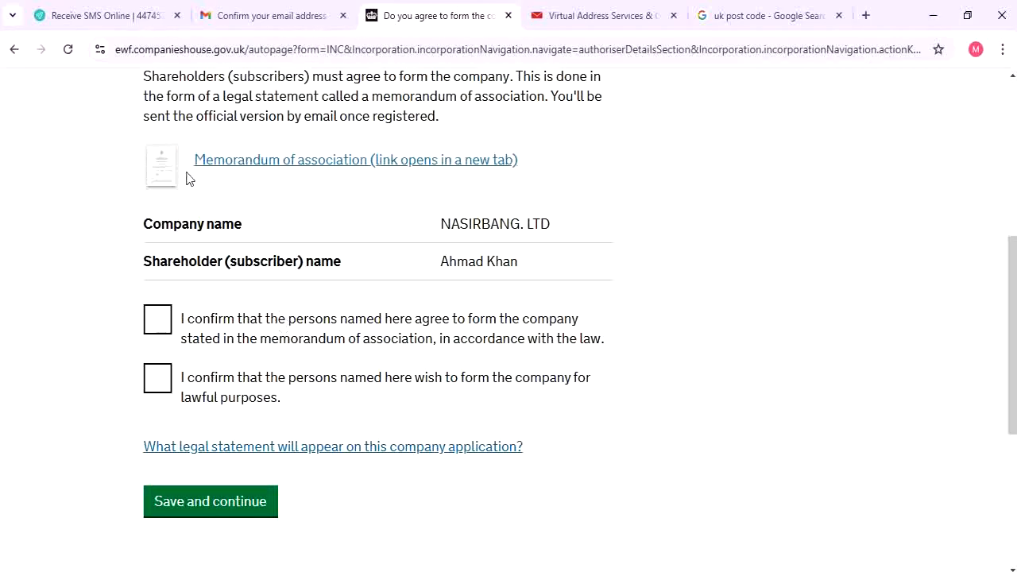
pyautogui.click(176, 320)
pyautogui.click(161, 385)
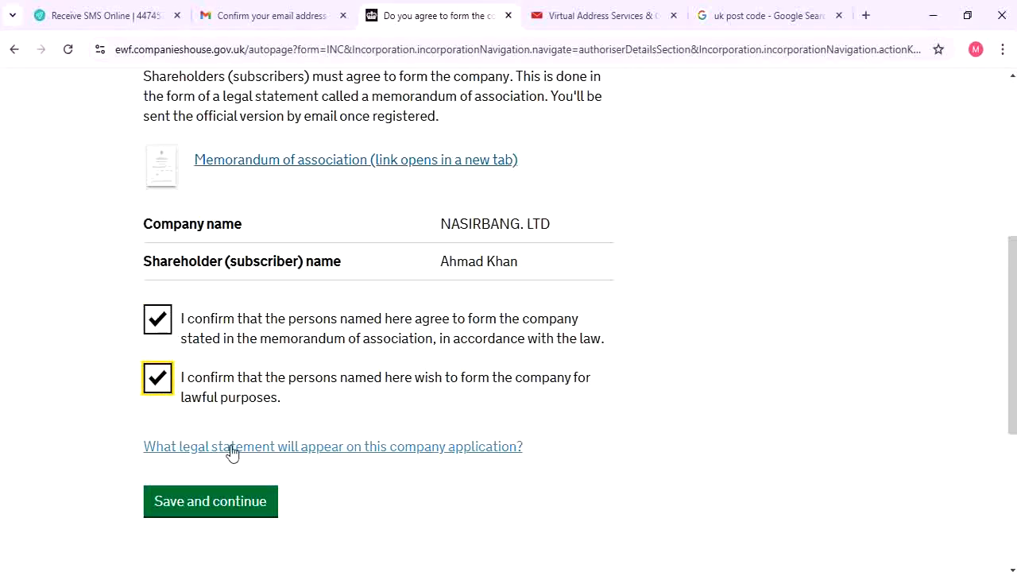
pyautogui.click(247, 509)
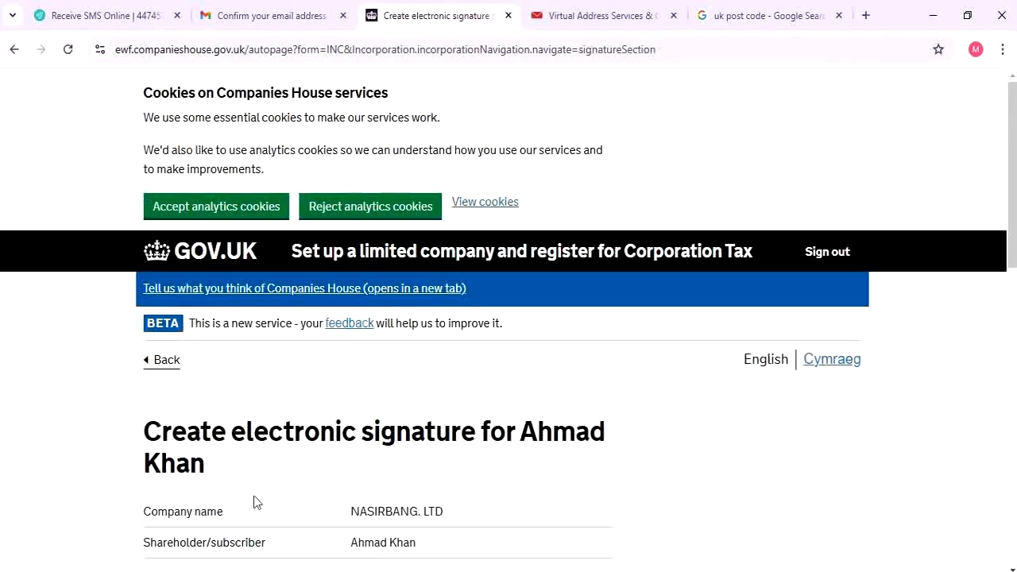
# Review the shareholder name and NASIRBANG. LTD shown on the electronic signature page
pyautogui.scroll(-1, 284, 325)
pyautogui.scroll(-5, 282, 319)
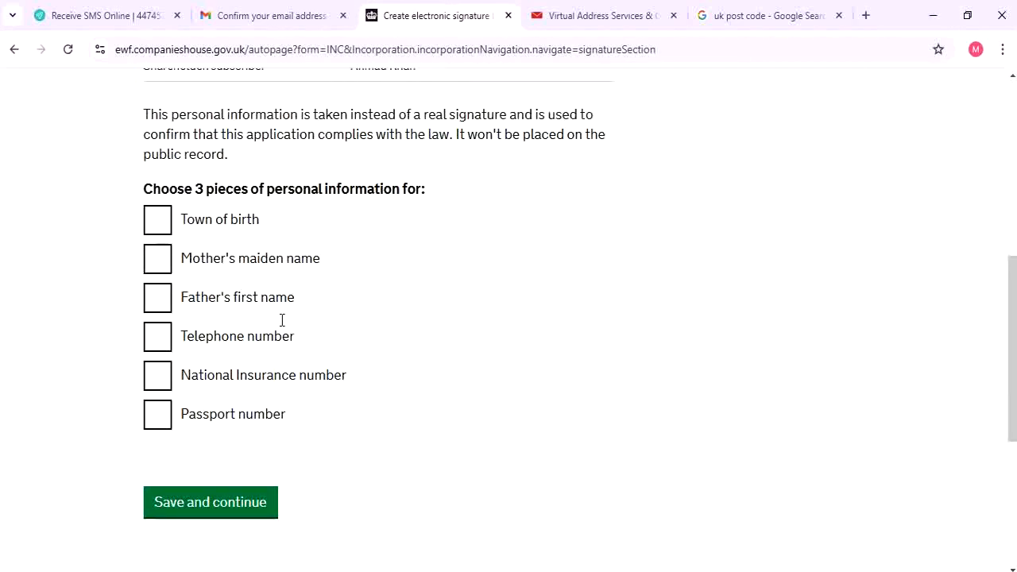
pyautogui.scroll(3, 282, 319)
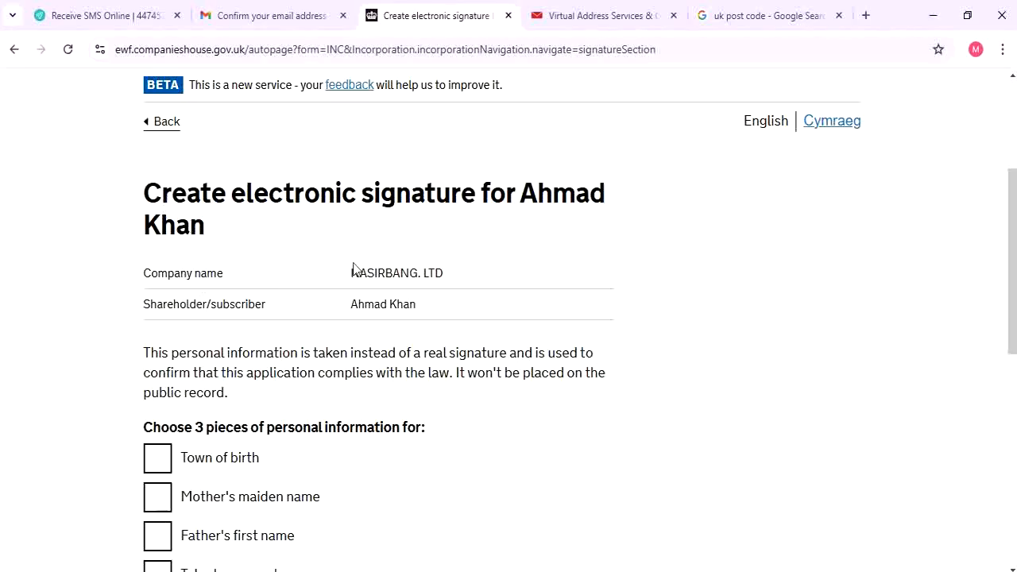
pyautogui.moveTo(352, 270); pyautogui.dragTo(360, 278)
pyautogui.moveTo(408, 313); pyautogui.dragTo(313, 311)
pyautogui.click(356, 277)
pyautogui.moveTo(352, 269); pyautogui.dragTo(468, 261)
pyautogui.click(500, 261)
pyautogui.scroll(-3, 405, 279)
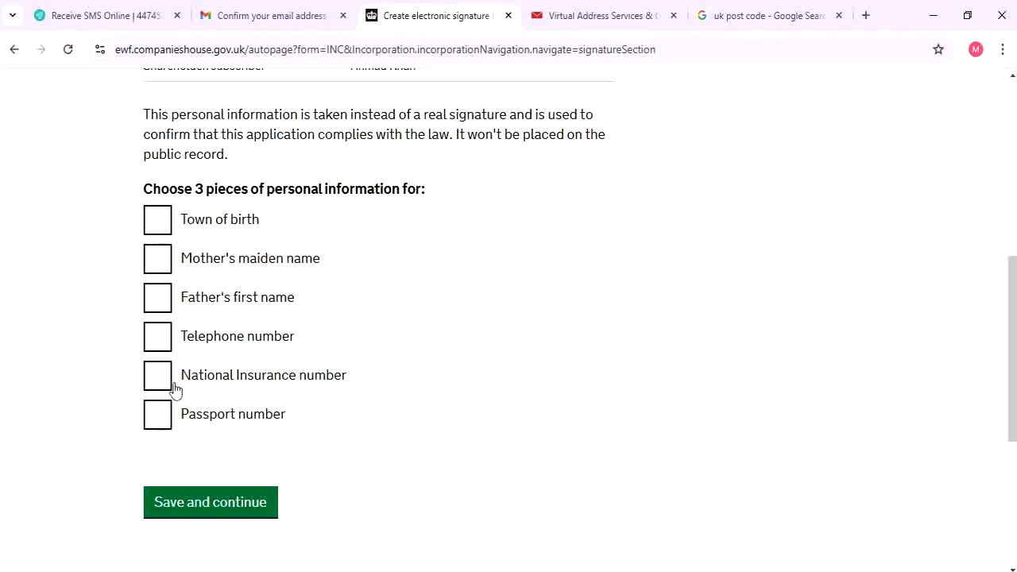
# Use town of birth for the signature and enter its first three letters
pyautogui.click(171, 220)
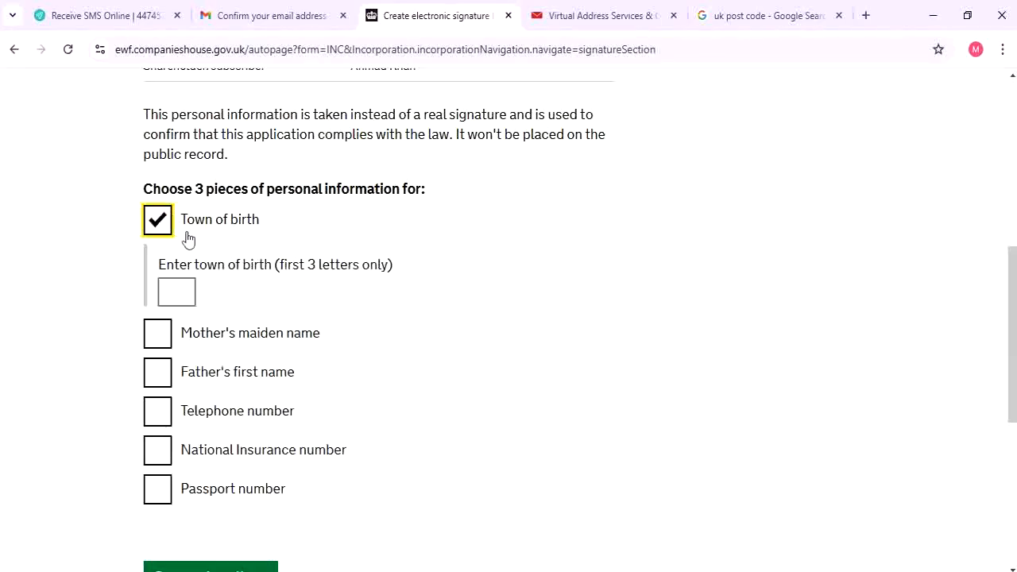
pyautogui.click(181, 289)
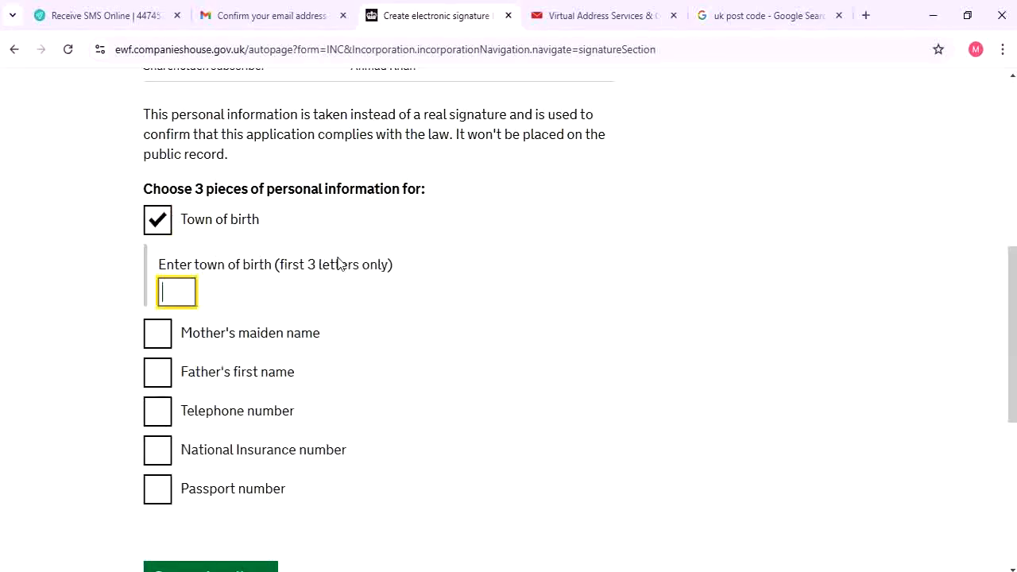
pyautogui.moveTo(276, 265); pyautogui.dragTo(254, 302)
pyautogui.click(161, 298)
pyautogui.write('ML')
pyautogui.press('BackSpace')
pyautogui.press('BackSpace')
pyautogui.write('UL')
# Add the last three digits of the telephone and passport numbers, then save the signature
pyautogui.scroll(-1, 163, 369)
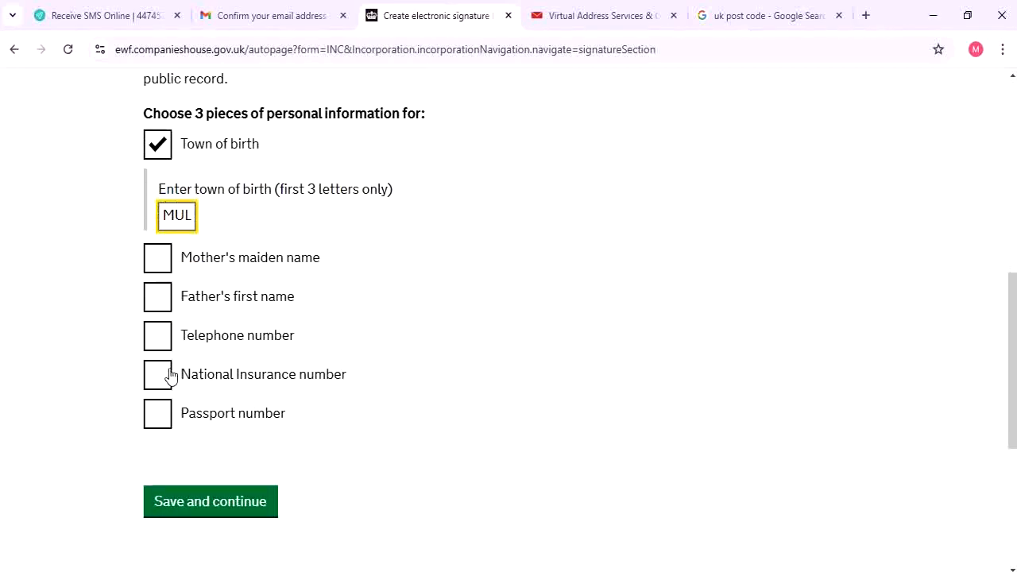
pyautogui.click(158, 333)
pyautogui.click(182, 397)
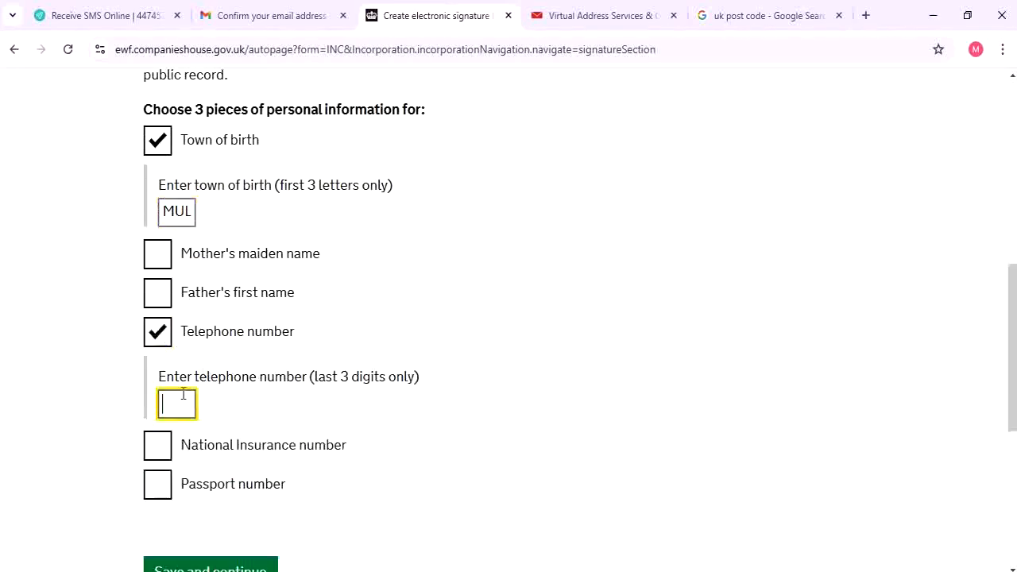
pyautogui.write('909')
pyautogui.click(148, 482)
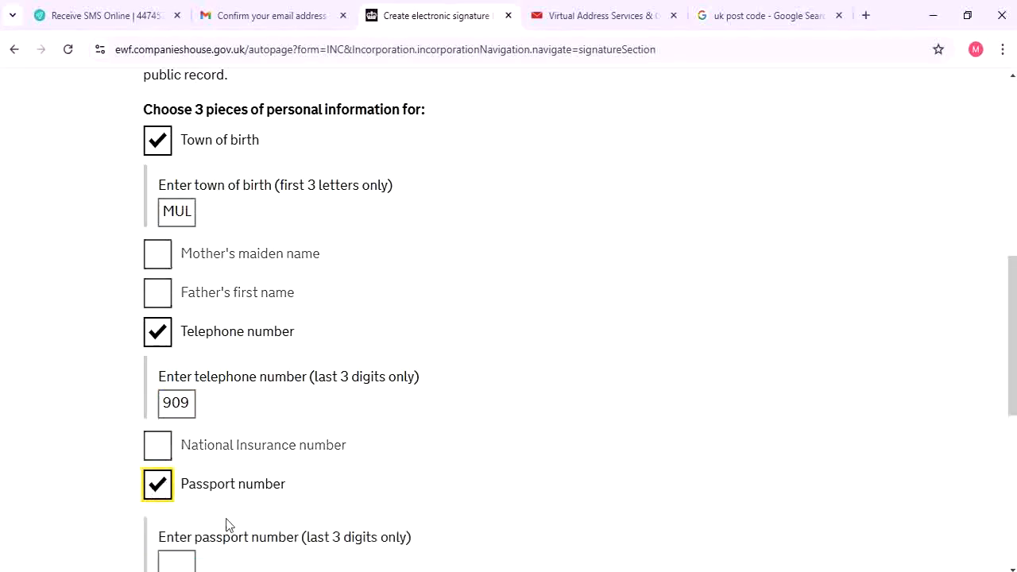
pyautogui.scroll(-2, 227, 525)
pyautogui.click(182, 411)
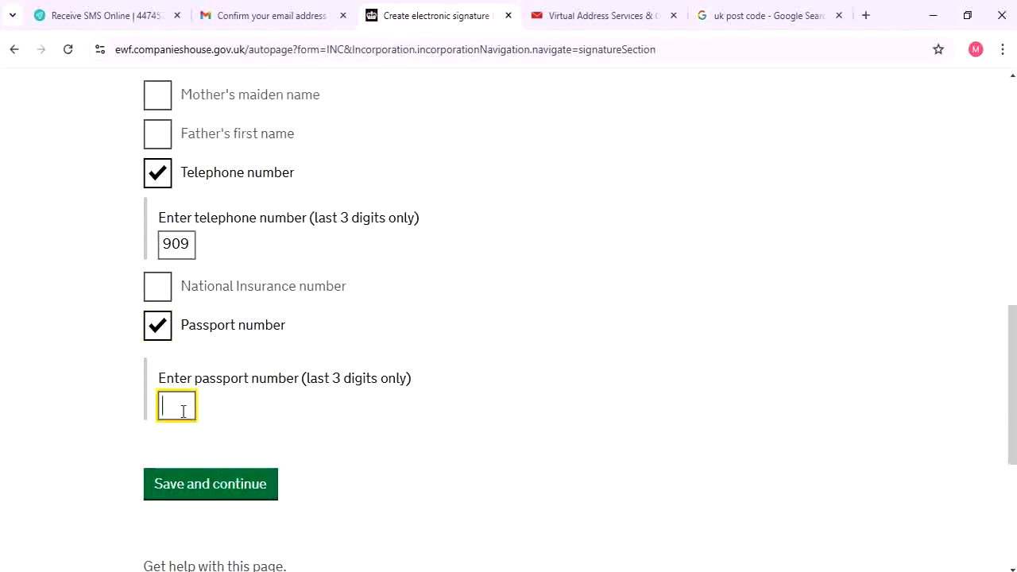
pyautogui.write('009')
pyautogui.scroll(-2, 233, 497)
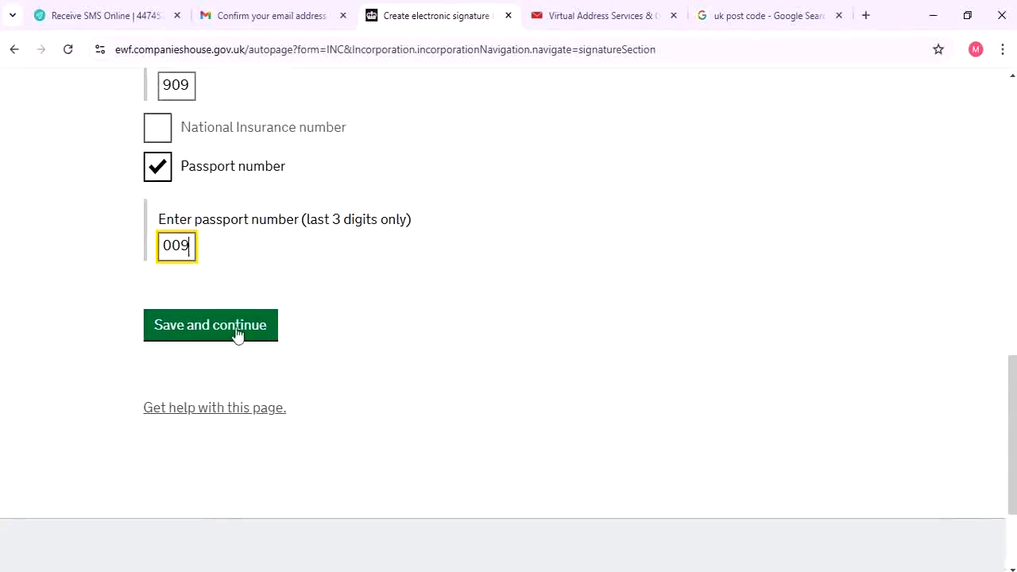
pyautogui.click(223, 334)
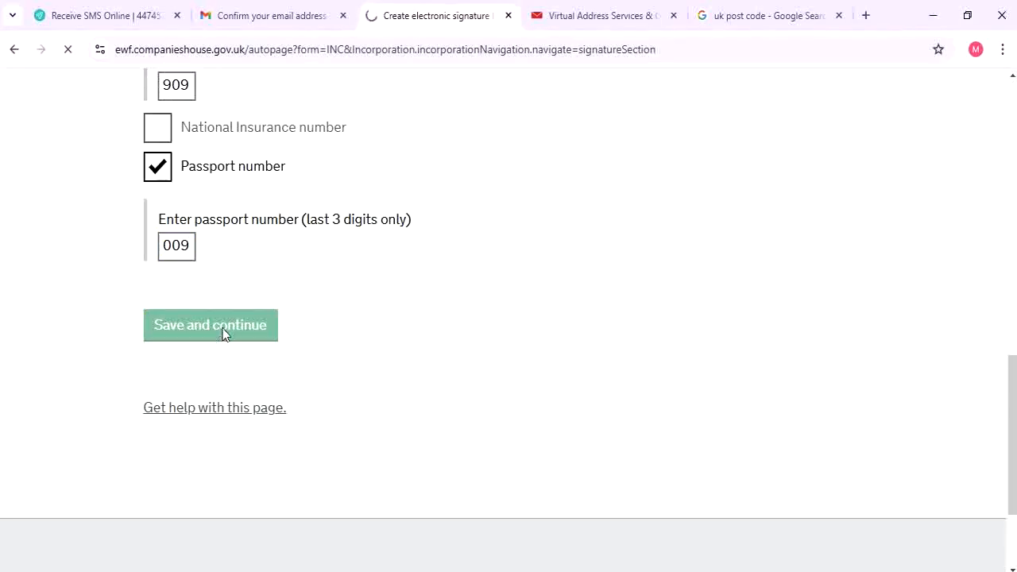
pyautogui.scroll(-2, 304, 326)
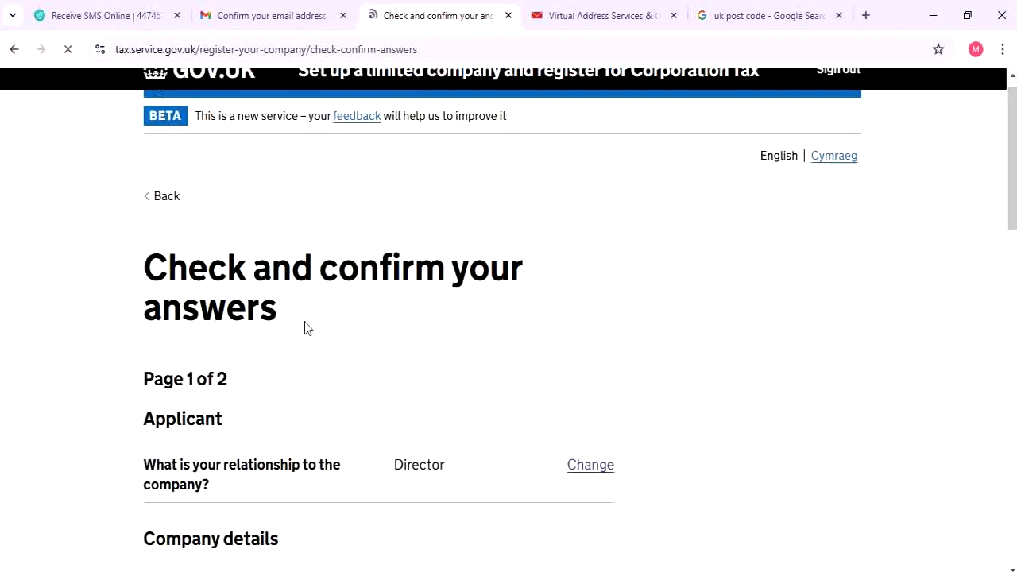
# Look over page 1 of the answers review and confirm it
pyautogui.scroll(-1, 382, 309)
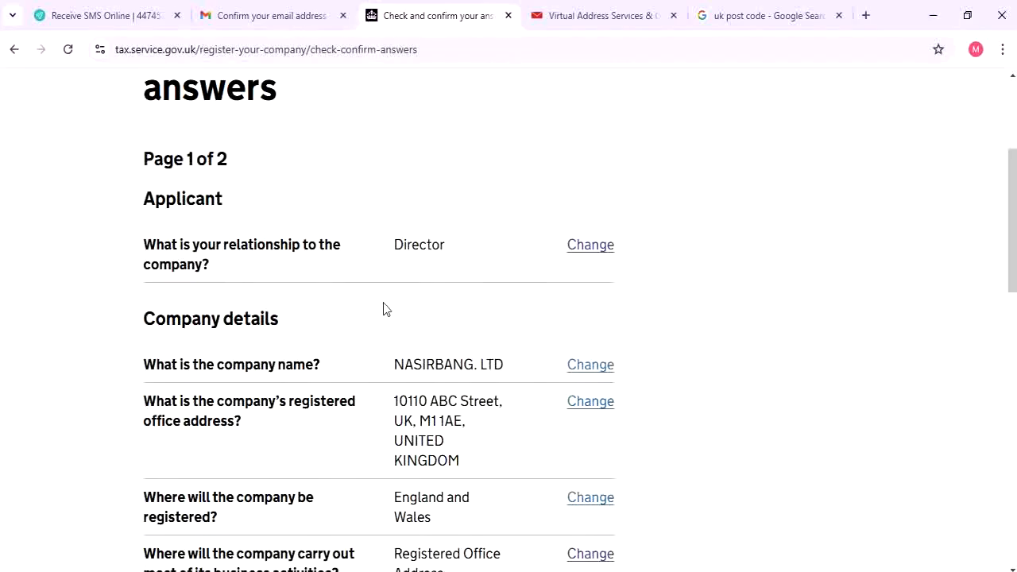
pyautogui.scroll(2, 385, 318)
pyautogui.scroll(1, 387, 334)
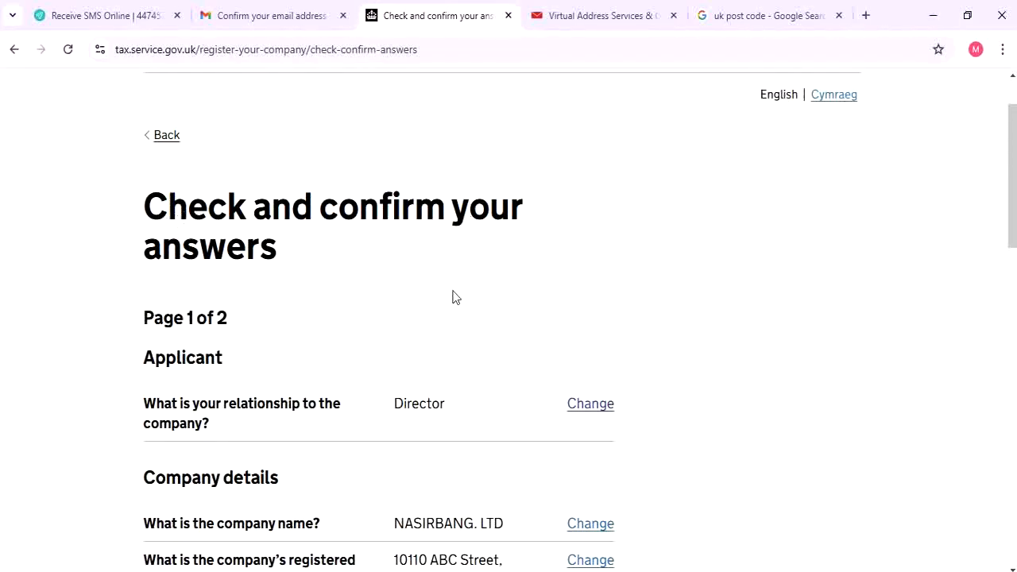
pyautogui.scroll(-4, 454, 295)
pyautogui.scroll(2, 445, 291)
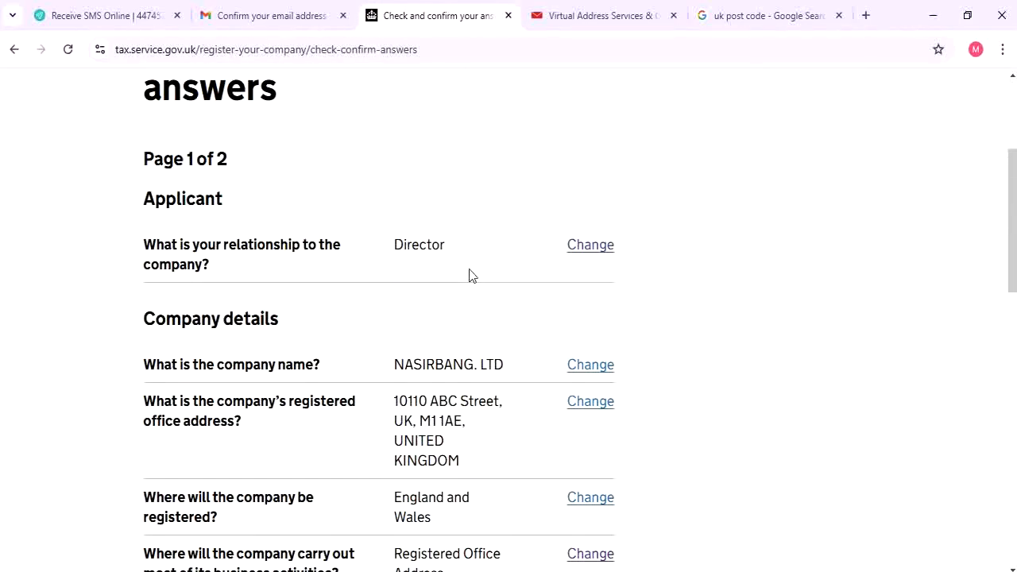
pyautogui.scroll(-6, 469, 276)
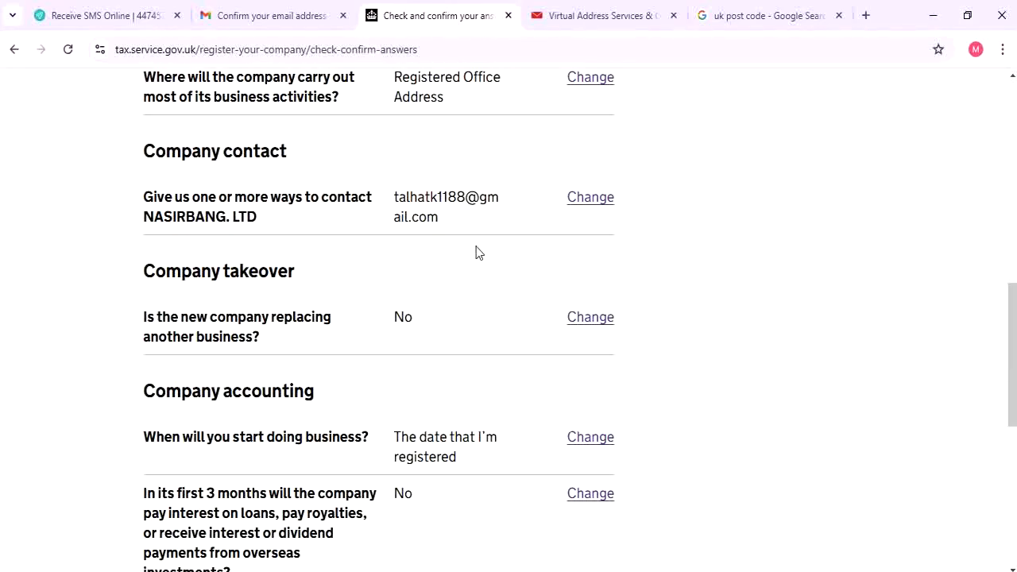
pyautogui.scroll(-6, 476, 253)
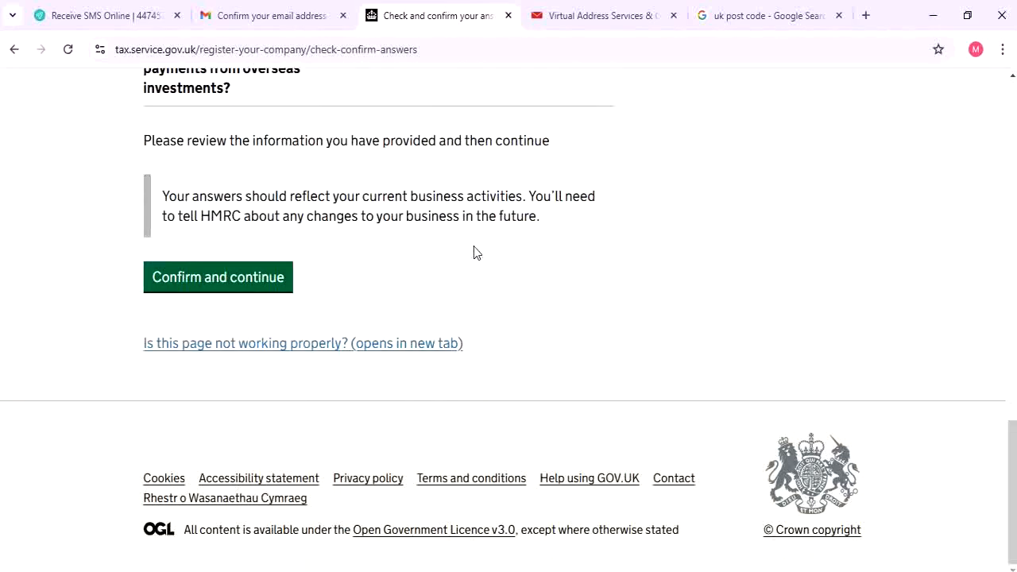
pyautogui.click(189, 285)
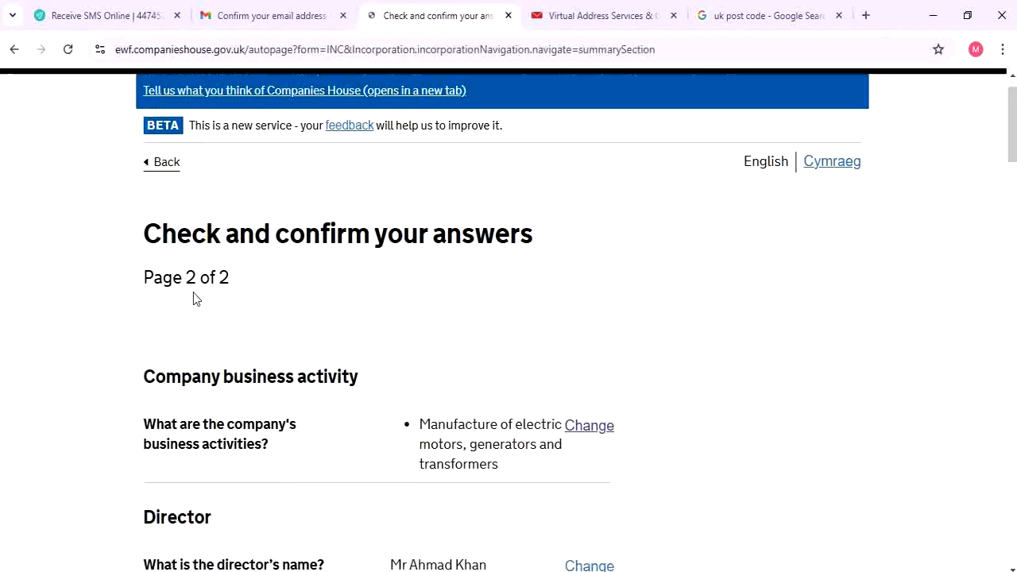
# Review the summary, tick 'I understand' the registration can't be changed, and confirm and send
pyautogui.scroll(-2, 193, 294)
pyautogui.scroll(3, 193, 293)
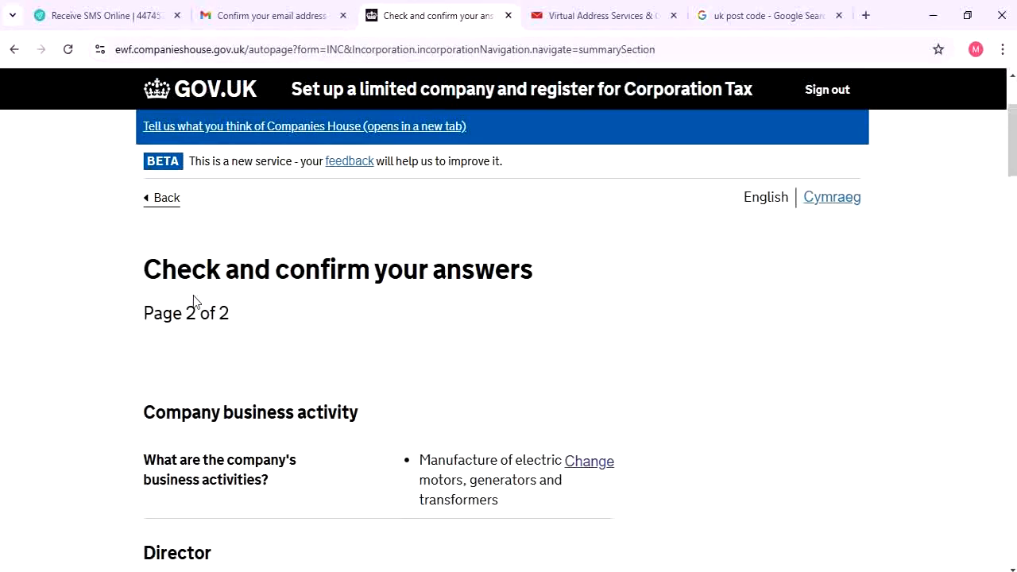
pyautogui.moveTo(173, 313); pyautogui.dragTo(309, 328)
pyautogui.click(309, 328)
pyautogui.scroll(-7, 341, 349)
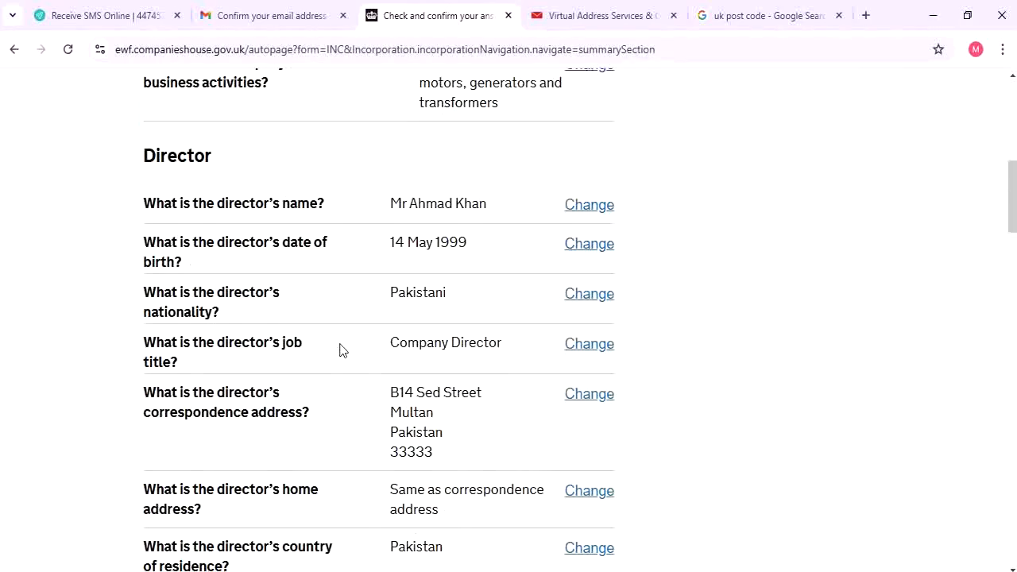
pyautogui.scroll(-3, 461, 191)
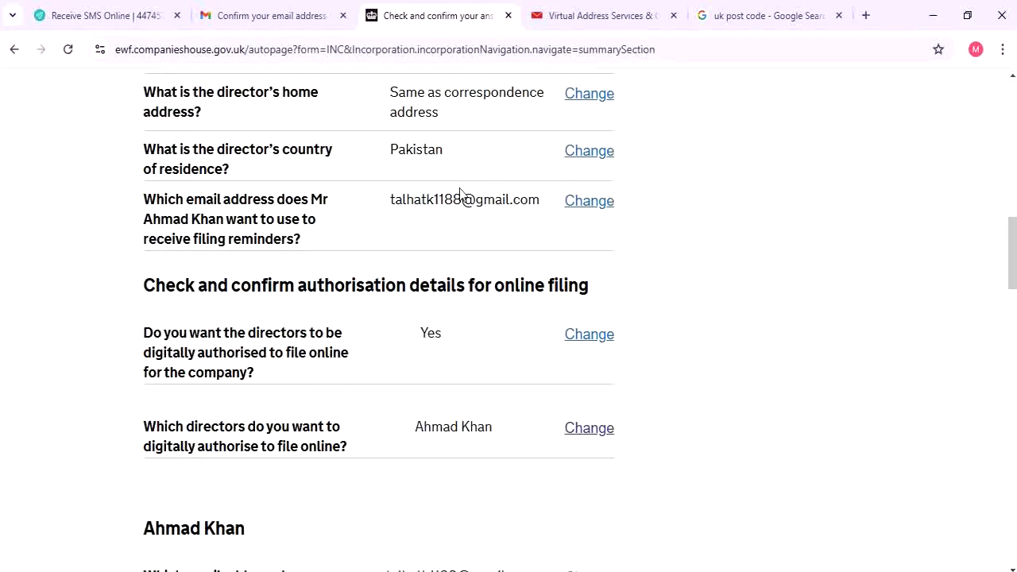
pyautogui.scroll(-3, 459, 190)
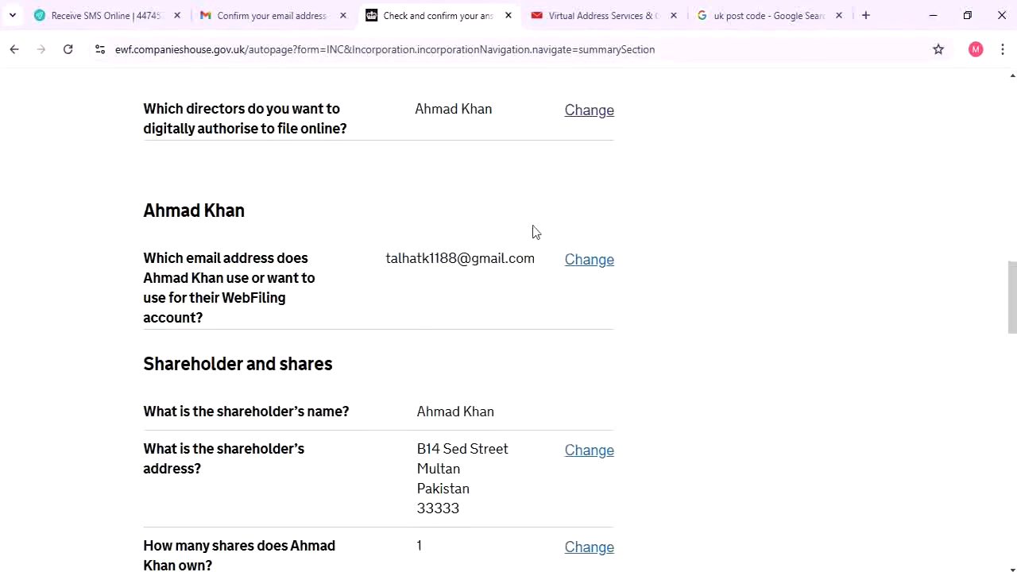
pyautogui.scroll(-5, 524, 278)
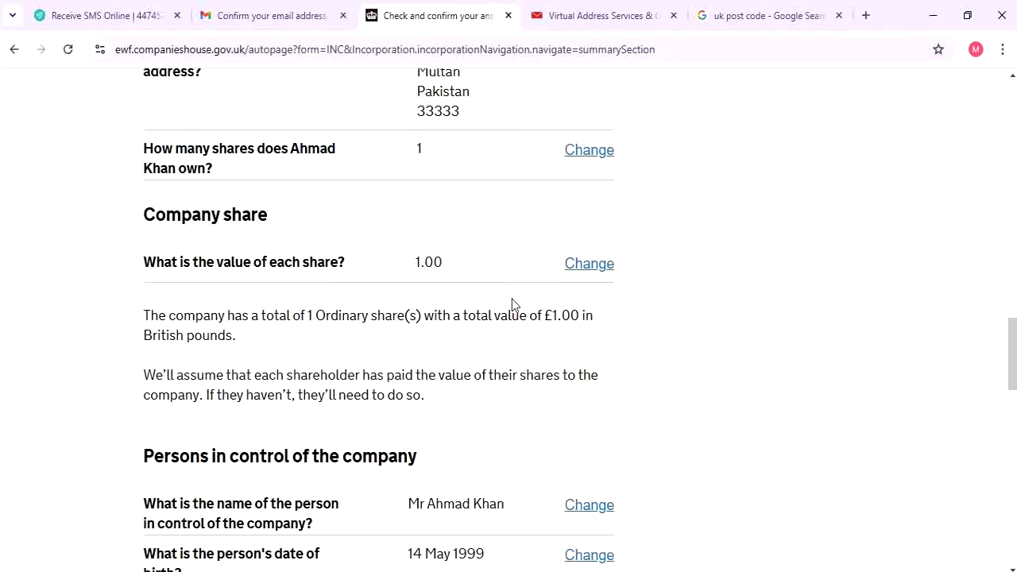
pyautogui.scroll(-2, 502, 300)
pyautogui.scroll(-2, 500, 286)
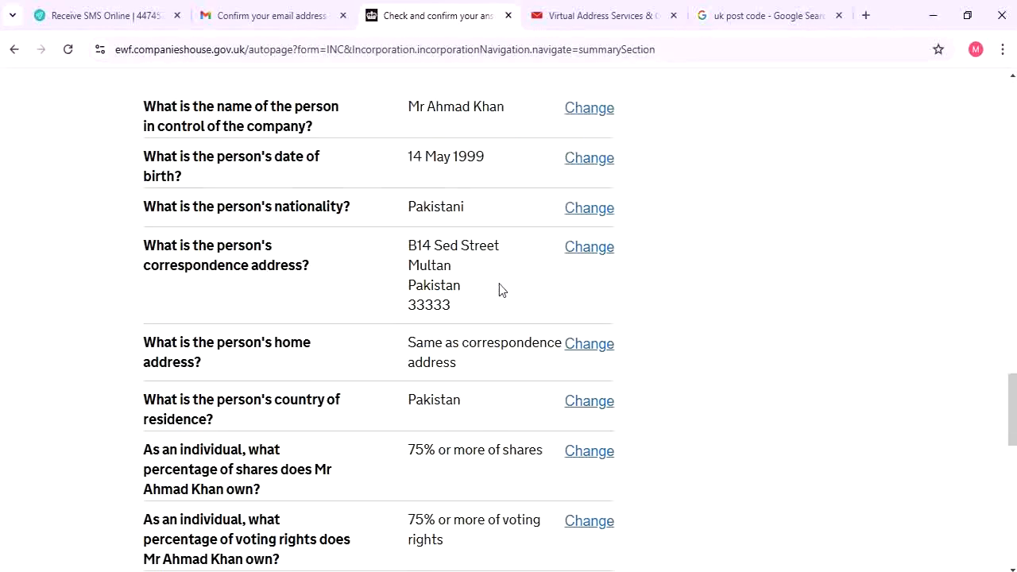
pyautogui.scroll(-3, 498, 283)
pyautogui.scroll(-1, 501, 290)
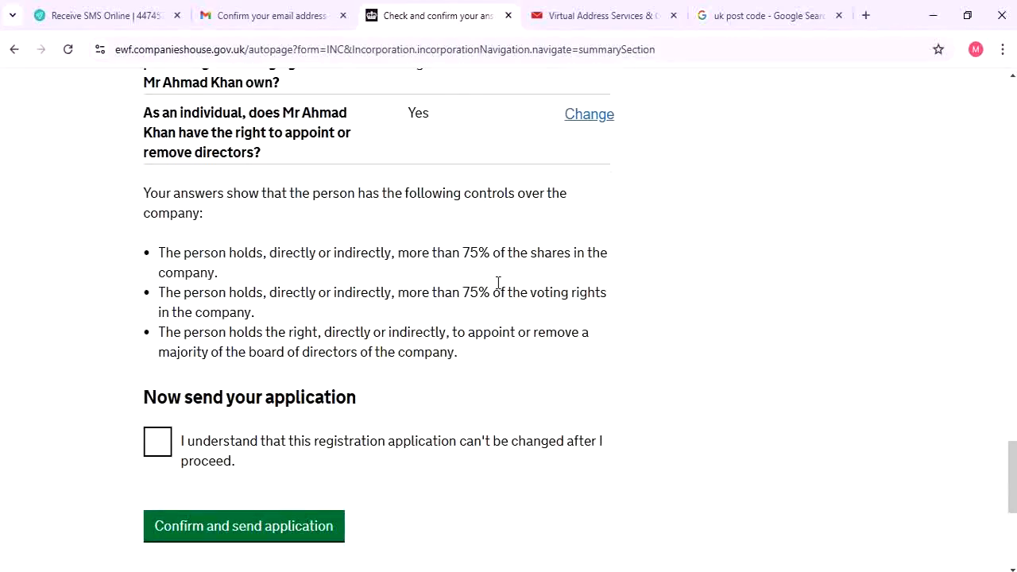
pyautogui.click(197, 451)
pyautogui.click(265, 531)
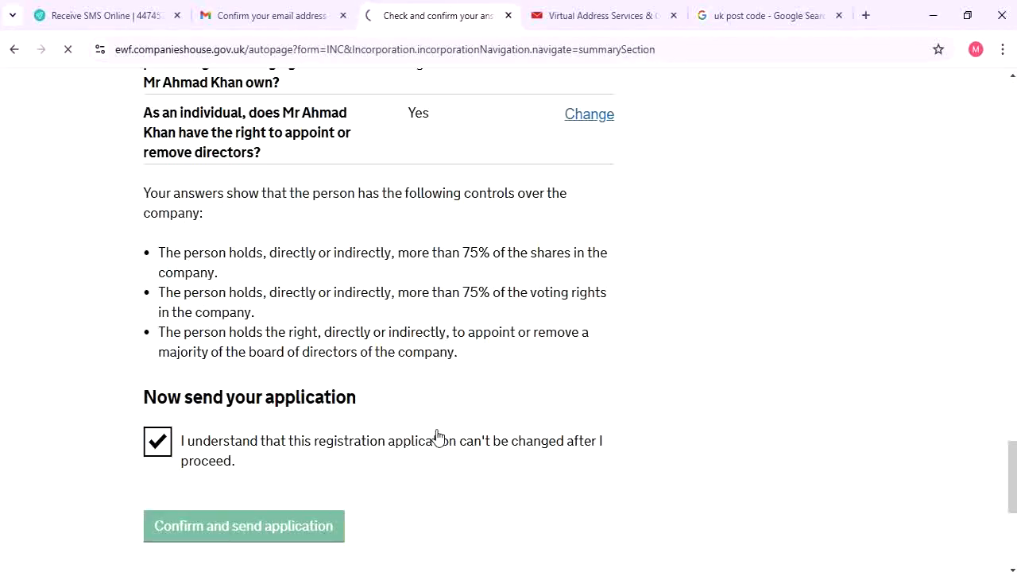
# Proceed with the £50 secure payment via Make payment to reach 'How do you want to pay?'
pyautogui.scroll(-3, 429, 433)
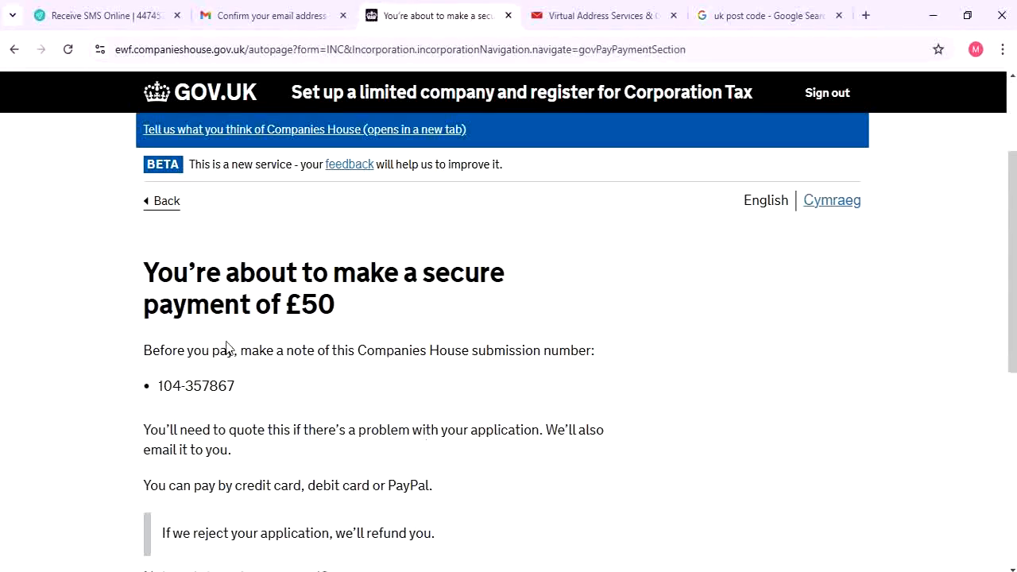
pyautogui.tripleClick(347, 315)
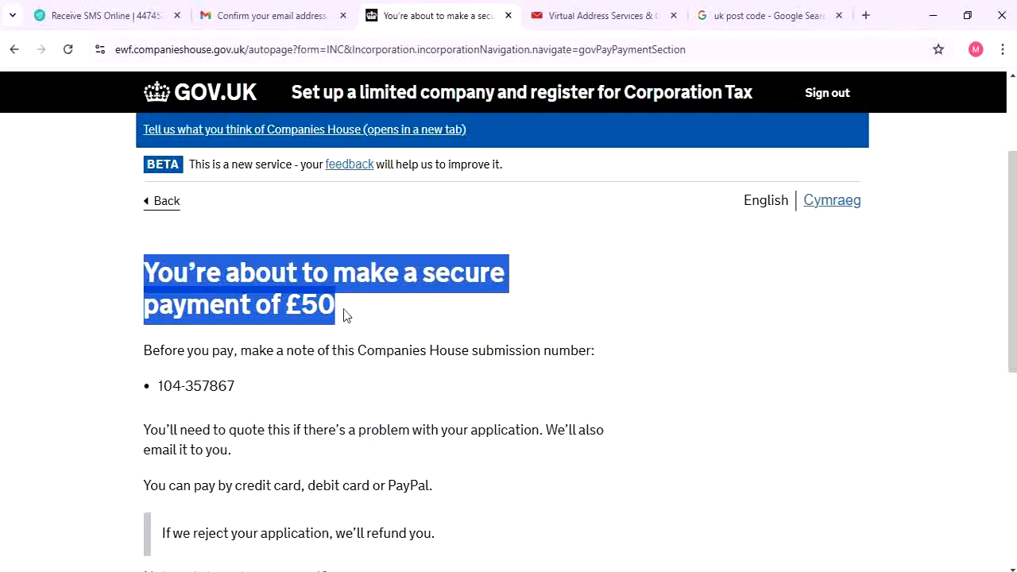
pyautogui.click(333, 329)
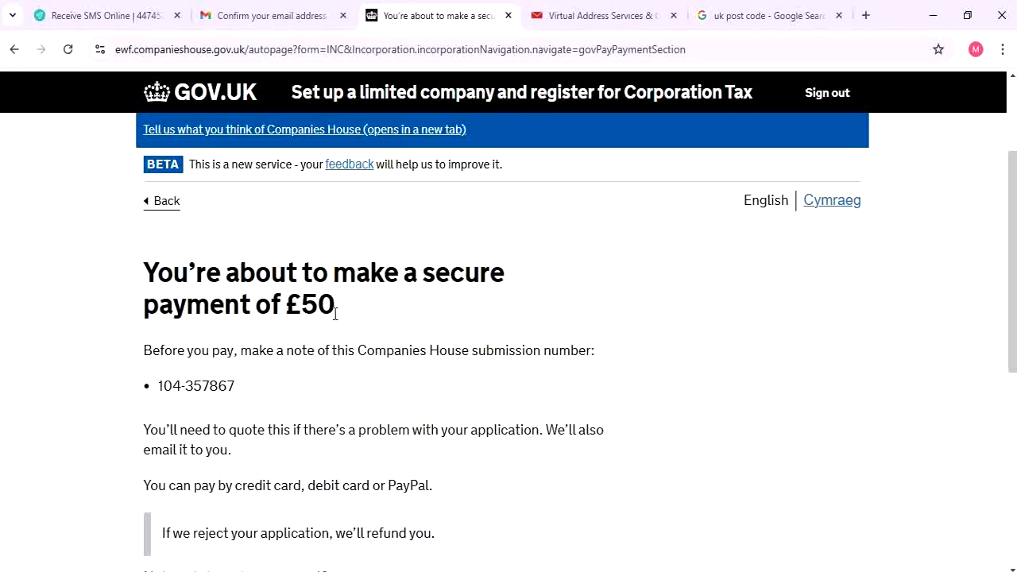
pyautogui.scroll(-2, 333, 314)
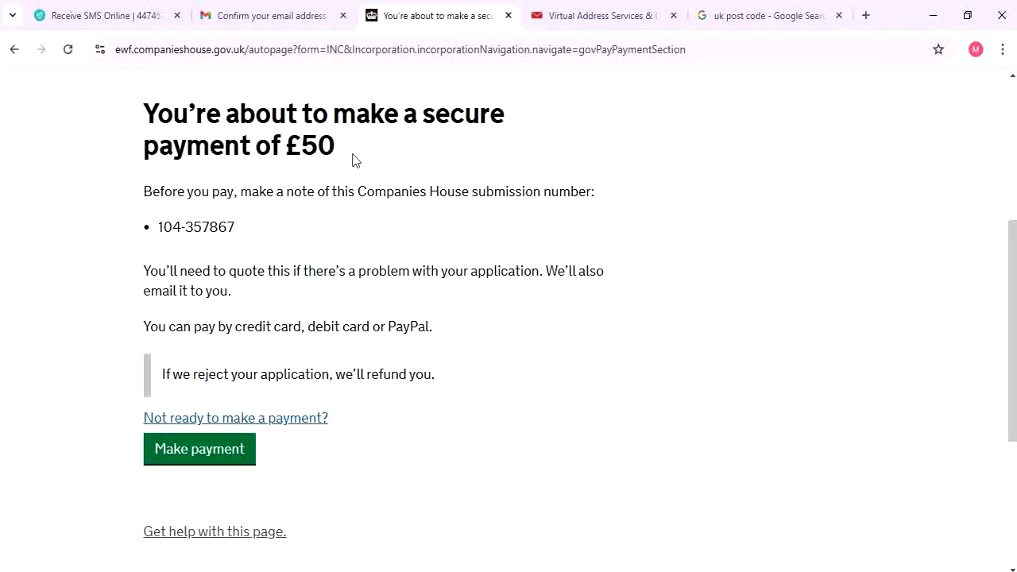
pyautogui.click(238, 453)
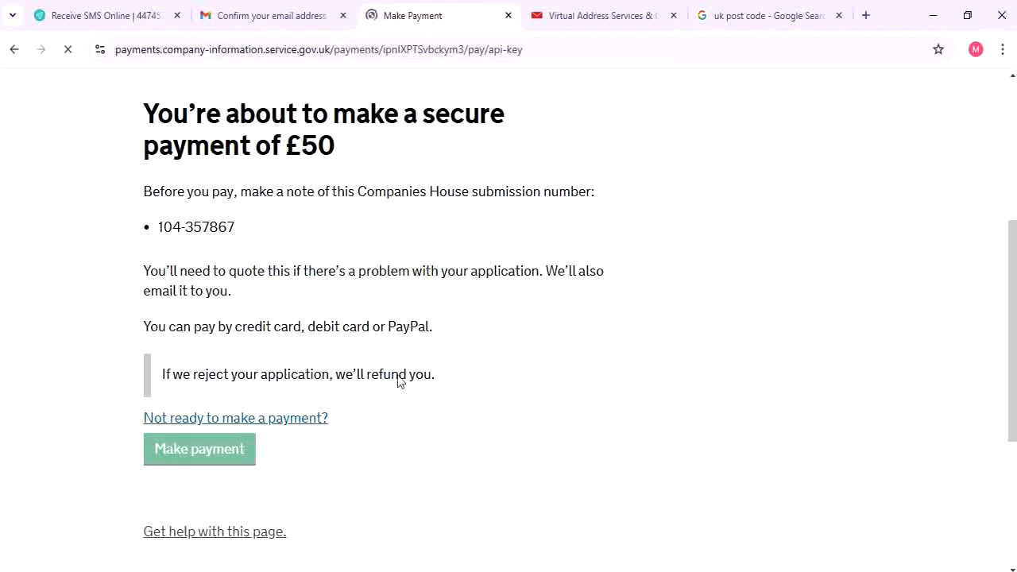
pyautogui.scroll(-3, 477, 386)
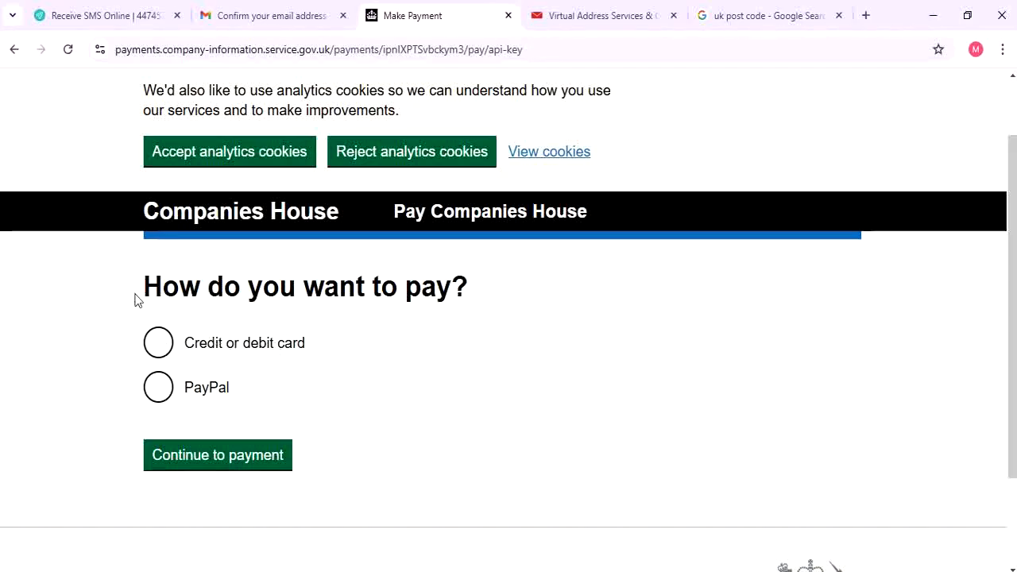
# Select 'Credit or debit card' as the payment method and continue to the card payment form
pyautogui.moveTo(136, 297); pyautogui.dragTo(492, 309)
pyautogui.click(493, 309)
pyautogui.moveTo(127, 288); pyautogui.dragTo(492, 290)
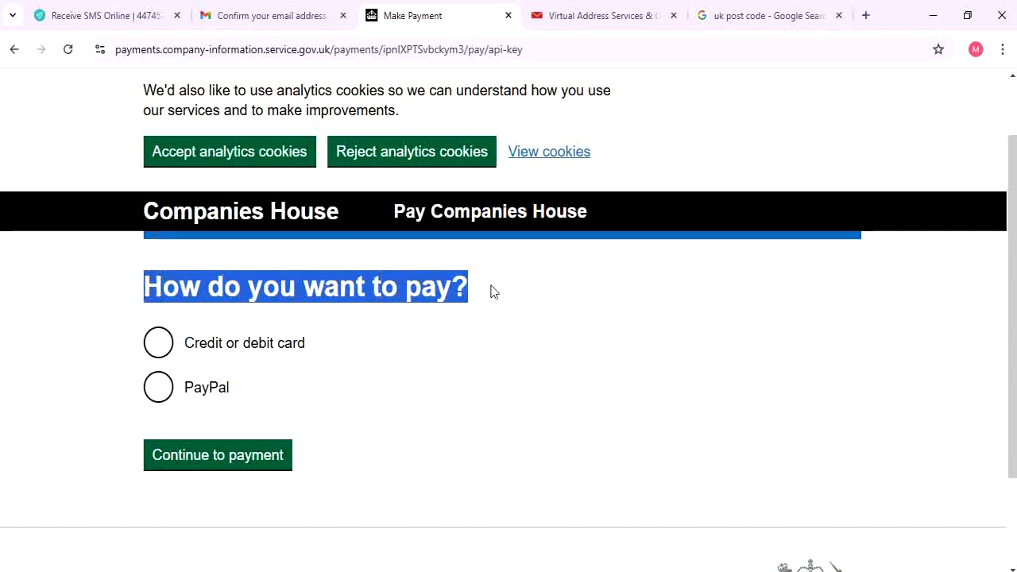
pyautogui.click(228, 355)
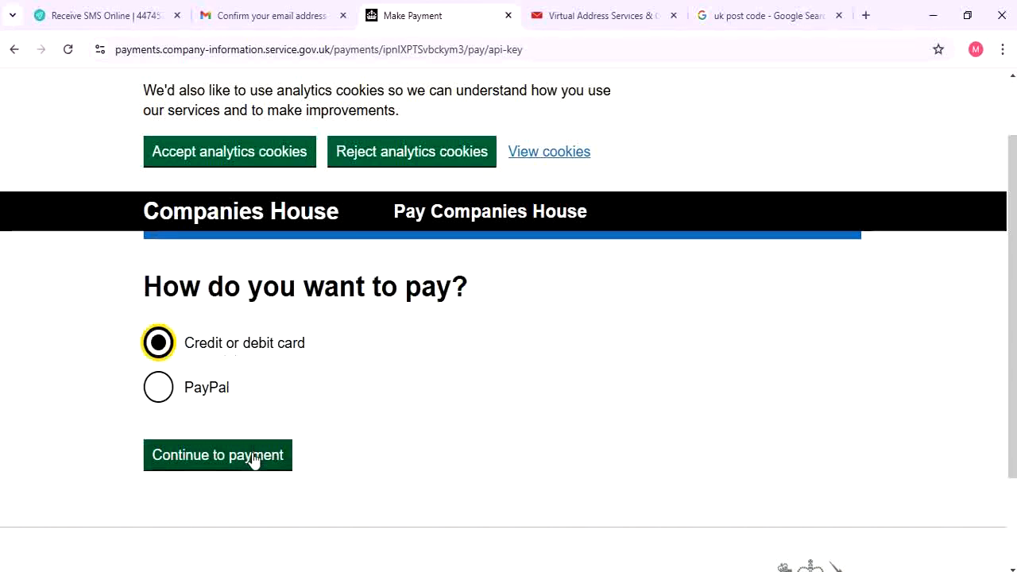
pyautogui.click(252, 459)
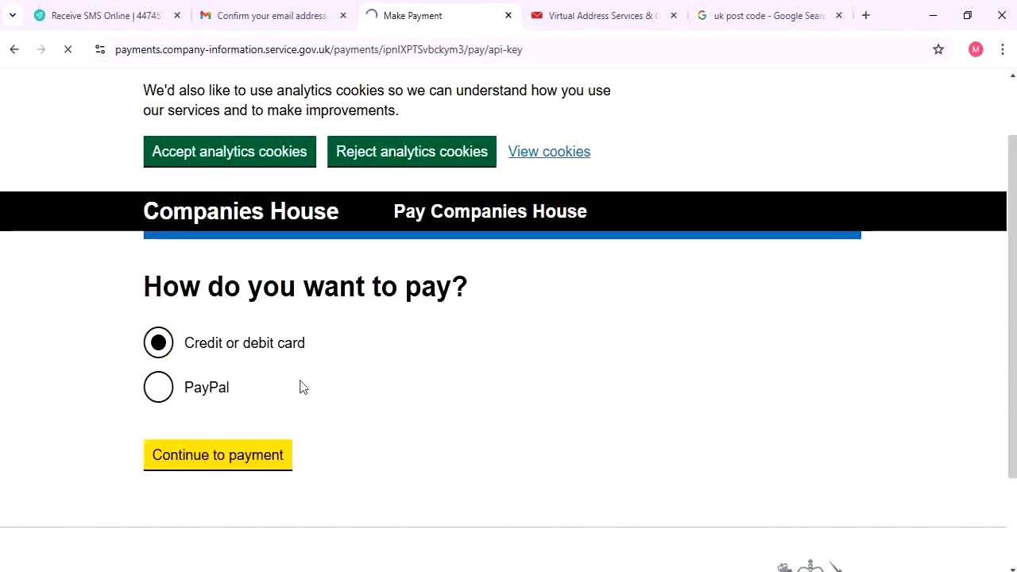
pyautogui.scroll(-1, 296, 381)
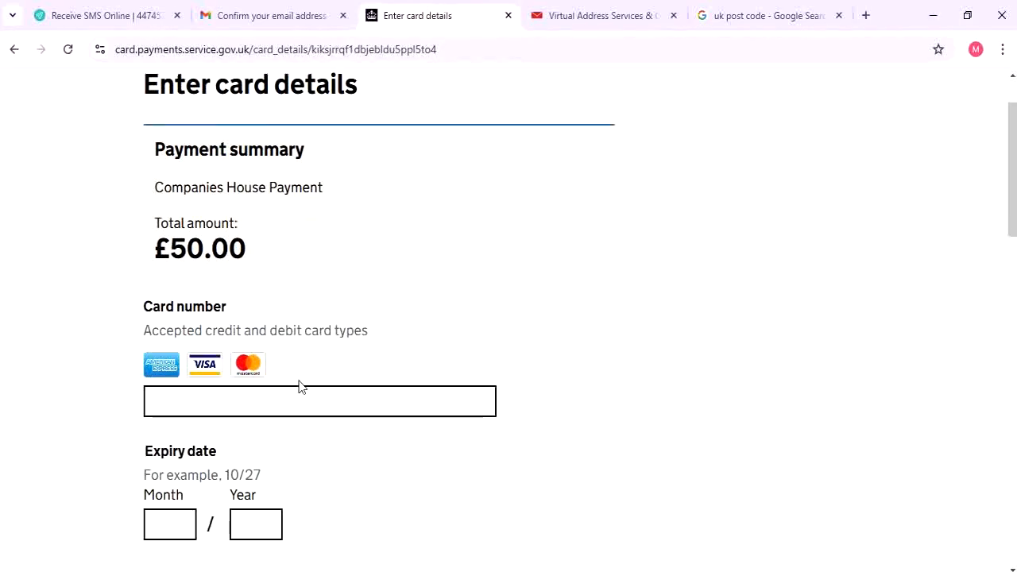
pyautogui.click(251, 400)
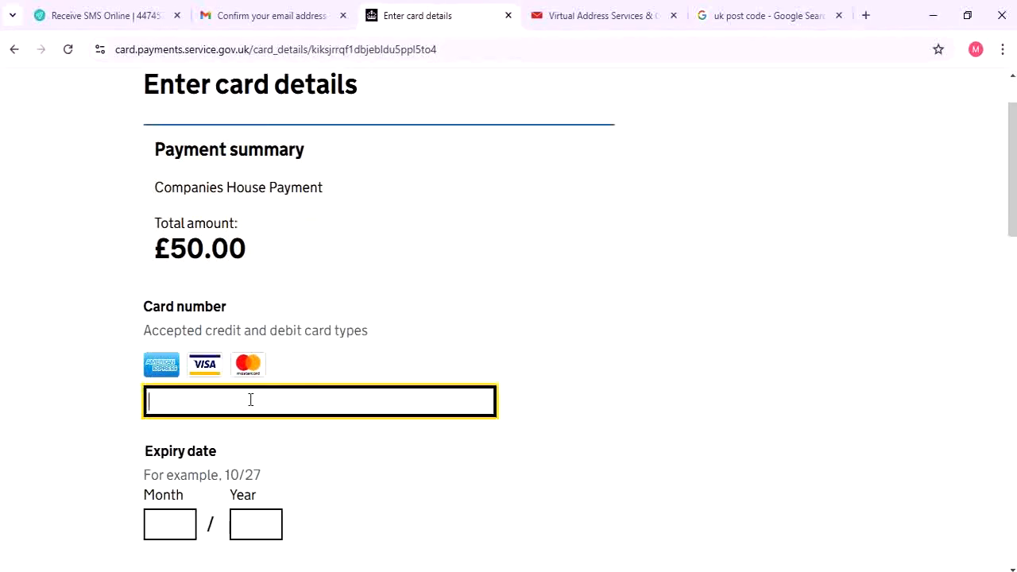
pyautogui.scroll(-2, 34, 395)
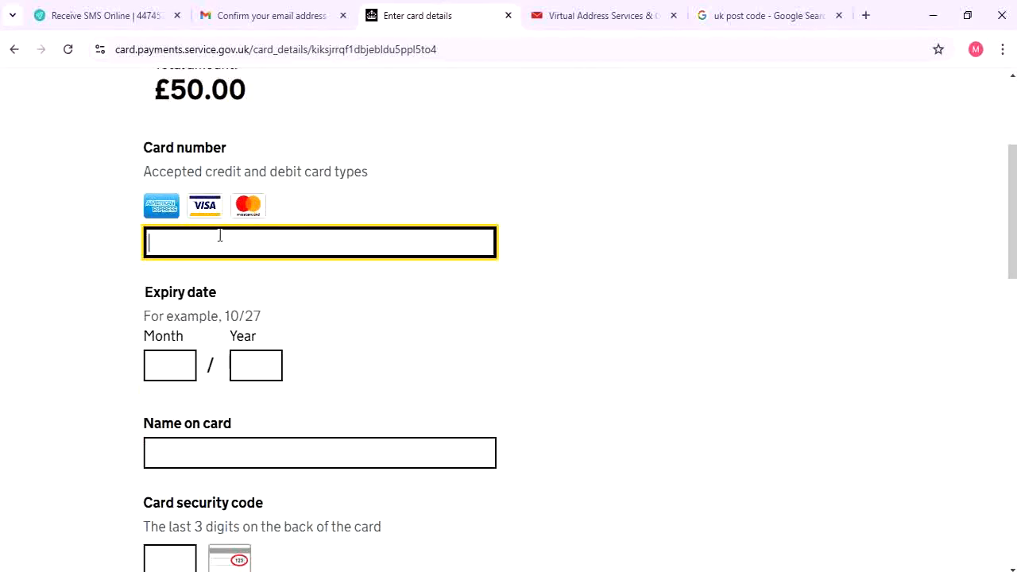
pyautogui.click(178, 370)
pyautogui.scroll(-2, 232, 397)
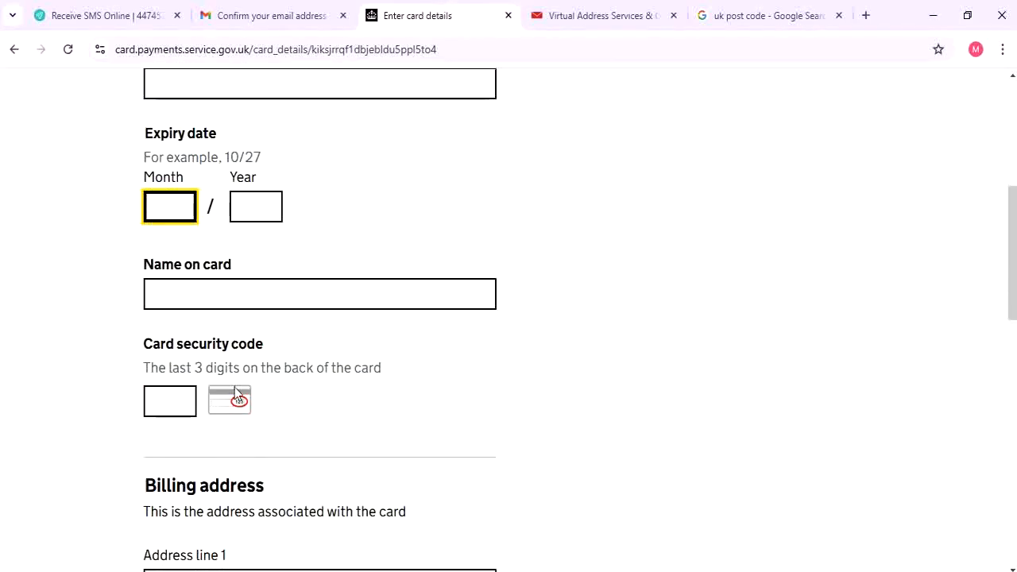
pyautogui.scroll(-1, 234, 387)
pyautogui.click(256, 123)
pyautogui.click(216, 213)
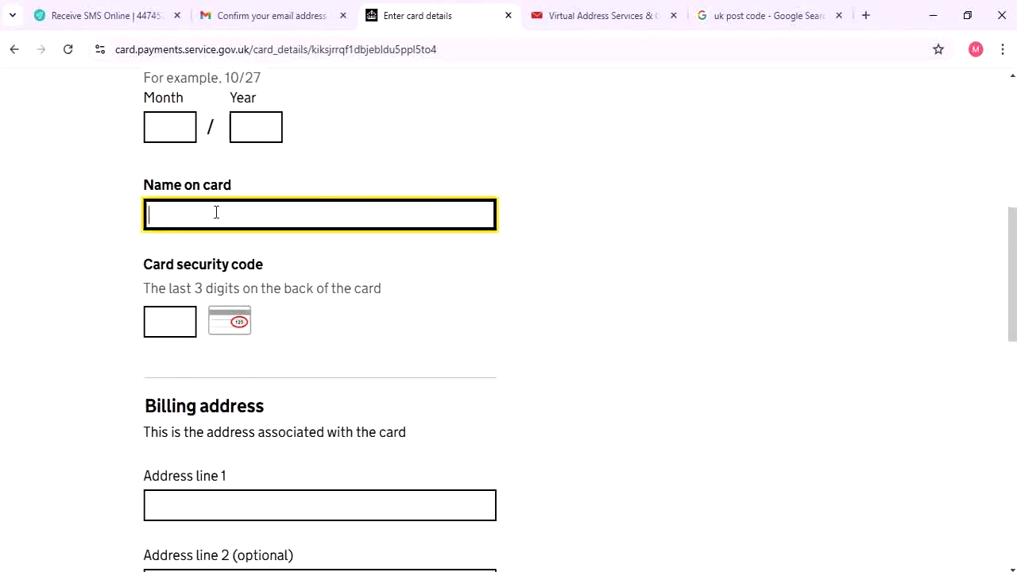
pyautogui.scroll(-2, 238, 330)
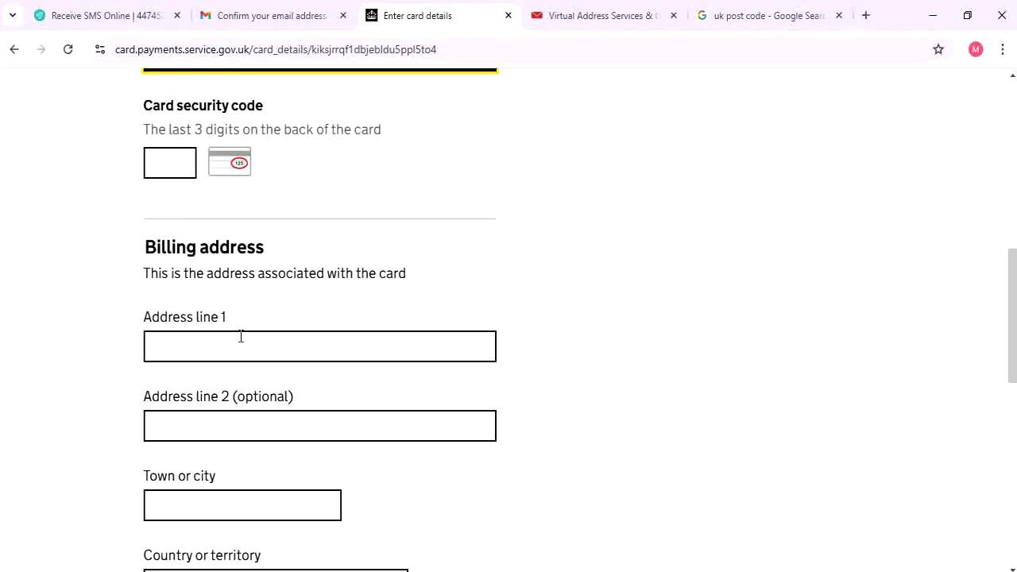
pyautogui.click(245, 341)
pyautogui.scroll(-2, 243, 341)
pyautogui.scroll(-2, 238, 337)
pyautogui.click(212, 188)
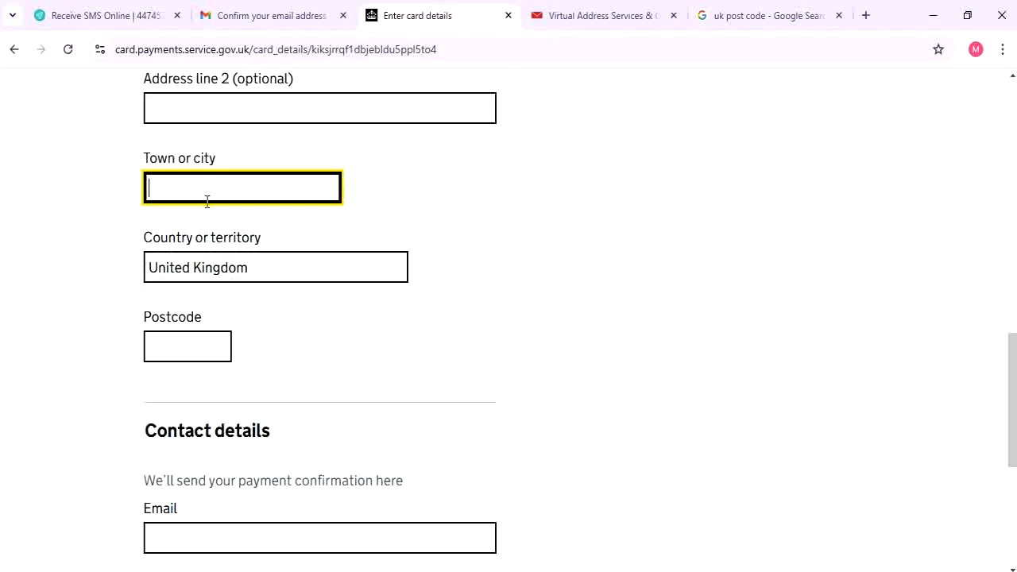
pyautogui.click(228, 271)
pyautogui.click(425, 343)
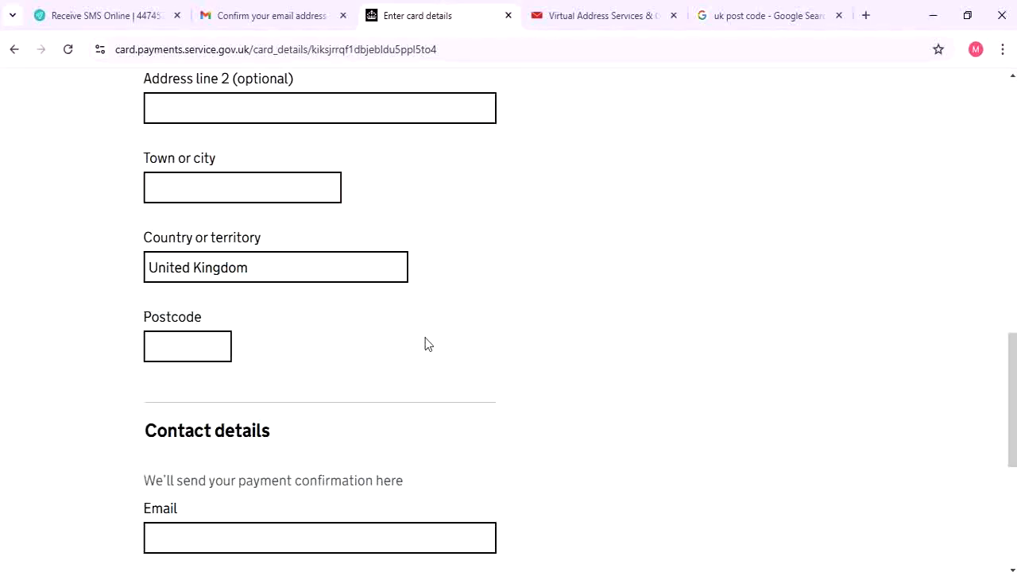
pyautogui.scroll(-4, 413, 346)
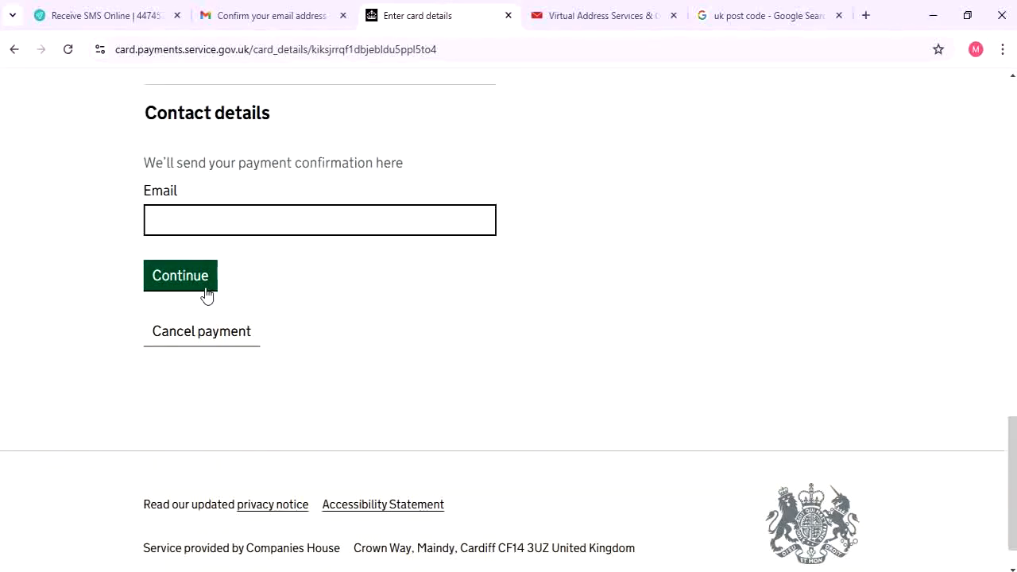
pyautogui.scroll(15, 207, 294)
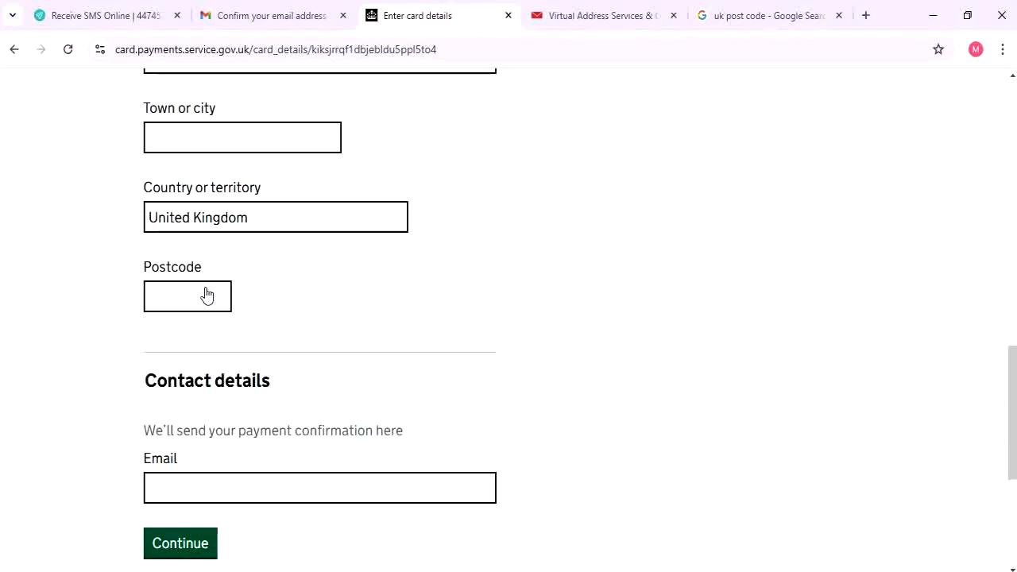